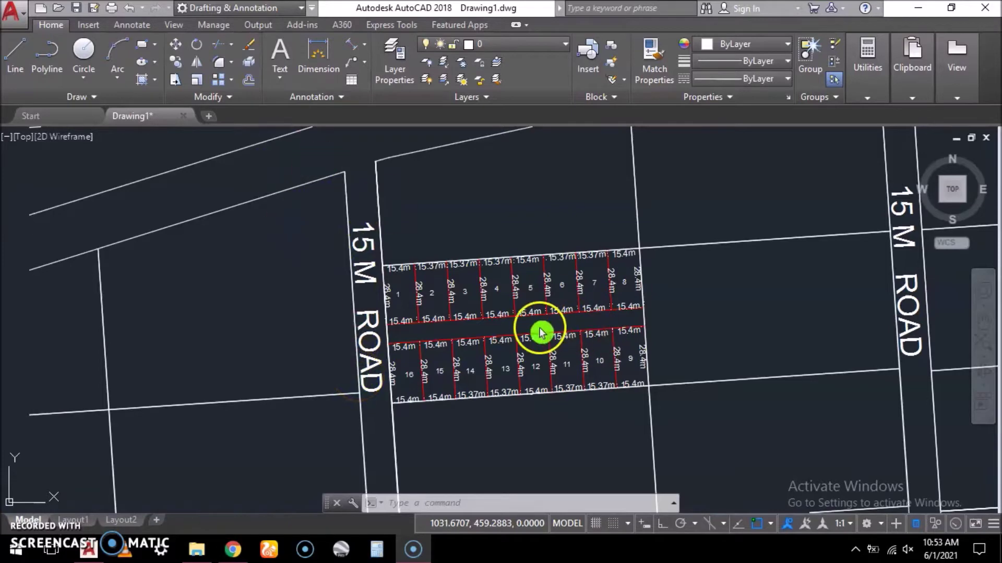
Step: Draw a closed four-sided polyline outline left of the 15 M ROAD
scroll(529, 332, "up", 2)
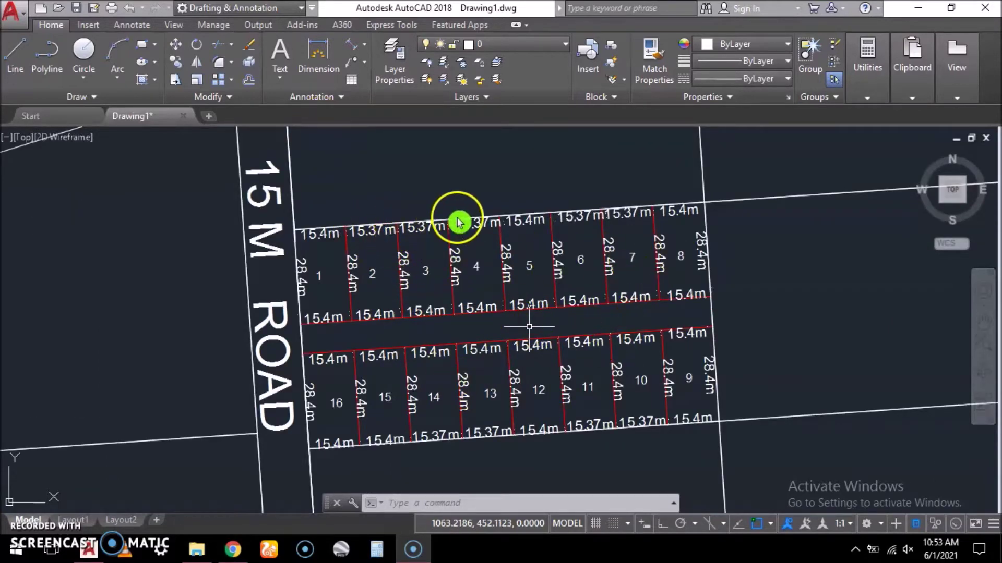
scroll(570, 313, "down", 4)
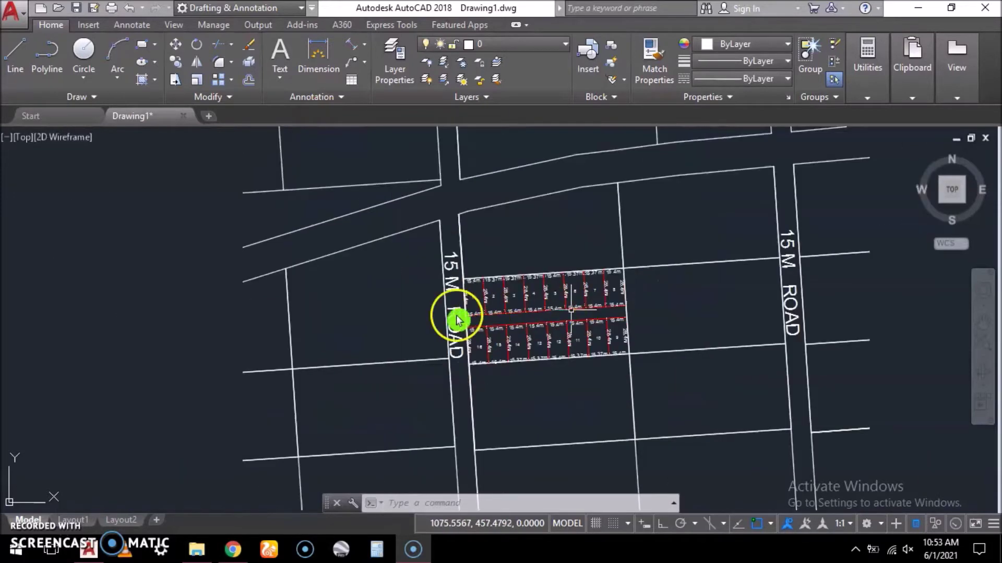
scroll(570, 293, "up", 4)
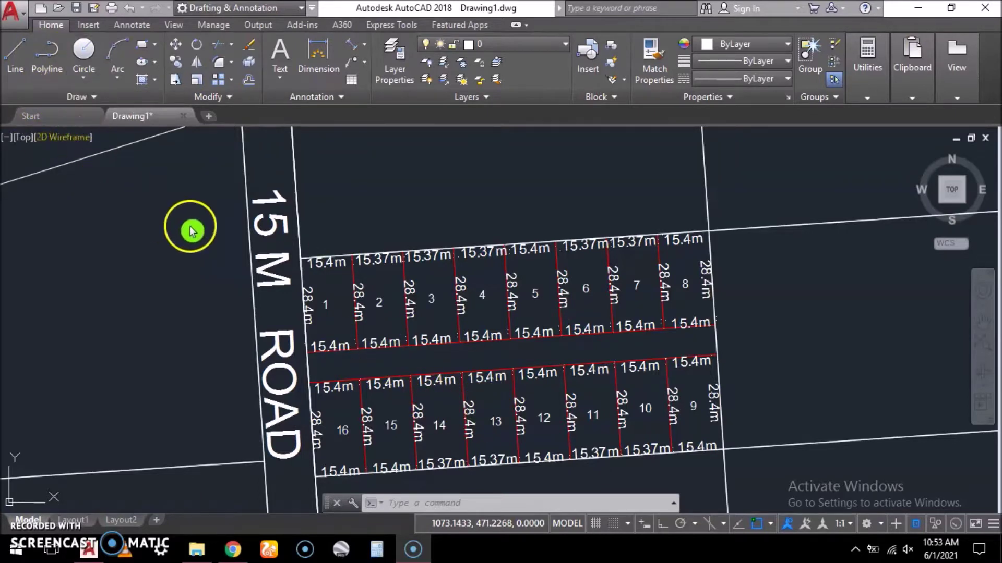
left_click(32, 318)
left_click(56, 85)
left_click(43, 51)
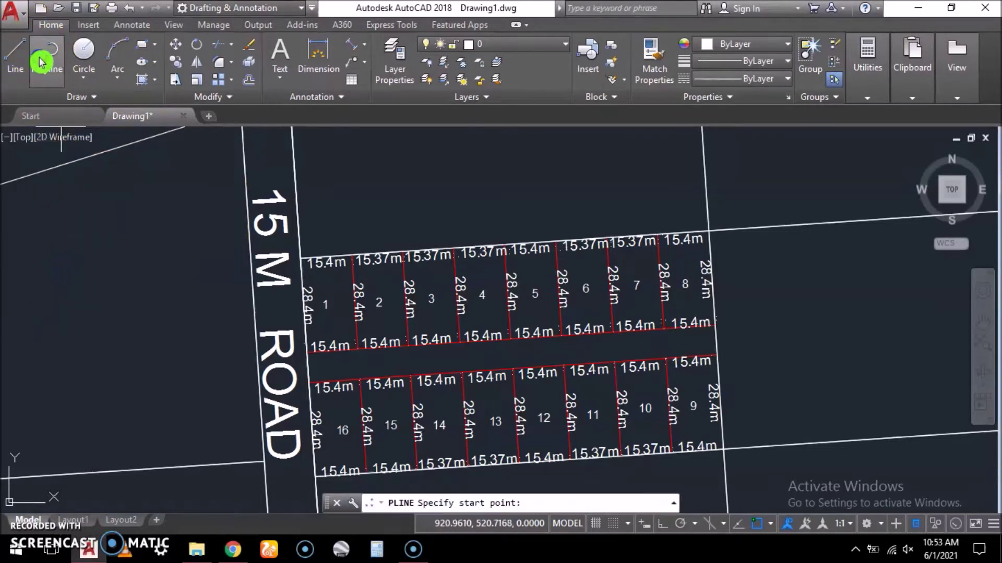
left_click(50, 272)
left_click(161, 188)
left_click(178, 323)
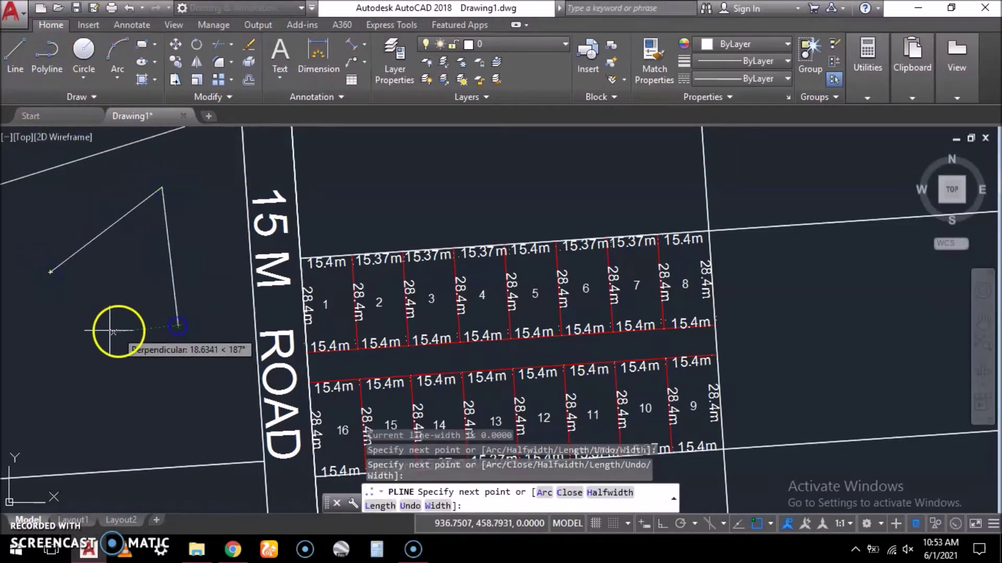
left_click(85, 336)
left_click(50, 272)
right_click(51, 273)
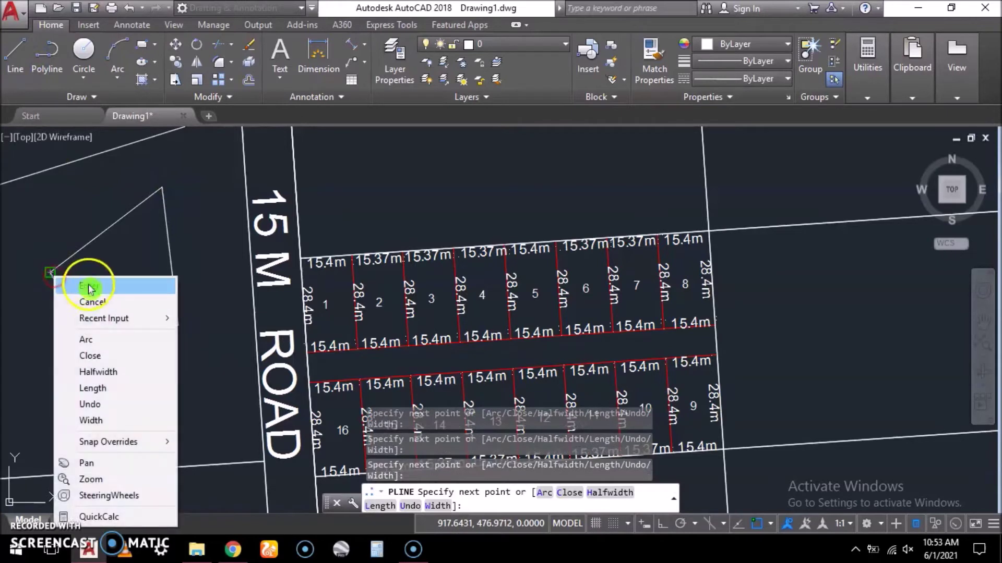
left_click(85, 284)
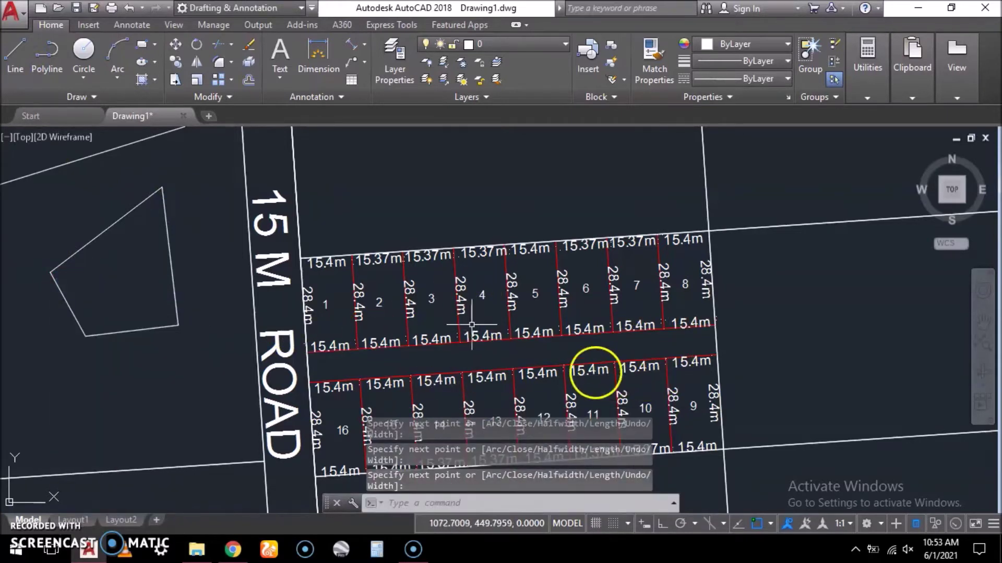
Step: Draw a diagonal polyline across the outline and select it for offsetting
left_click(46, 70)
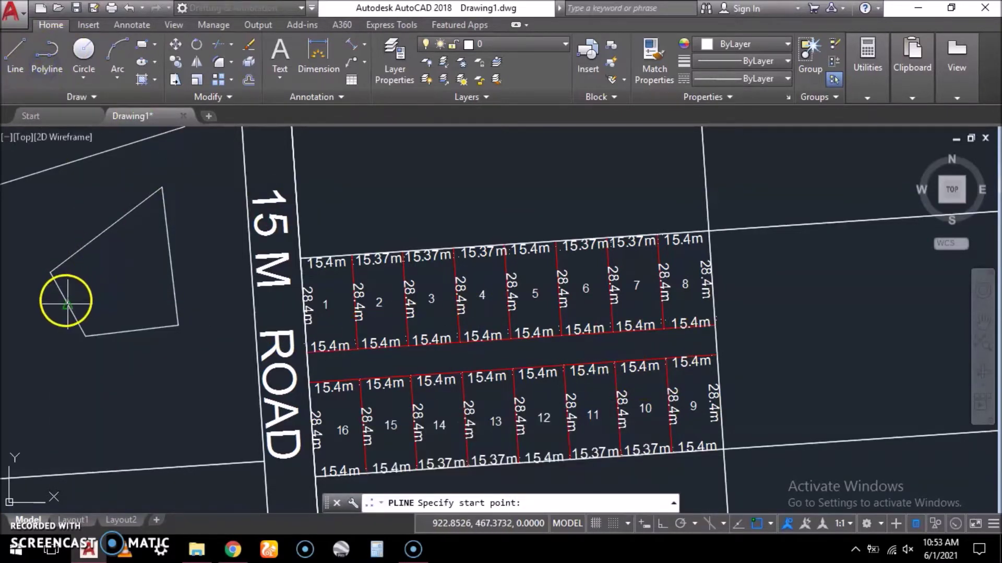
left_click(67, 301)
right_click(172, 256)
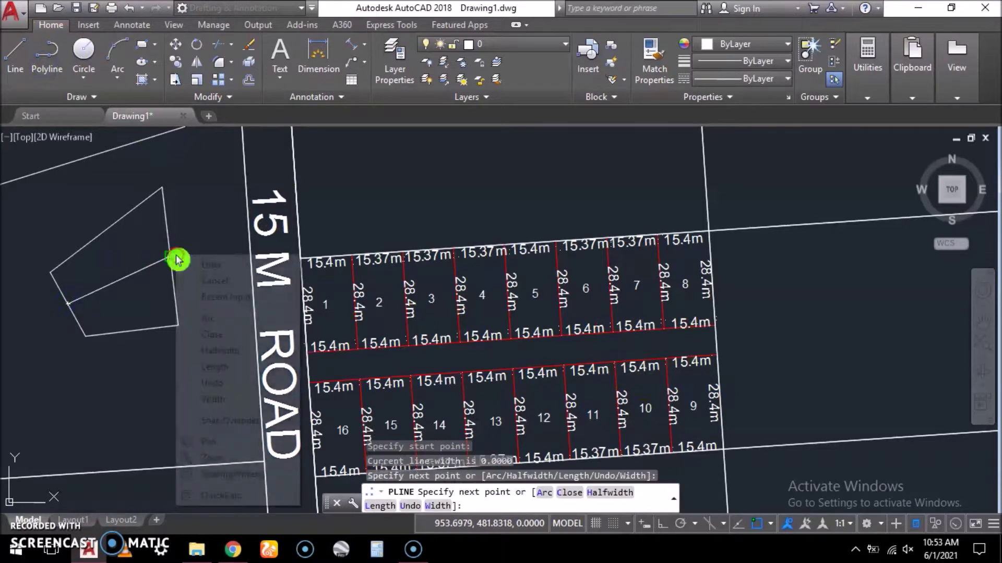
left_click(209, 264)
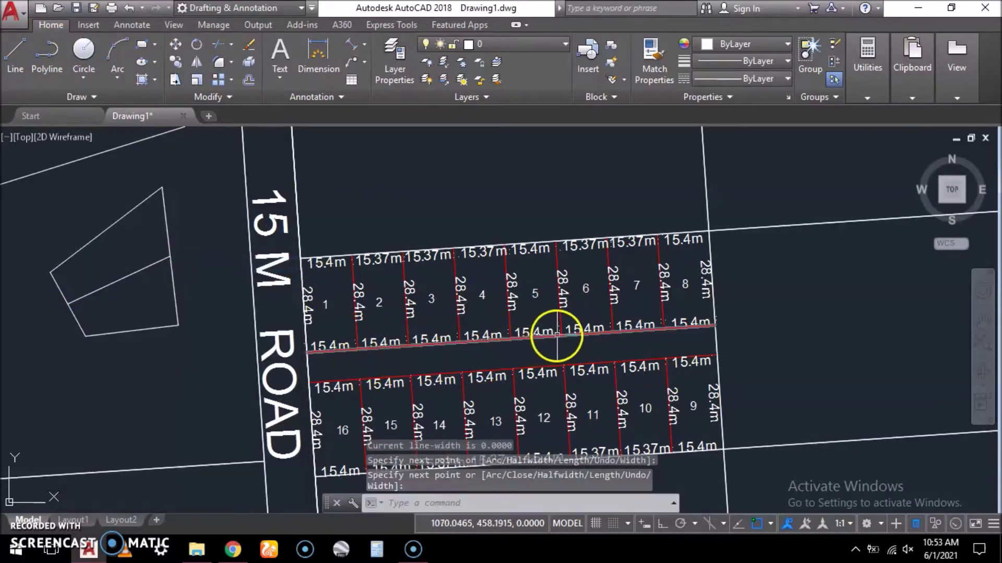
left_click(127, 278)
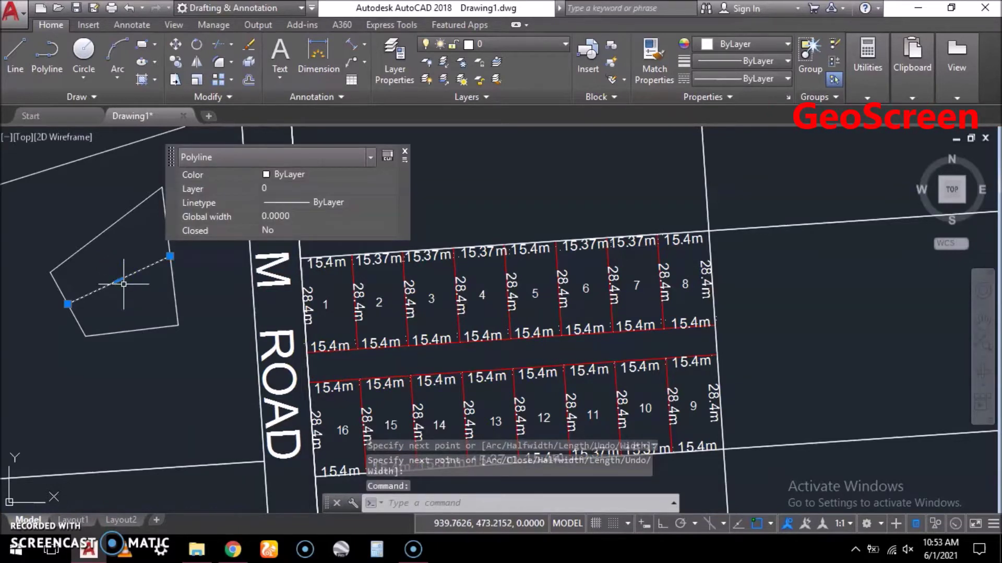
left_click(249, 83)
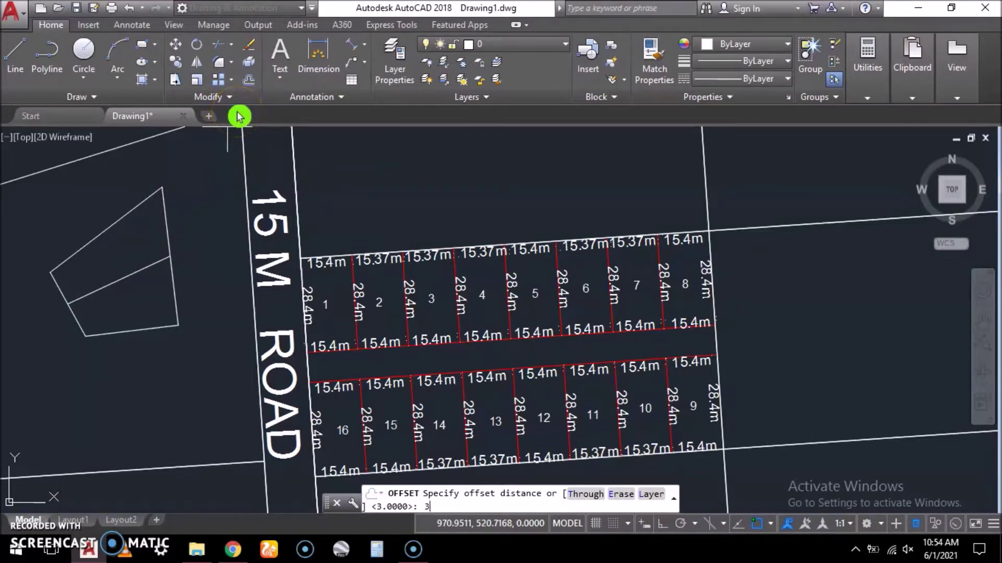
Step: Offset the diagonal line by 3 to both sides
type("3")
key("Return")
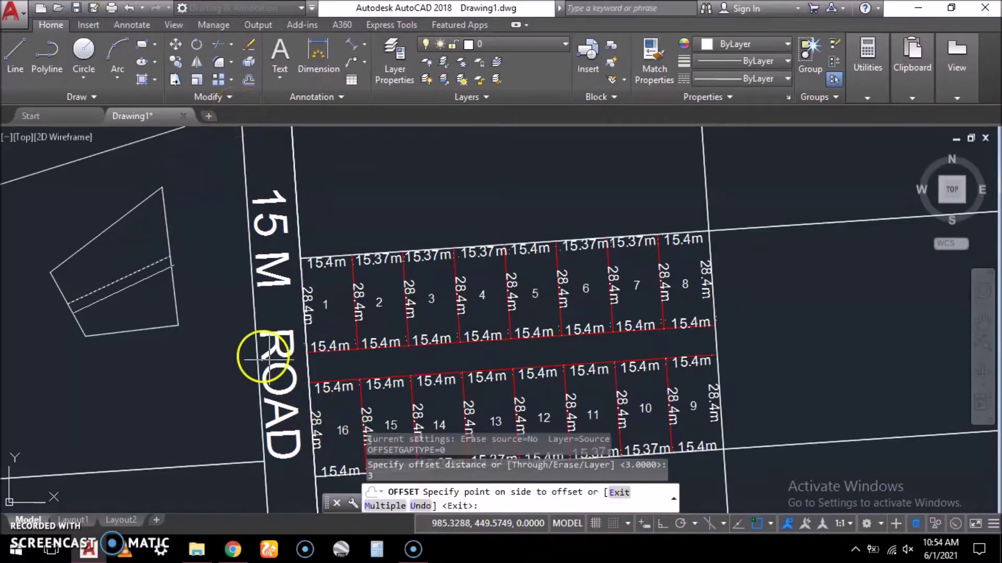
left_click(128, 324)
left_click(131, 275)
left_click(128, 253)
key("Escape")
Step: Try extending the offset lines to the outline, then cancel
left_click(166, 224)
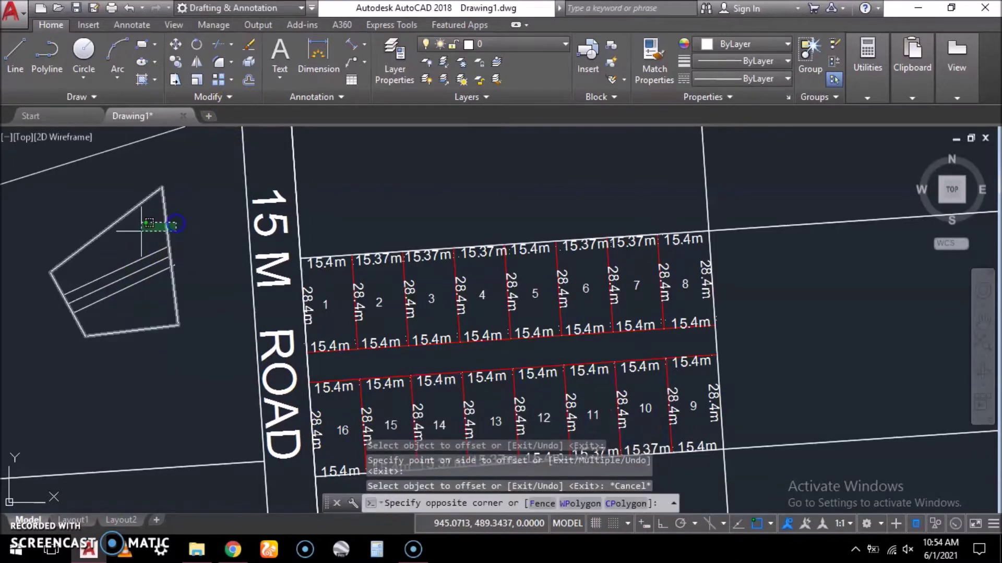
left_click(90, 185)
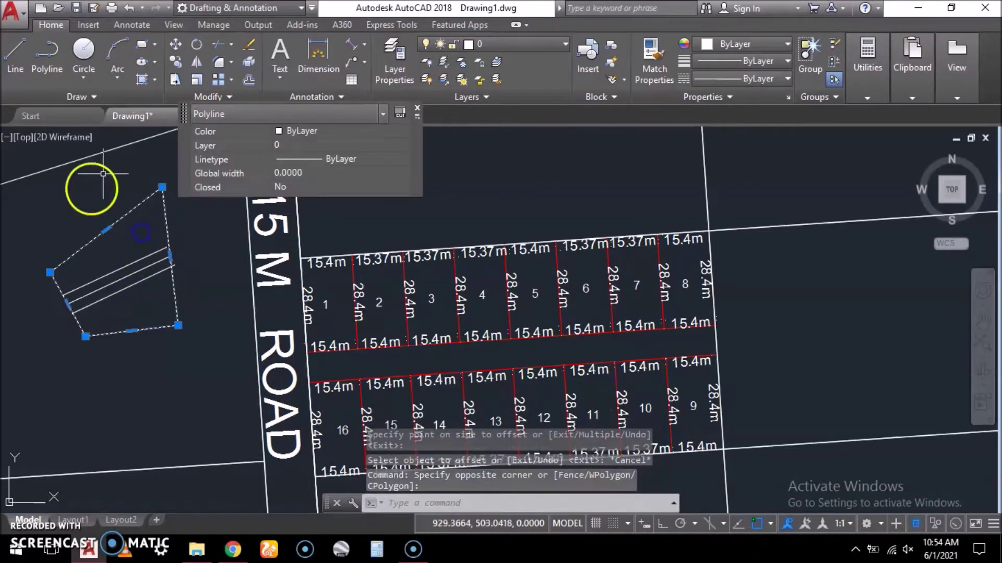
left_click(231, 46)
left_click(226, 85)
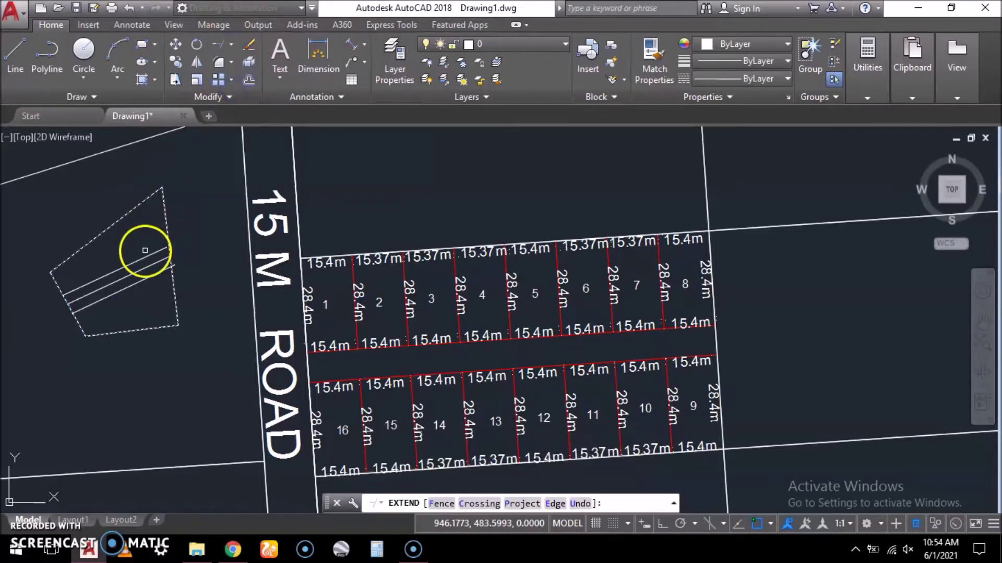
left_click(130, 287)
left_click(102, 299)
left_click(89, 268)
key("Escape")
Step: Try trimming the lines at the outline boundary, then cancel
left_click(181, 223)
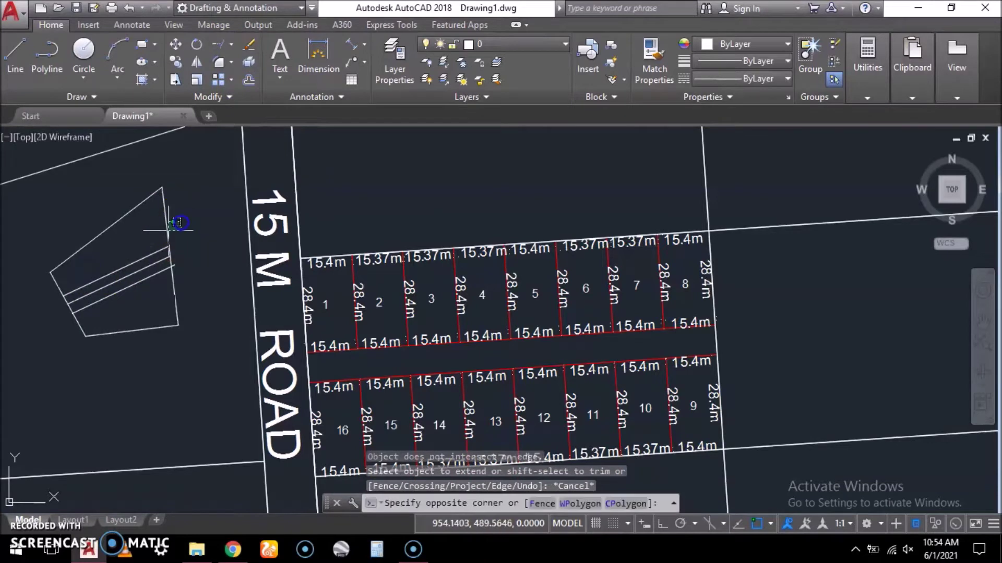
left_click(139, 217)
left_click(231, 45)
left_click(232, 68)
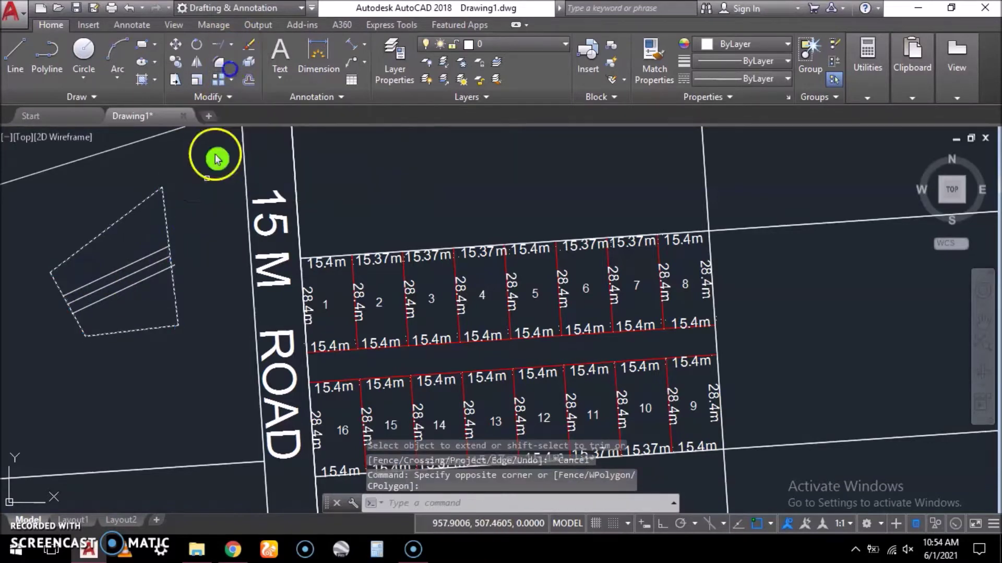
key("Escape")
Step: Delete the extra middle line and colour the two remaining parallel lines red
left_click(134, 272)
key("Delete")
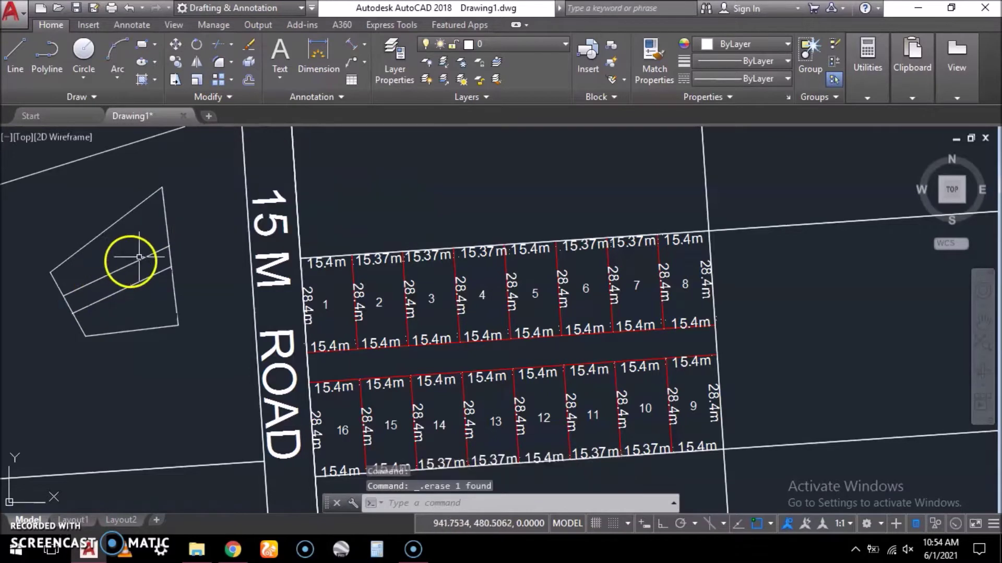
left_click(156, 244)
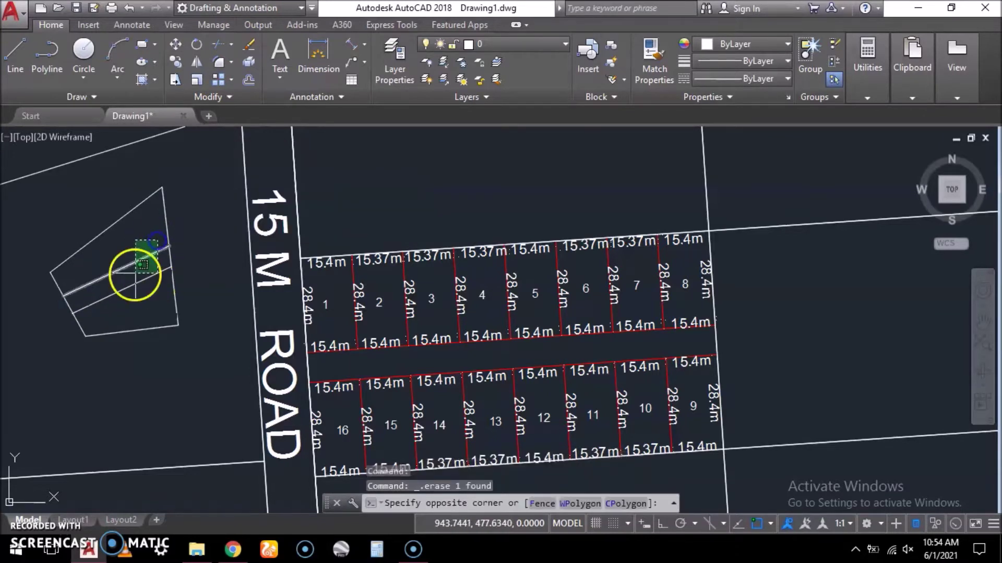
left_click(127, 290)
left_click(295, 191)
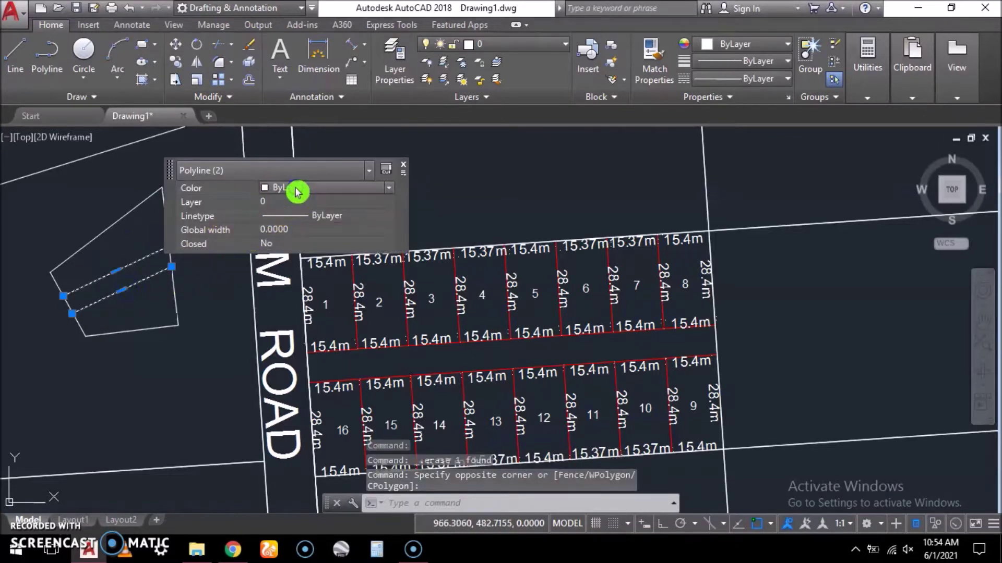
left_click(295, 191)
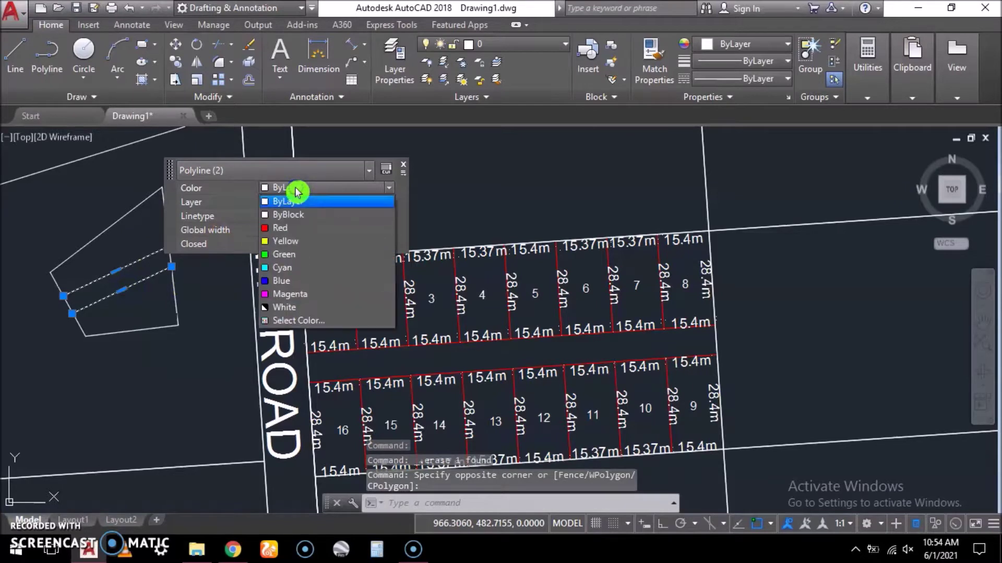
left_click(268, 229)
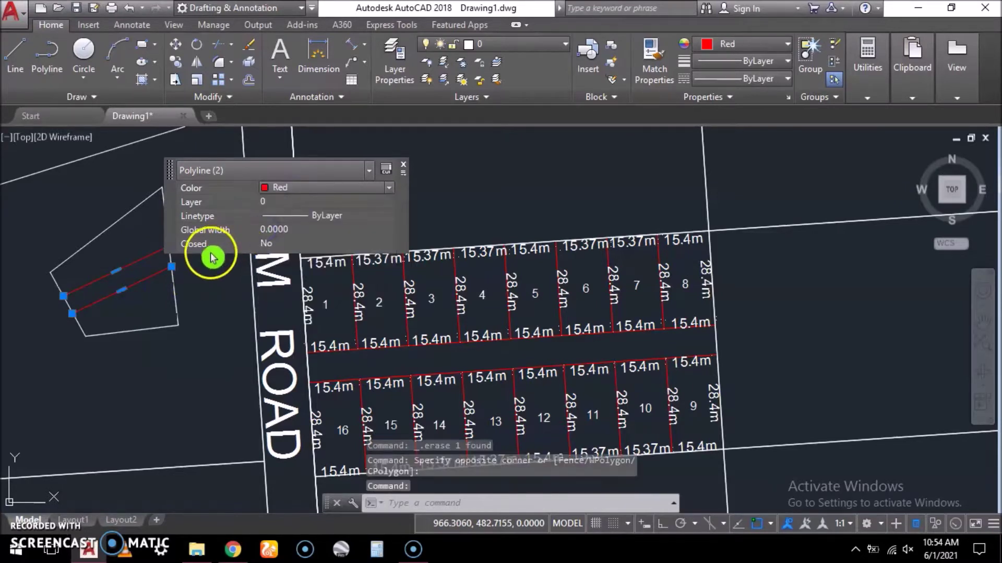
key("Escape")
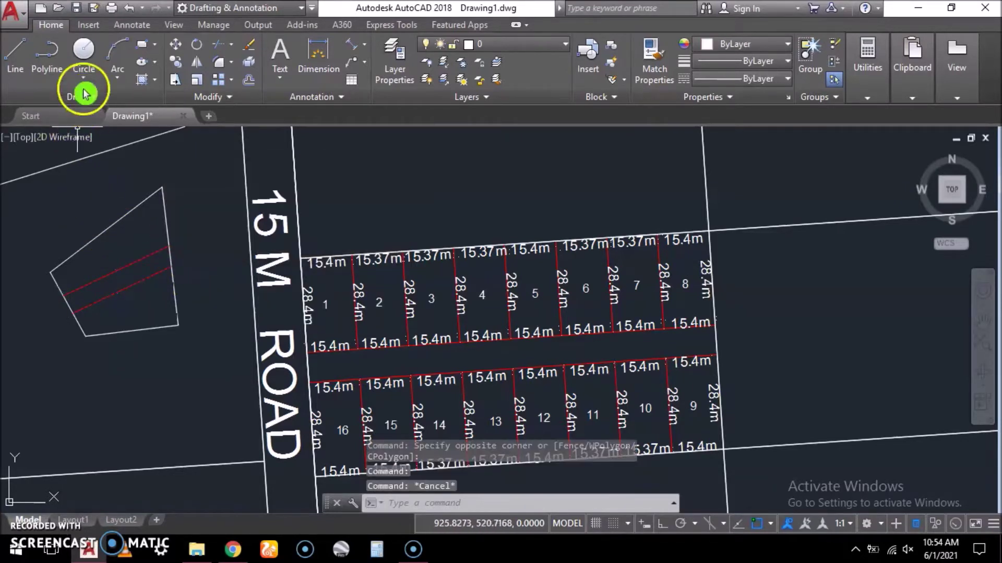
Step: Draw two short cross polylines from the outline's upper side to the red lines
left_click(46, 49)
left_click(83, 248)
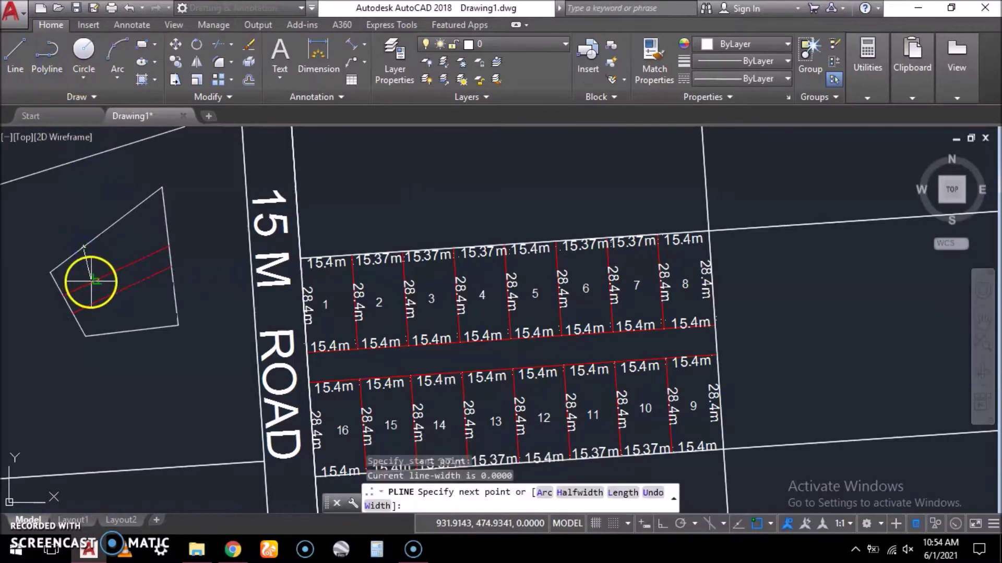
left_click(87, 280)
right_click(92, 282)
left_click(127, 291)
right_click(117, 209)
left_click(133, 217)
left_click(126, 214)
left_click(135, 259)
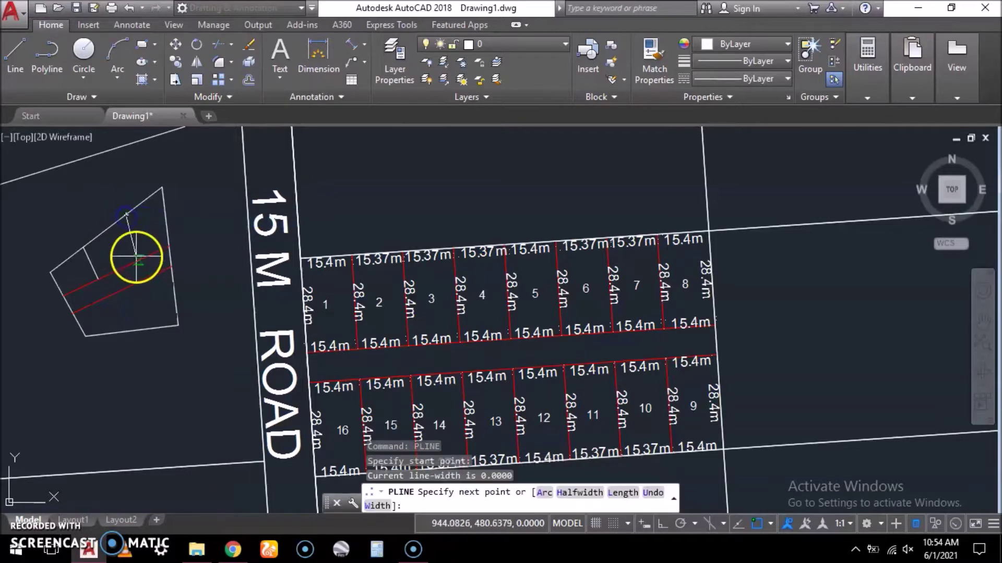
right_click(138, 259)
left_click(168, 264)
Step: Draw two more short polylines below the red lines to the outline's bottom edge
right_click(121, 304)
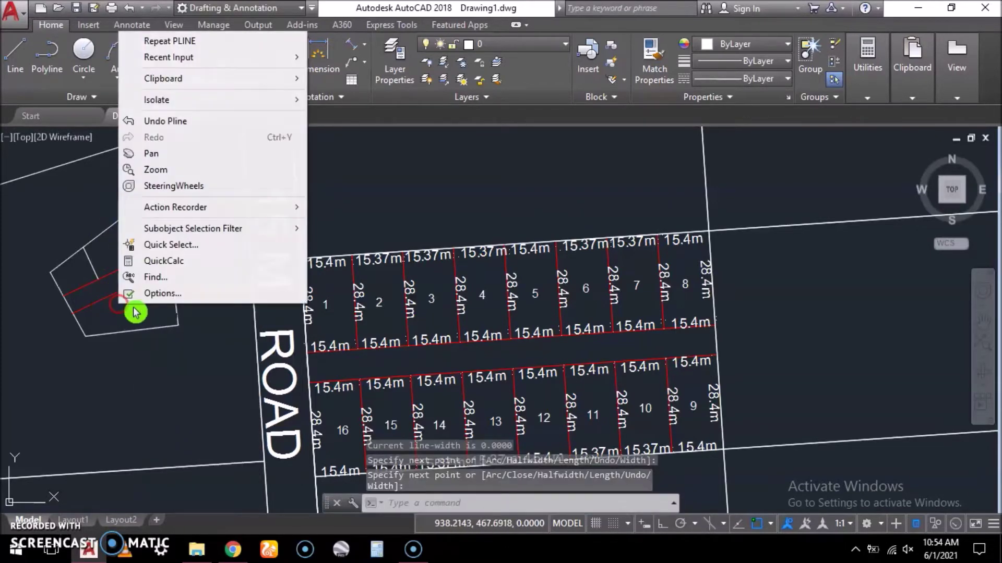
left_click(207, 47)
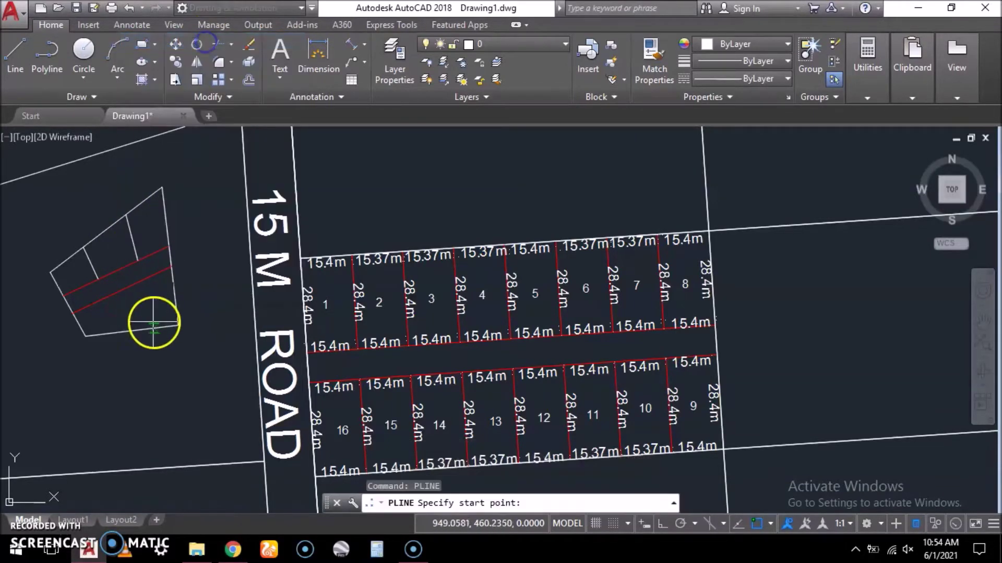
left_click(139, 282)
left_click(152, 330)
right_click(152, 331)
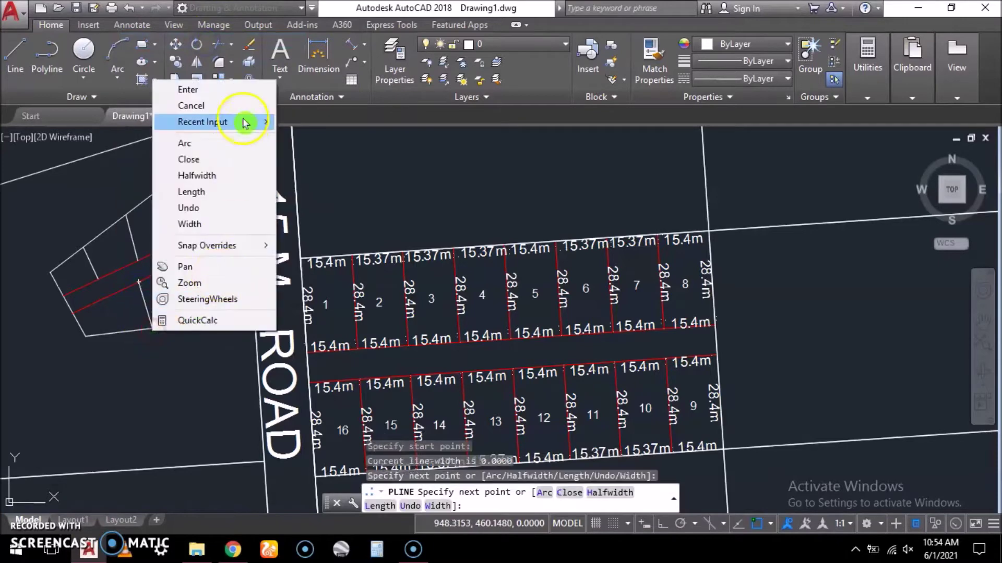
left_click(244, 89)
right_click(106, 271)
left_click(128, 275)
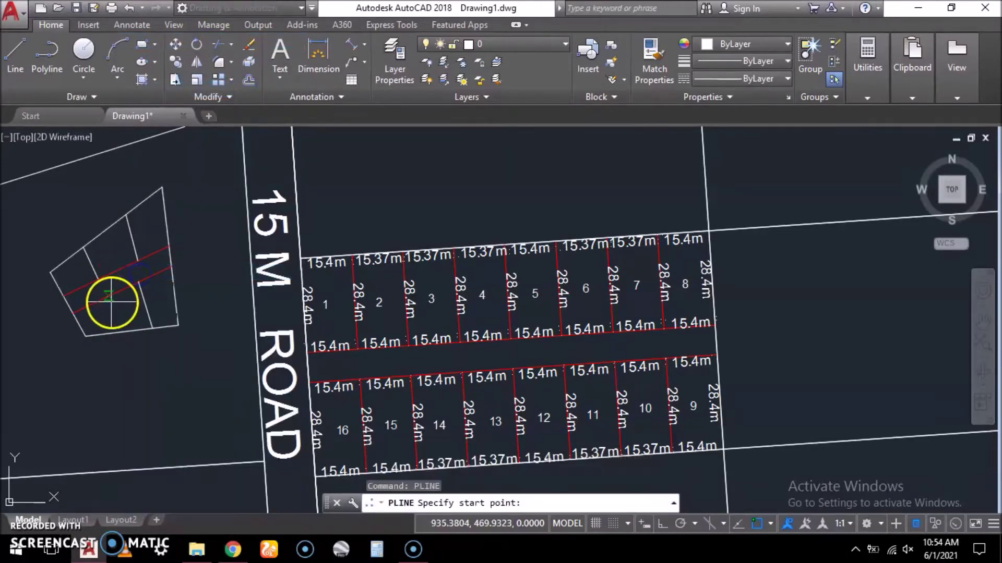
left_click(103, 300)
left_click(121, 336)
right_click(118, 335)
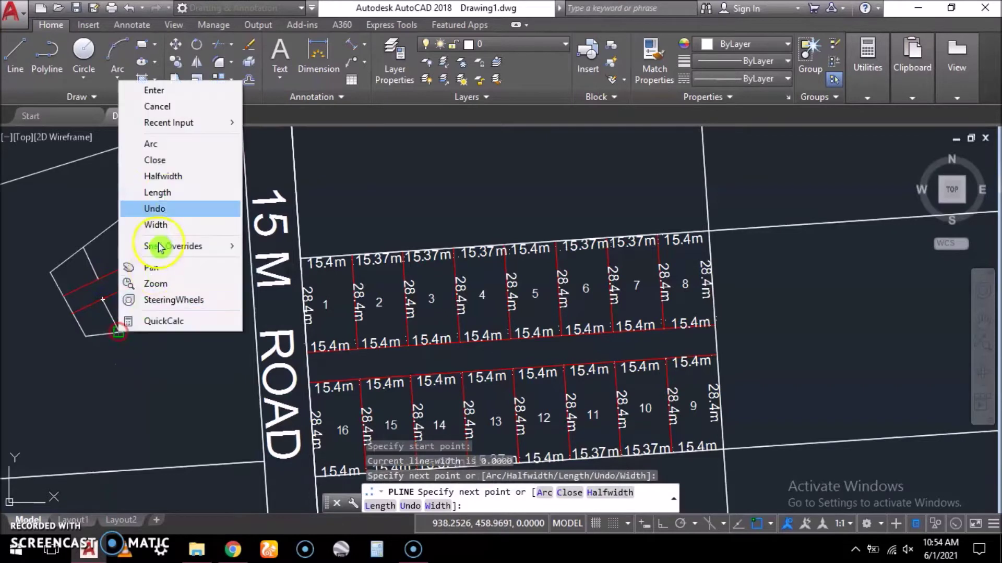
left_click(204, 89)
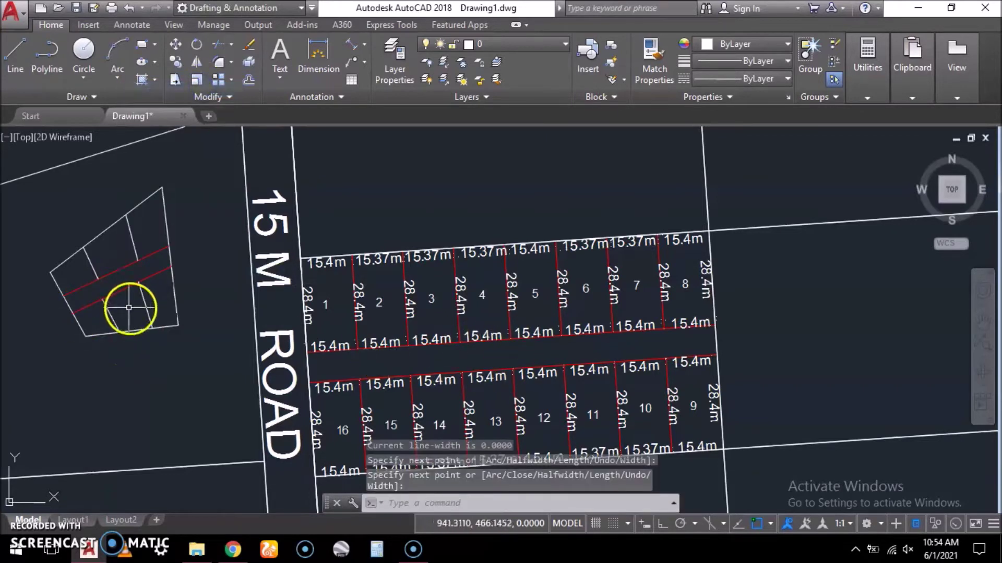
Step: Select the small parcel's new dividing polylines and colour them red
left_click_drag(152, 297, 134, 308)
left_click(101, 253)
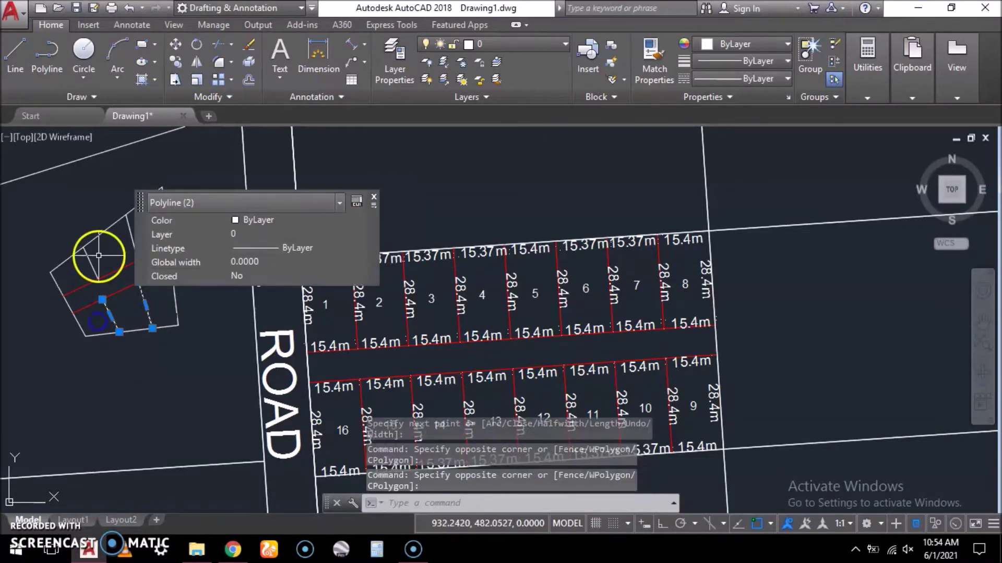
left_click(86, 268)
left_click(134, 231)
left_click(141, 240)
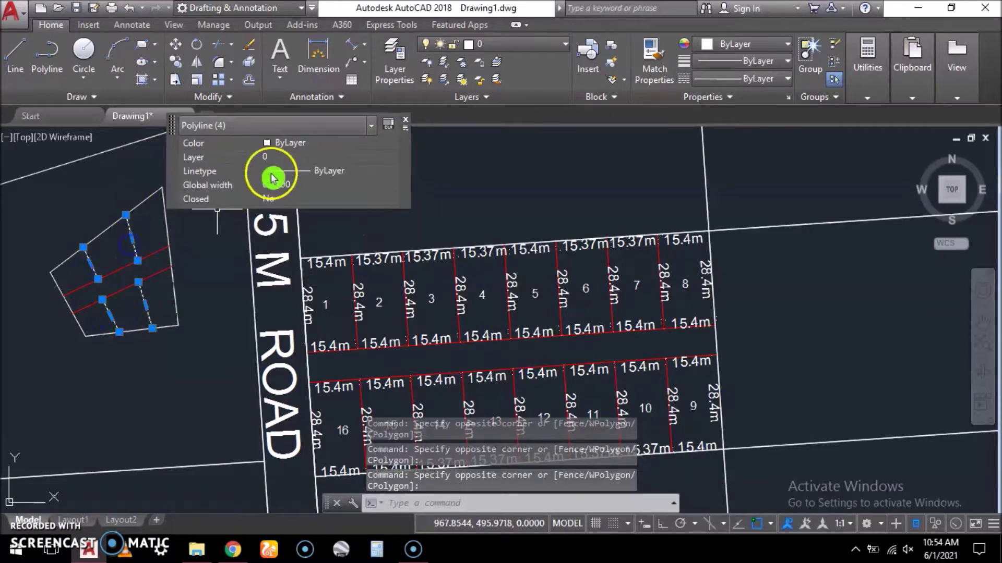
left_click(319, 149)
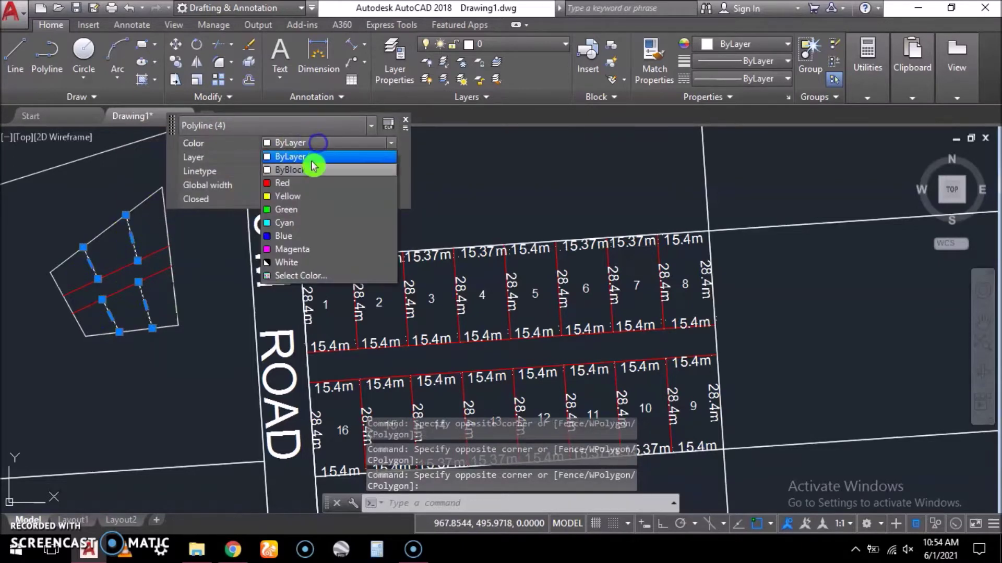
left_click(286, 183)
key("Escape")
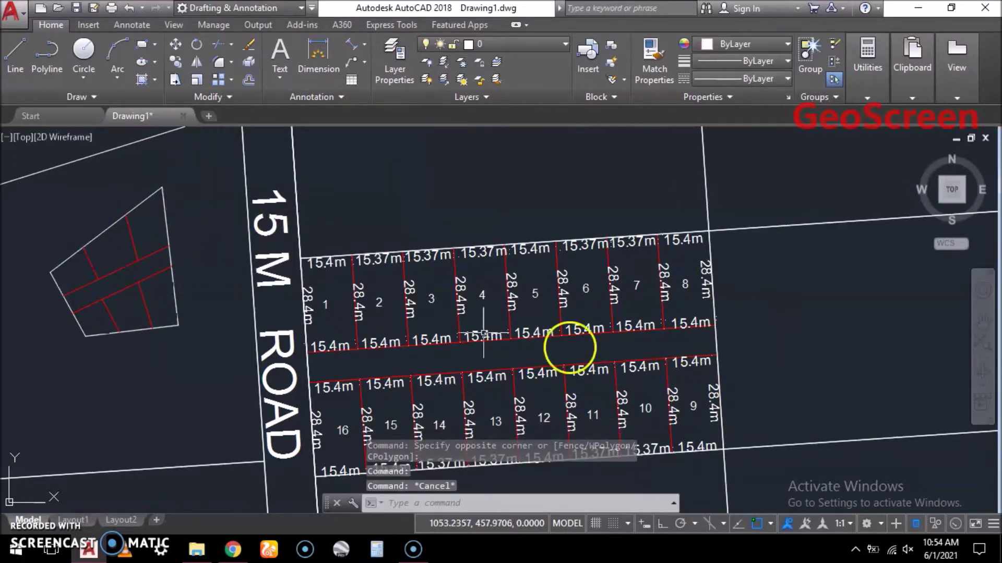
Step: Crossing-select and delete the small parcel's seven lines
scroll(423, 267, "down", 2)
left_click(282, 218)
left_click(190, 340)
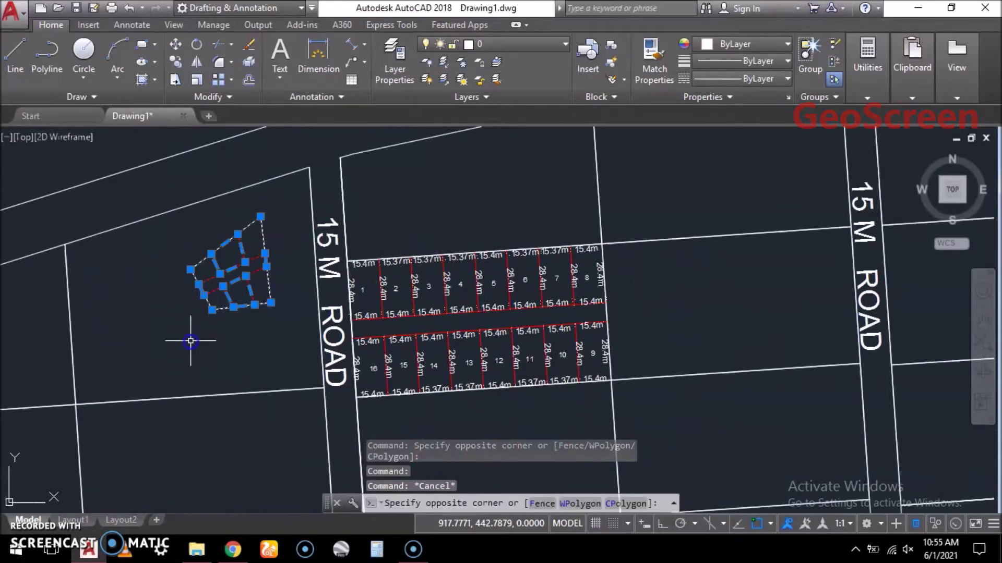
key("Delete")
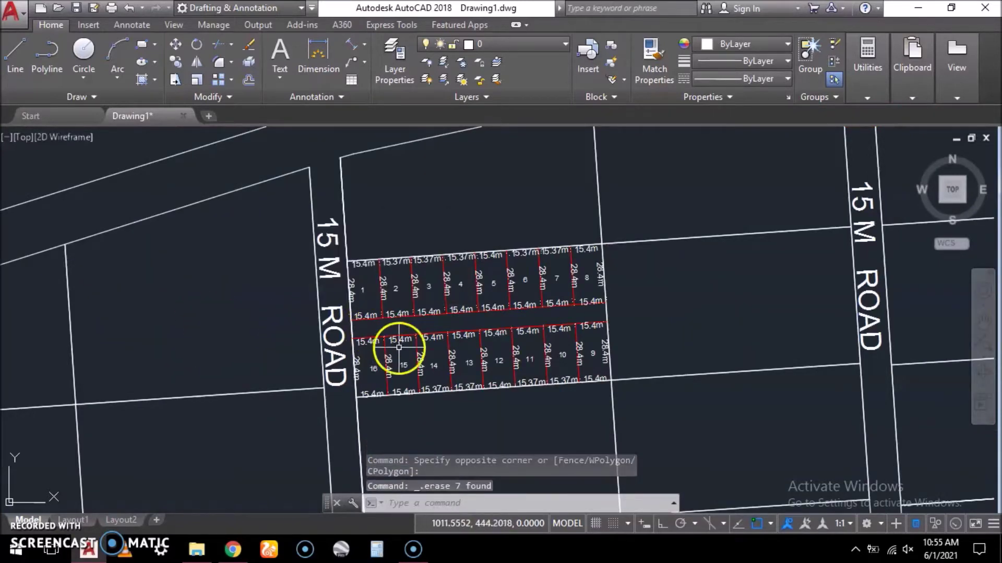
Step: Inspect the remaining plots 1–16 and expand the Home ribbon's Annotation panel
scroll(533, 338, "down", 3)
scroll(335, 280, "up", 3)
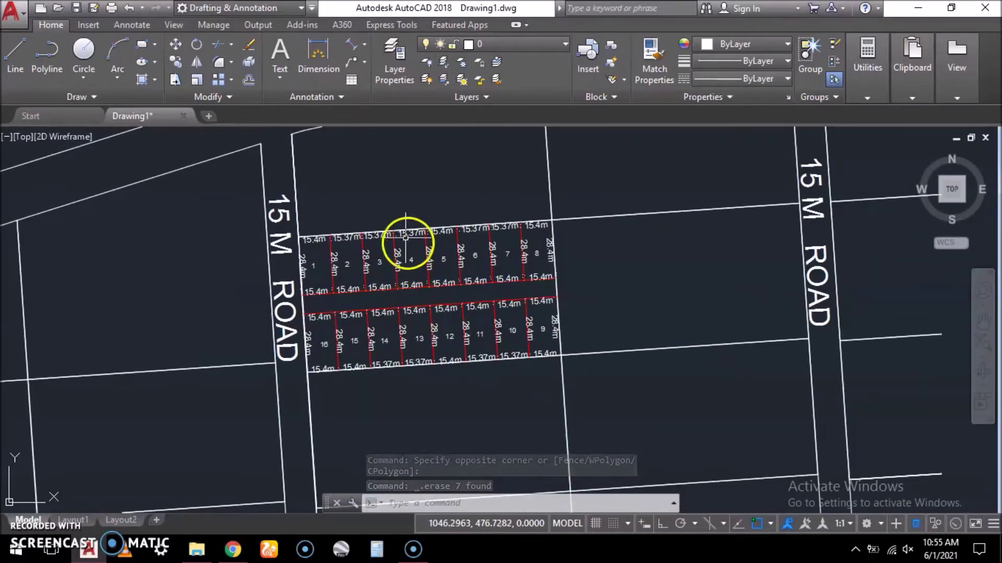
scroll(405, 234, "up", 2)
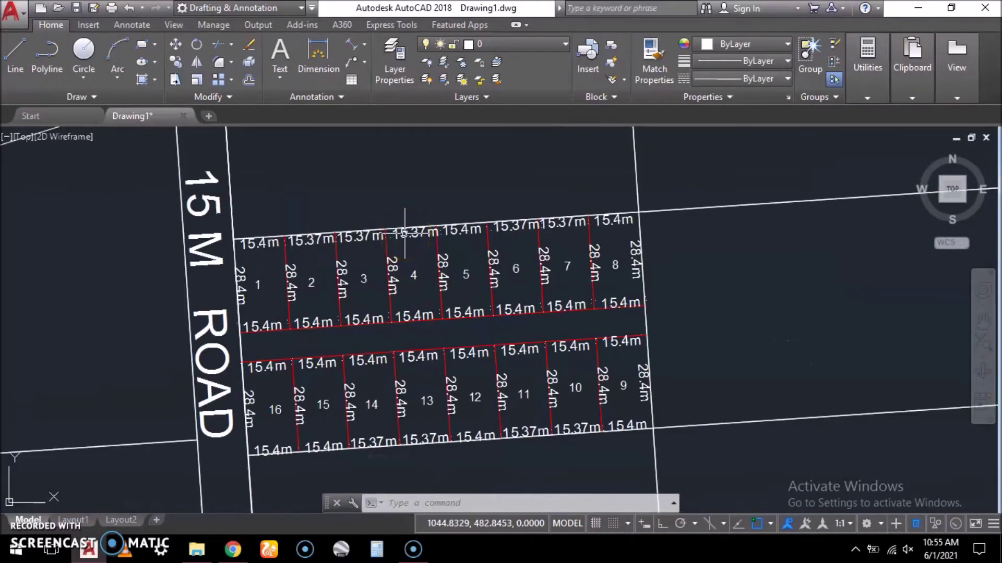
scroll(381, 225, "down", 2)
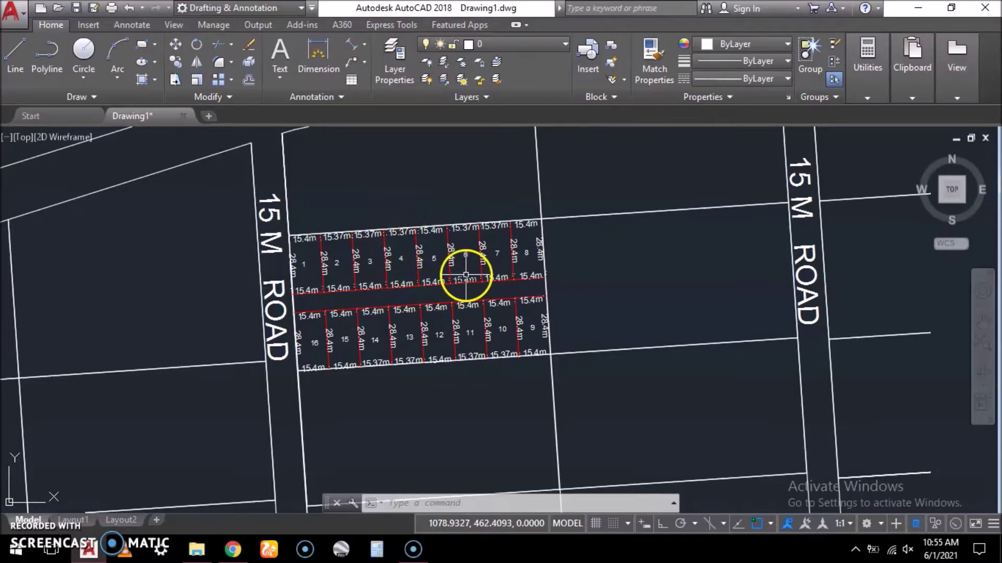
scroll(344, 235, "up", 2)
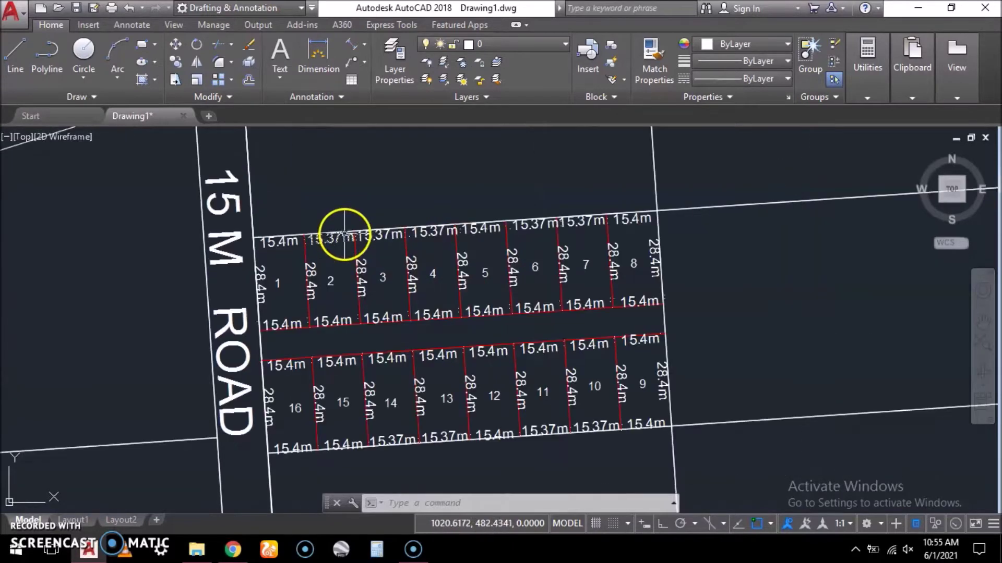
scroll(371, 230, "up", 3)
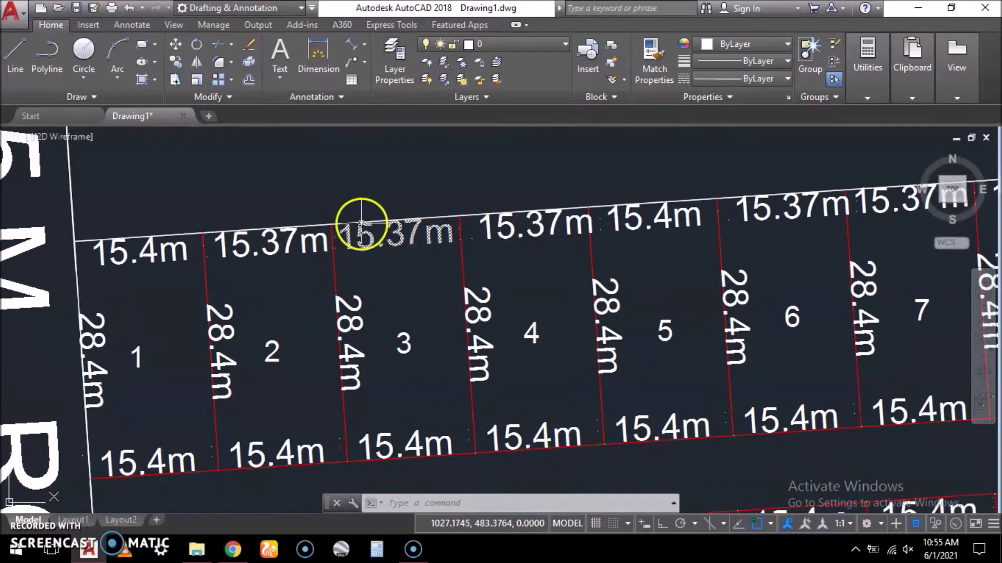
scroll(361, 223, "down", 3)
scroll(548, 216, "up", 2)
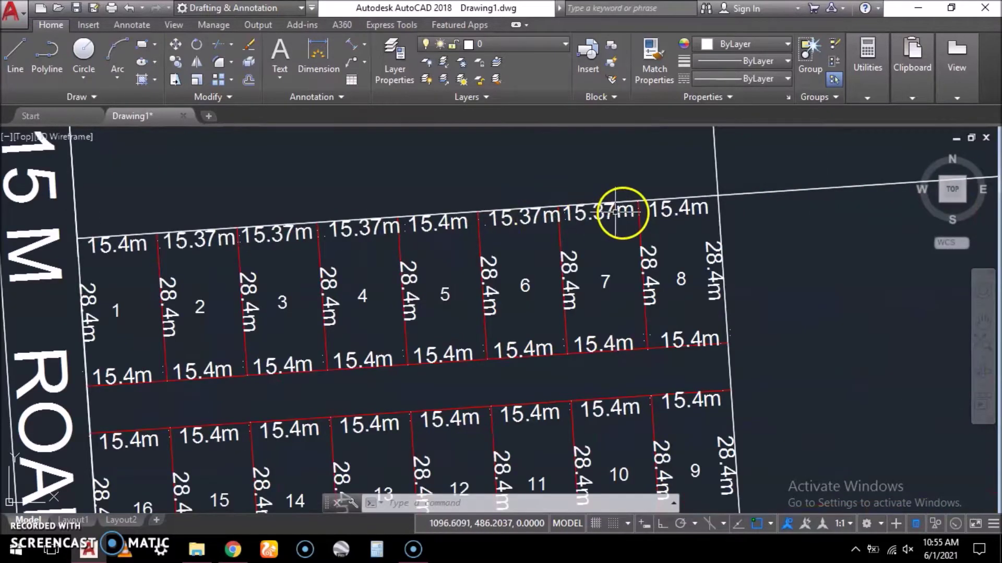
left_click(326, 99)
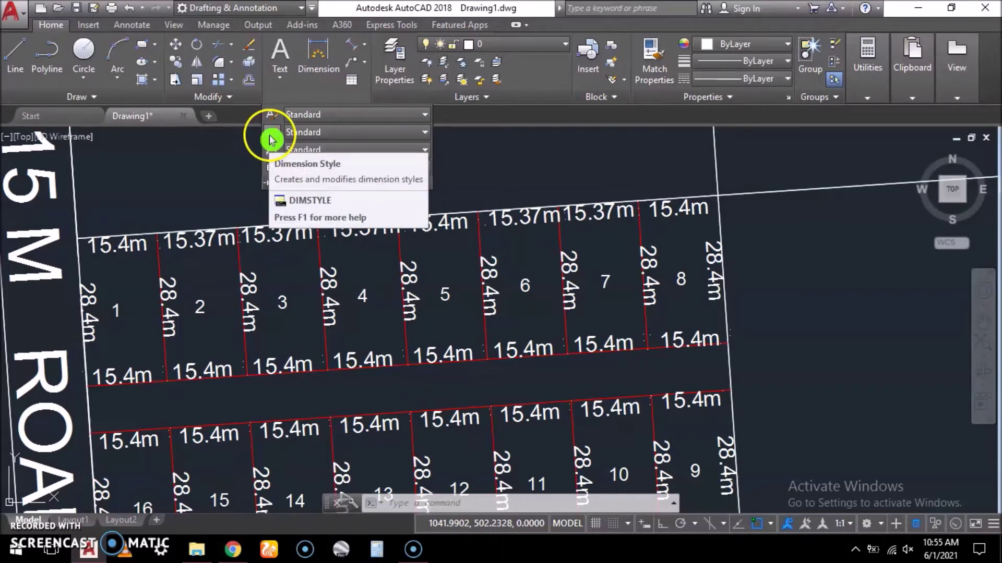
Step: Adjust the dimension- and extension-line suppress options of the Standard dimension style
left_click(308, 136)
left_click(329, 225)
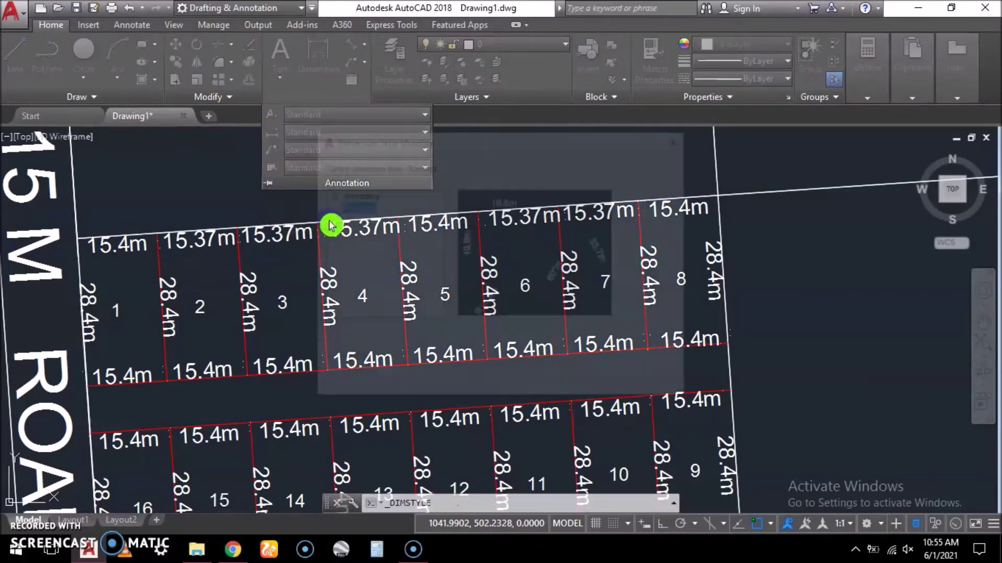
left_click(665, 246)
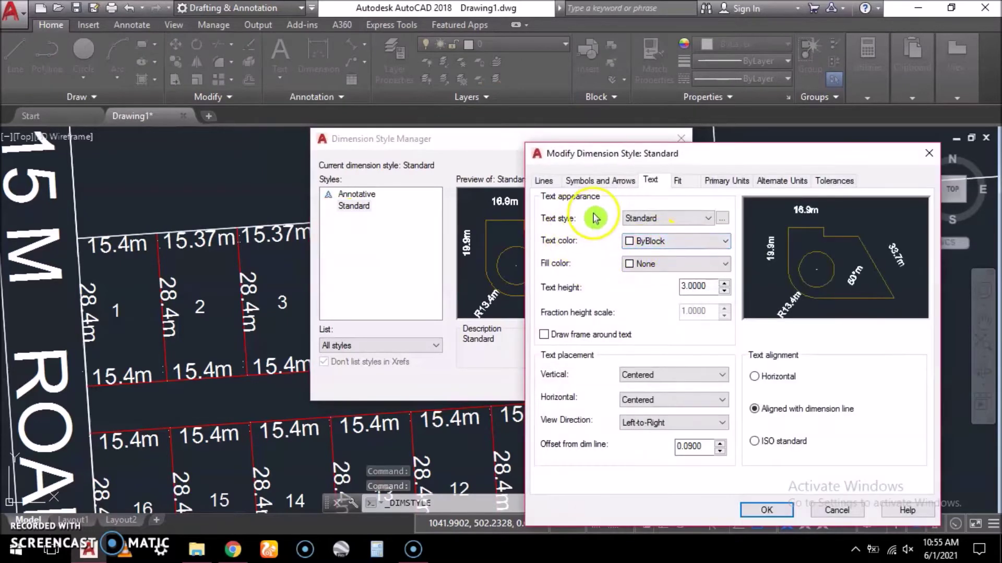
left_click(543, 181)
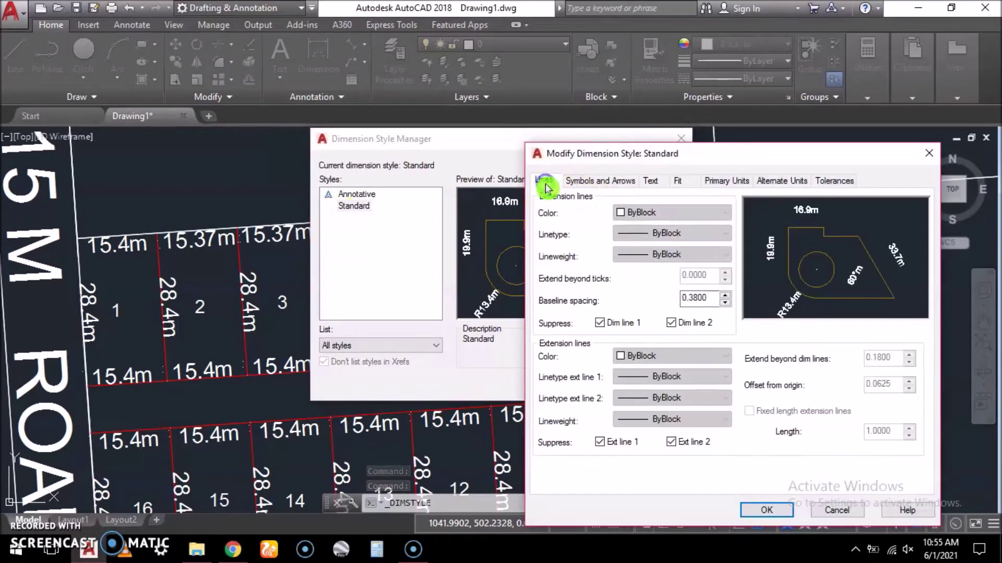
left_click(600, 324)
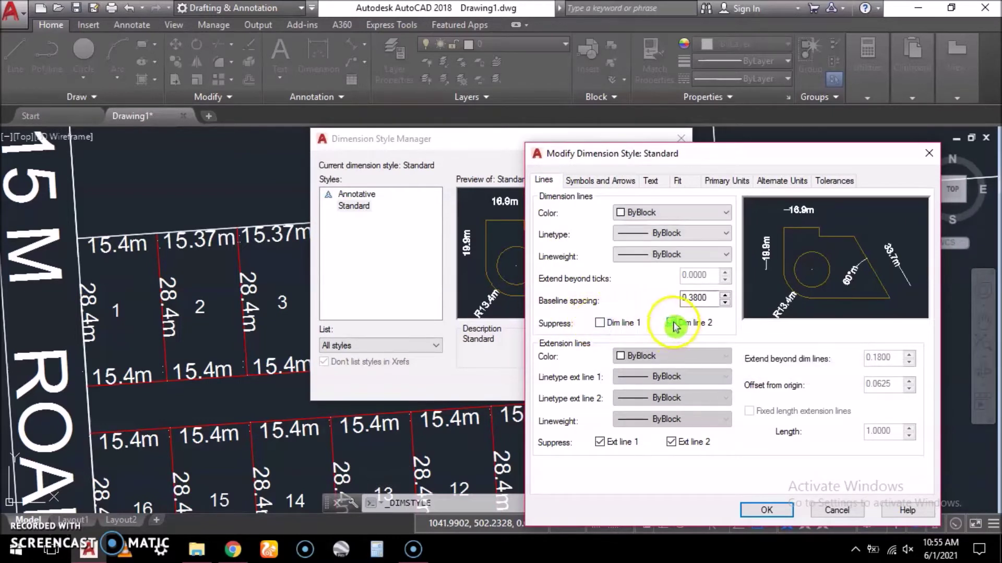
left_click(671, 442)
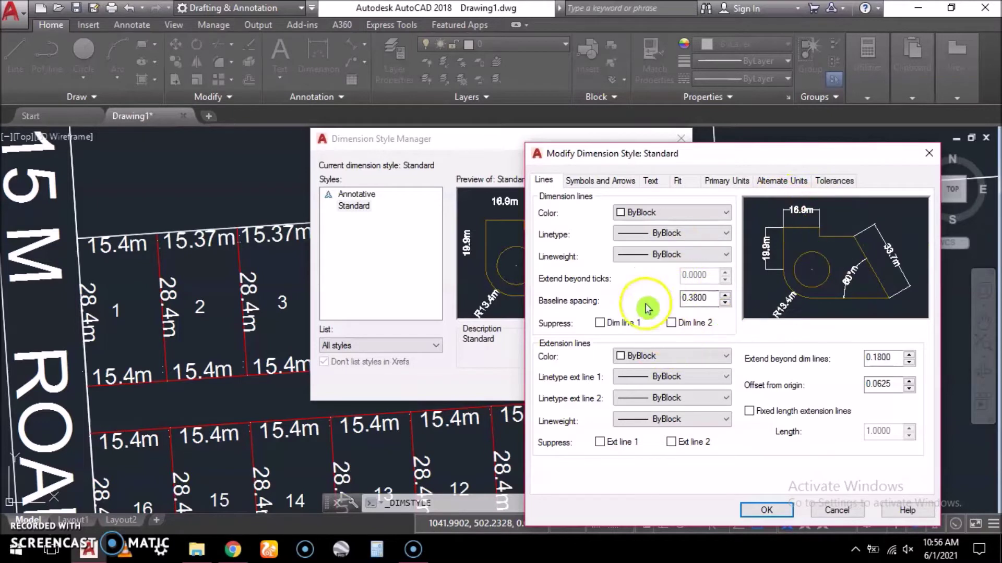
left_click(672, 324)
left_click(672, 441)
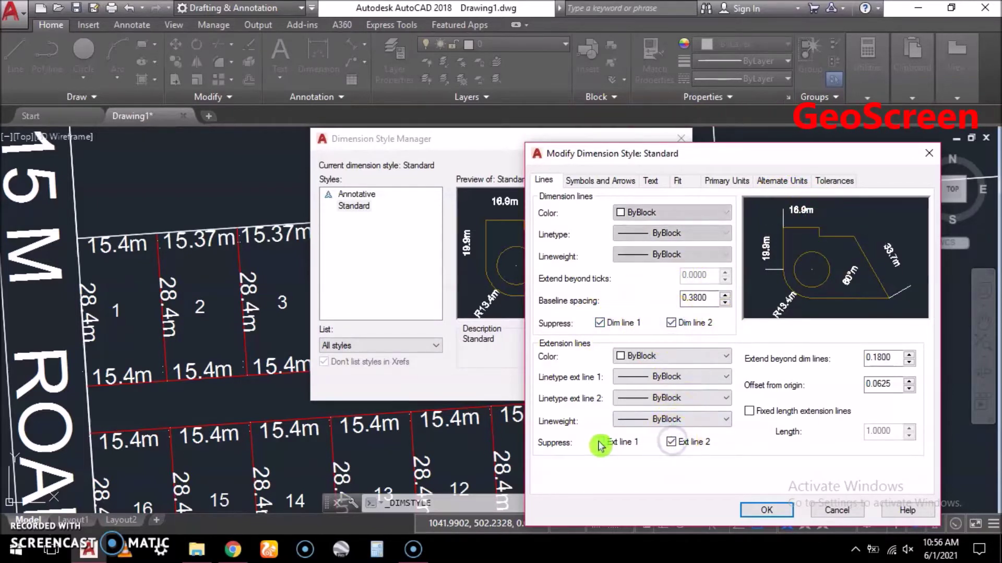
left_click(600, 442)
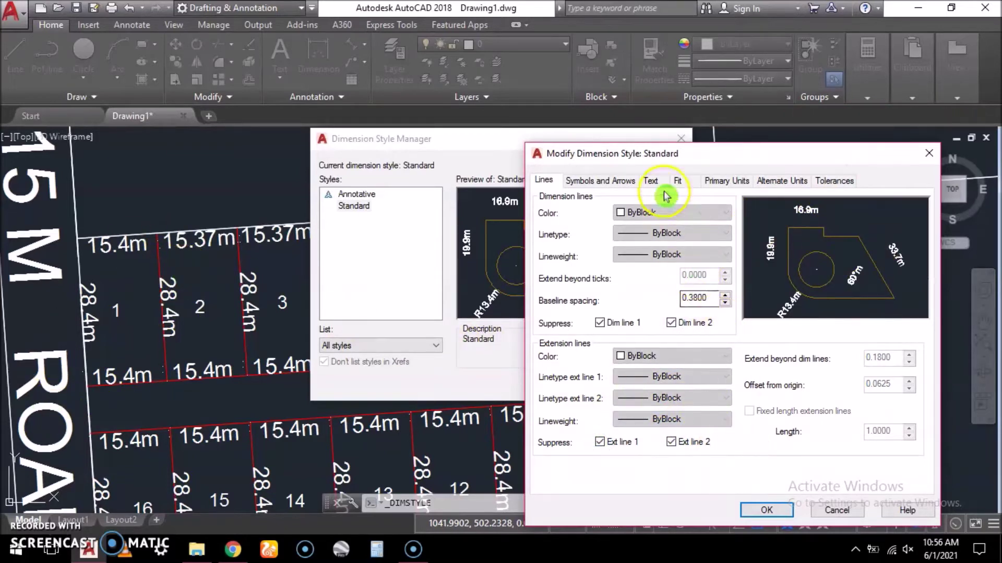
Step: Set the Standard dimension style's text height to 5 and apply it
left_click(650, 180)
left_click(708, 287)
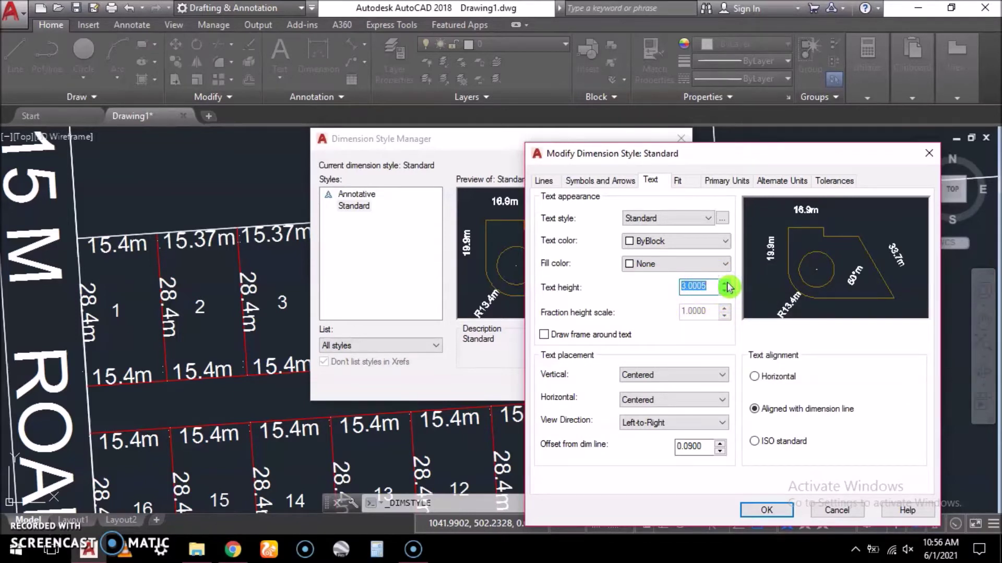
type("5")
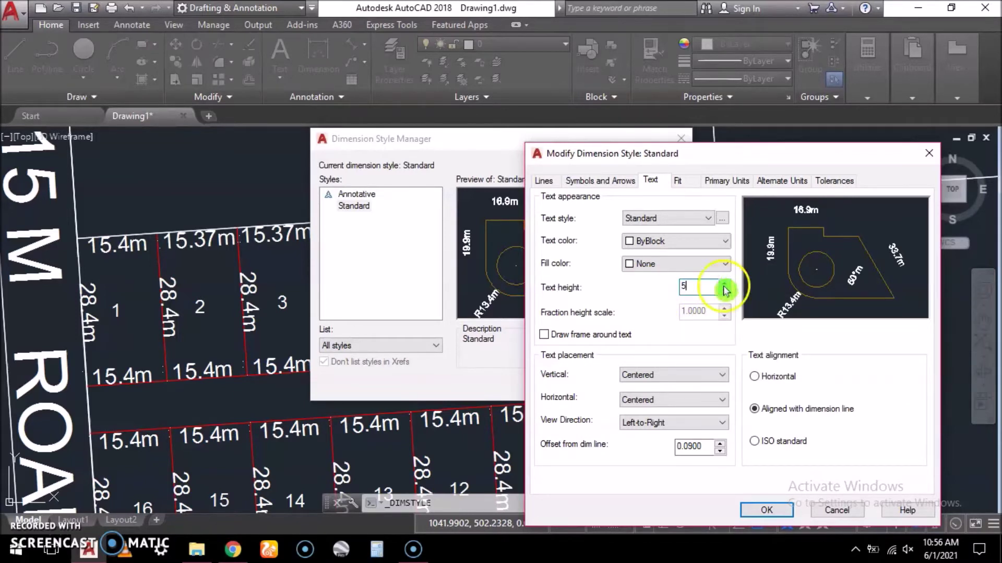
left_click(758, 511)
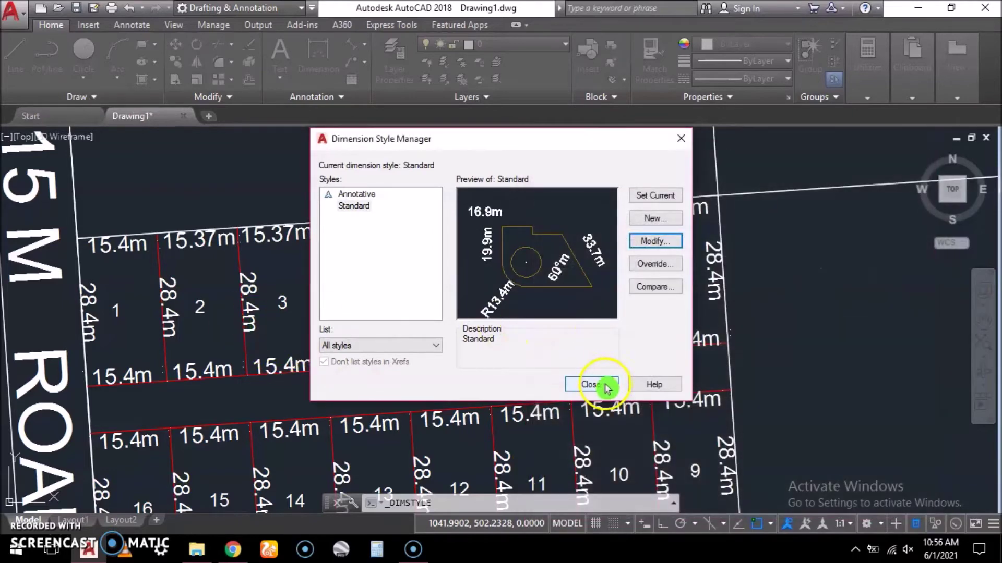
left_click(605, 387)
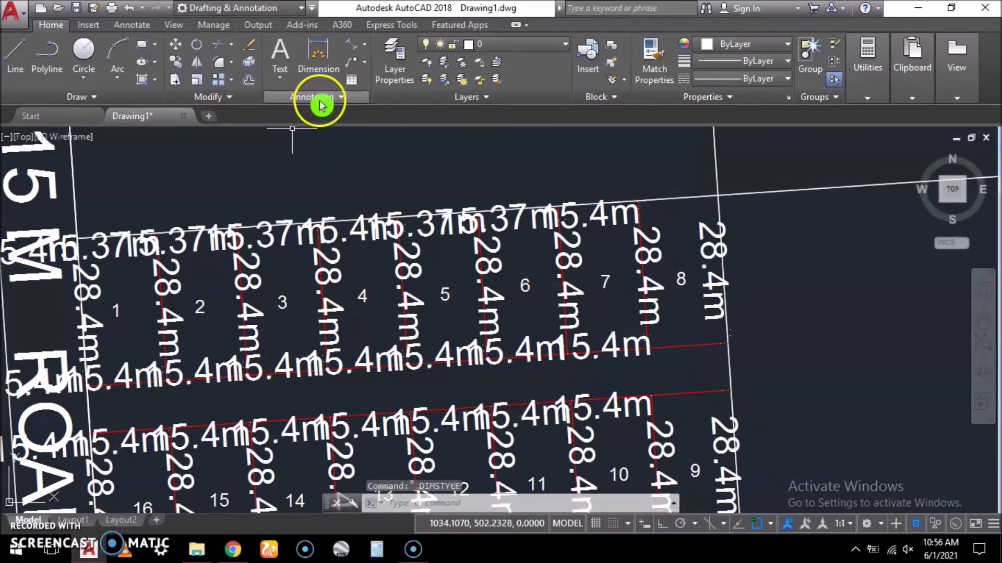
Step: Reduce the Standard style's text height from 5 to 3, checking the m unit suffix
left_click(320, 102)
left_click(306, 133)
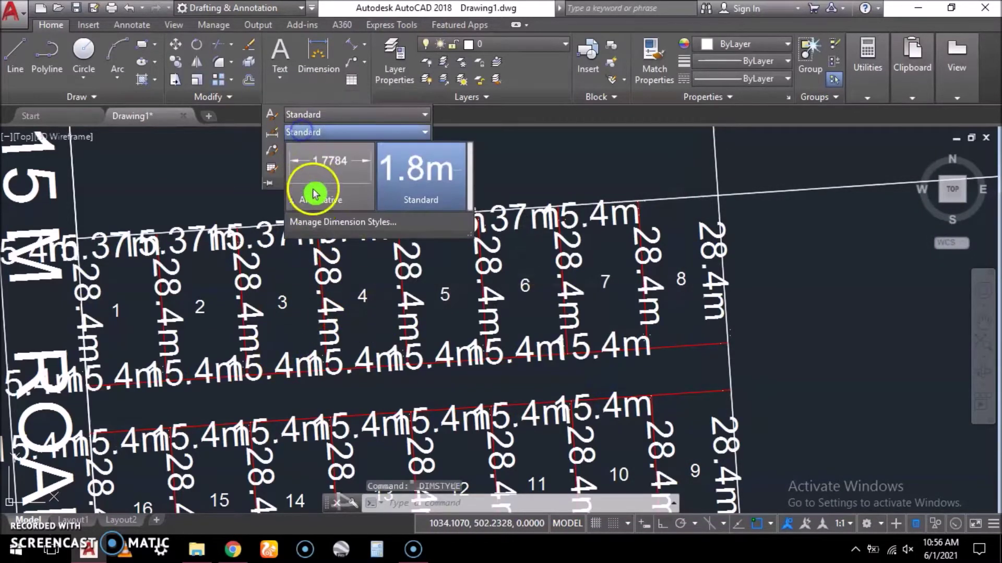
left_click(324, 222)
left_click(665, 249)
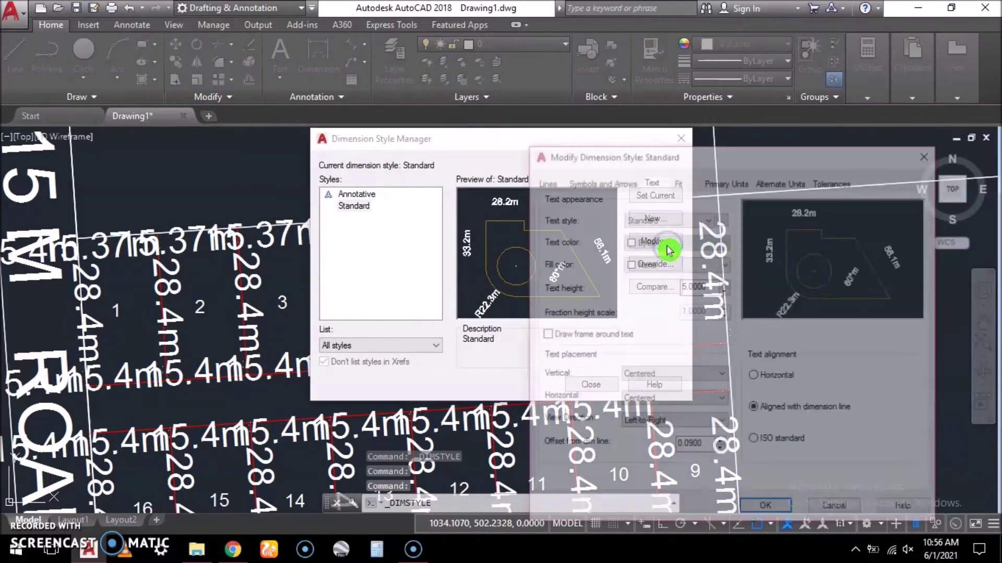
left_click_drag(714, 286, 638, 284)
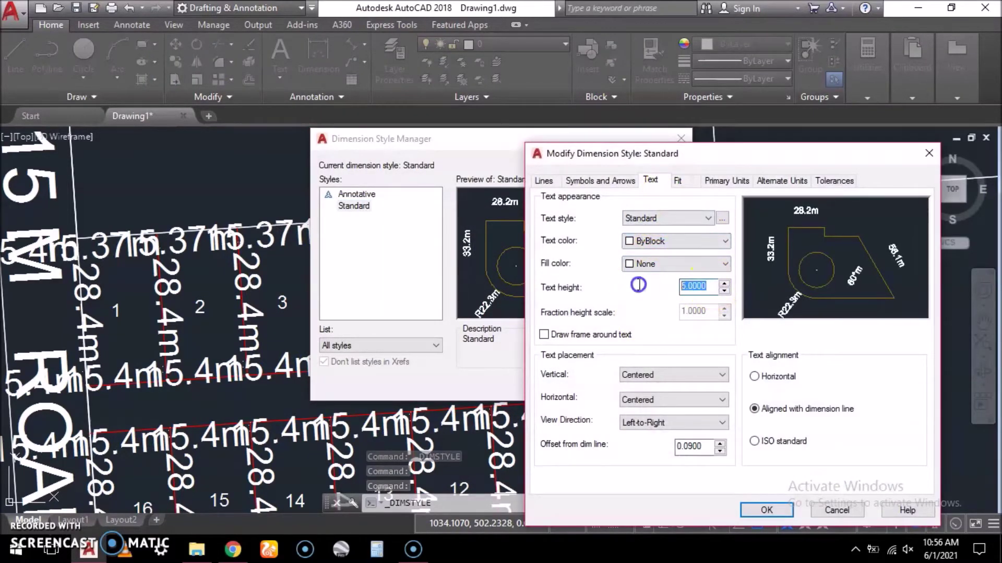
type("3")
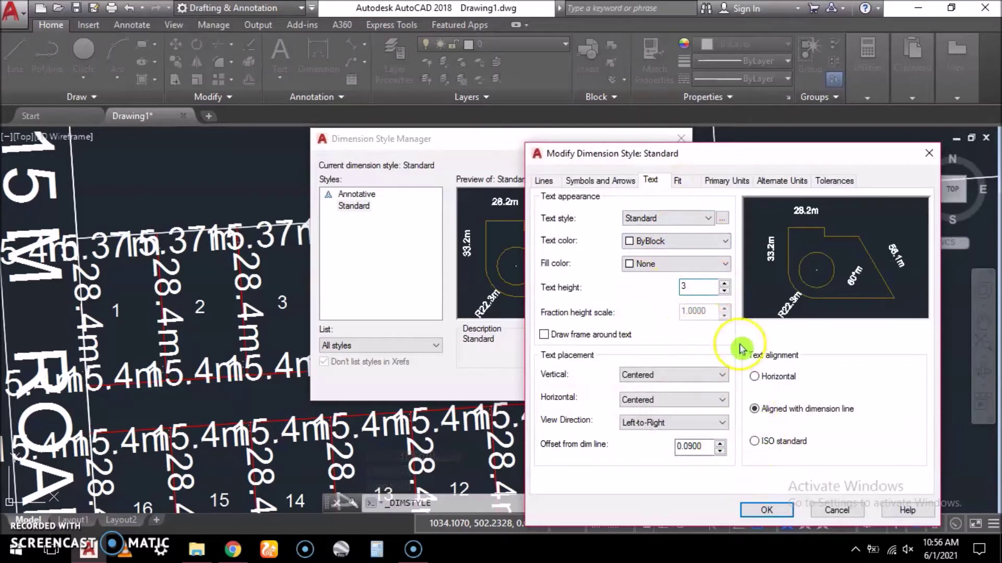
left_click(719, 181)
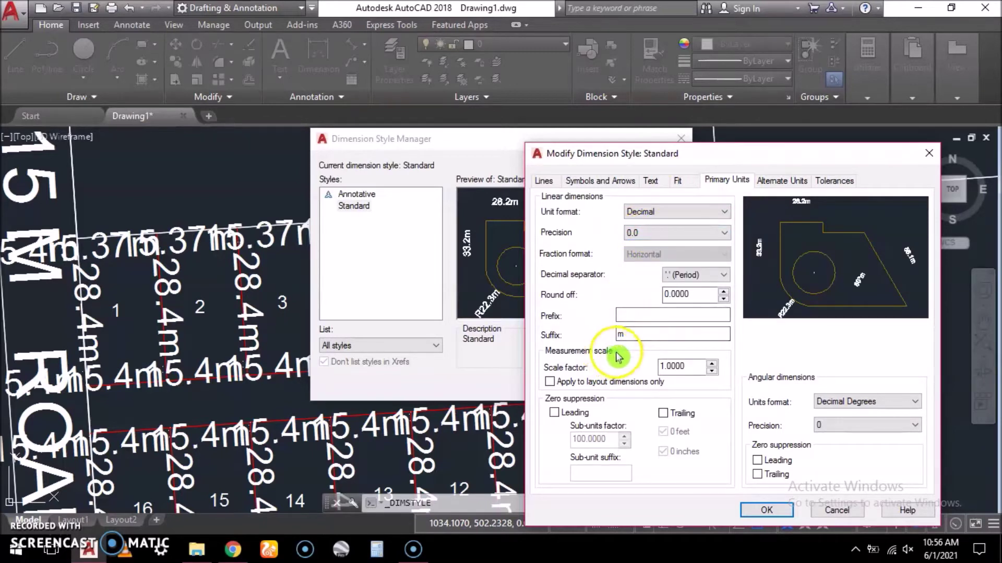
left_click(634, 335)
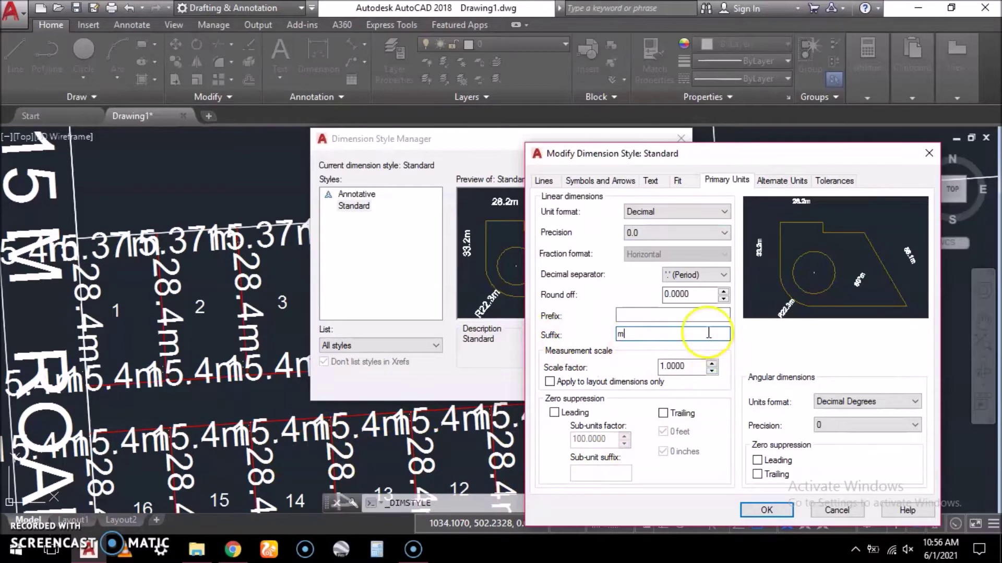
left_click(767, 511)
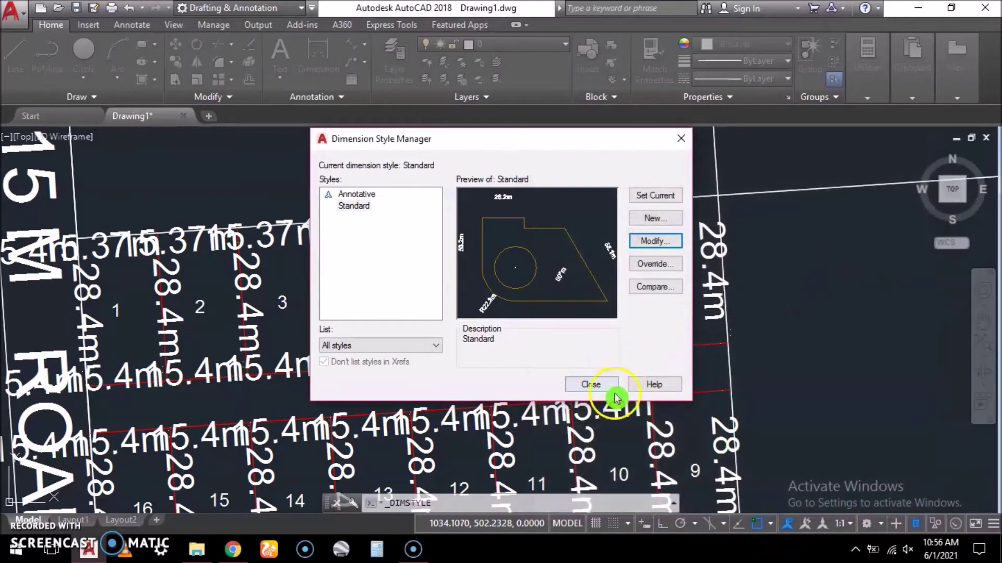
left_click(591, 385)
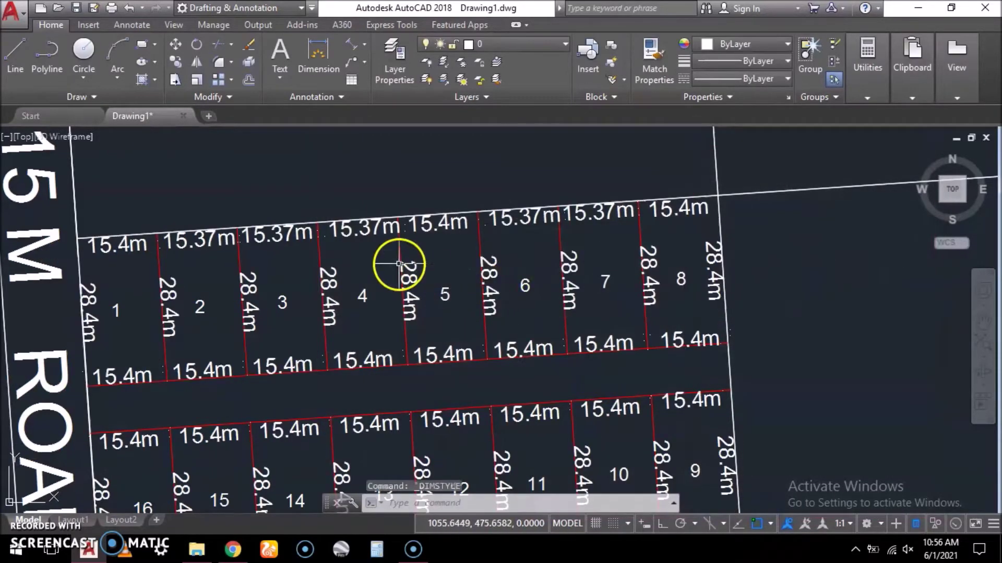
scroll(397, 260, "down", 3)
scroll(379, 266, "up", 2)
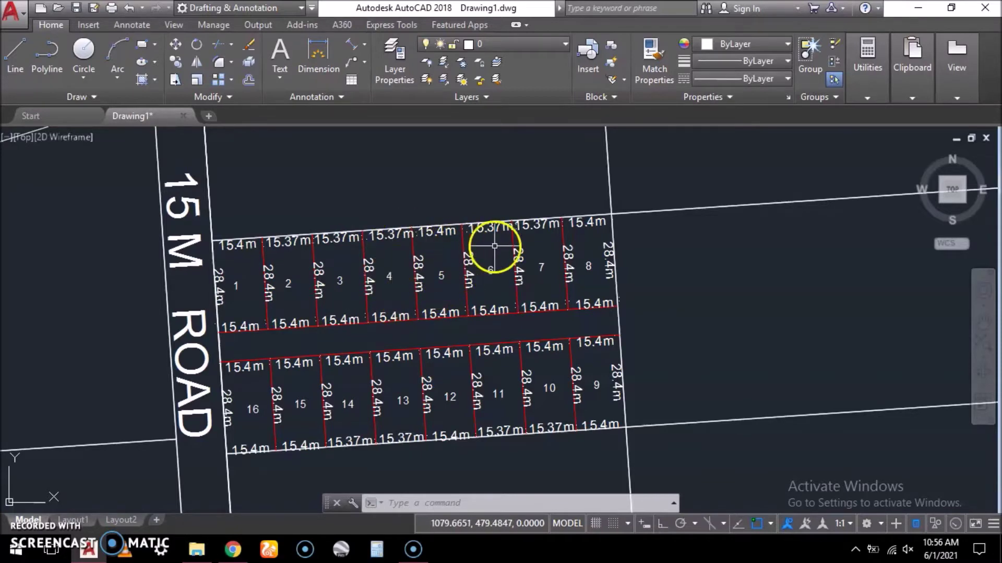
scroll(576, 219, "down", 2)
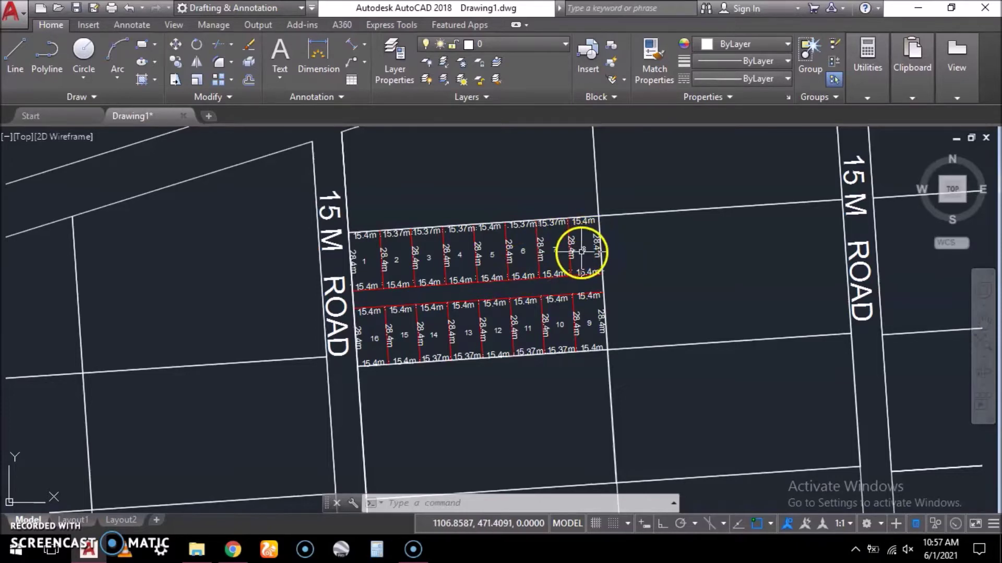
scroll(583, 249, "up", 2)
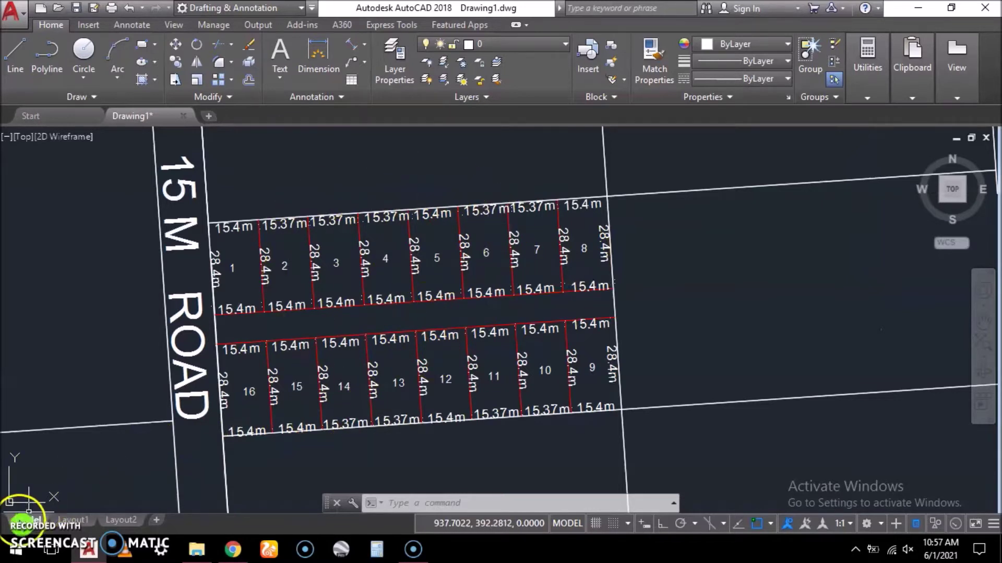
scroll(482, 214, "down", 2)
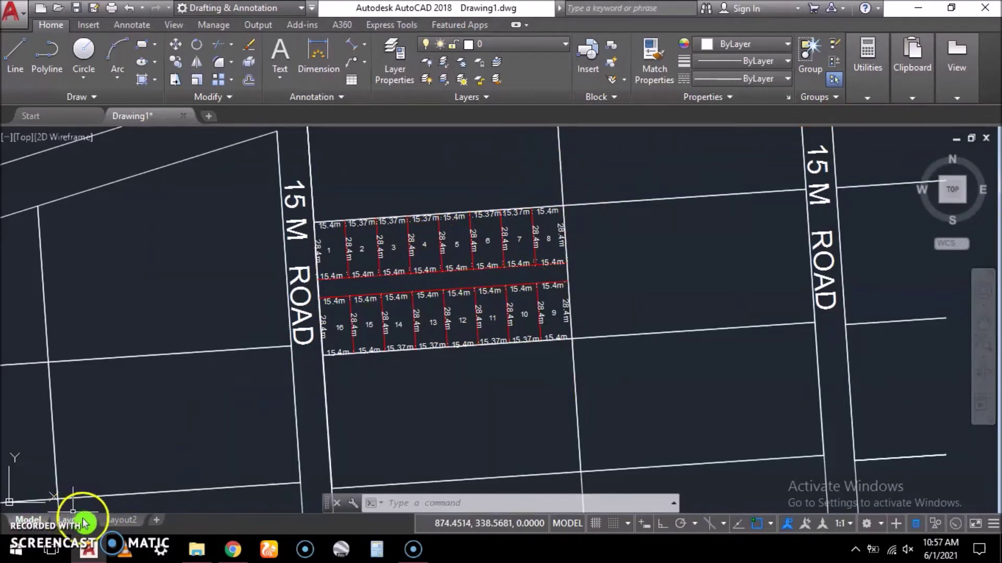
mouse_move(76, 522)
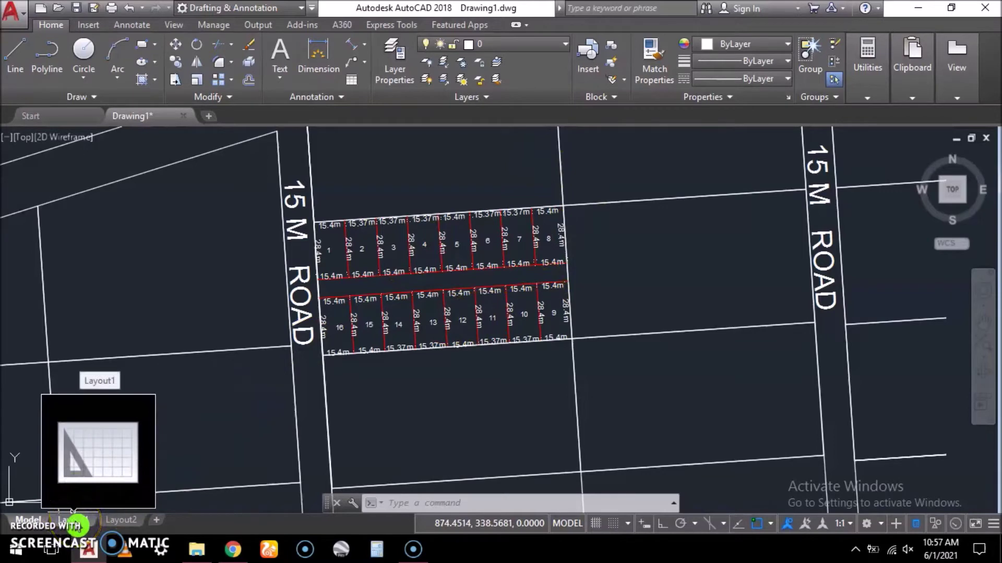
left_click(73, 520)
Step: Window-select and delete Layout1's default viewport
scroll(501, 157, "down", 5)
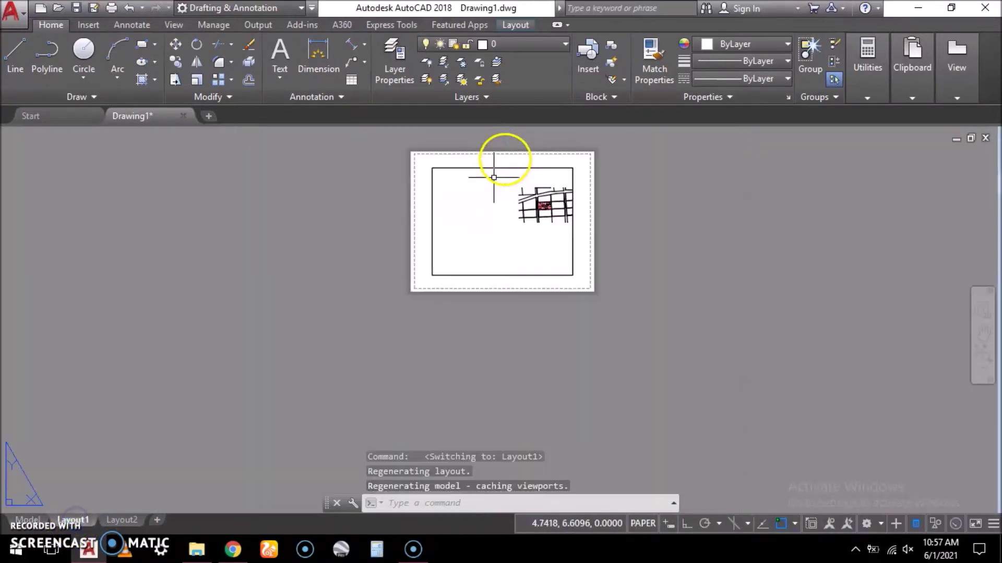
scroll(475, 190, "up", 2)
left_click(445, 206)
left_click(395, 255)
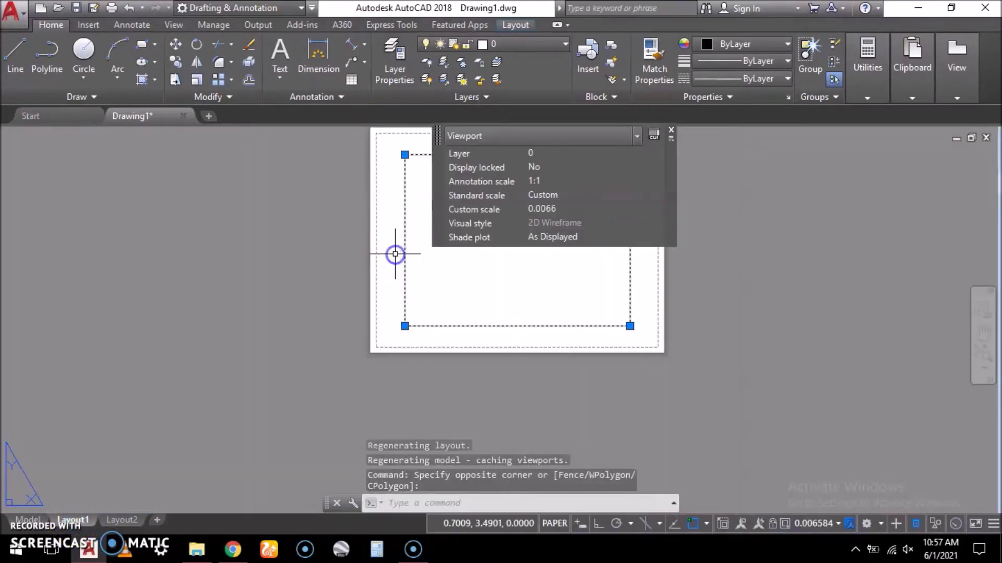
key("Delete")
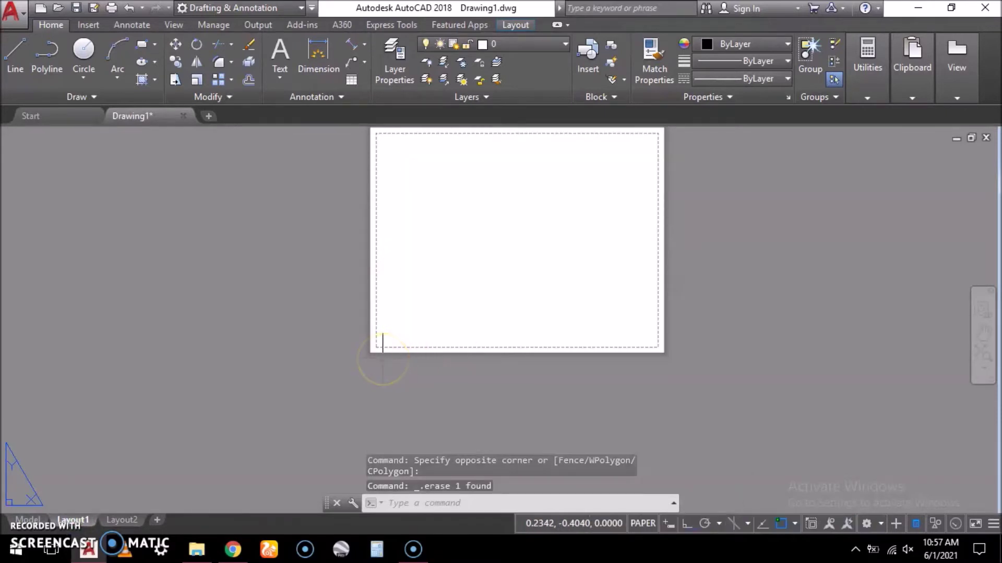
scroll(296, 344, "down", 1)
scroll(380, 239, "up", 1)
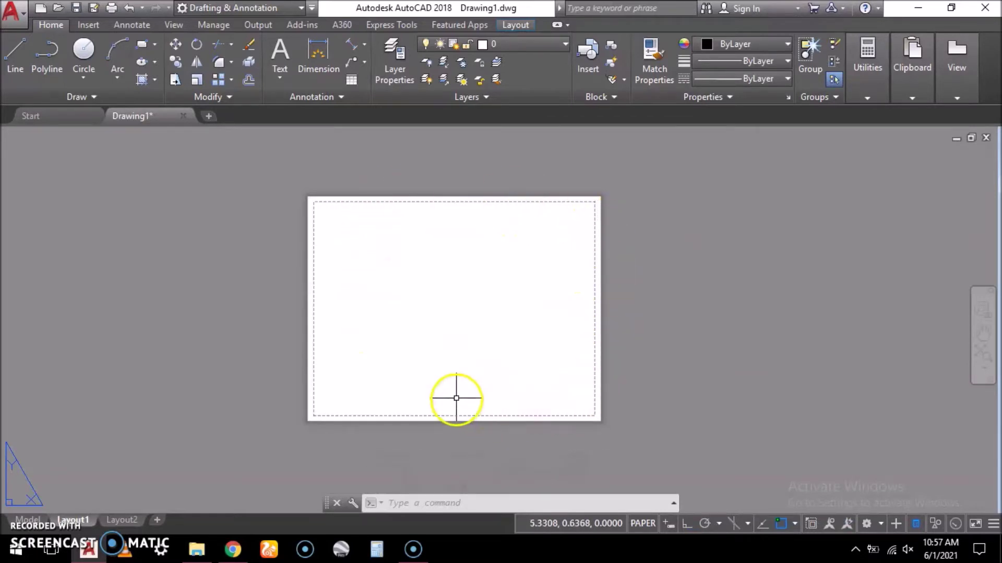
Step: Modify Layout1's page setup to use the DWG To PDF.pc3 plotter
left_click(21, 20)
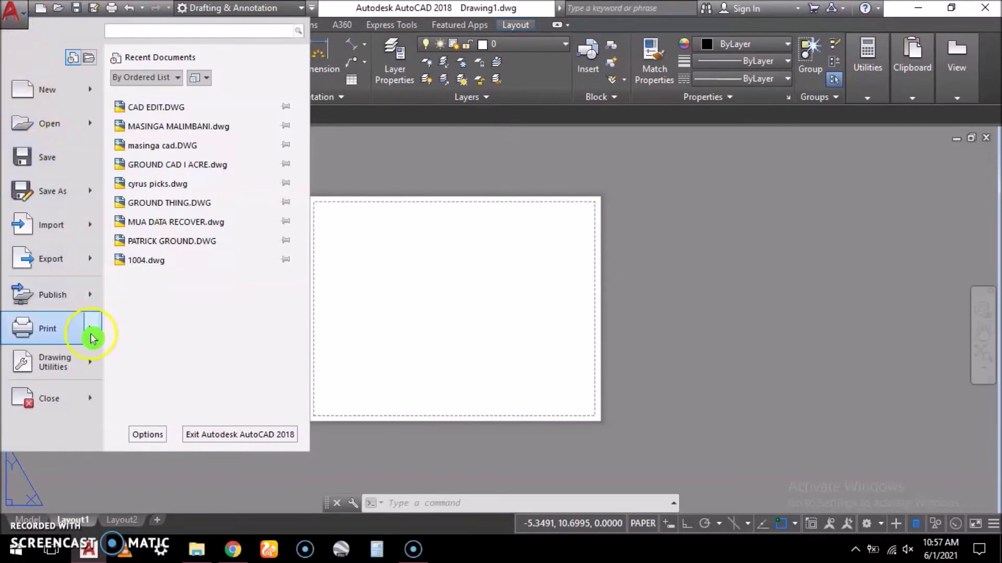
mouse_move(91, 338)
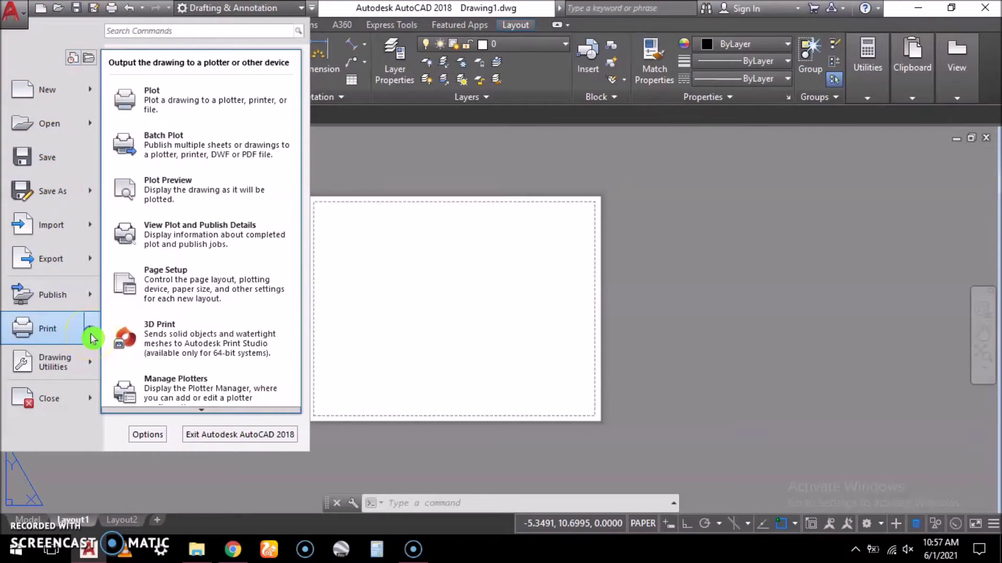
left_click(182, 282)
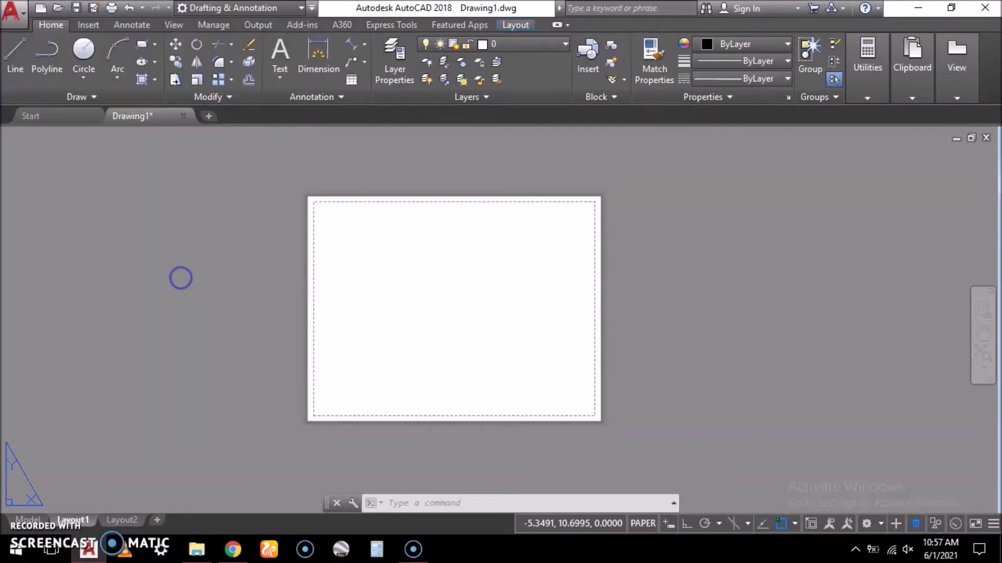
left_click(626, 249)
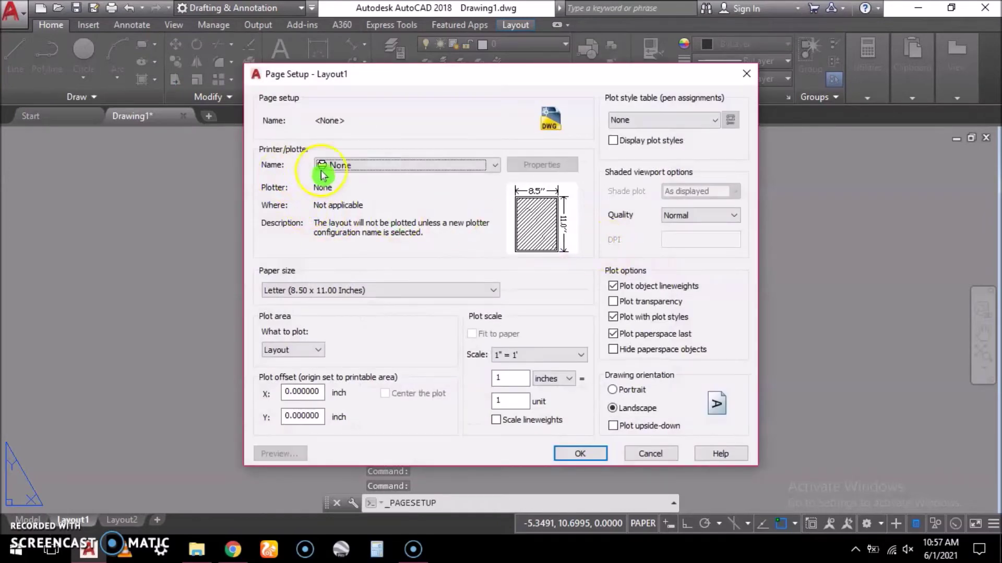
left_click(494, 166)
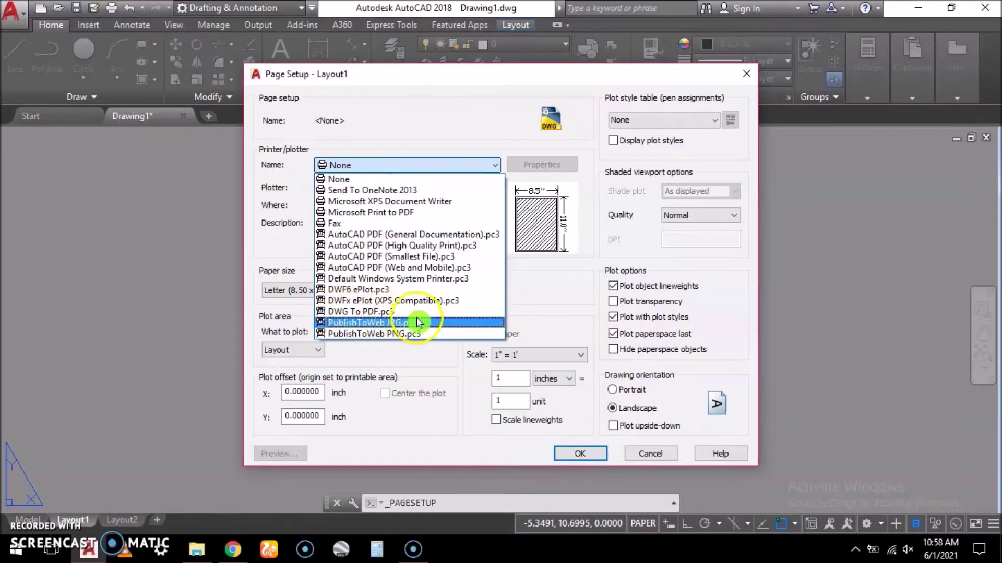
left_click(433, 313)
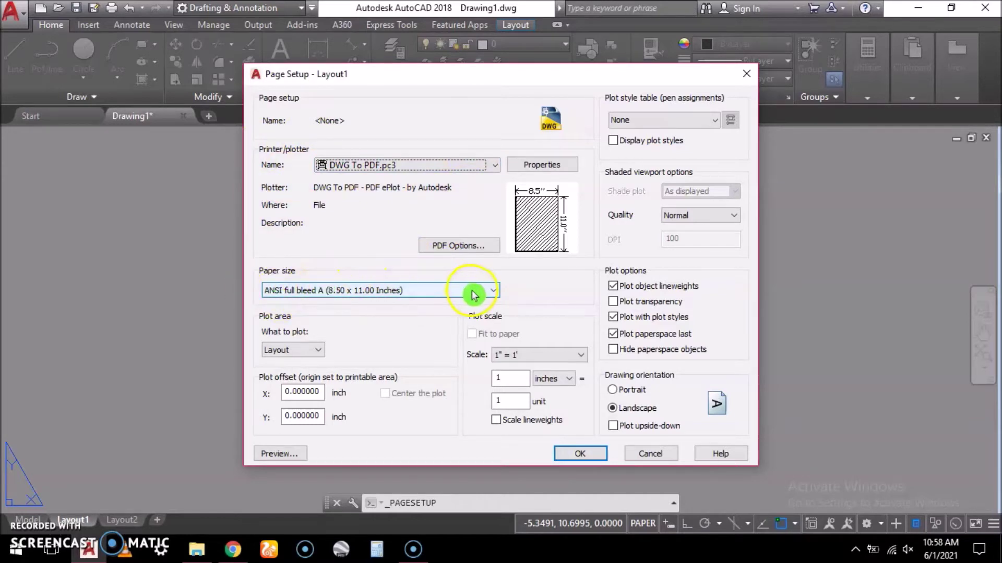
left_click(494, 290)
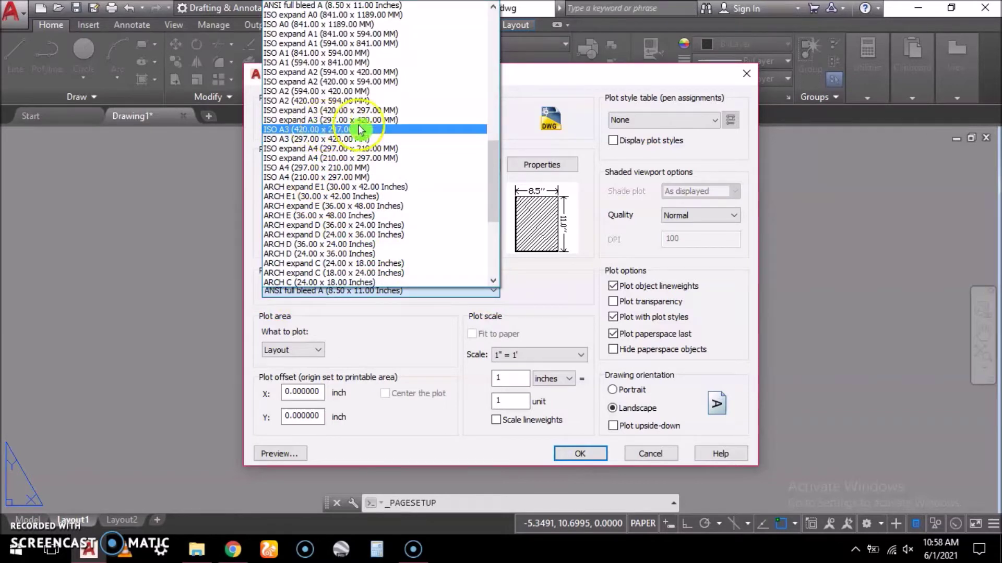
Step: Set ISO A3 paper with a 10 mm = 1 unit plot scale and close Page Setup
left_click(375, 130)
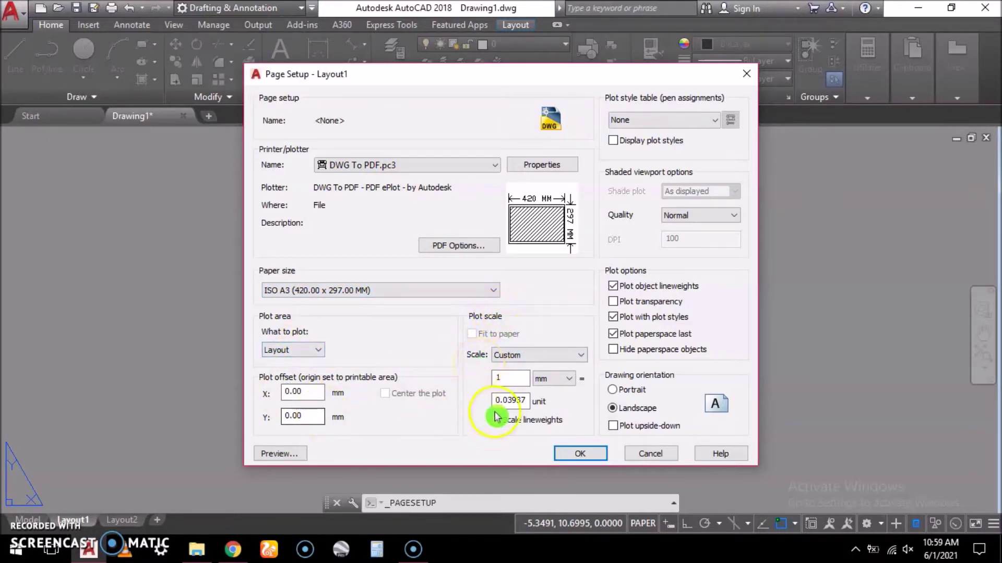
type("0")
left_click_drag(525, 401, 469, 401)
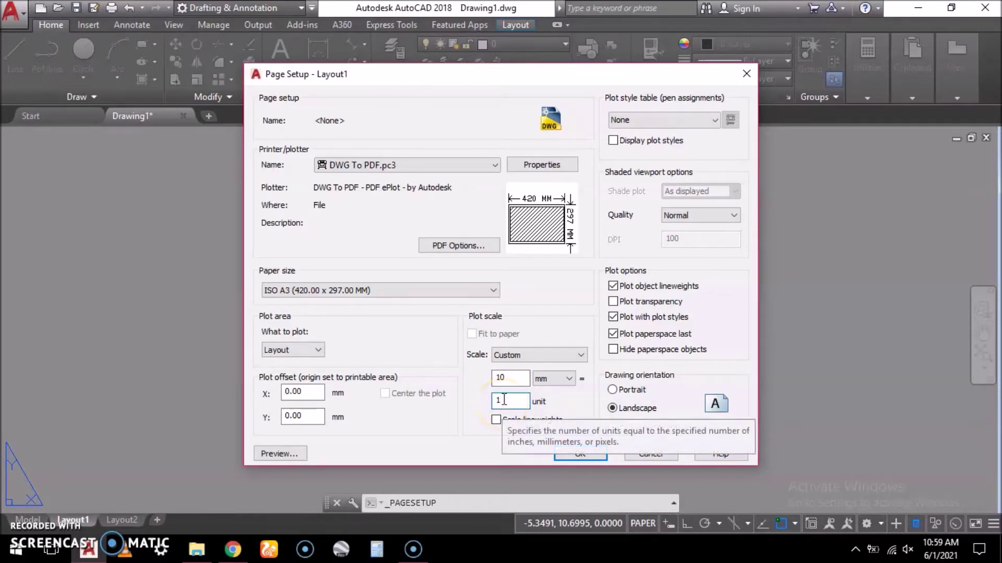
left_click(507, 382)
left_click(508, 377)
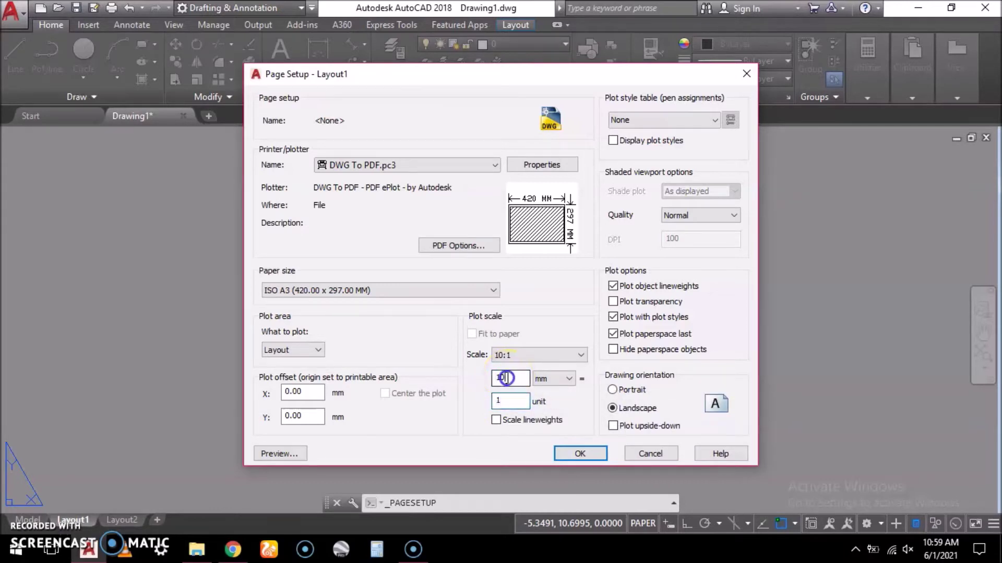
left_click(569, 384)
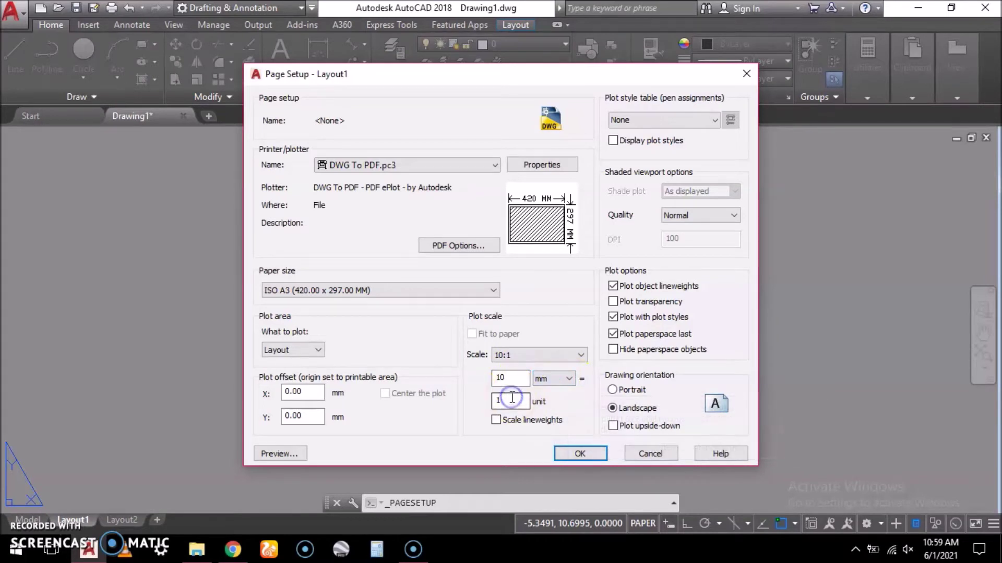
left_click(505, 376)
left_click(509, 380)
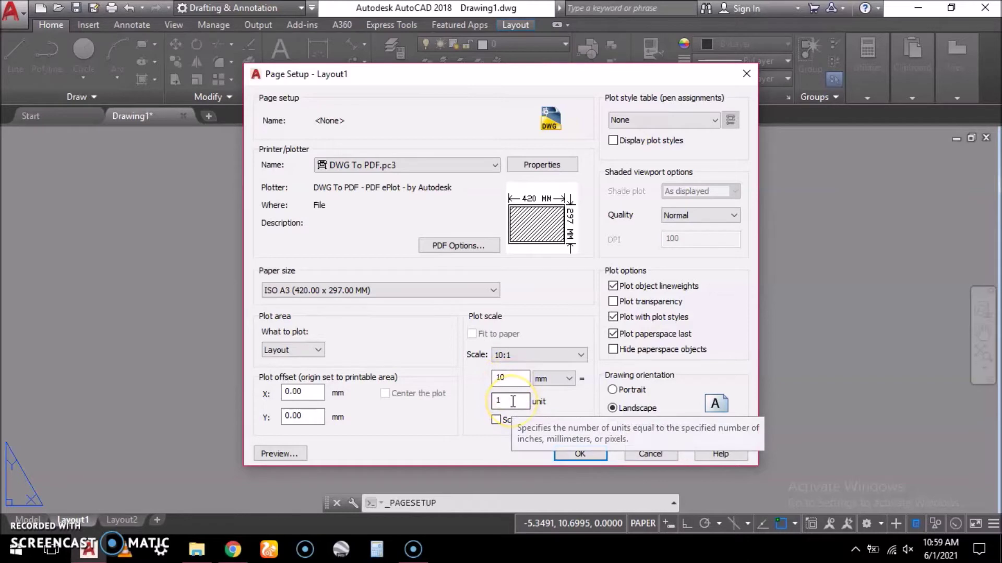
left_click(510, 384)
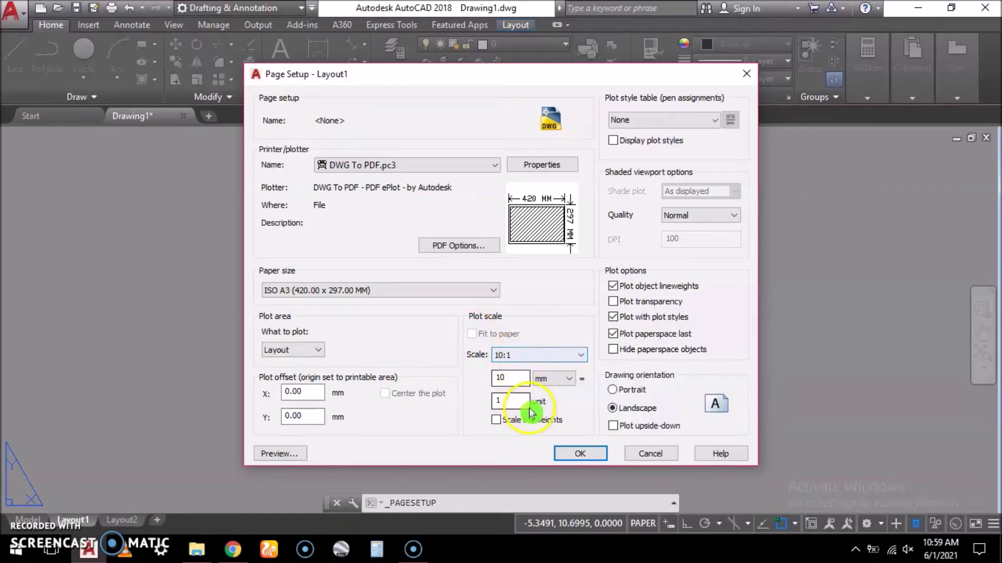
left_click(577, 460)
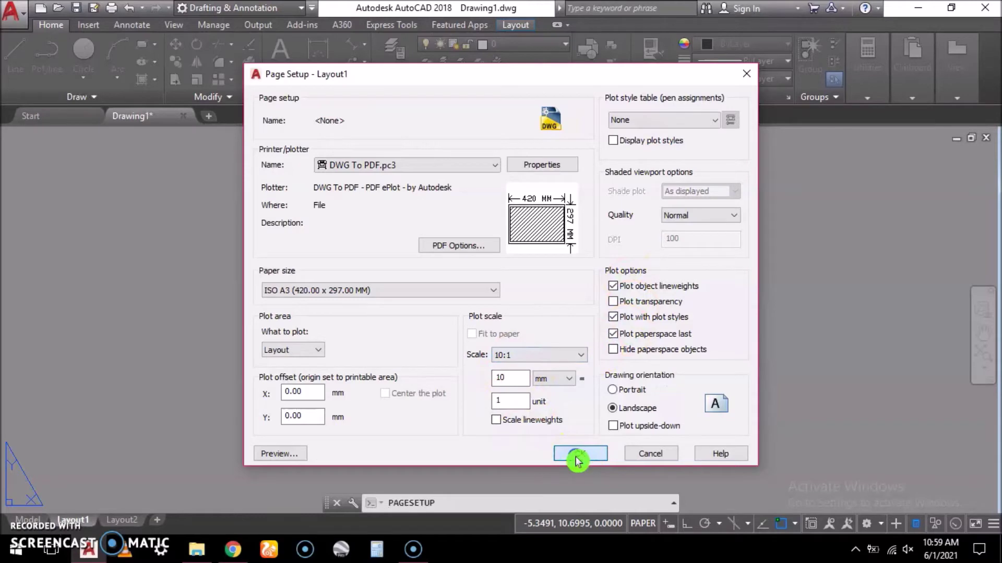
left_click(558, 423)
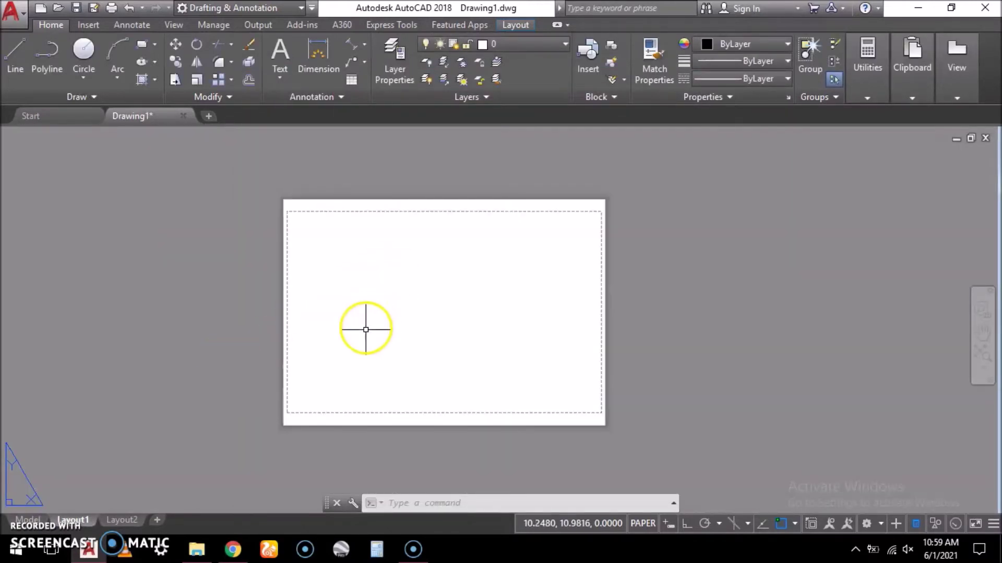
scroll(366, 330, "up", 2)
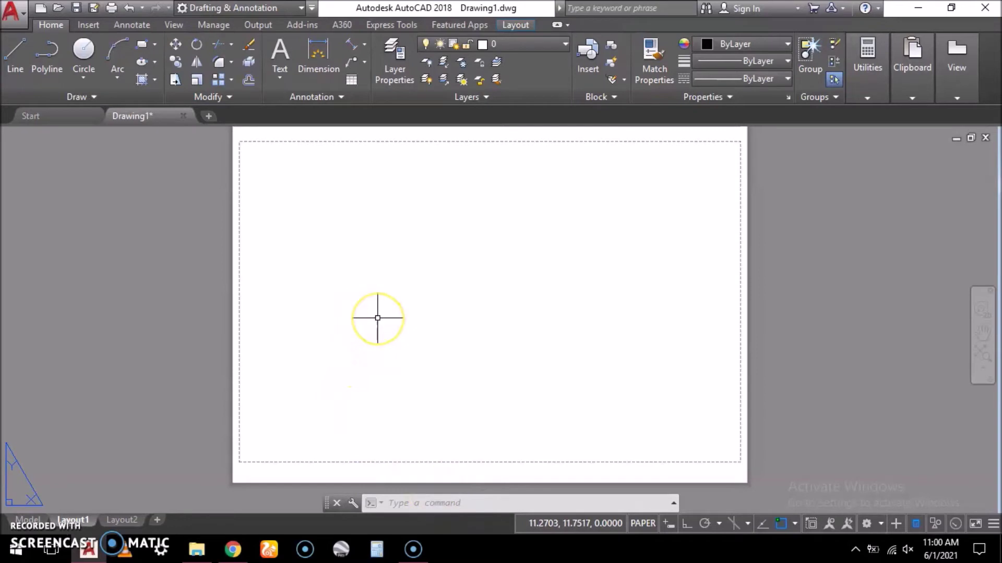
type("ME")
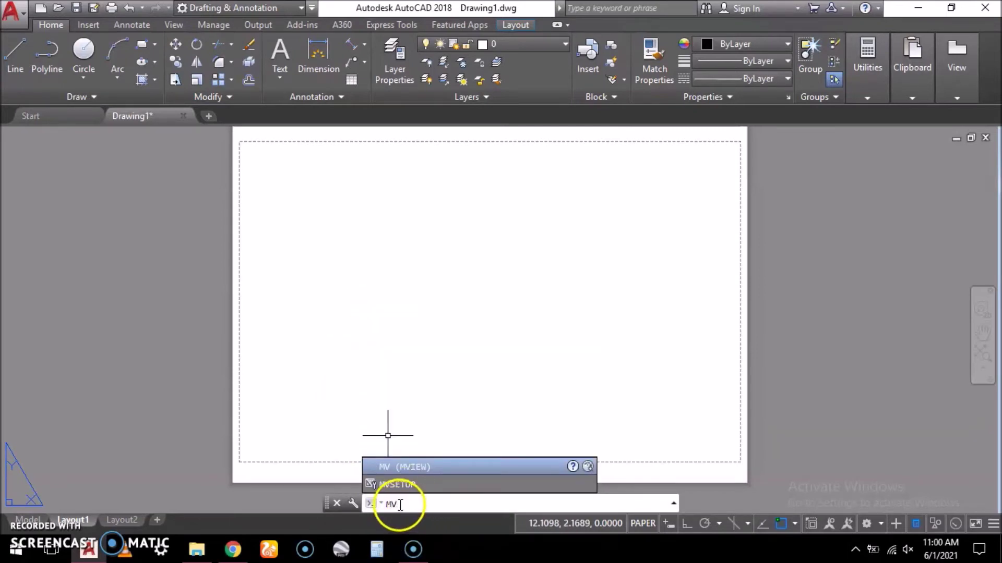
Step: Create a viewport with MVIEW Fit so it fills the Layout1 sheet, then select it
left_click(435, 470)
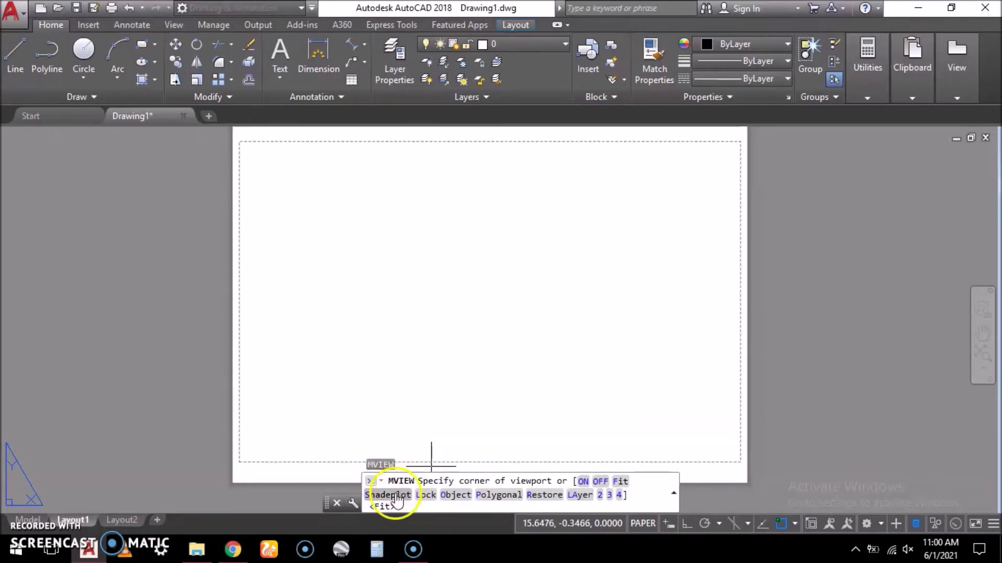
left_click(619, 481)
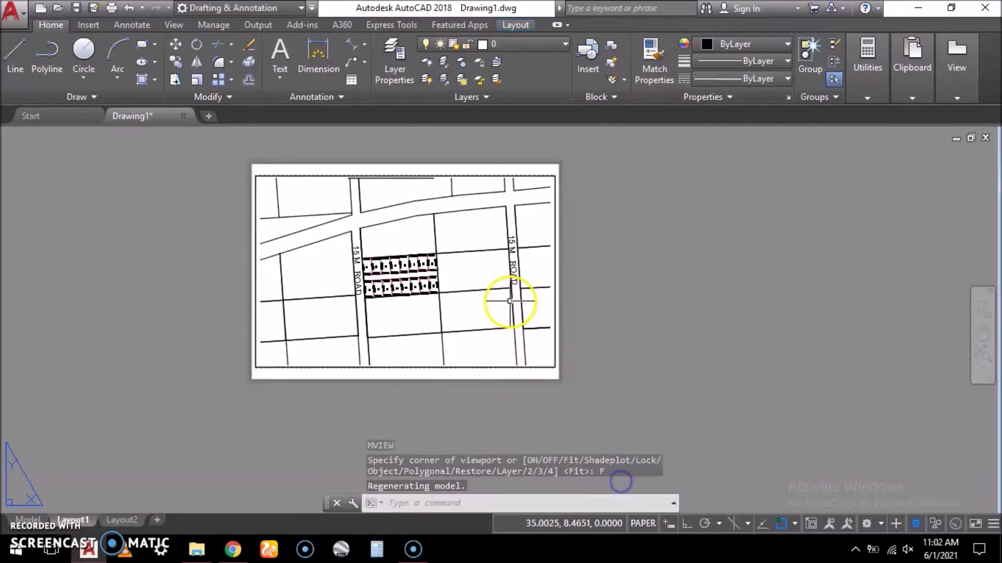
scroll(324, 174, "up", 2)
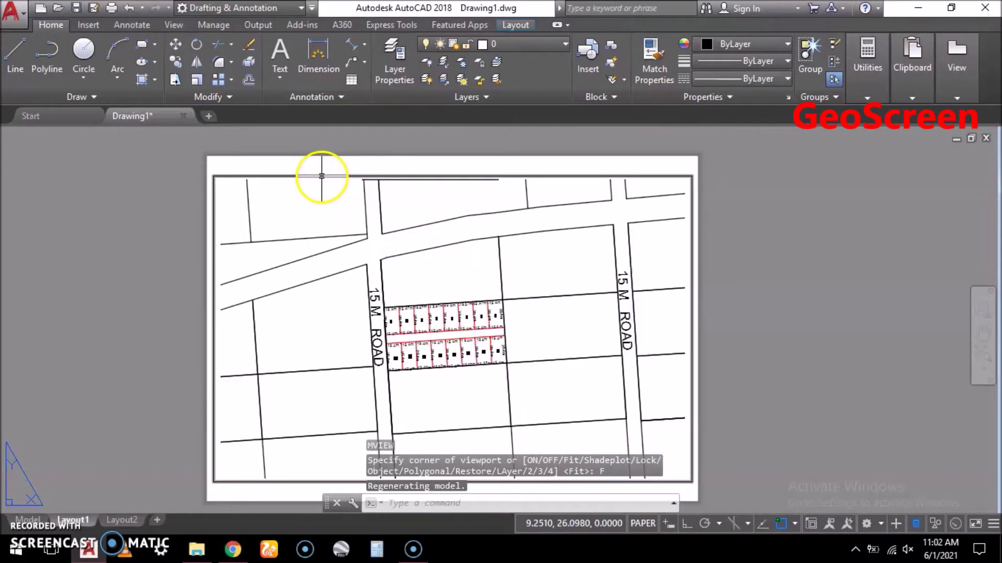
left_click(321, 177)
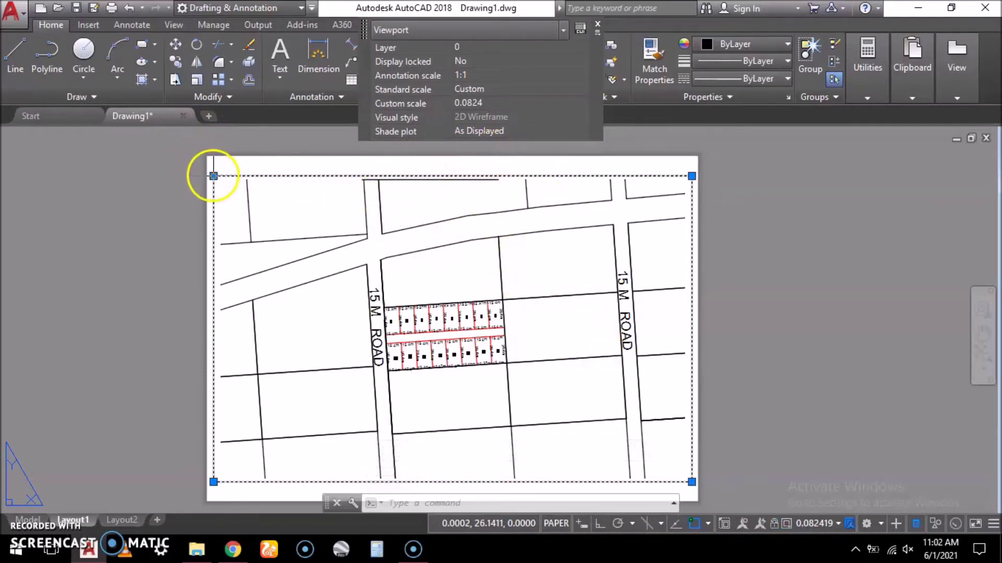
Step: Stretch the viewport's top-left corner to the top edge midpoint so it covers the right half
left_click(213, 176)
scroll(374, 179, "up", 6)
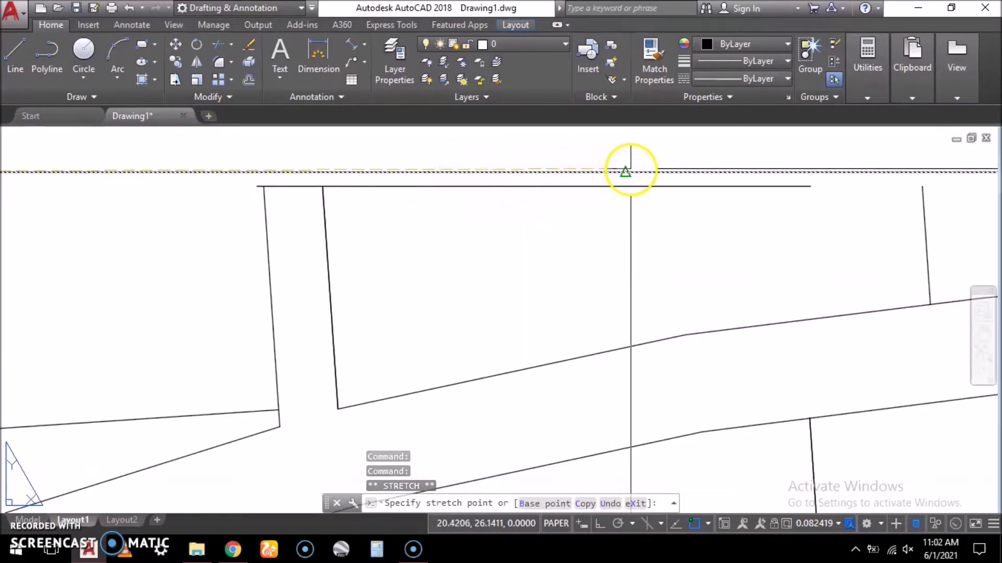
left_click(624, 171)
scroll(447, 196, "down", 5)
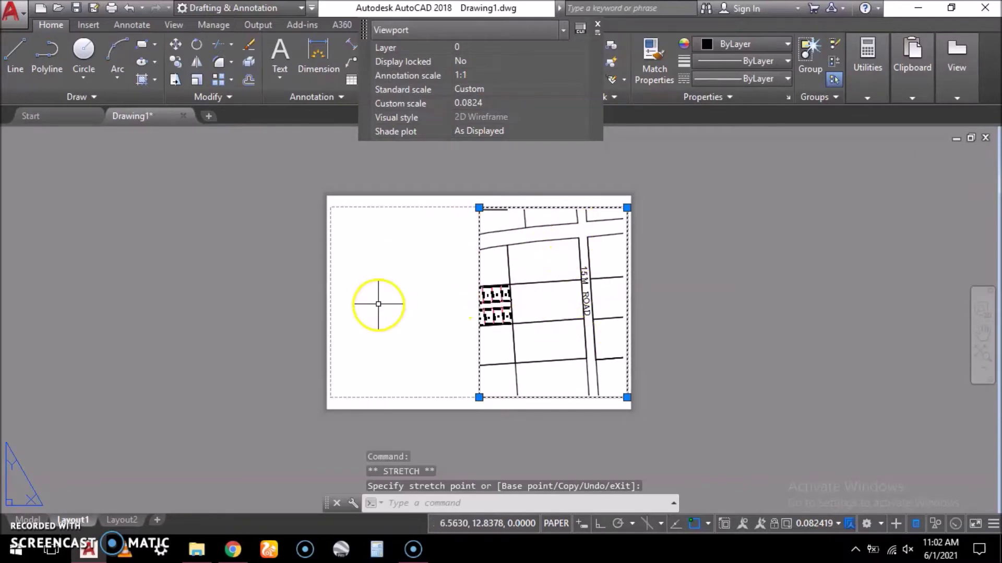
key("Escape")
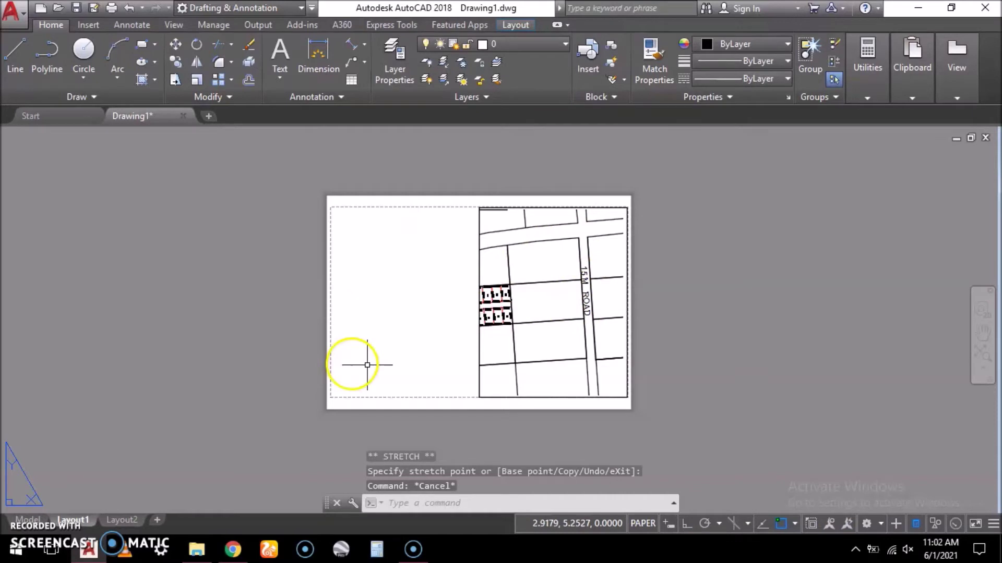
Step: Copy the viewport from its bottom-right corner into the sheet's left half
left_click(481, 261)
left_click(442, 276)
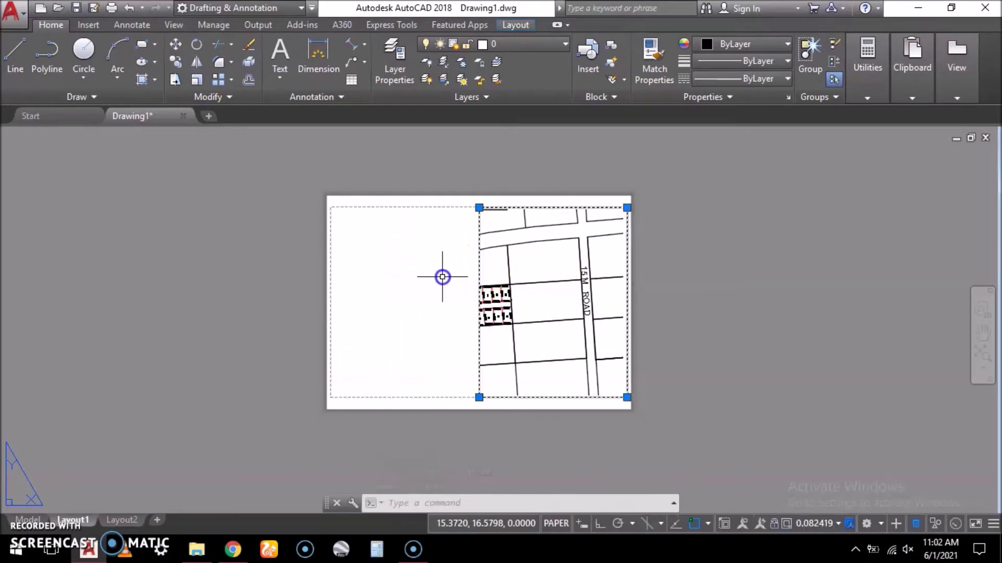
left_click(178, 63)
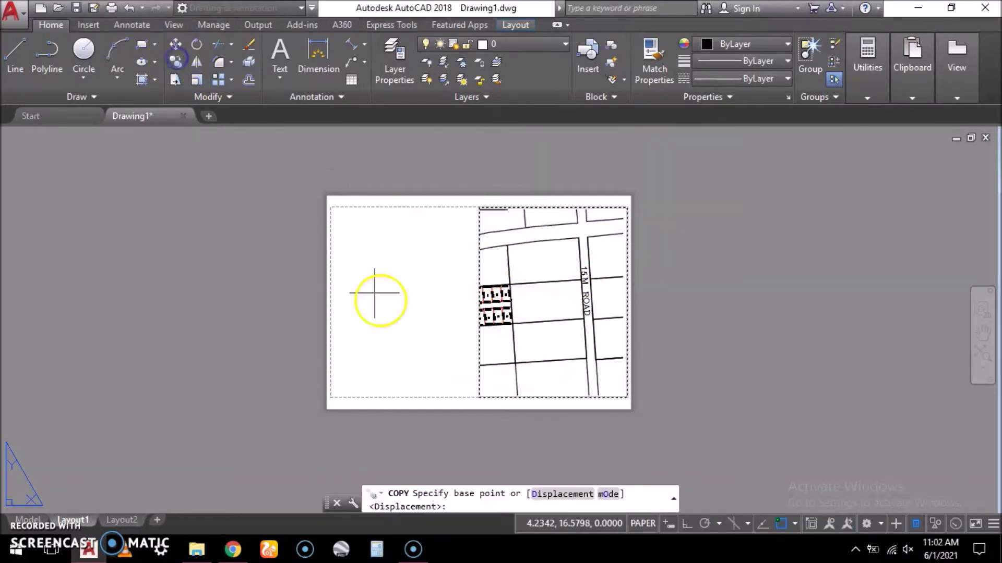
left_click(627, 398)
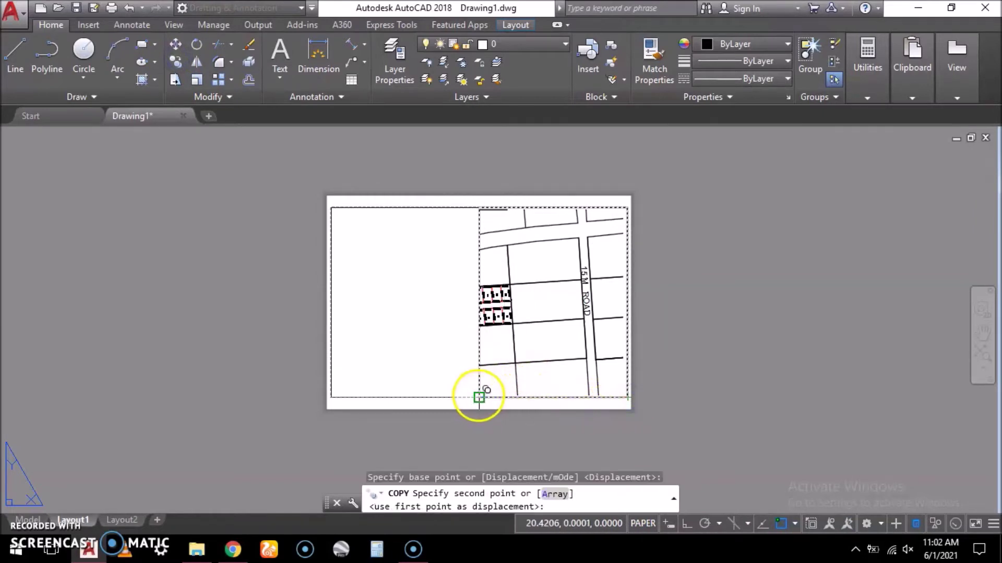
left_click(479, 398)
key("Escape")
Step: Activate the left viewport and zoom out so the map appears much smaller
scroll(413, 313, "down", 3)
left_click(416, 299)
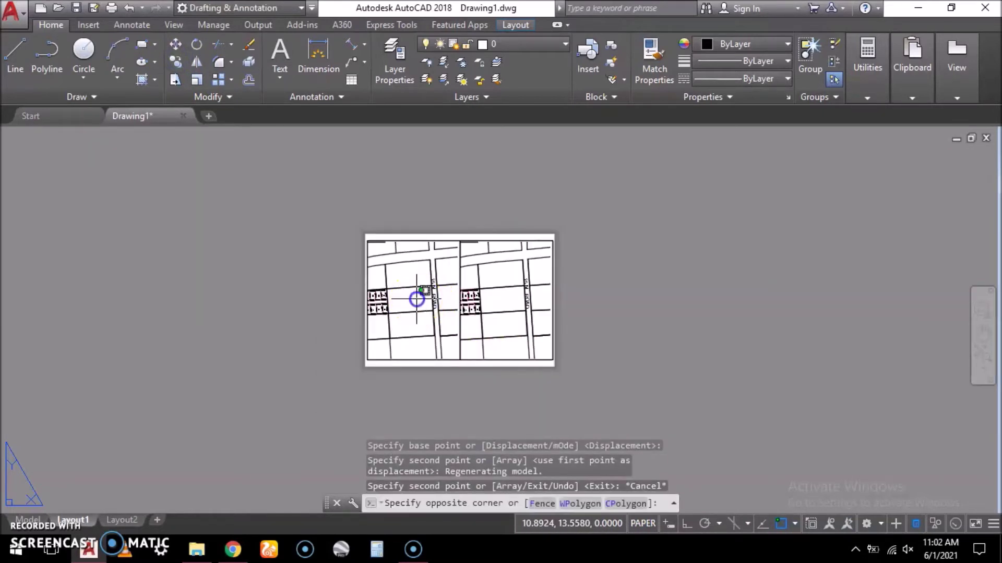
double_click(417, 299)
scroll(414, 298, "down", 4)
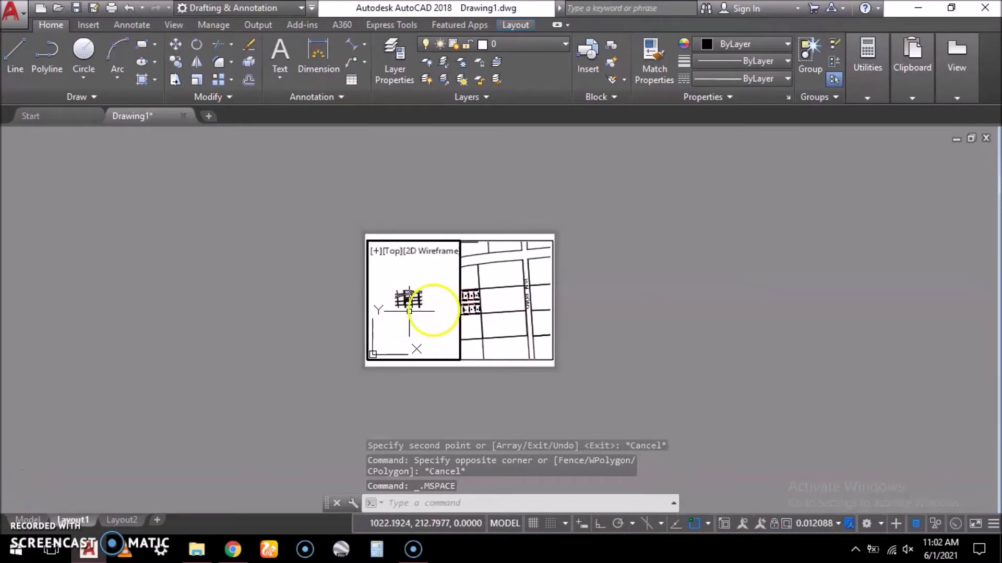
Step: Leave the left viewport and return to paper space on Layout1
key("Escape")
double_click(605, 295)
scroll(537, 308, "up", 2)
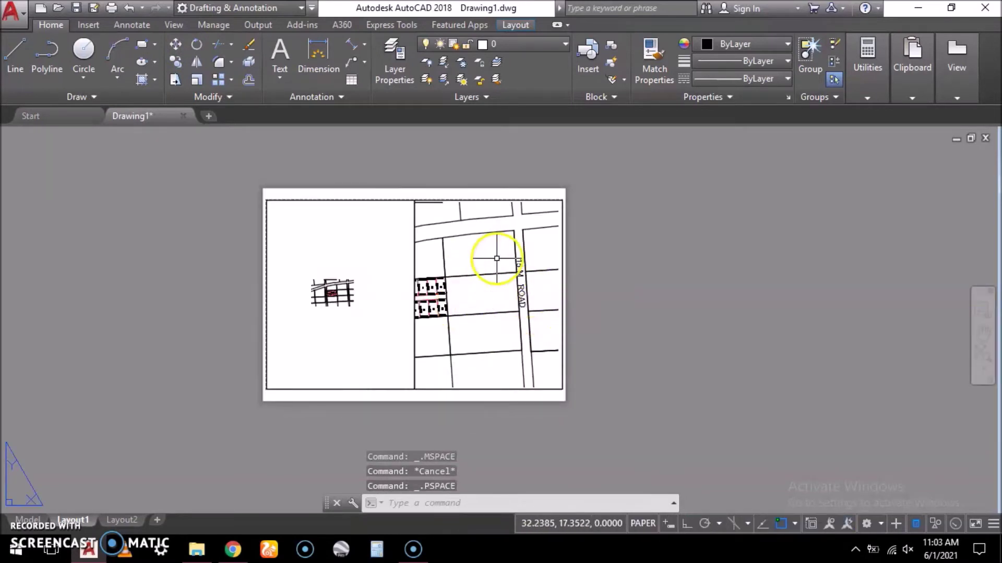
scroll(453, 298, "up", 4)
scroll(499, 272, "down", 4)
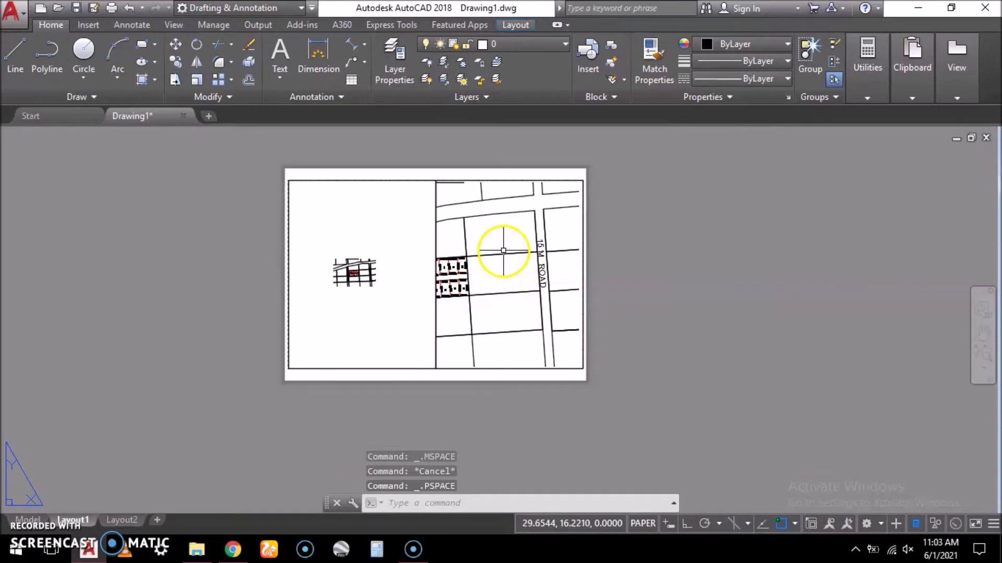
Step: Pan and zoom inside the right viewport to centre the two rows of numbered plots
double_click(511, 277)
left_click(564, 293)
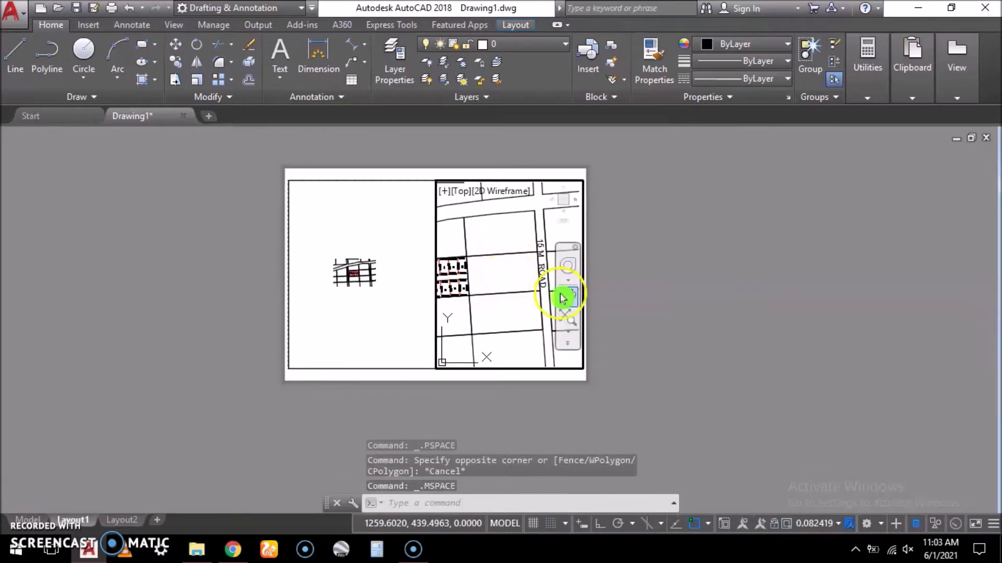
mouse_move(476, 283)
left_mouse_down()
mouse_move(541, 291)
mouse_move(511, 288)
left_mouse_up()
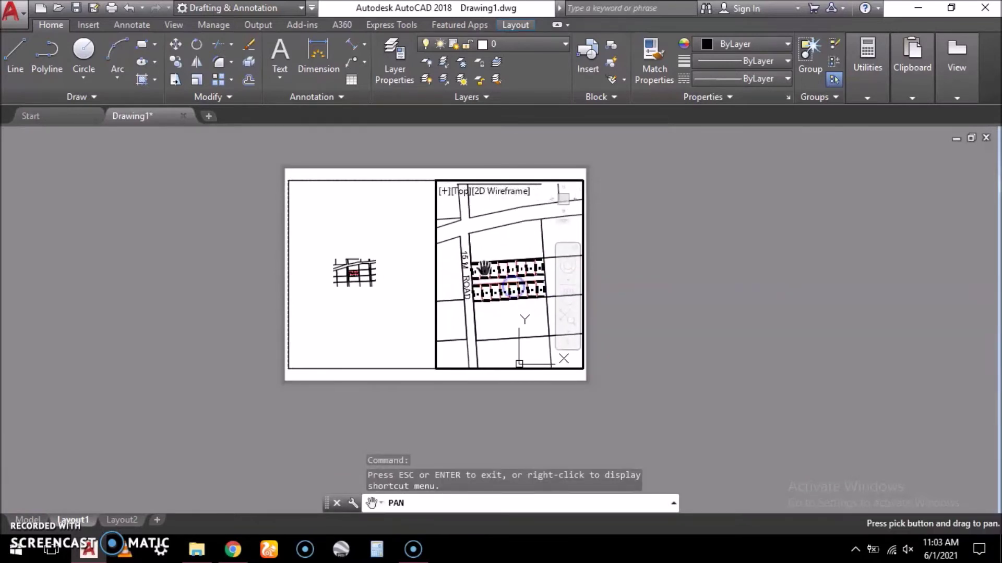
scroll(484, 269, "up", 3)
scroll(505, 286, "down", 4)
scroll(511, 292, "up", 3)
scroll(515, 280, "down", 4)
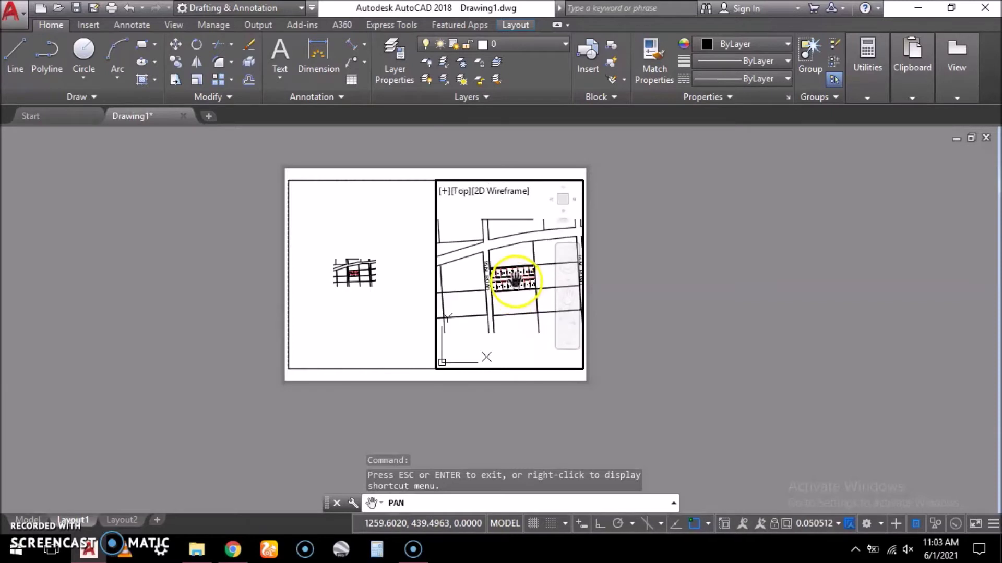
scroll(519, 273, "up", 3)
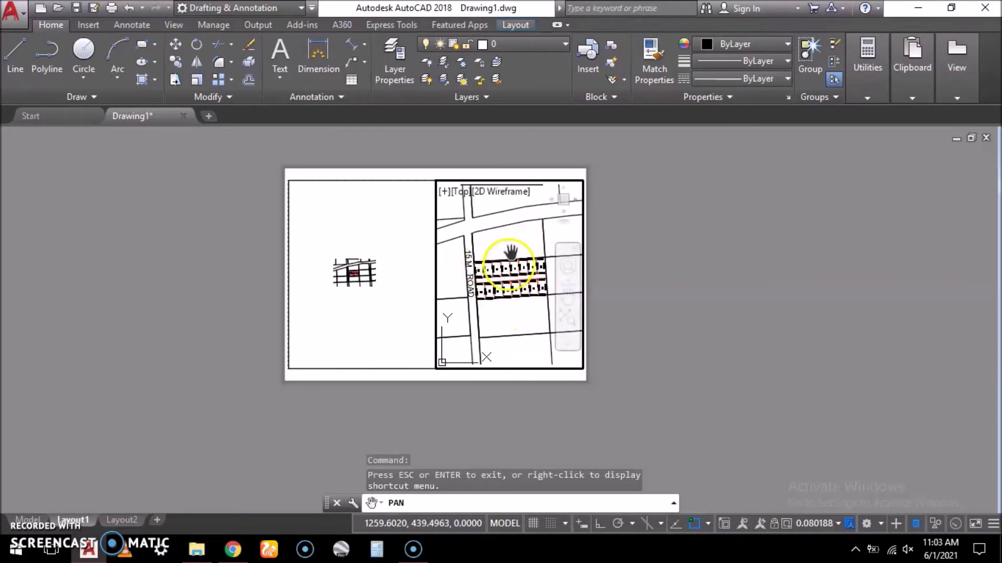
key("Escape")
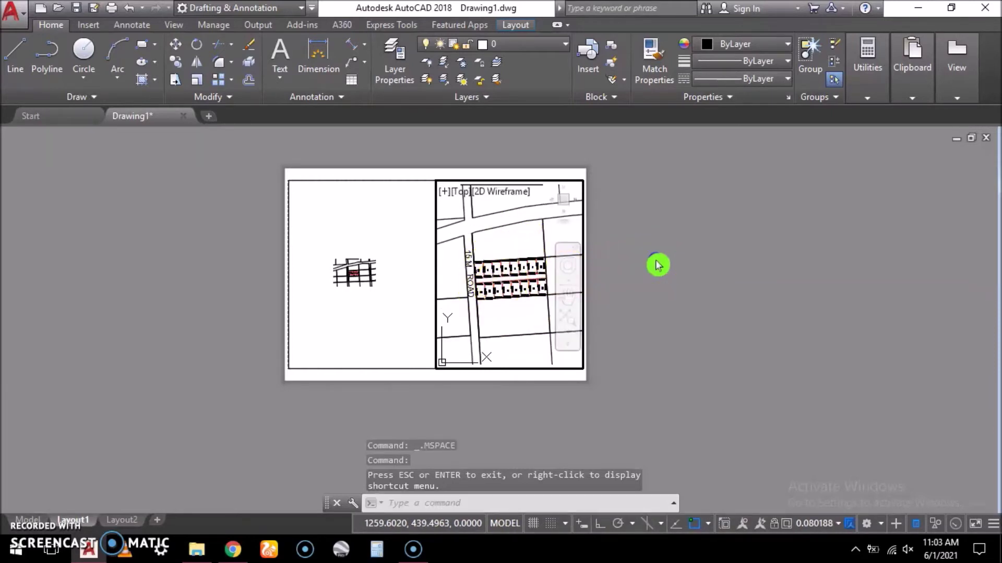
Step: Return to paper space, review both viewports, then switch to the Model tab
double_click(655, 264)
scroll(516, 278, "up", 4)
scroll(517, 278, "up", 4)
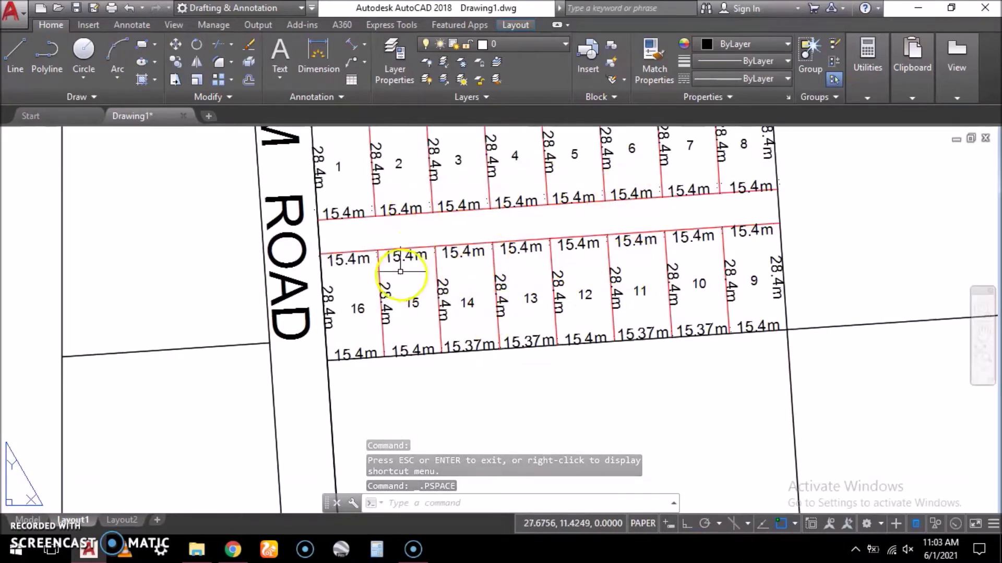
scroll(527, 307, "down", 3)
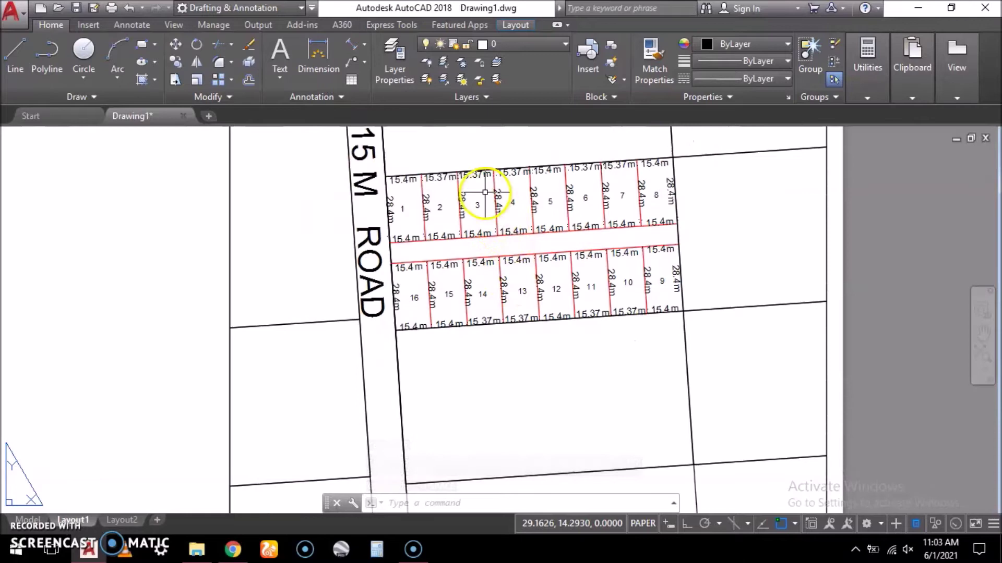
scroll(518, 269, "down", 3)
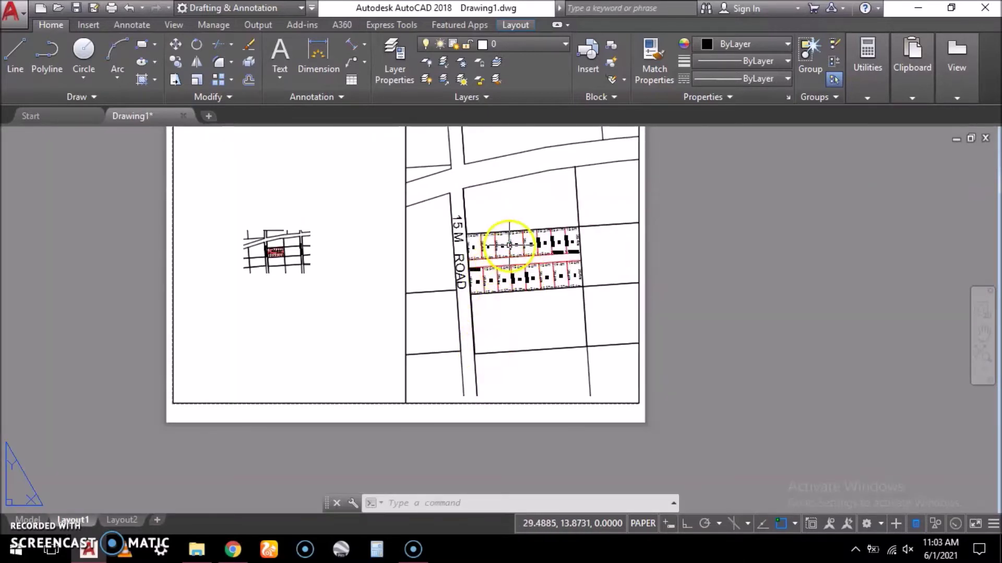
scroll(527, 244, "up", 2)
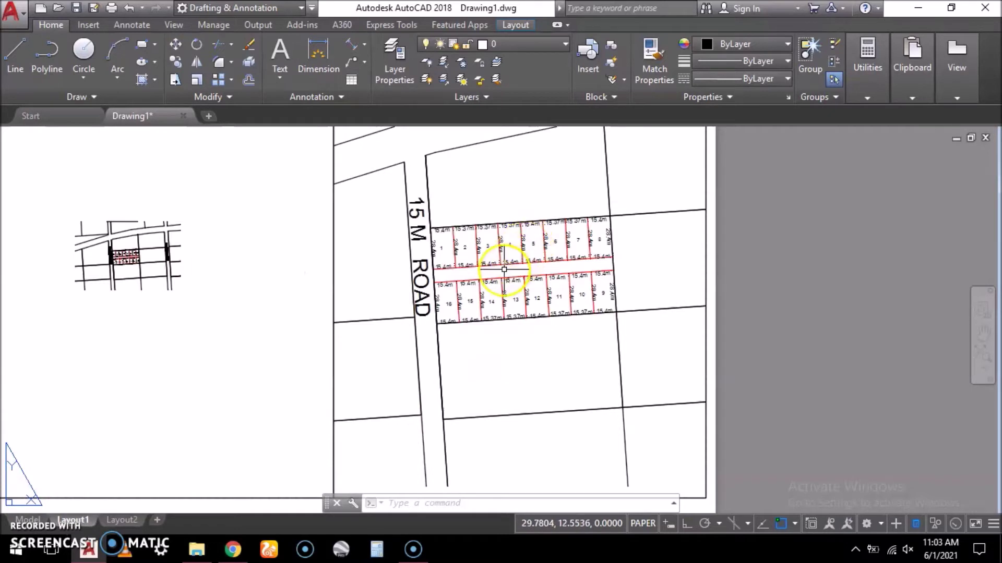
scroll(504, 269, "down", 2)
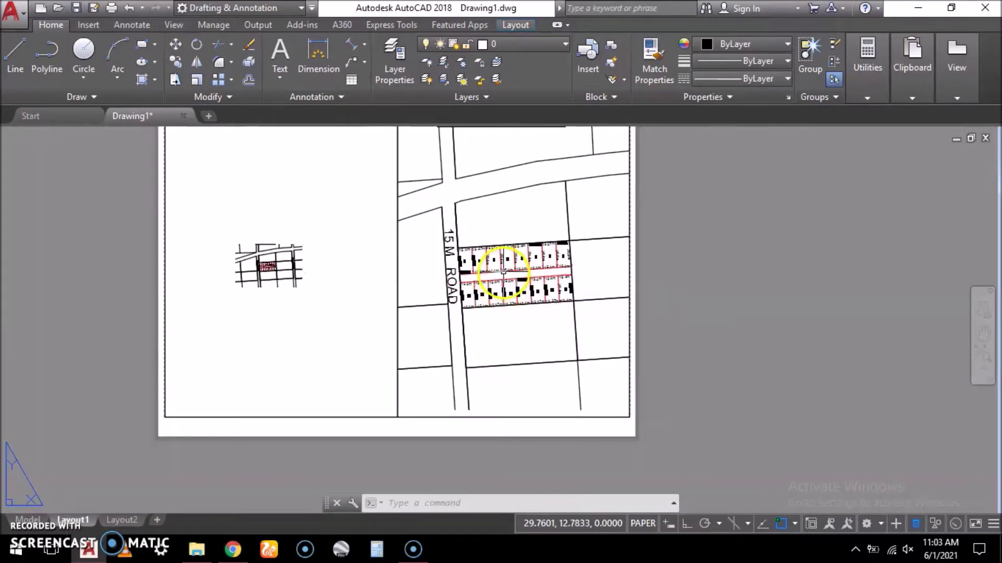
scroll(477, 352, "down", 2)
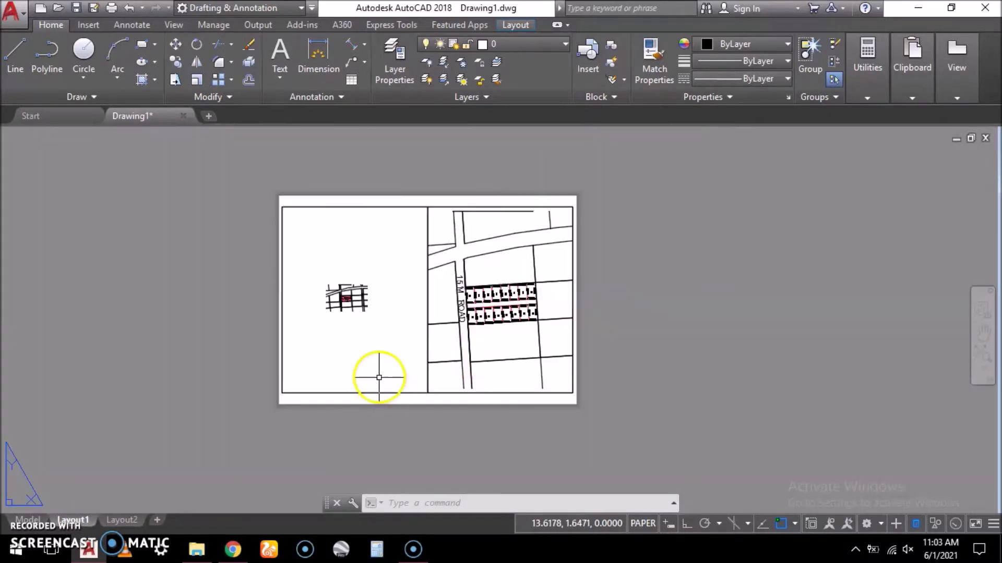
scroll(368, 313, "up", 3)
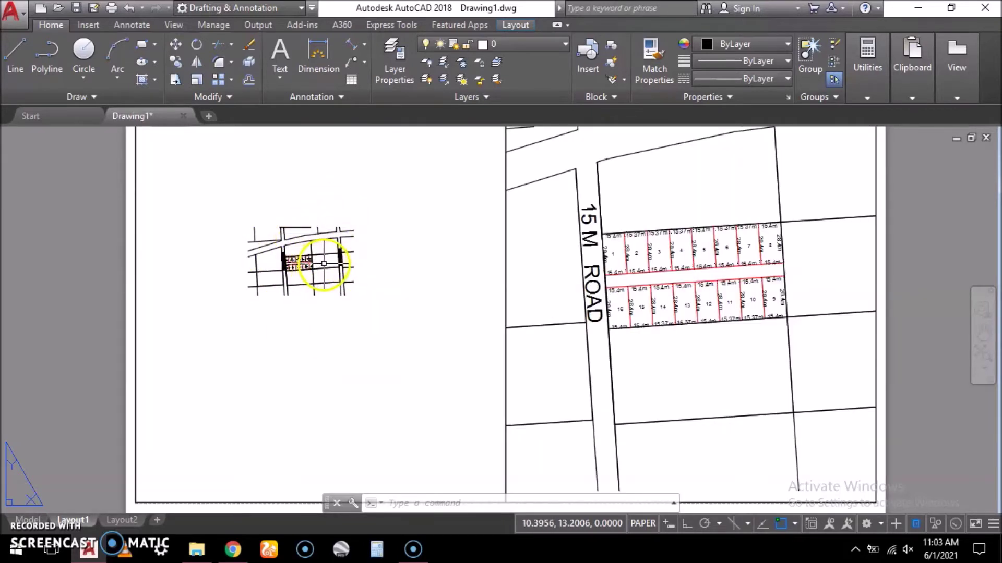
scroll(323, 263, "down", 2)
scroll(69, 487, "down", 1)
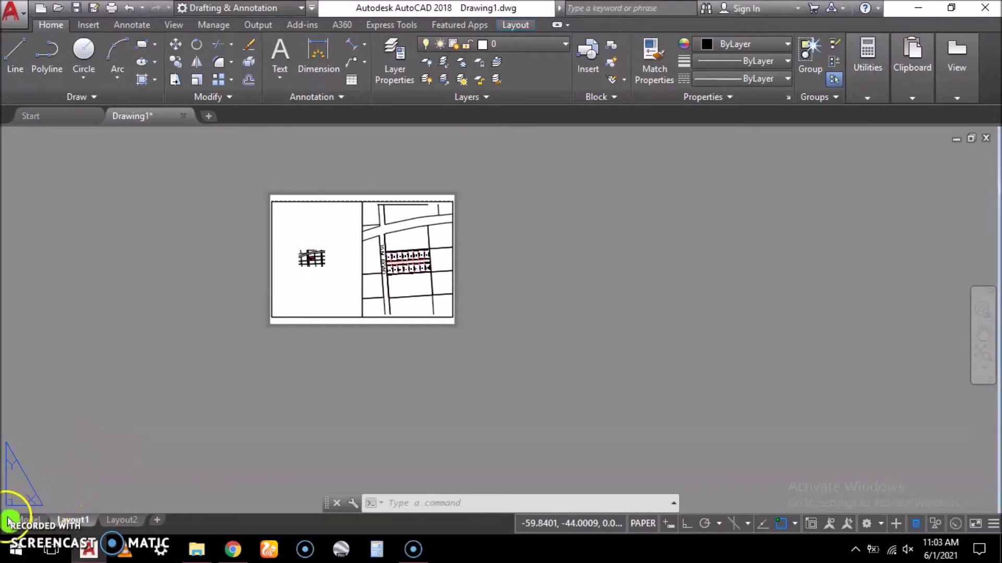
left_click(29, 521)
Step: Copy all 134 objects of the road-and-lot plan to the left of the original
scroll(425, 257, "down", 2)
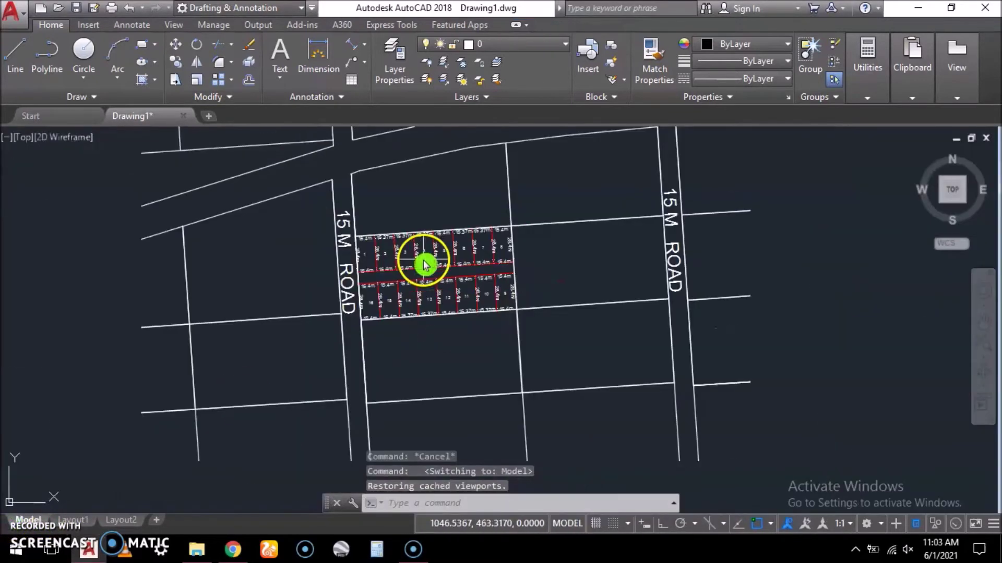
scroll(480, 257, "down", 8)
left_click(593, 197)
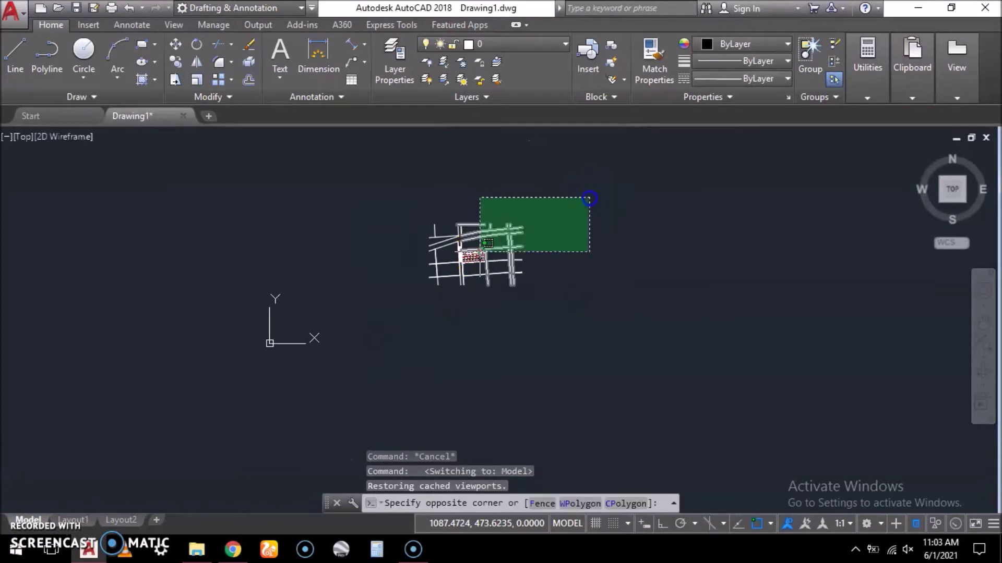
left_click(386, 332)
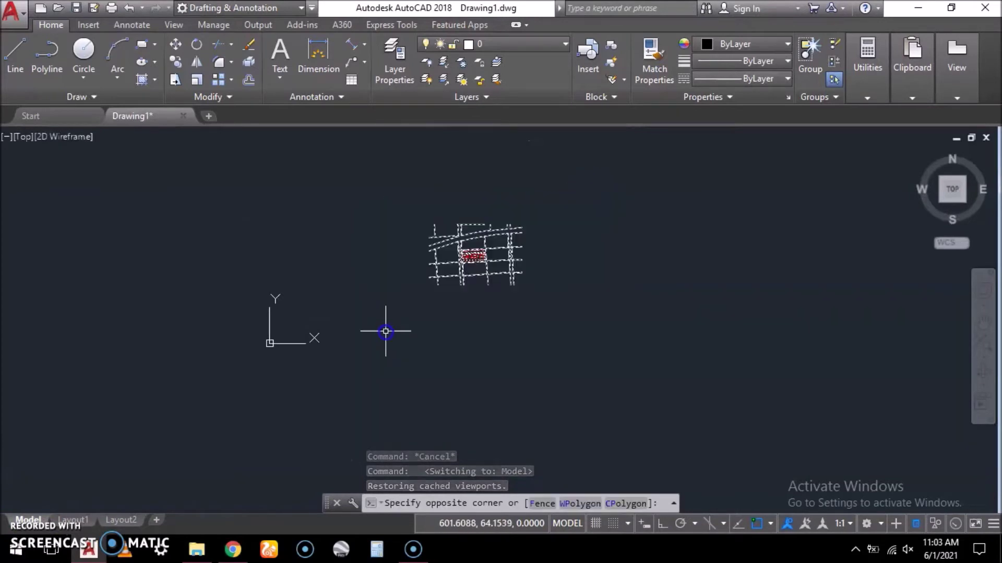
left_click(178, 60)
left_click(458, 240)
left_click(284, 243)
key("Escape")
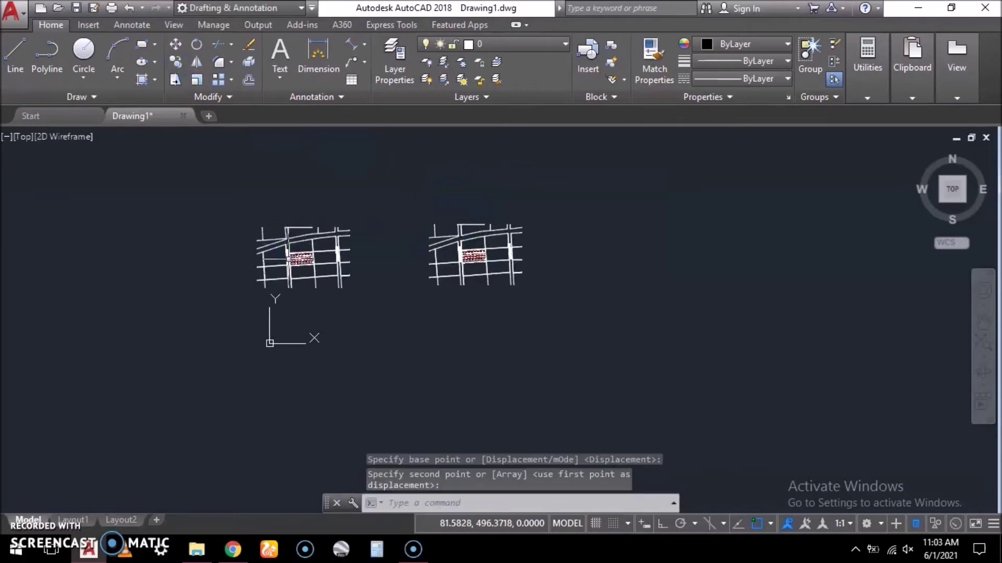
Step: Zoom into the left copy and select its 28.4m dimension beside lot 5
scroll(290, 257, "up", 4)
scroll(323, 244, "up", 4)
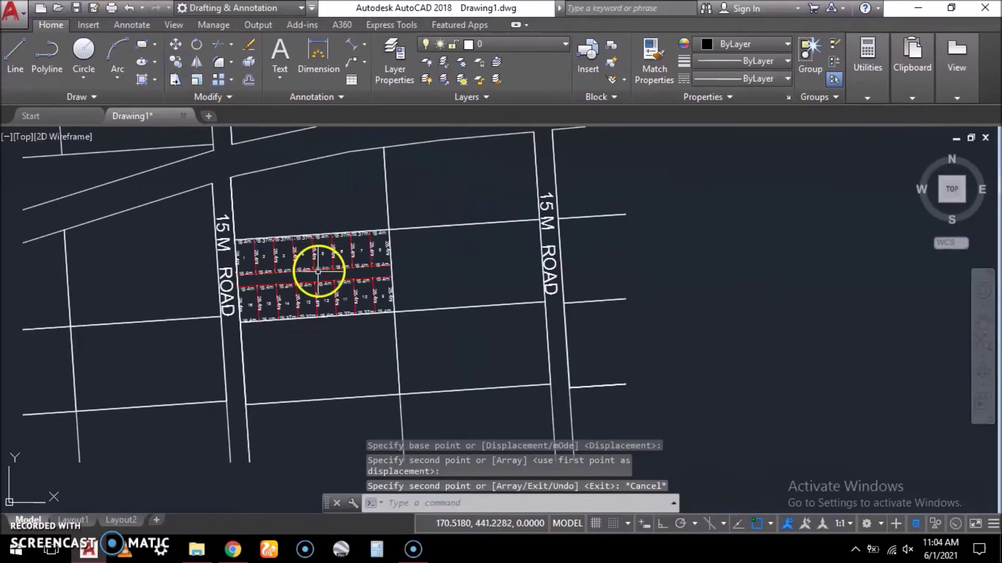
scroll(308, 285, "up", 2)
scroll(343, 239, "down", 1)
scroll(328, 225, "up", 3)
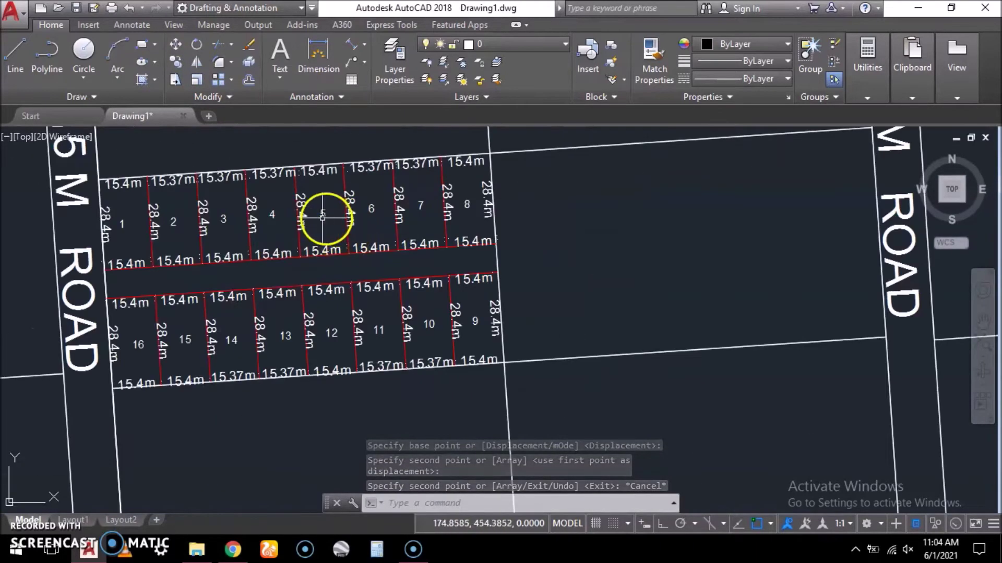
left_click(306, 217)
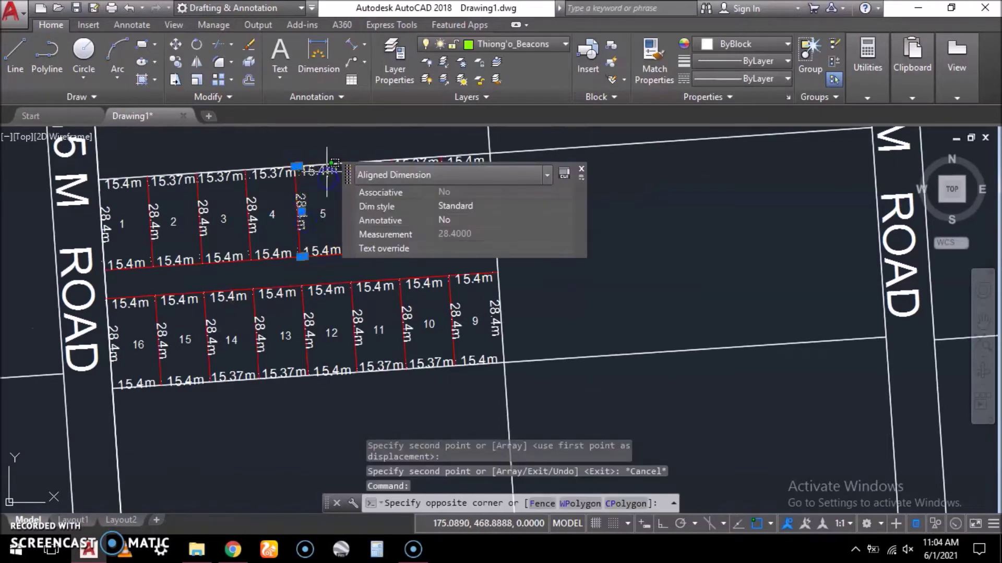
Step: Erase nine upper-row 28.4m, 15.37m and 15.4m dimensions on lots 1–5
left_click(269, 168)
left_click(233, 183)
left_click(204, 212)
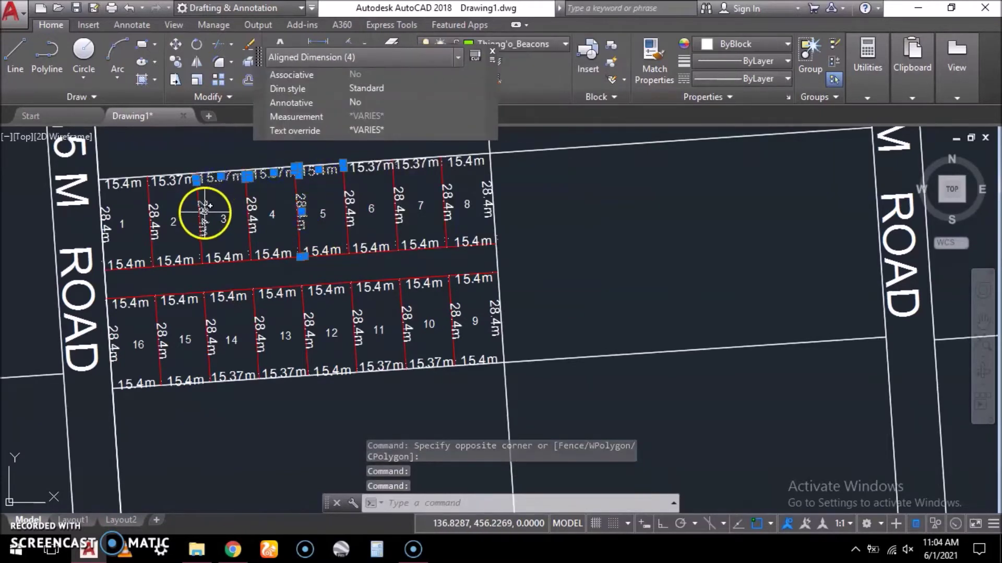
left_click(158, 182)
left_click(160, 210)
left_click(134, 183)
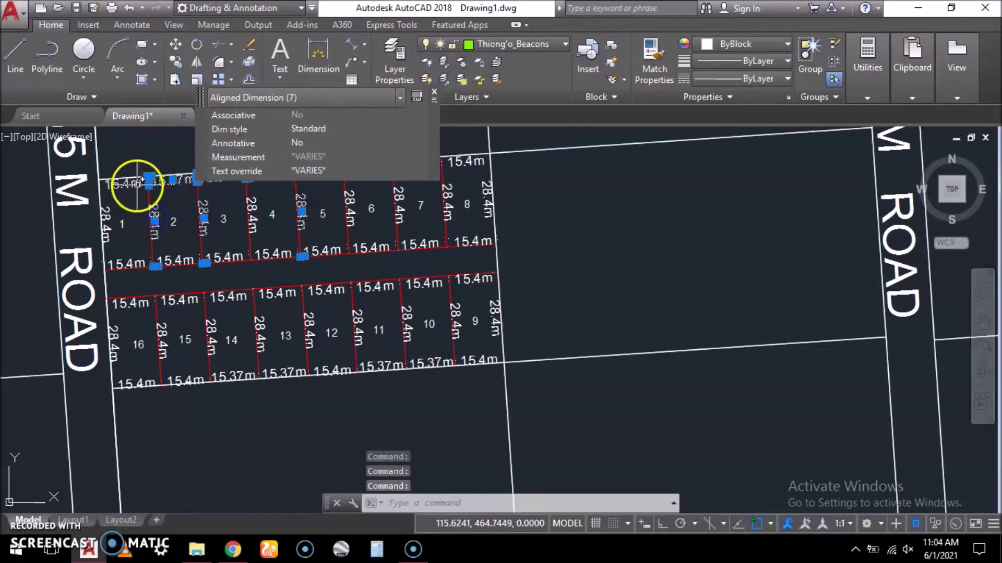
left_click(107, 221)
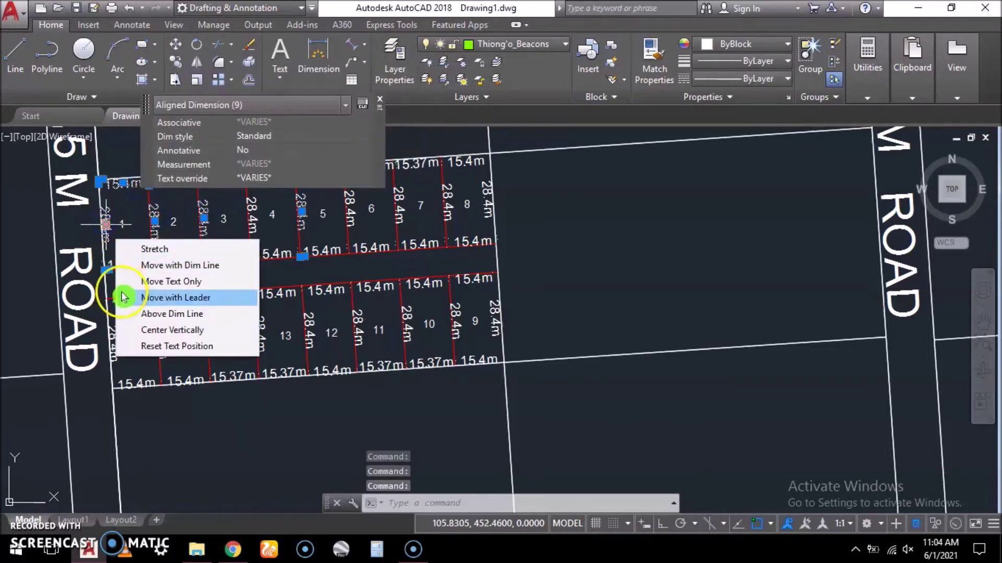
key("Delete")
Step: Delete the 15.4m dimensions over lots 1 and 2 and all lot 16 dimensions
left_click(196, 258)
left_click(124, 263)
key("Delete")
left_click(141, 300)
key("Delete")
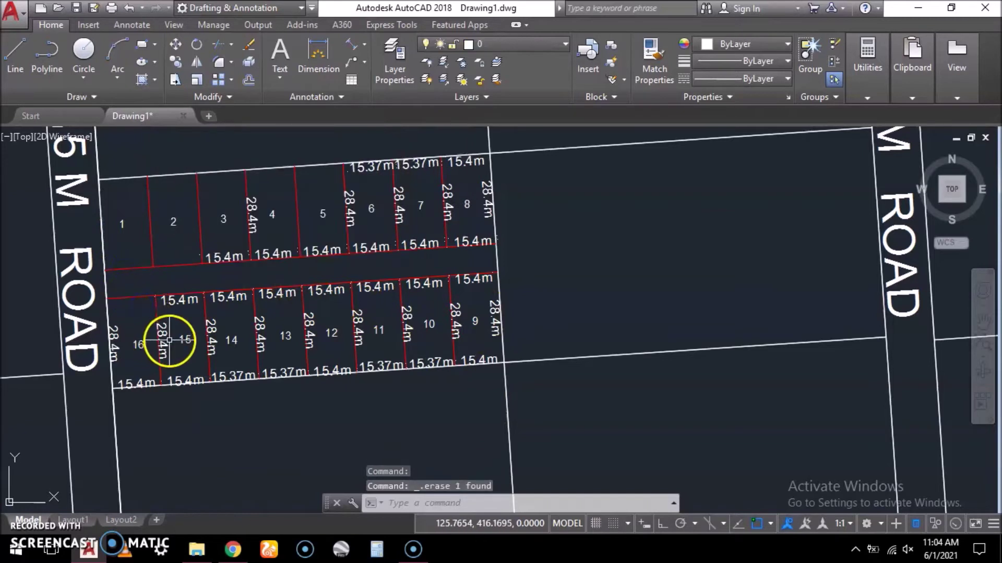
left_click(163, 345)
key("Delete")
left_click(142, 384)
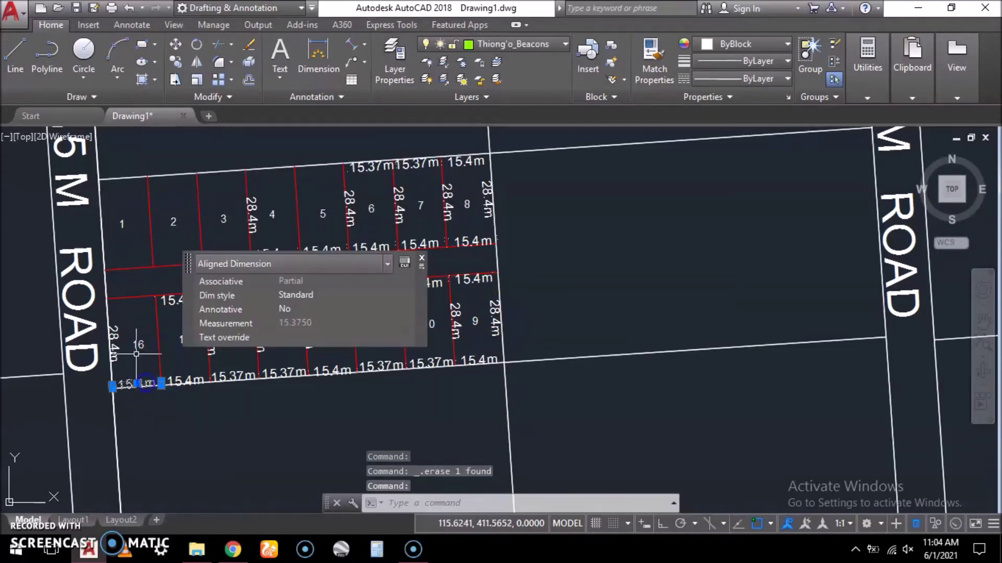
left_click(117, 344)
left_click(109, 350)
key("Delete")
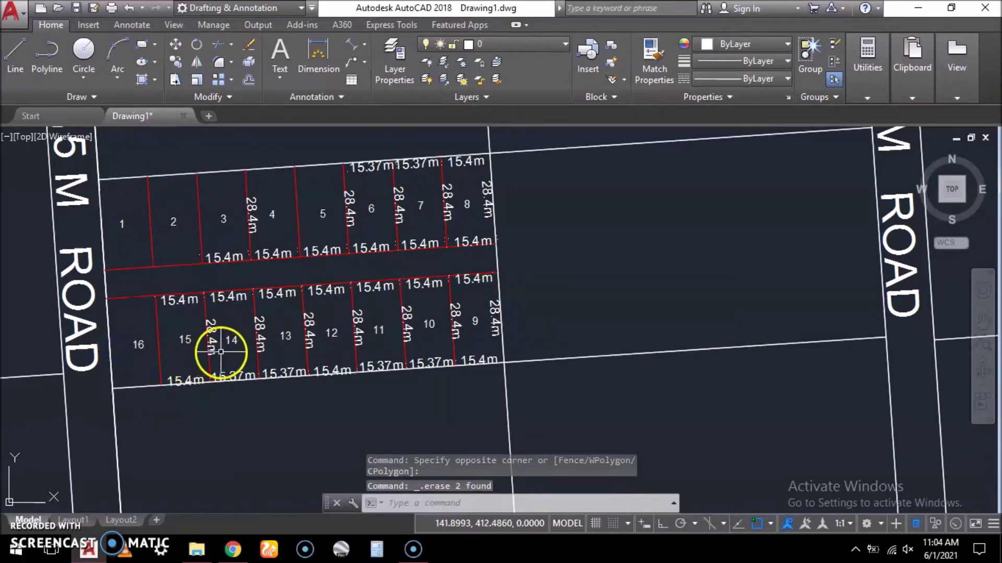
Step: Delete the 28.4m and 15.4m dimensions around lots 14 and 15 and more lower-row ones
left_click(211, 342)
left_click(184, 384)
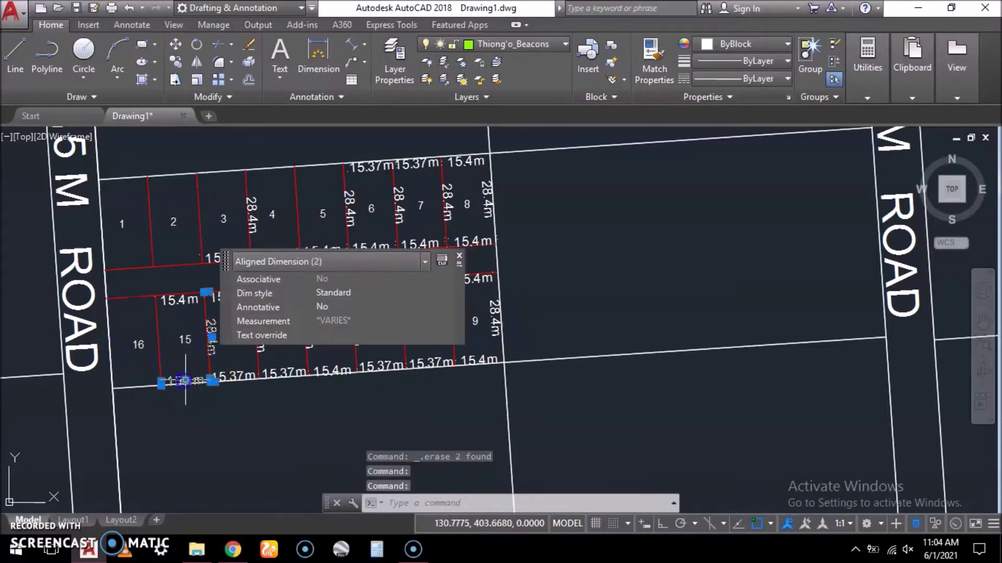
key("Delete")
left_click(219, 303)
key("Delete")
left_click(185, 301)
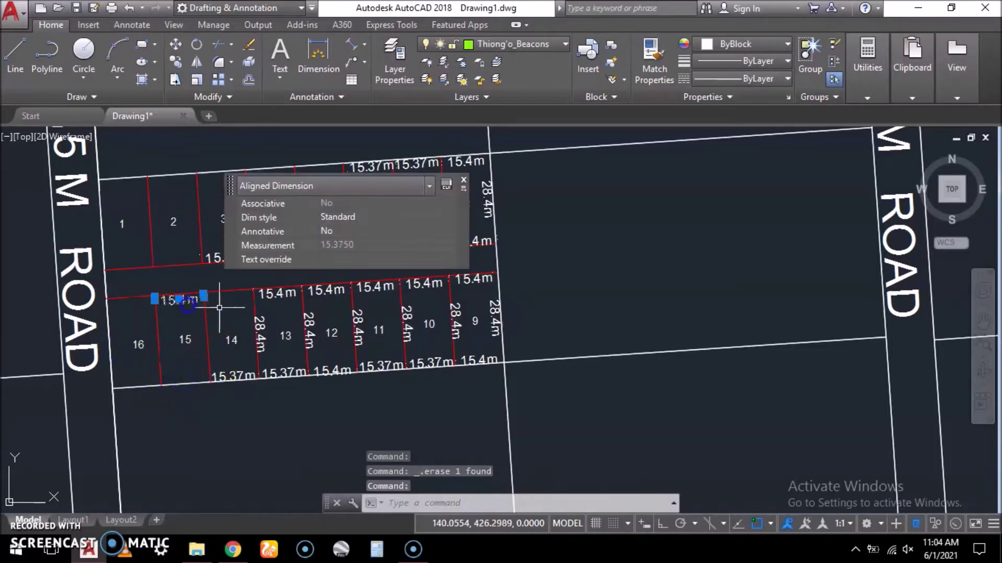
key("Delete")
left_click(269, 299)
key("Delete")
Step: Erase the last lower-row dimensions near lot 10 and the 28.4m between lots 3 and 4
left_click(258, 333)
key("Delete")
left_click(406, 310)
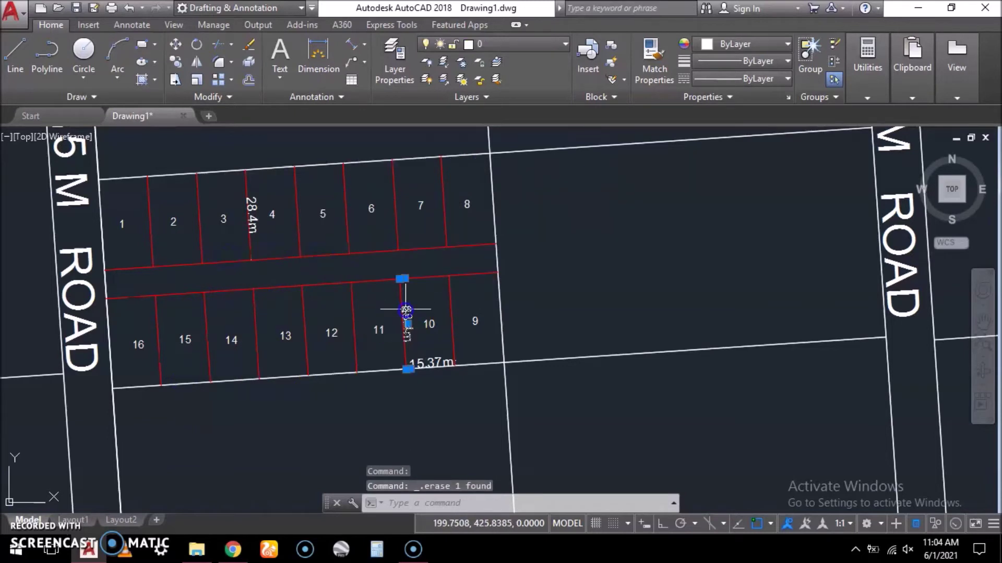
key("Delete")
left_click(423, 348)
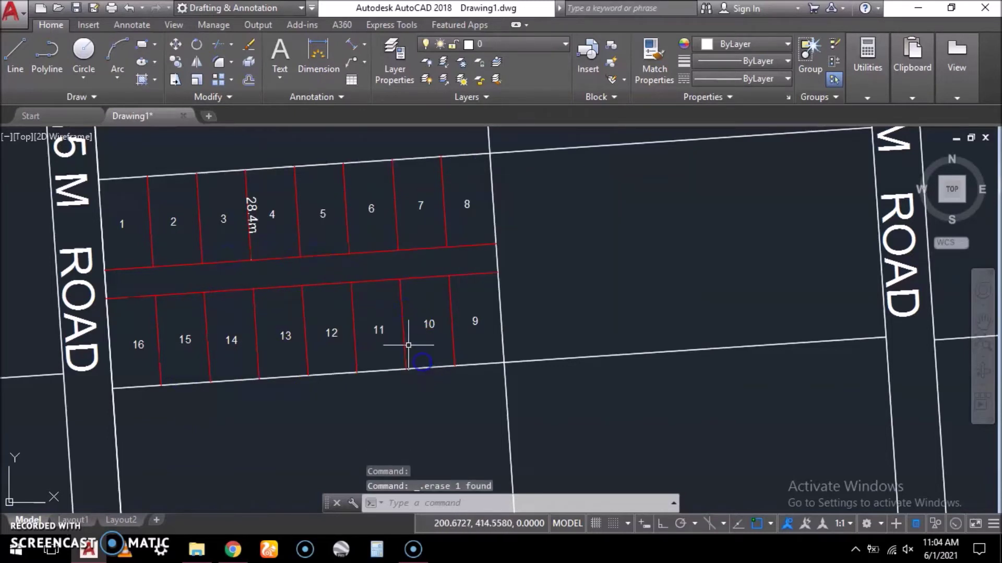
left_click(251, 203)
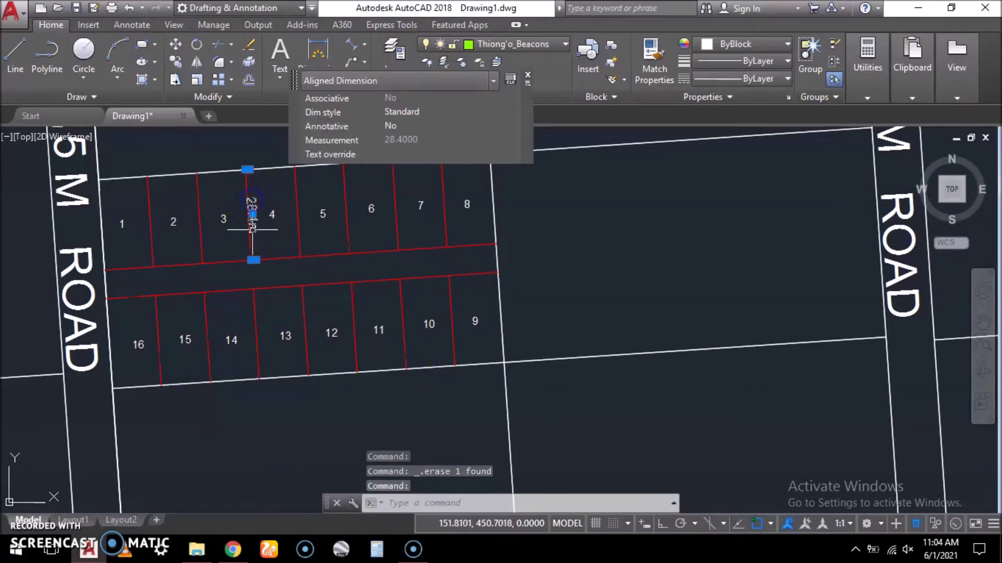
key("Delete")
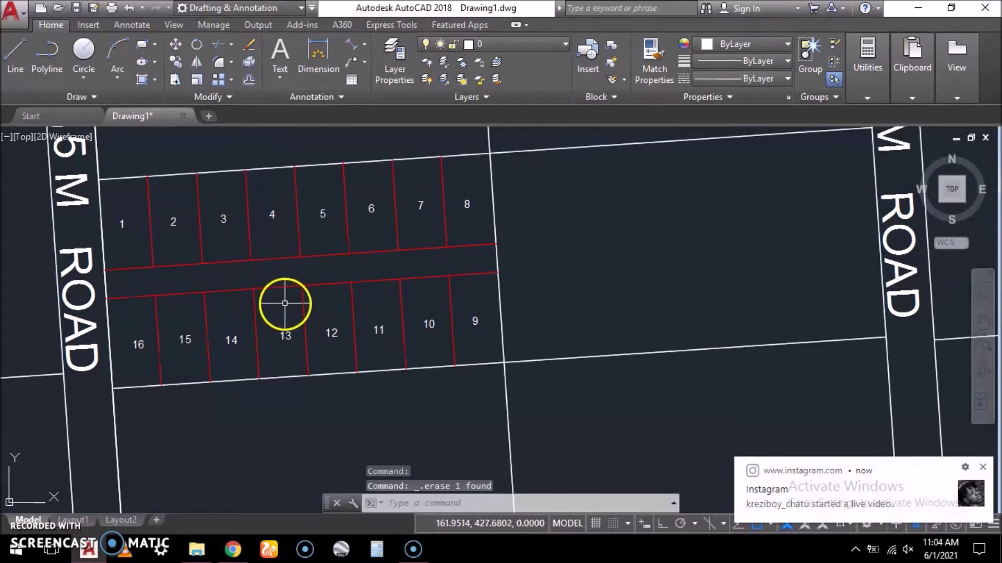
scroll(285, 303, "down", 2)
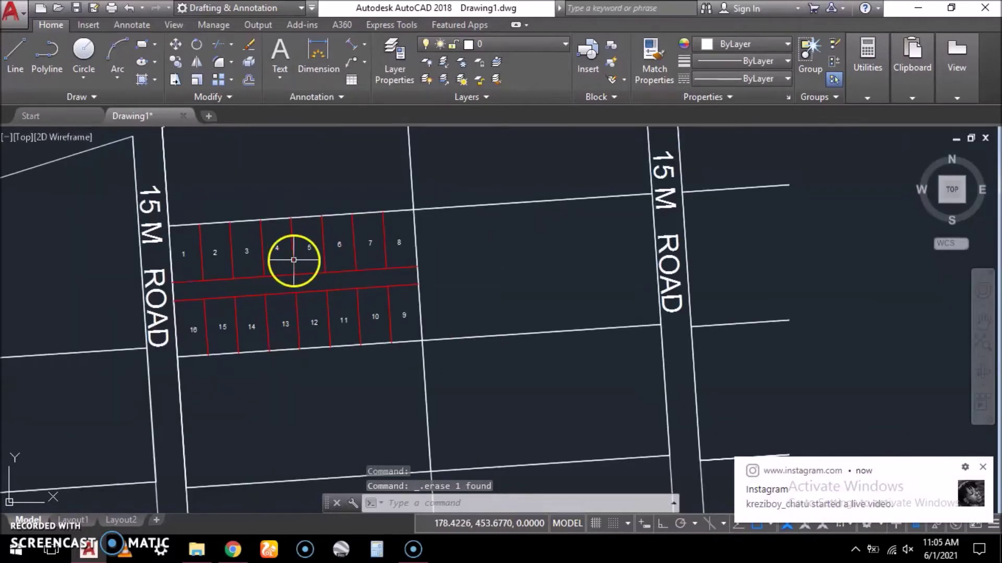
scroll(266, 272, "down", 5)
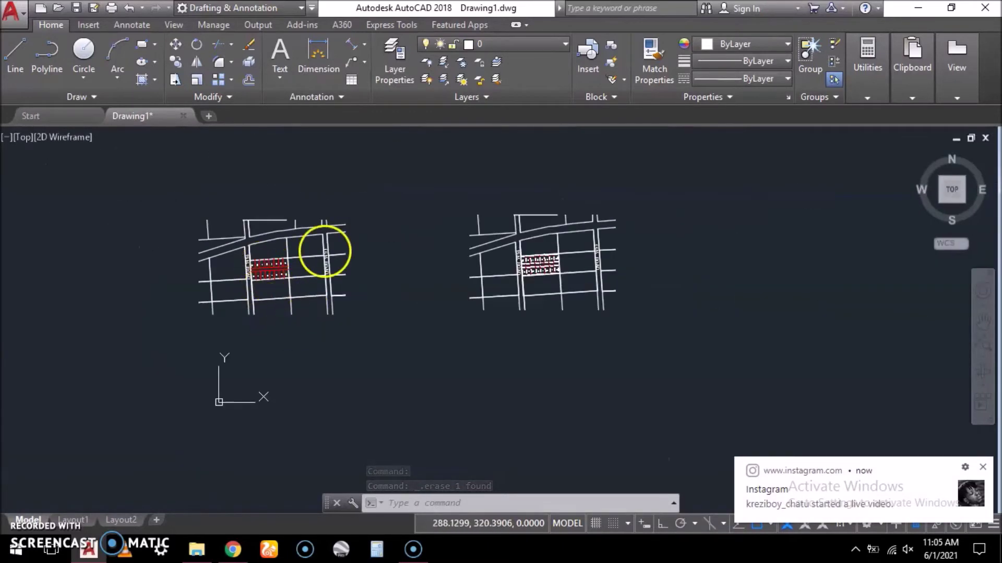
left_click(983, 467)
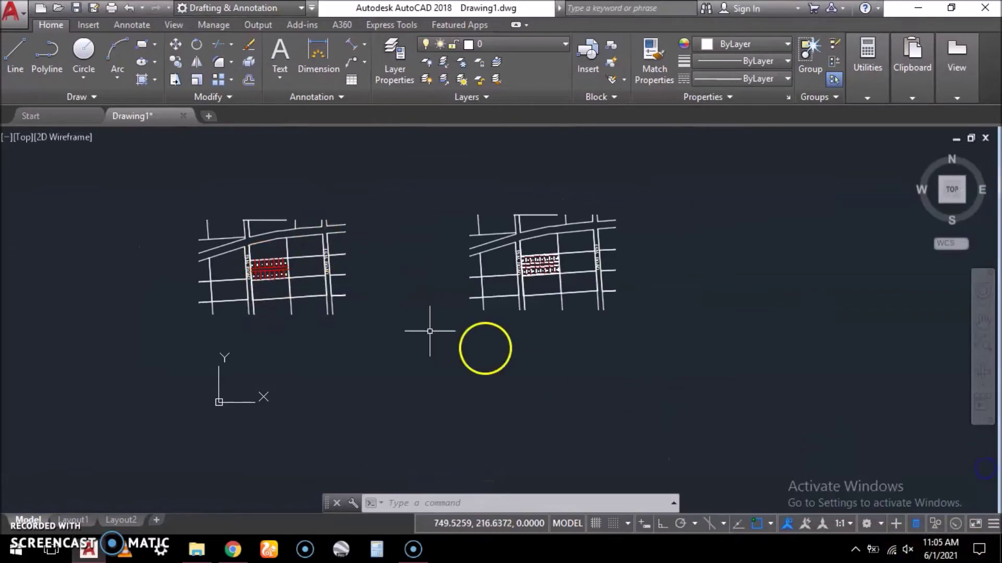
scroll(285, 255, "up", 2)
scroll(243, 287, "up", 2)
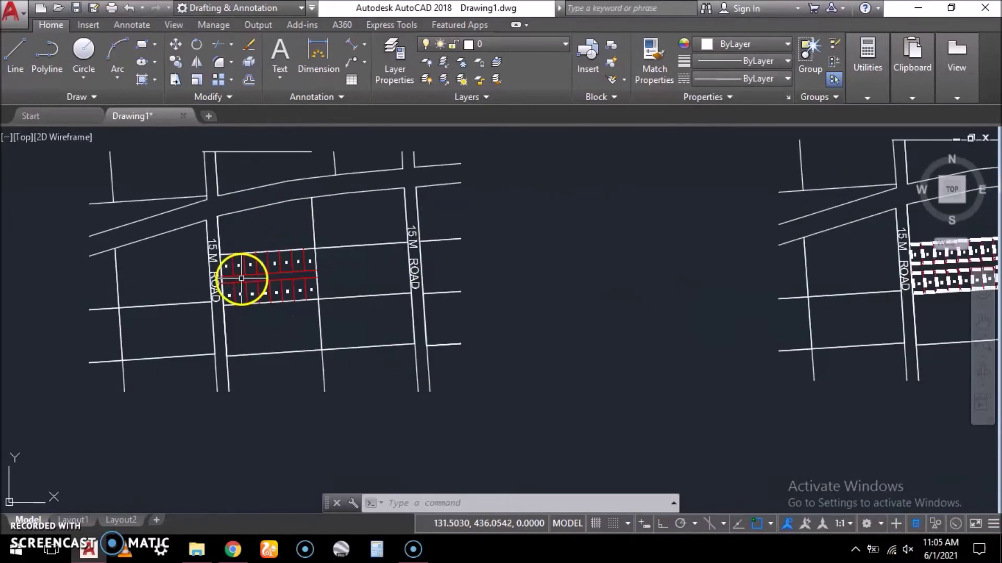
scroll(242, 280, "up", 2)
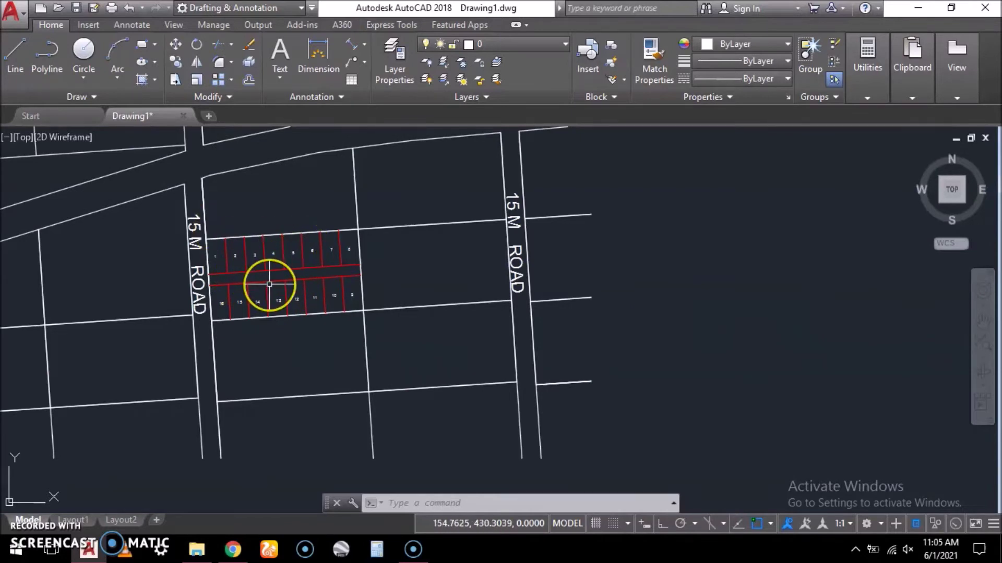
Step: Create a new layer named 'dotted' with colour red in the Layer Properties Manager
type("1")
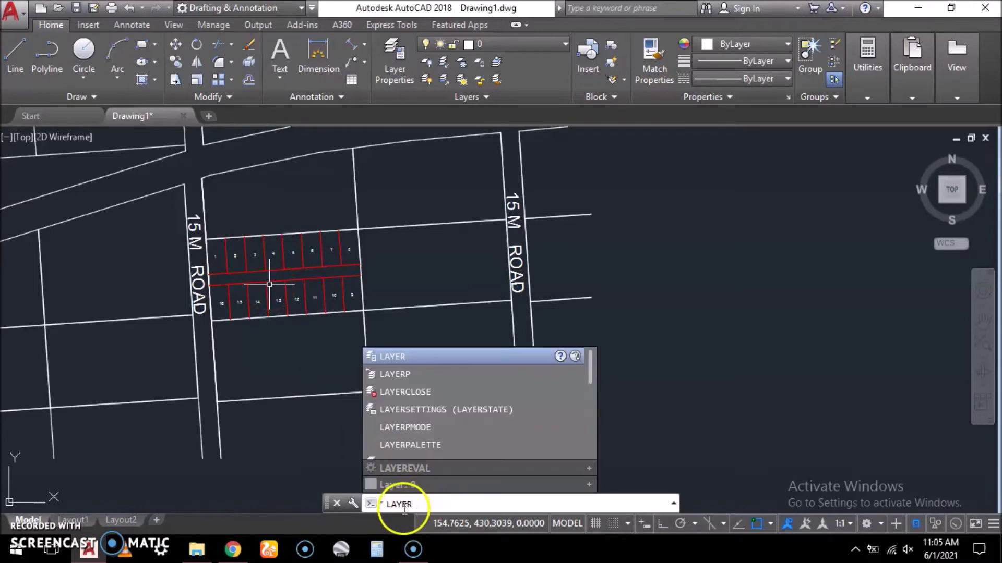
left_click(420, 358)
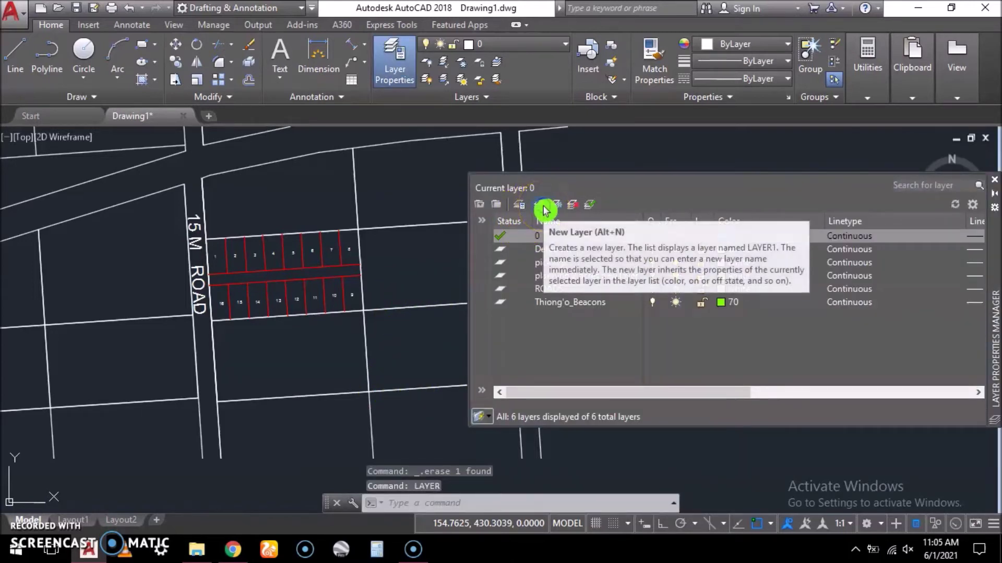
left_click(545, 209)
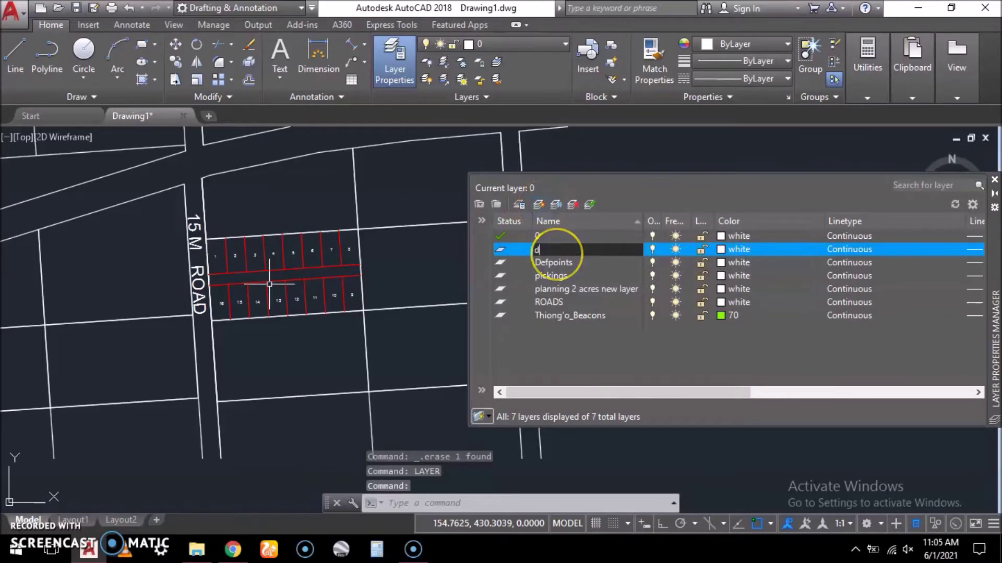
type("dotted")
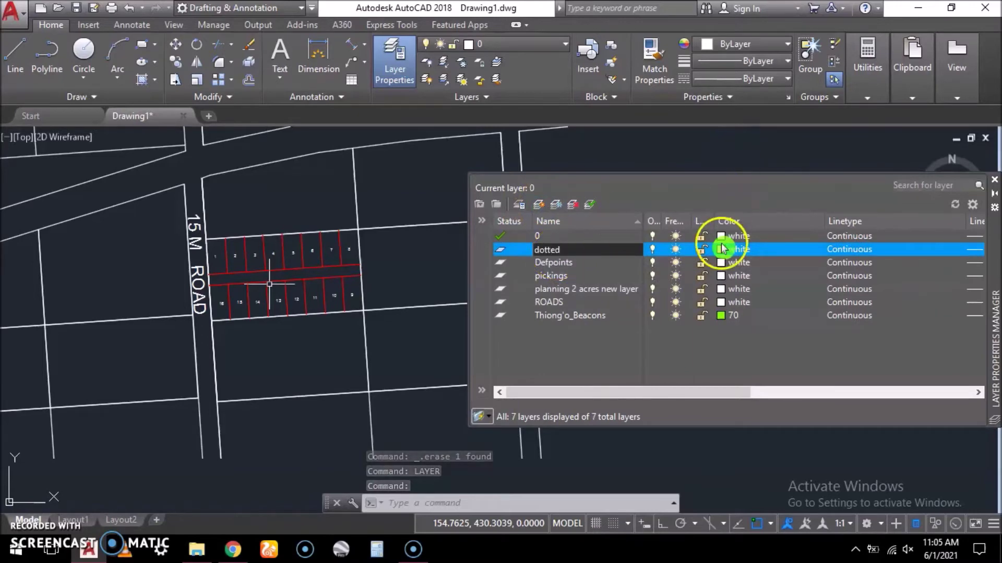
left_click(726, 250)
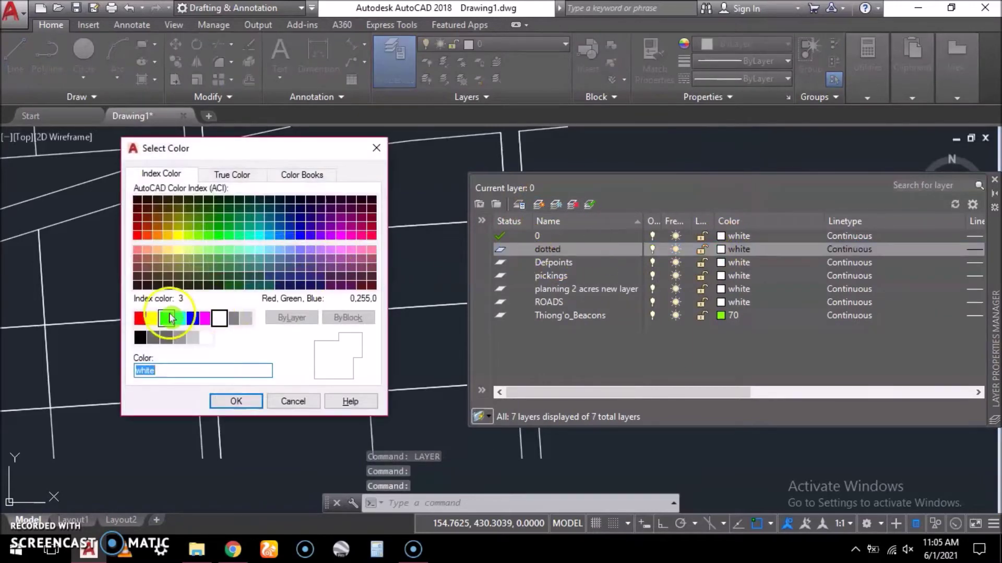
left_click(140, 318)
left_click(235, 401)
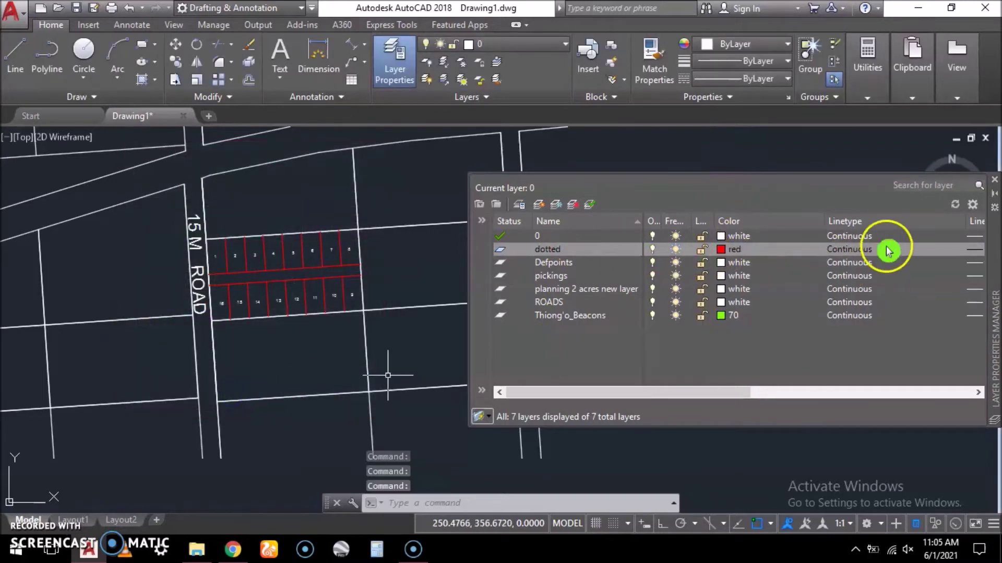
Step: Load the HIDDEN2 linetype, assign it to the dotted layer, and close the palette
left_click(845, 251)
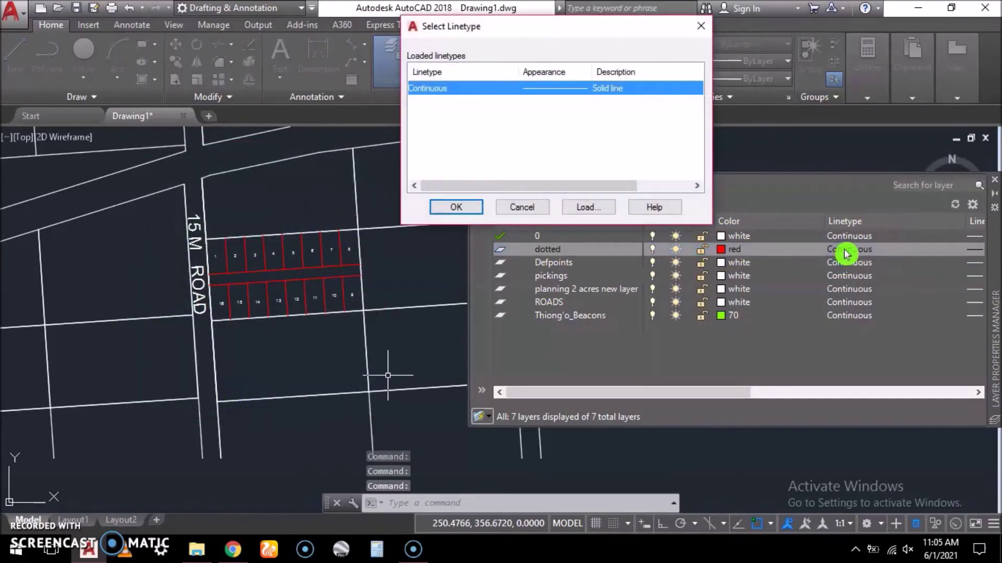
left_click(588, 207)
scroll(519, 269, "down", 11)
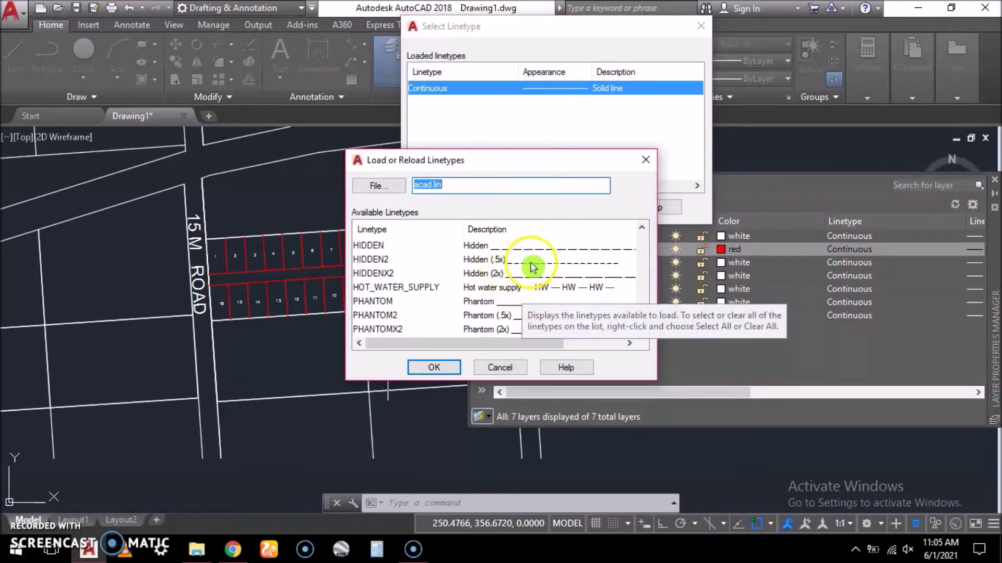
left_click(531, 261)
left_click(433, 367)
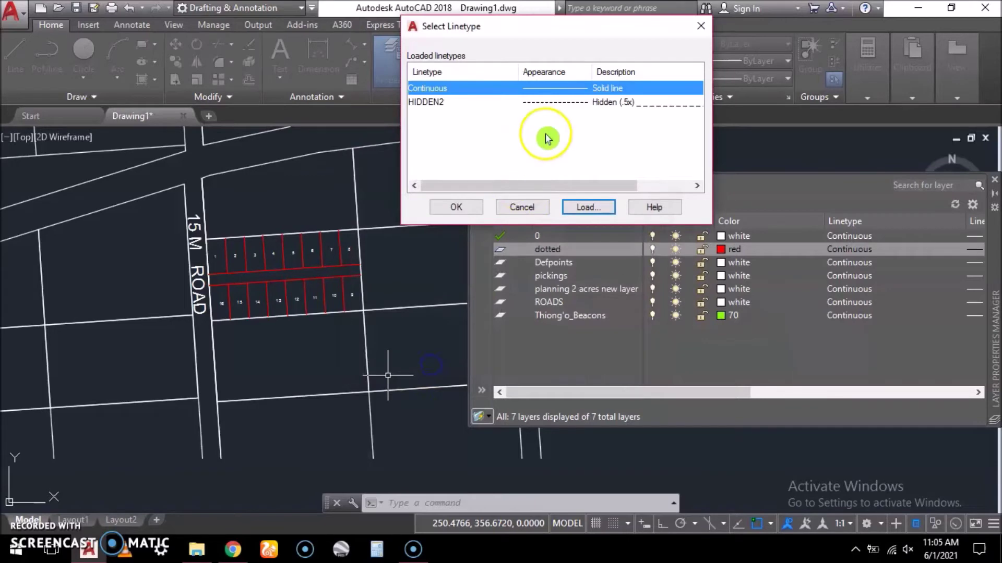
left_click(572, 106)
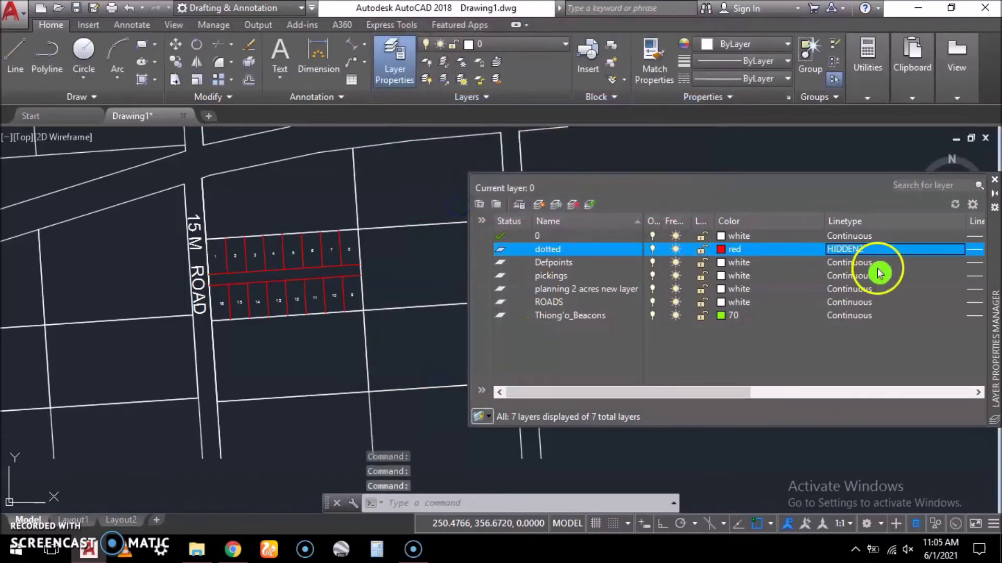
left_click(993, 180)
scroll(331, 311, "up", 4)
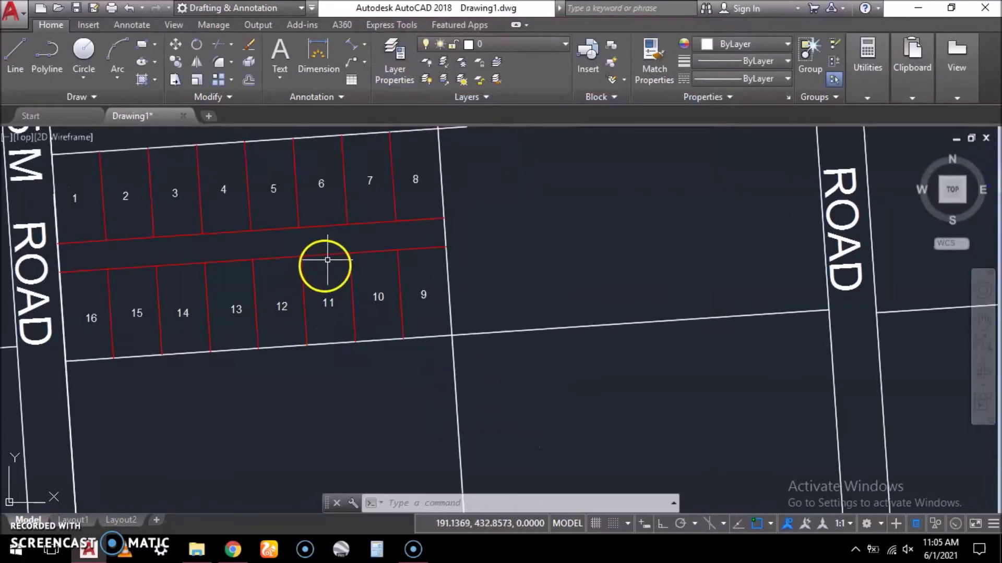
Step: Select all the red lot-division lines around lots 1–16 in the left copy
left_click(333, 221)
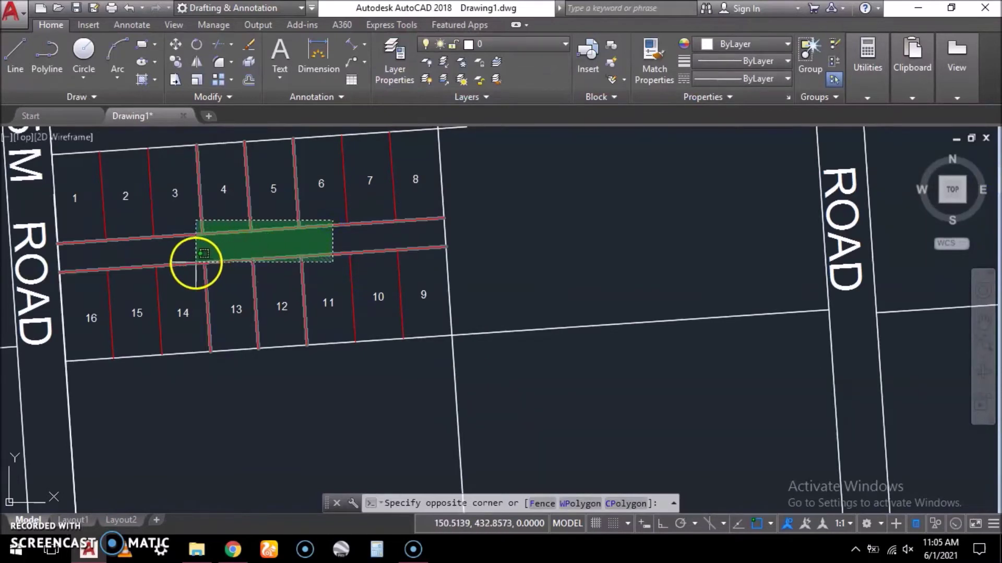
left_click(94, 271)
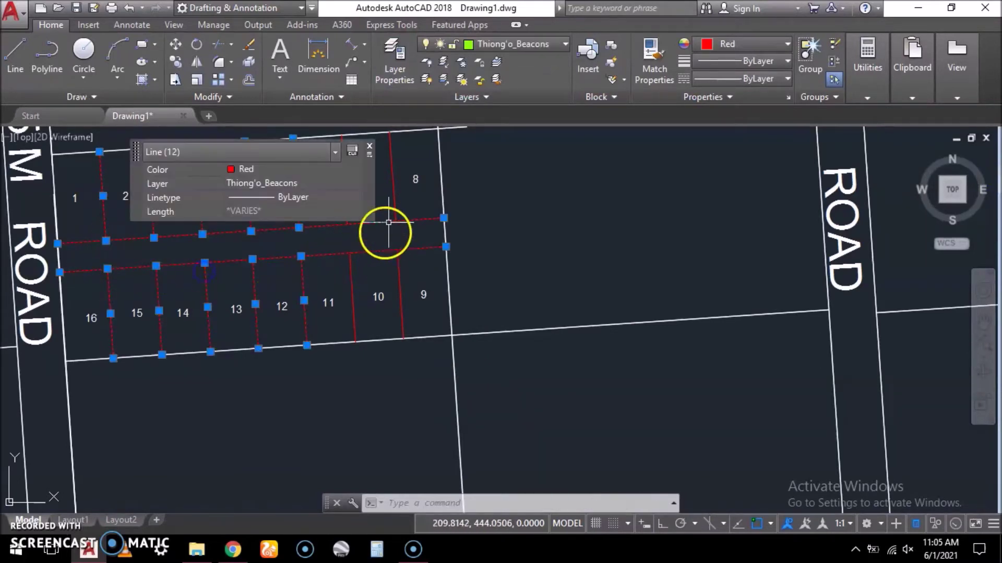
left_click(402, 201)
left_click(377, 213)
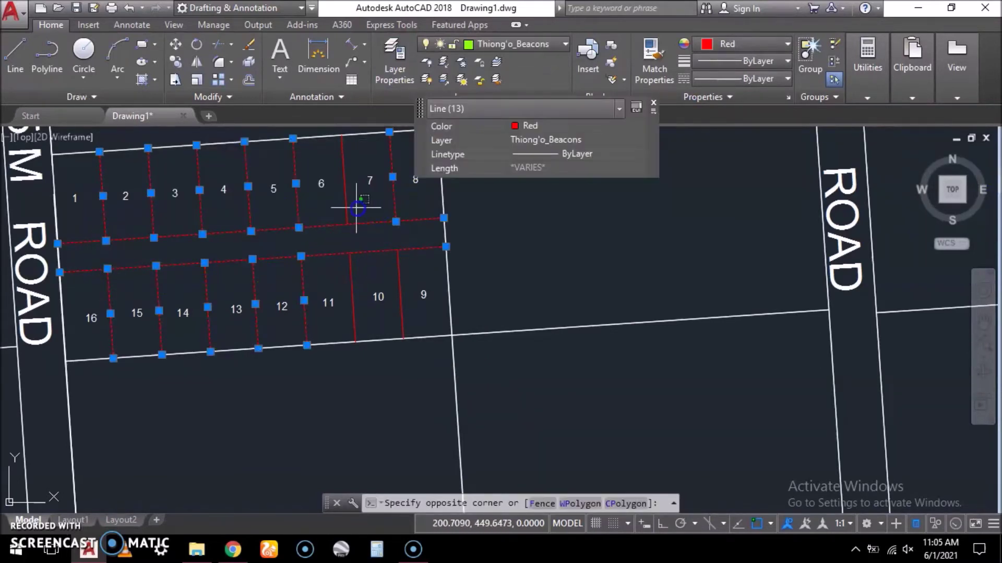
left_click(358, 253)
left_click(428, 282)
left_click(336, 272)
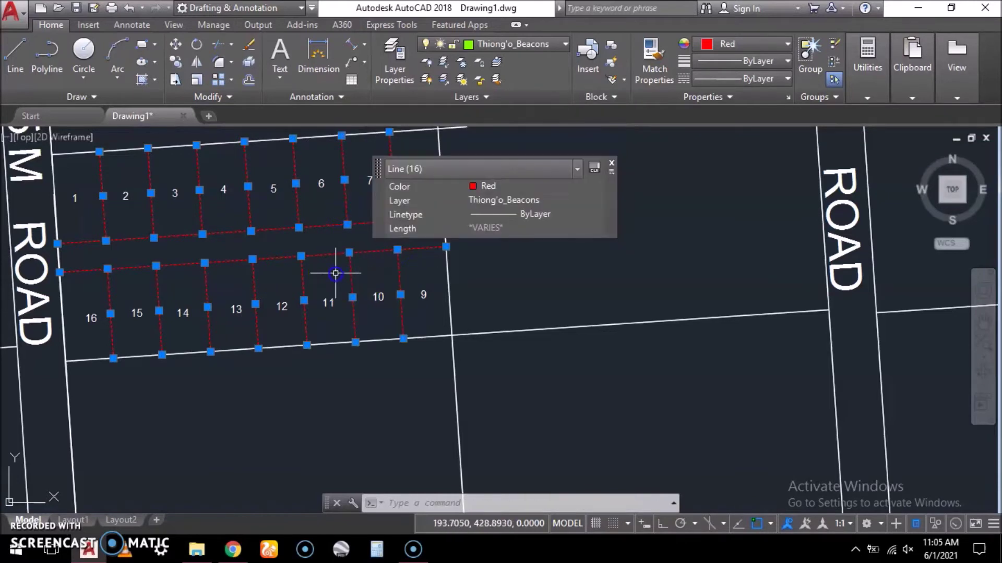
Step: Move the selected lines from Thiong'o_Beacons to the dotted layer via Quick Properties
left_click(522, 188)
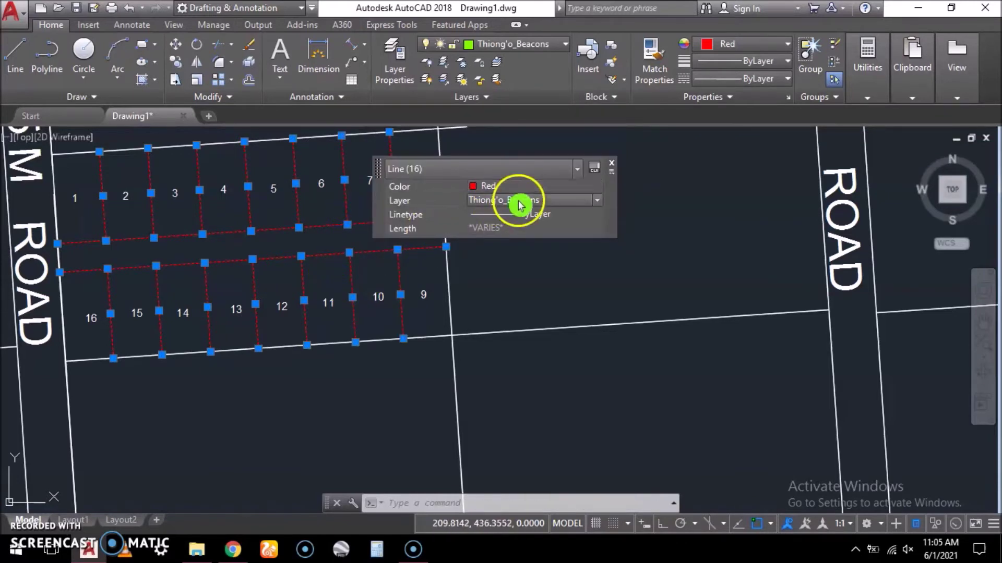
left_click(520, 201)
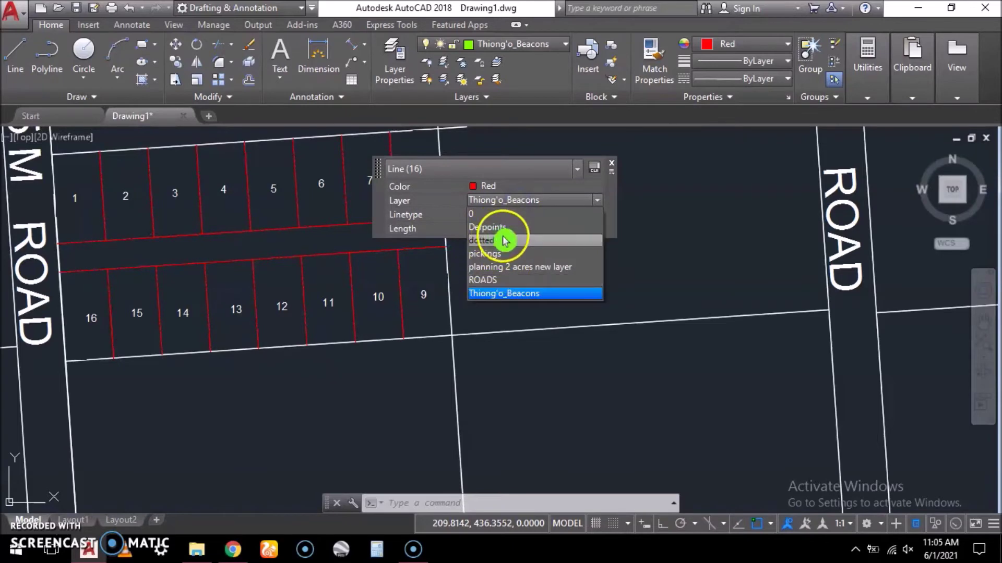
left_click(505, 245)
key("Escape")
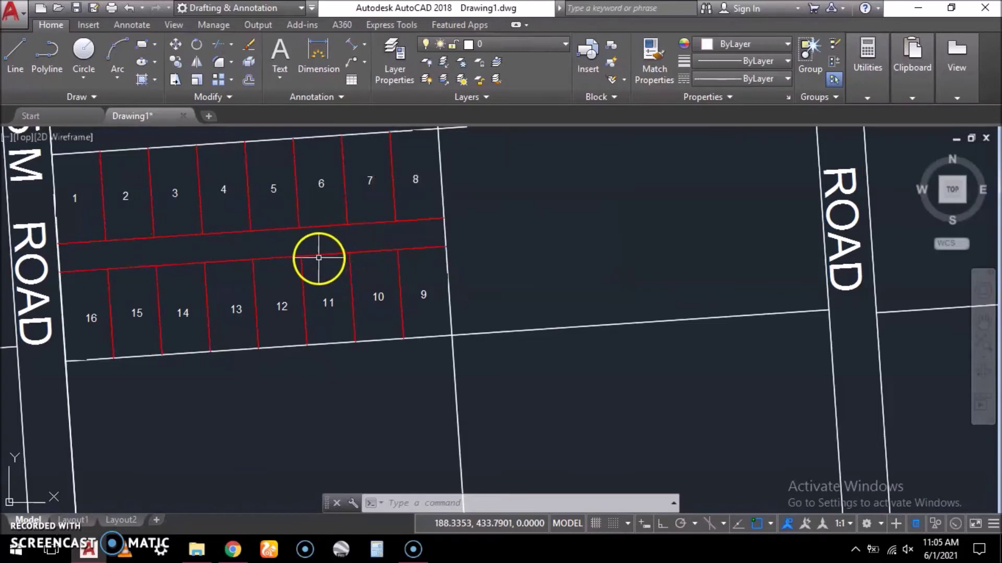
scroll(277, 234, "up", 5)
scroll(305, 277, "down", 6)
scroll(305, 278, "down", 4)
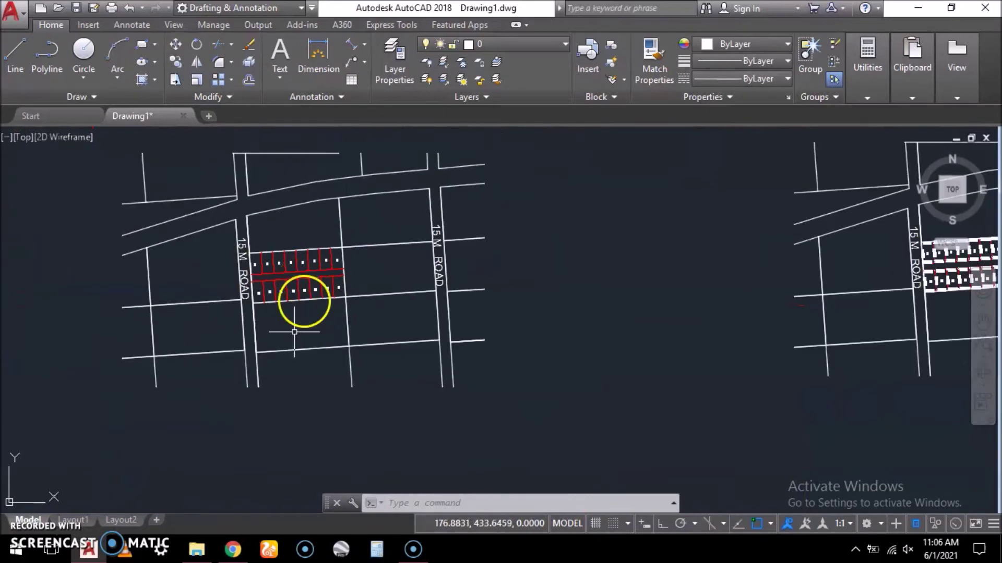
Step: Switch to Layout1 and zoom the left viewport in on the numbered lots
left_click(78, 522)
scroll(291, 257, "up", 3)
scroll(313, 268, "down", 4)
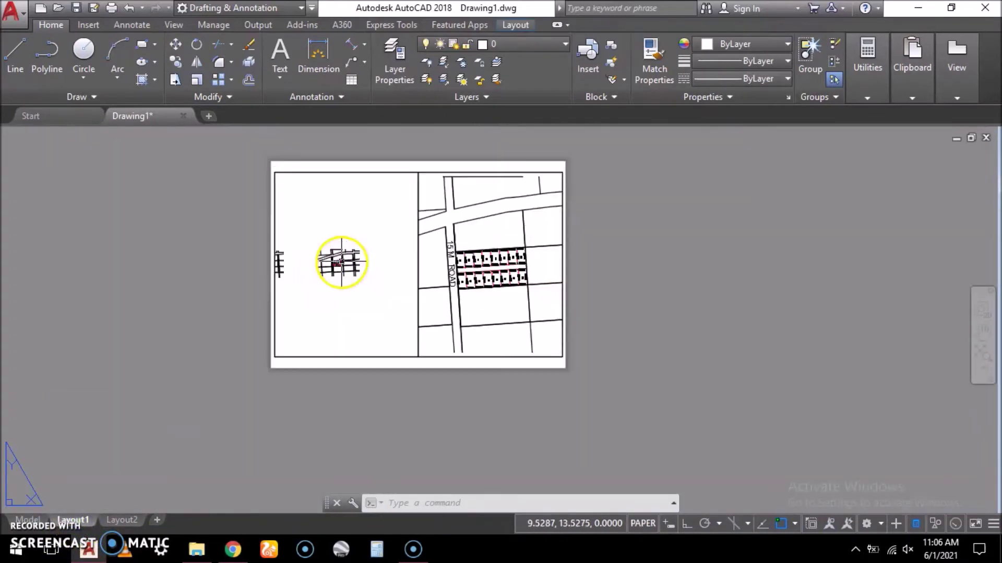
double_click(331, 291)
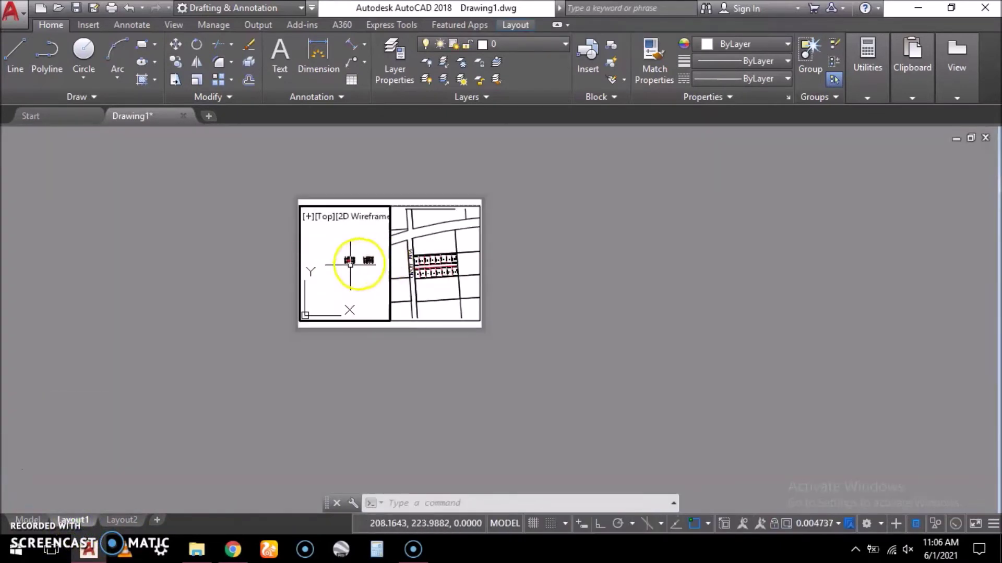
scroll(355, 259, "up", 6)
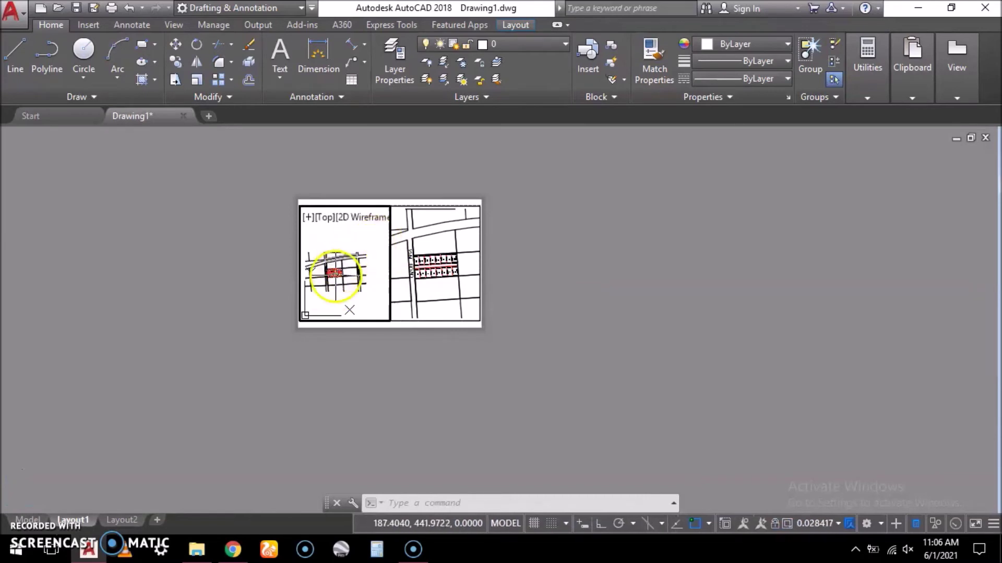
scroll(324, 284, "up", 2)
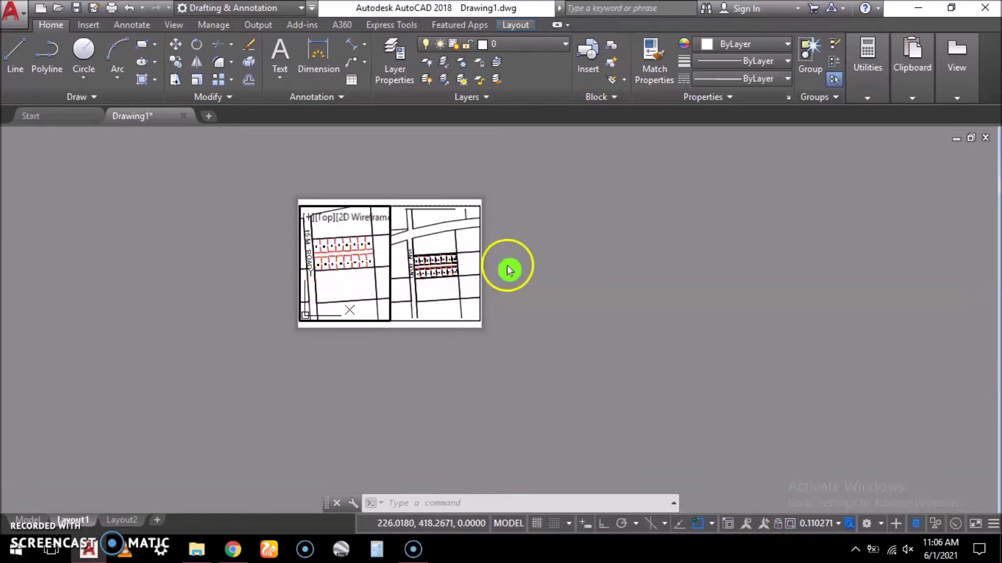
double_click(524, 267)
scroll(336, 250, "up", 3)
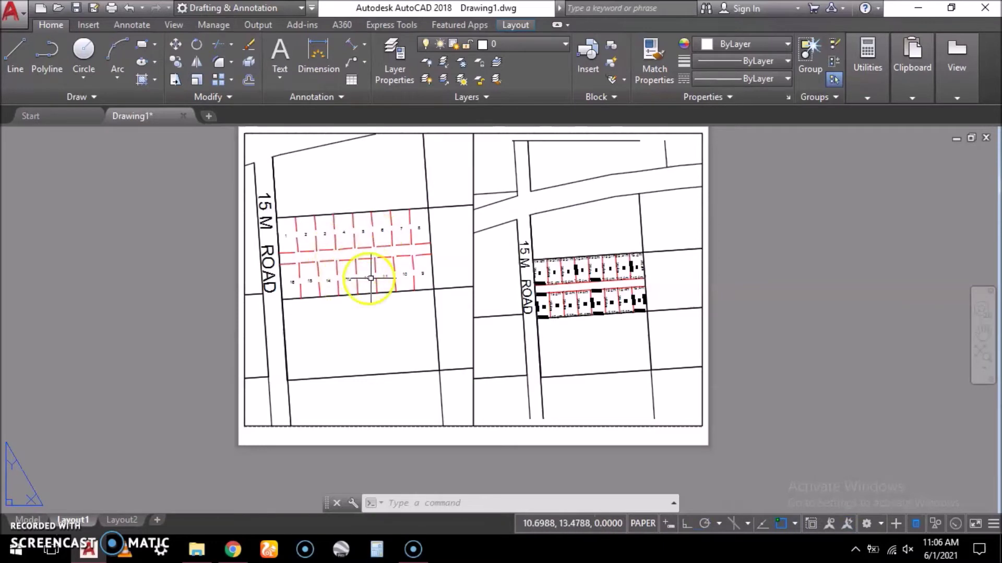
scroll(345, 276, "up", 4)
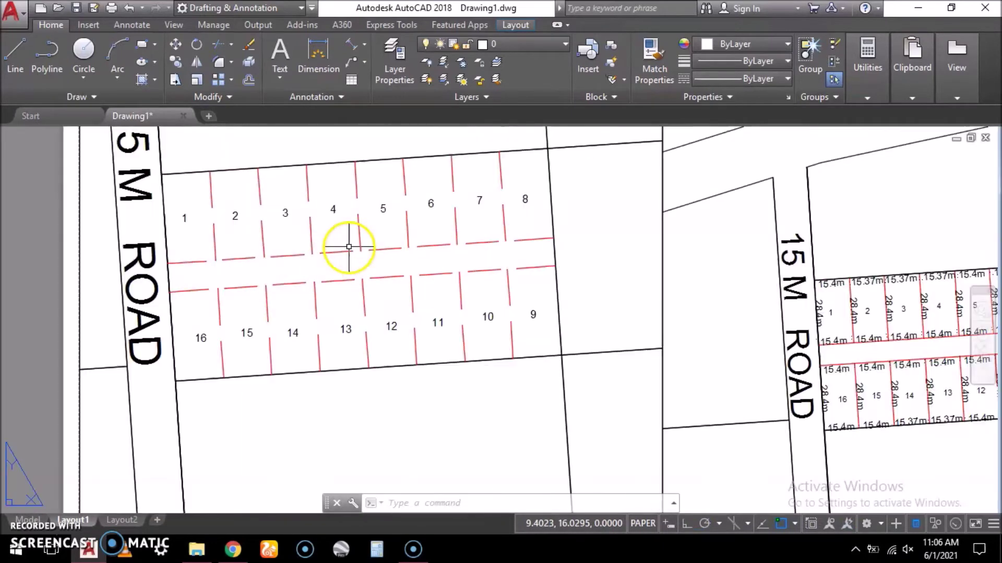
scroll(355, 279, "down", 3)
scroll(358, 284, "up", 3)
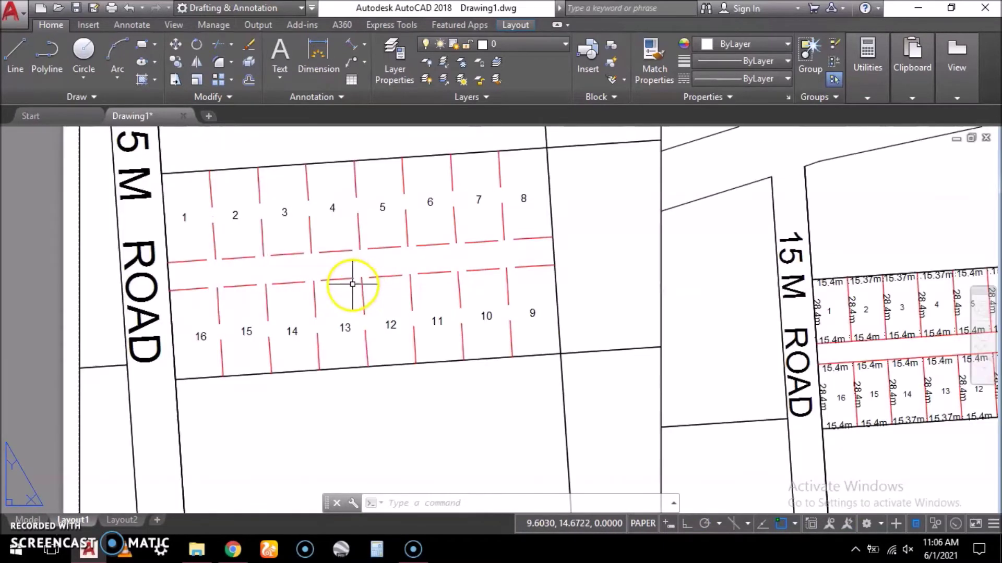
double_click(372, 262)
Step: Select the 16 lot dividing lines around plots 1–16 in the left viewport
left_click(390, 233)
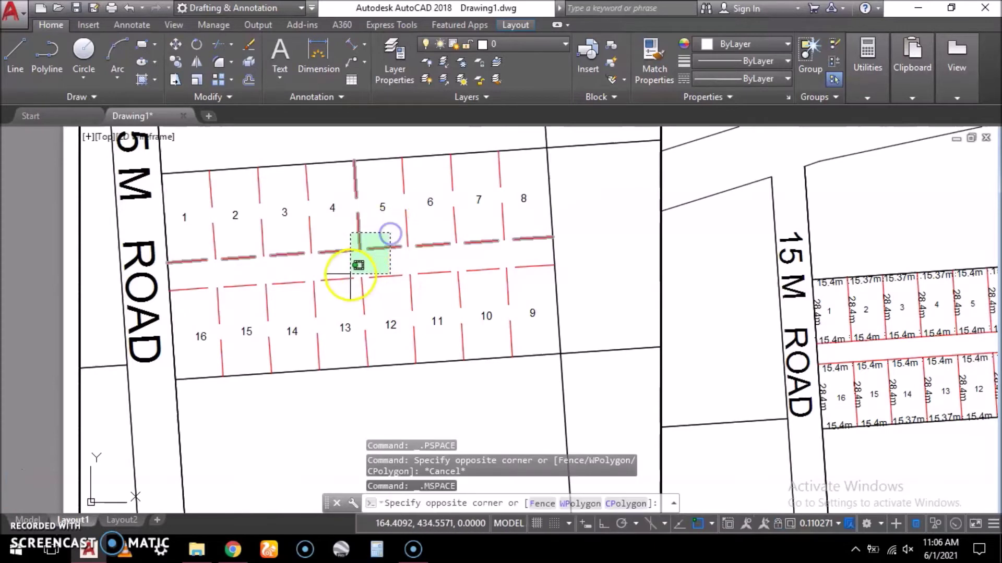
left_click(338, 276)
left_click(325, 232)
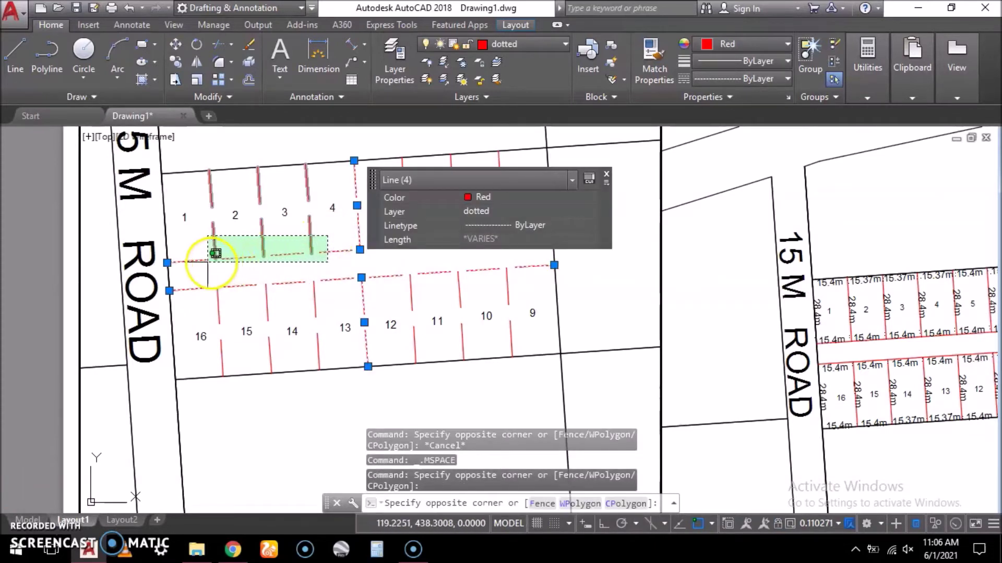
left_click(197, 263)
left_click(324, 291)
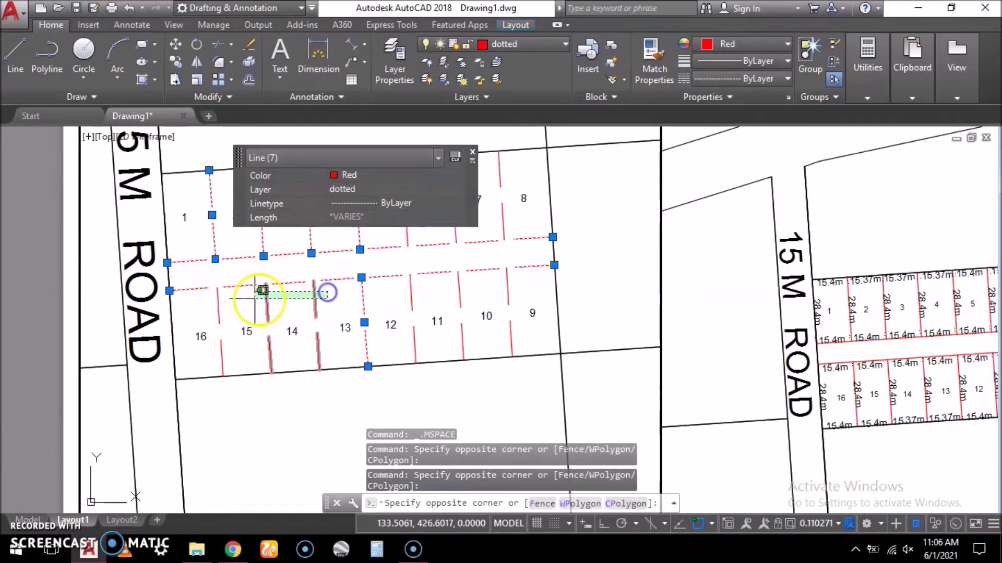
left_click(209, 305)
left_click(474, 282)
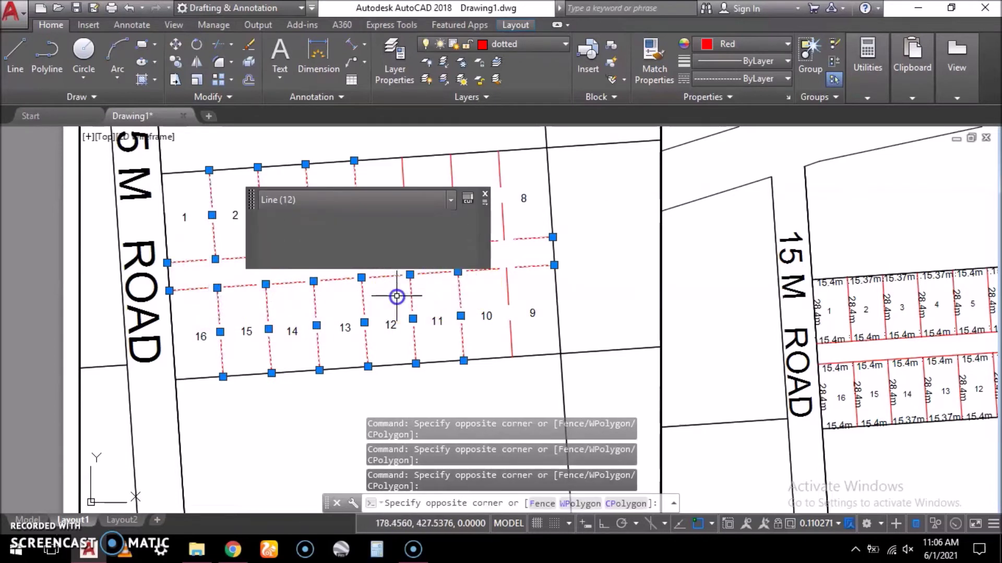
left_click(410, 292)
left_click(508, 284)
left_click(497, 291)
left_click(514, 158)
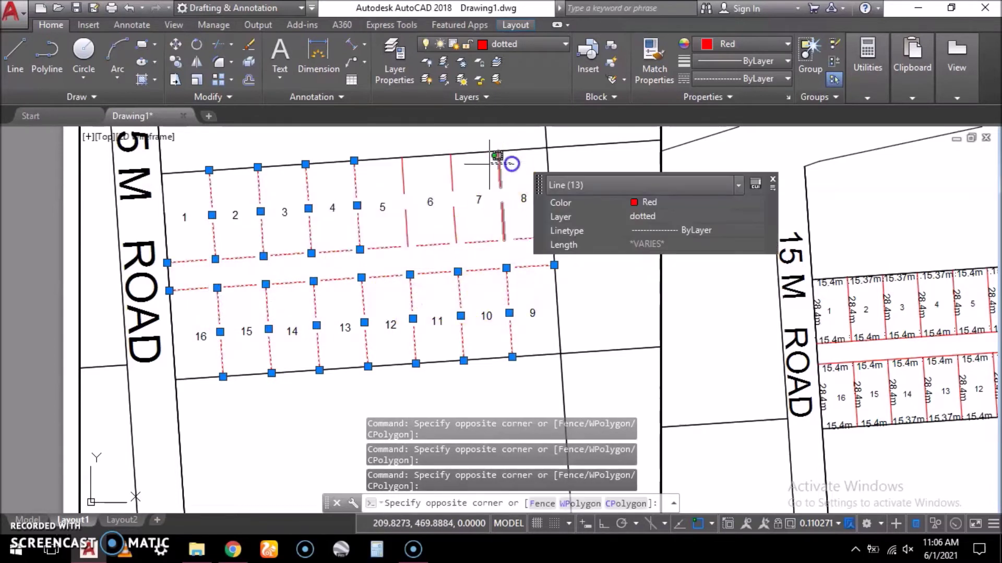
left_click(408, 177)
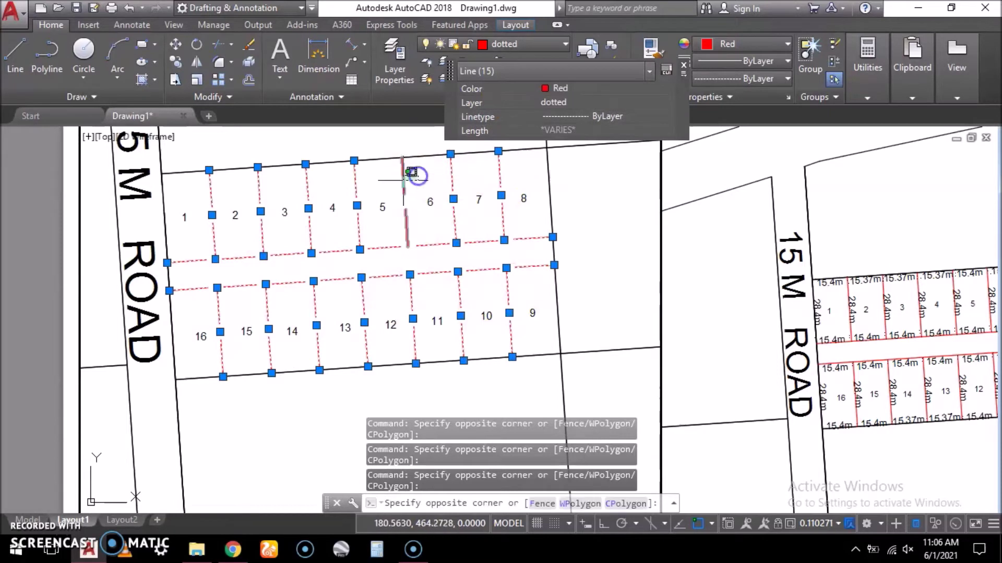
left_click(403, 177)
Step: Give the selected lot lines the HIDDEN2 linetype and clear the selection
left_click(574, 129)
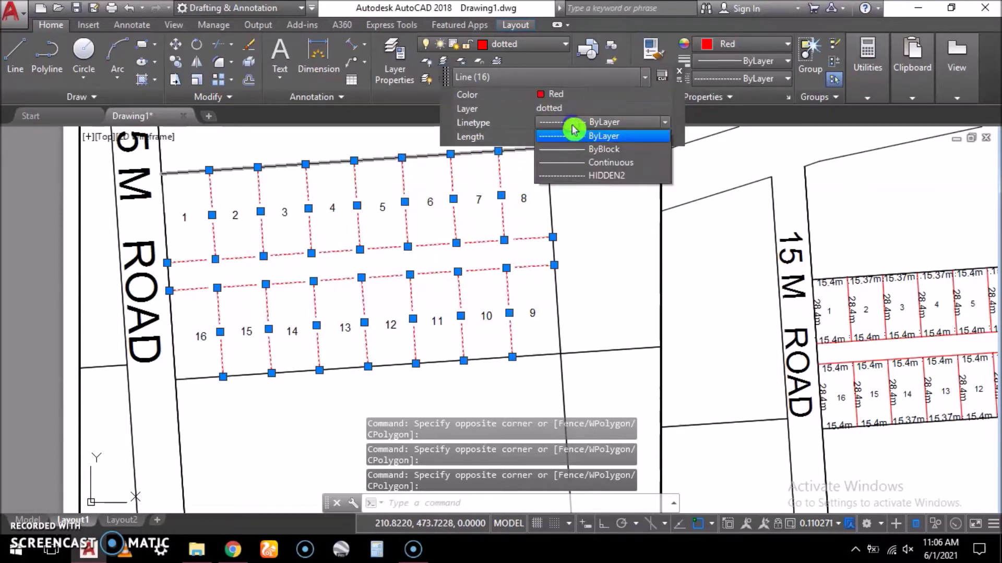
left_click(563, 181)
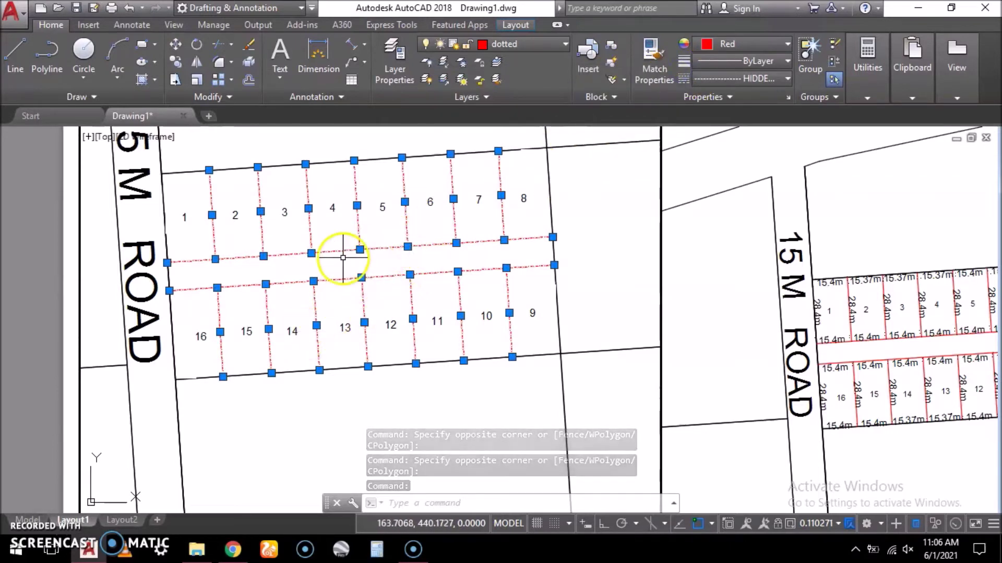
key("Escape")
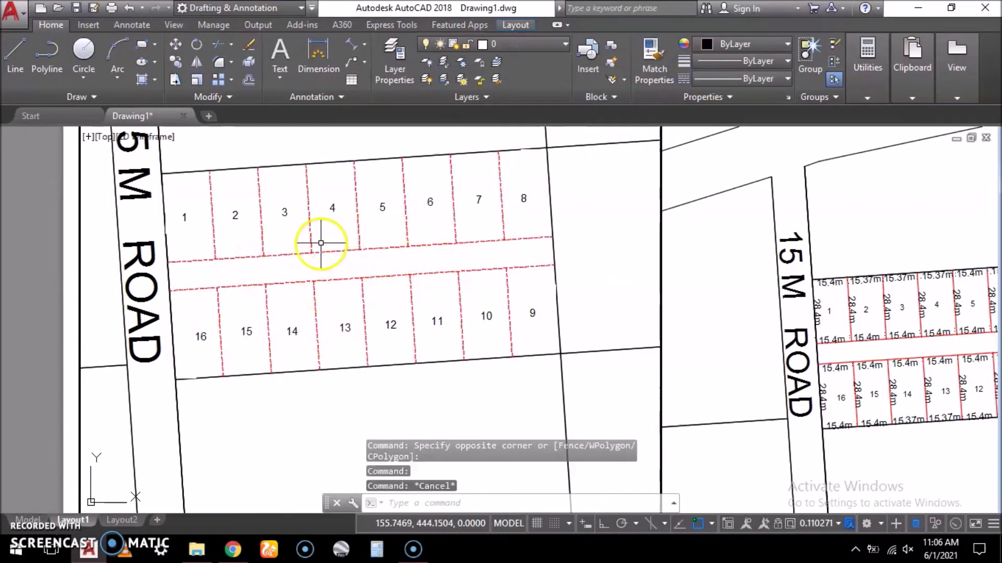
Step: Re-frame lots 1–16 in the left viewport by zooming, then return to paper space with PS
double_click(23, 348)
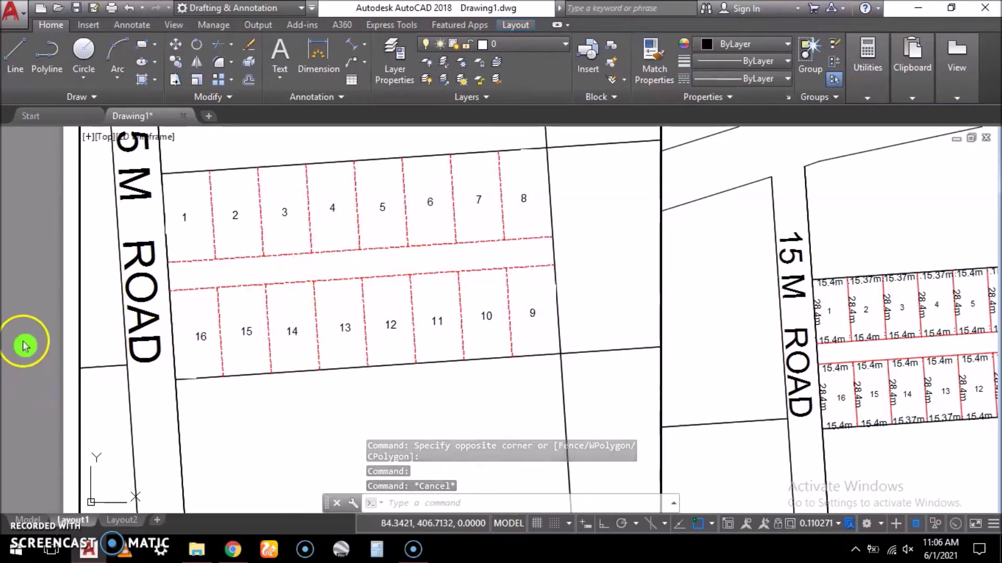
scroll(293, 296, "down", 4)
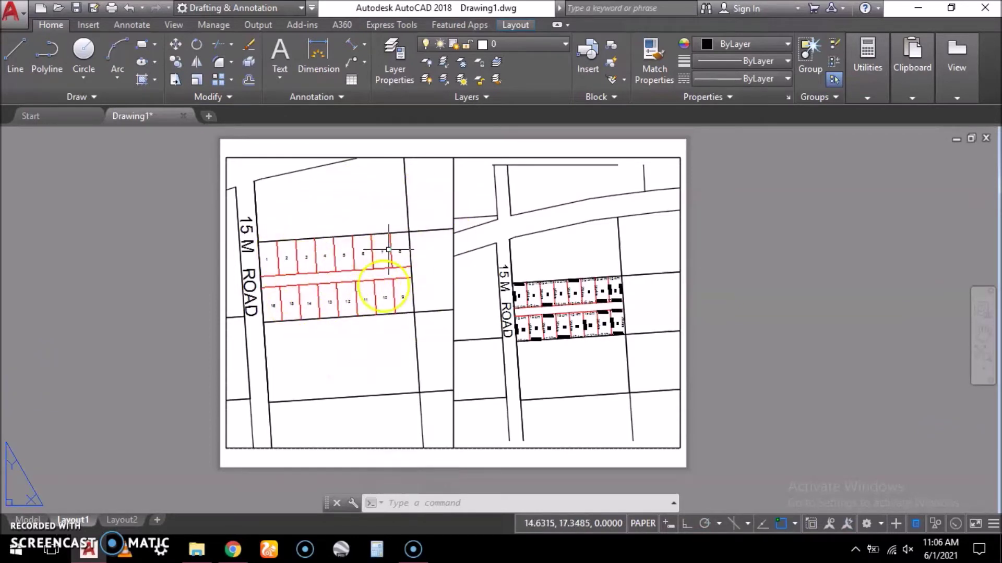
double_click(334, 347)
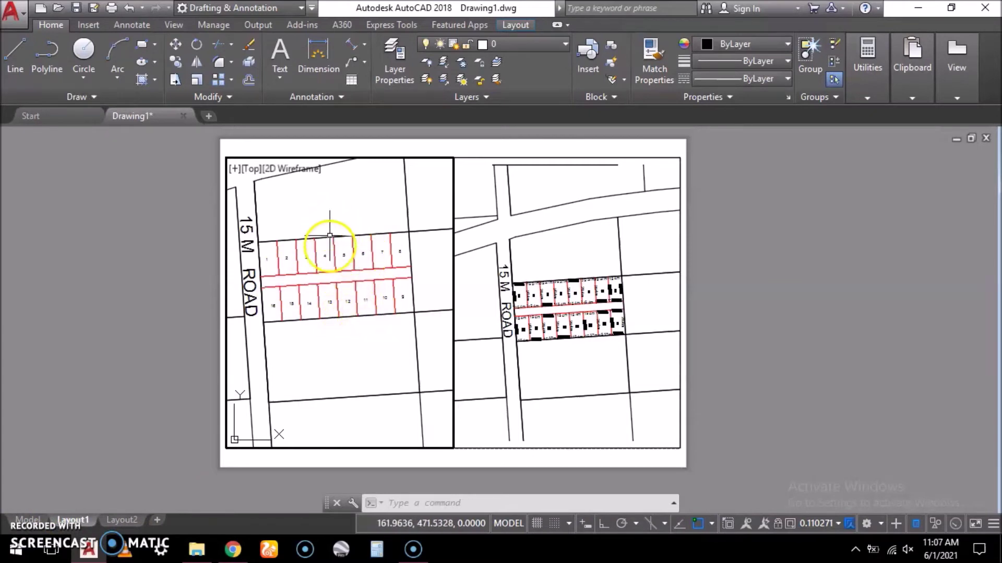
scroll(336, 313, "down", 3)
scroll(362, 291, "up", 3)
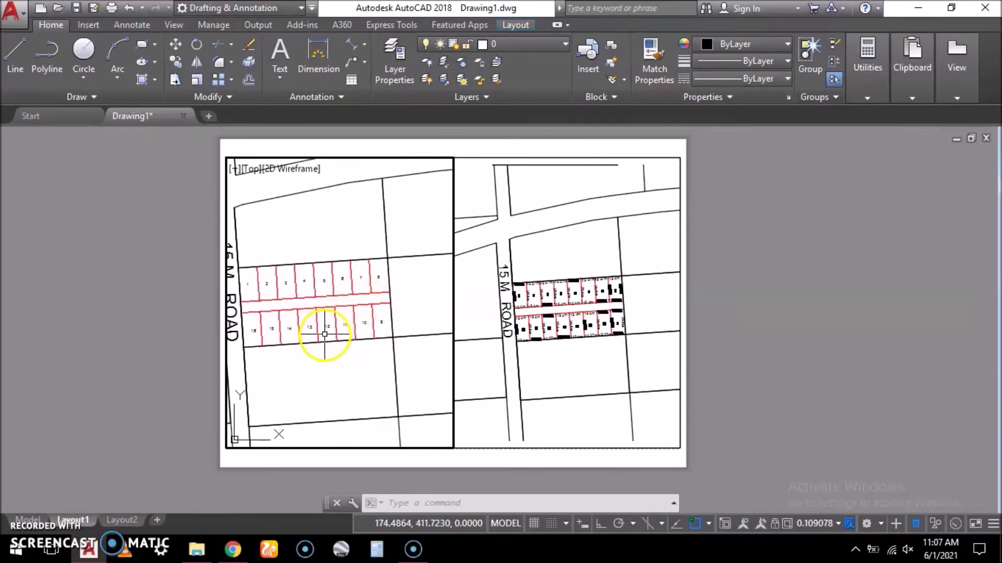
scroll(358, 280, "down", 2)
scroll(336, 331, "up", 2)
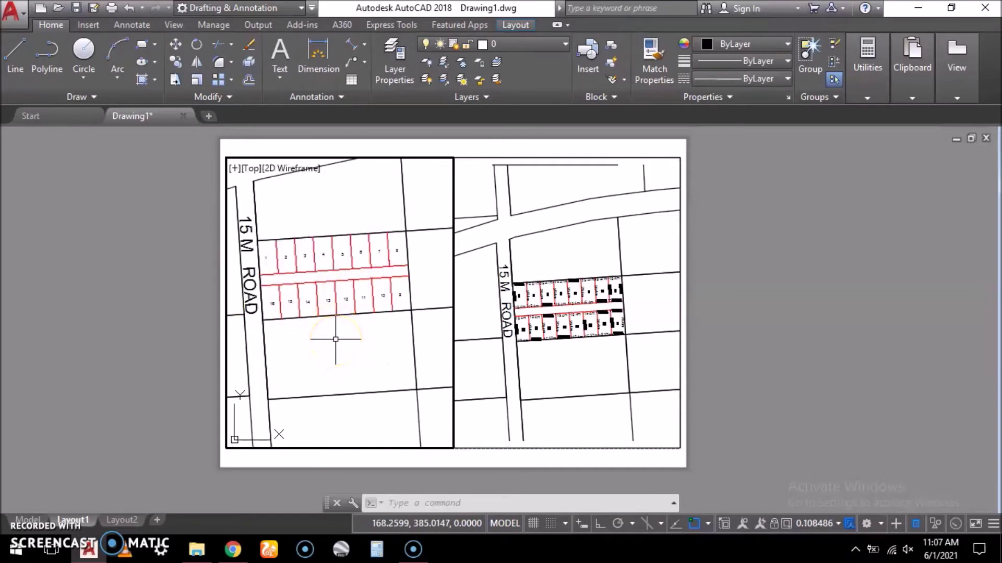
type("PS")
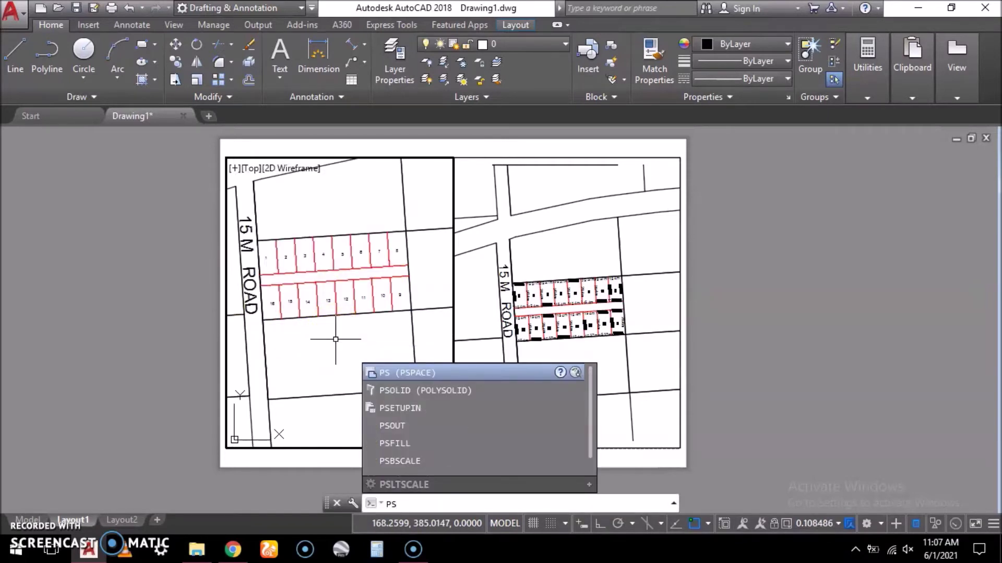
Step: Switch back to paper space and lower the left viewport's top edge
left_click(411, 374)
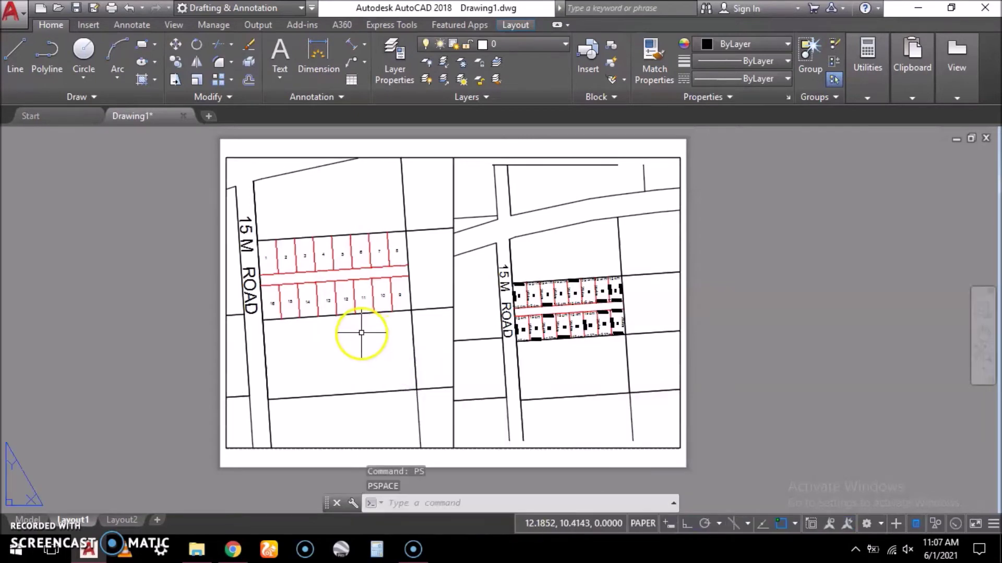
scroll(407, 315, "down", 5)
scroll(389, 316, "up", 5)
scroll(407, 295, "down", 4)
scroll(407, 298, "up", 4)
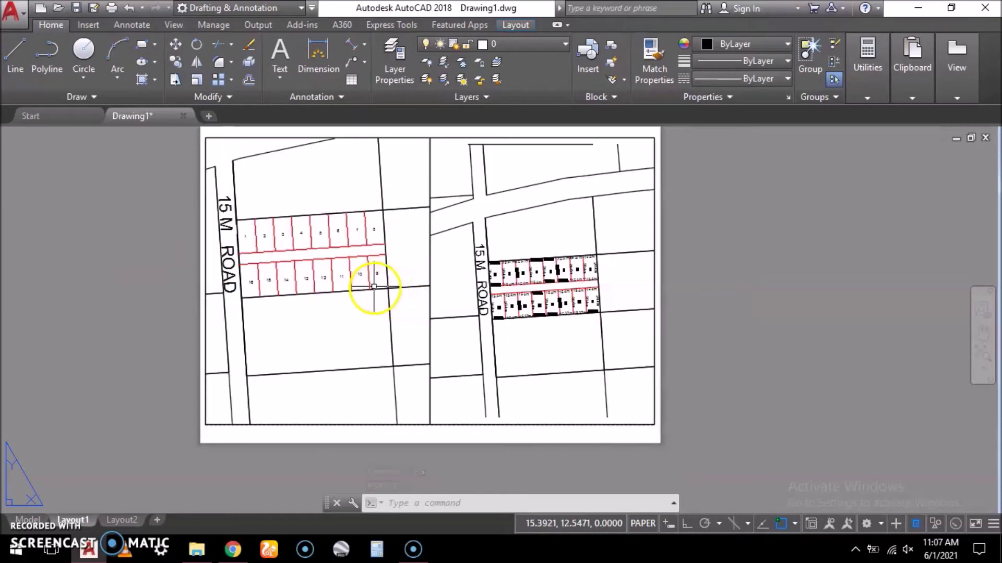
scroll(345, 303, "down", 2)
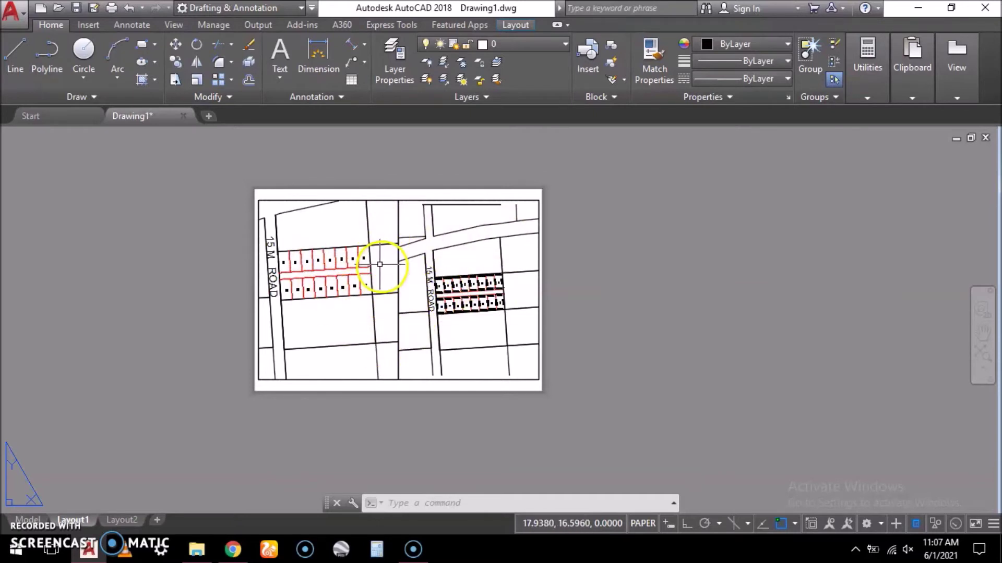
scroll(376, 244, "up", 2)
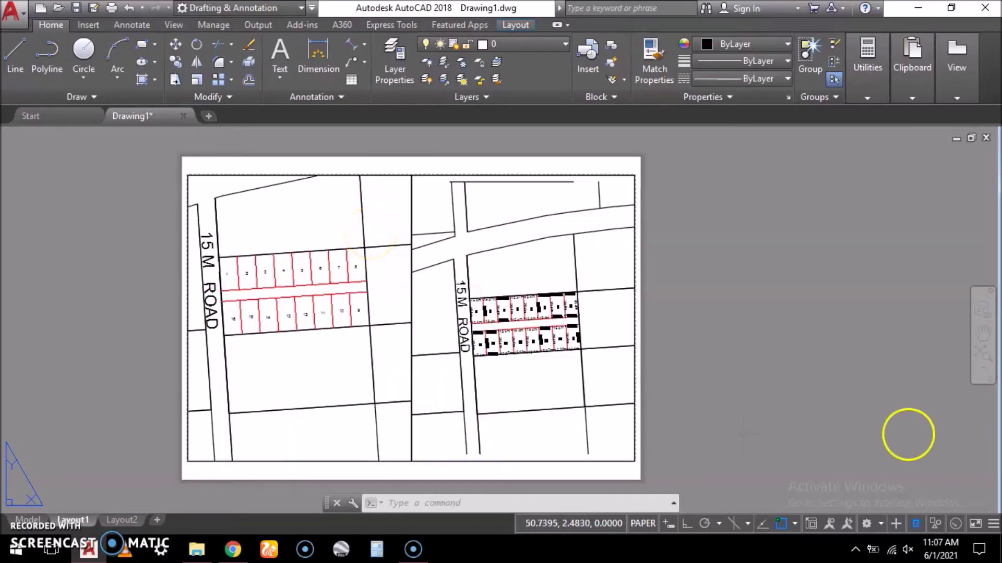
left_click(268, 175)
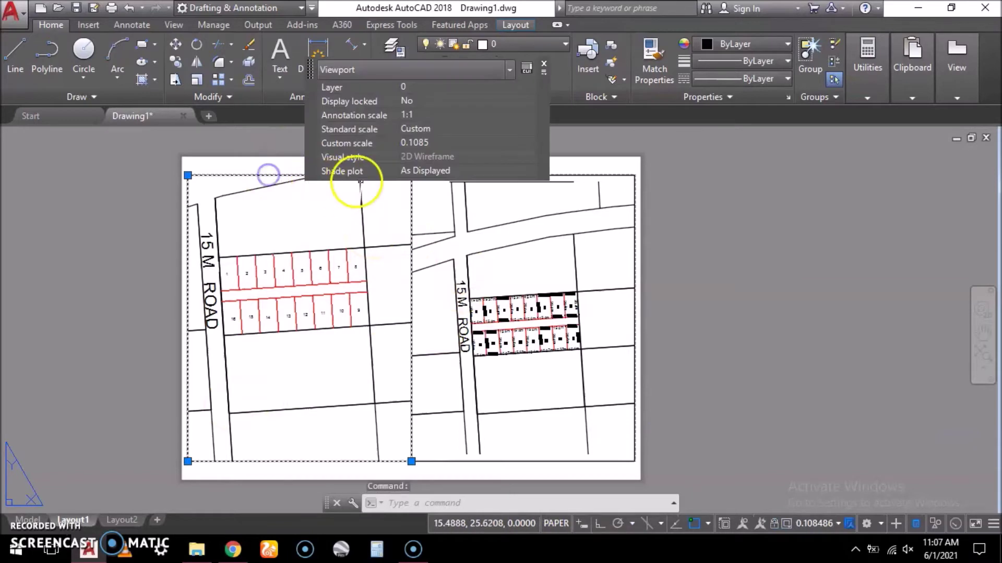
scroll(297, 300, "down", 2)
scroll(365, 222, "up", 2)
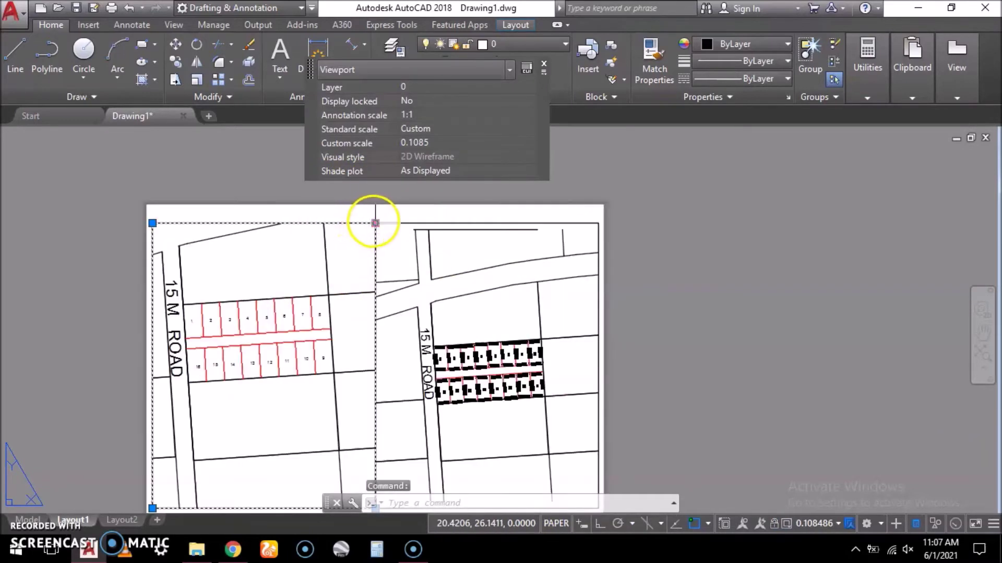
left_click(376, 223)
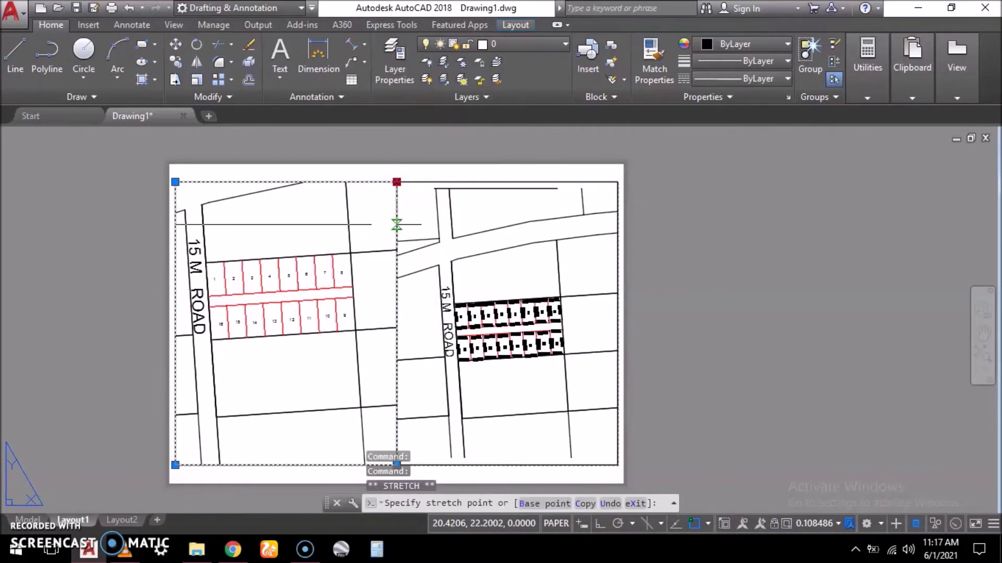
left_click(396, 228)
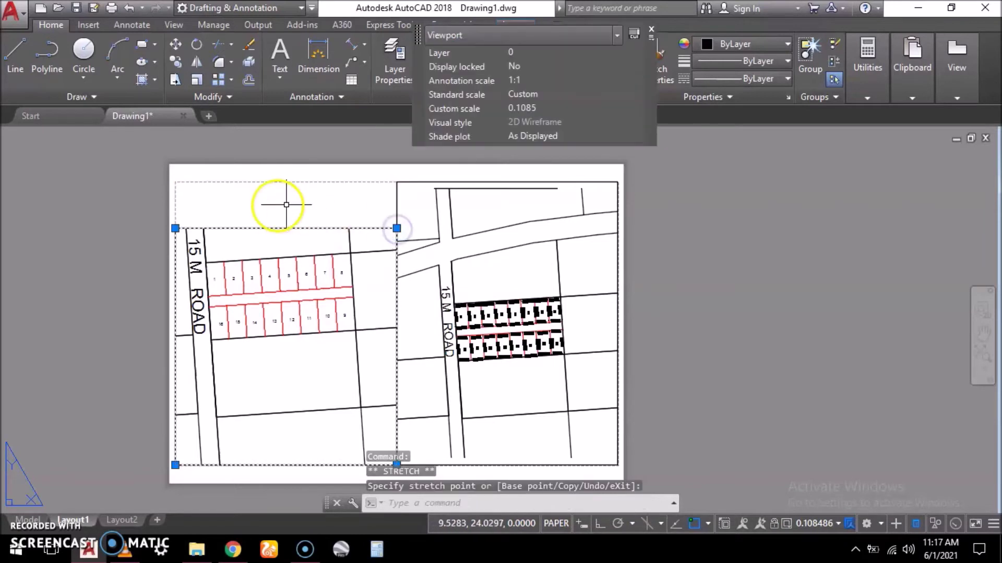
key("Escape")
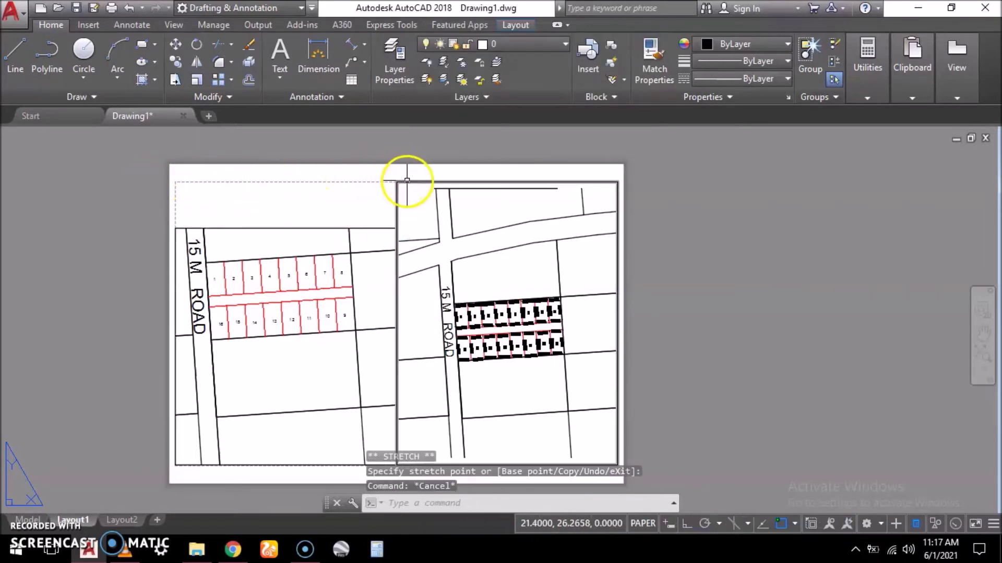
Step: Stretch the right viewport's top and bottom edges and the left viewport's bottom so both match
left_click(407, 181)
left_click(396, 182)
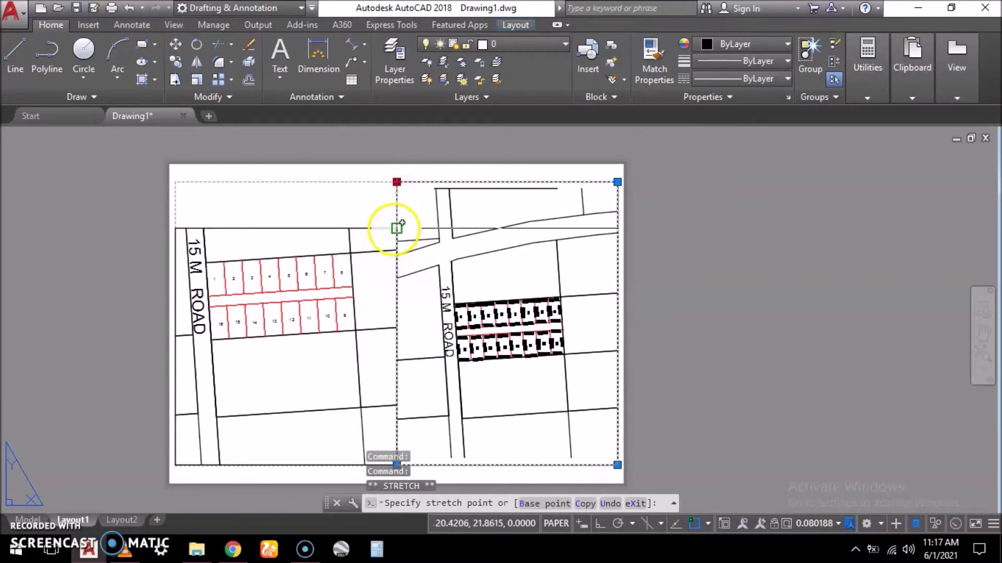
left_click(396, 228)
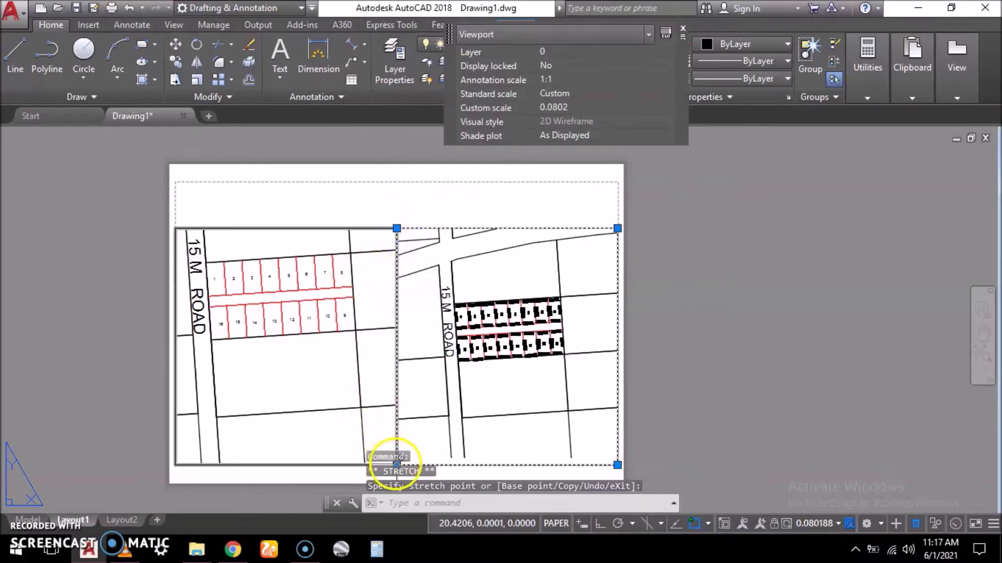
left_click(396, 465)
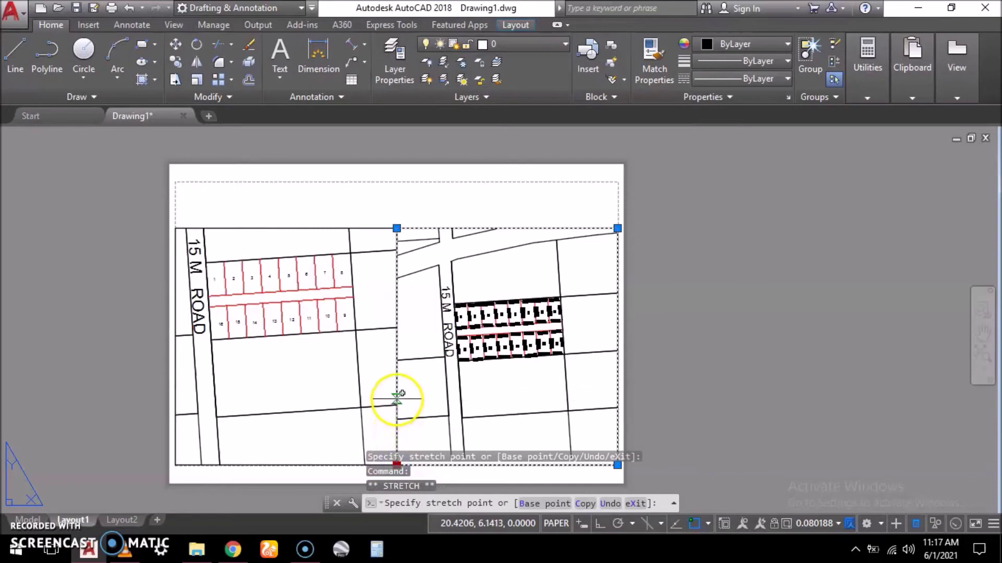
scroll(397, 399, "down", 2)
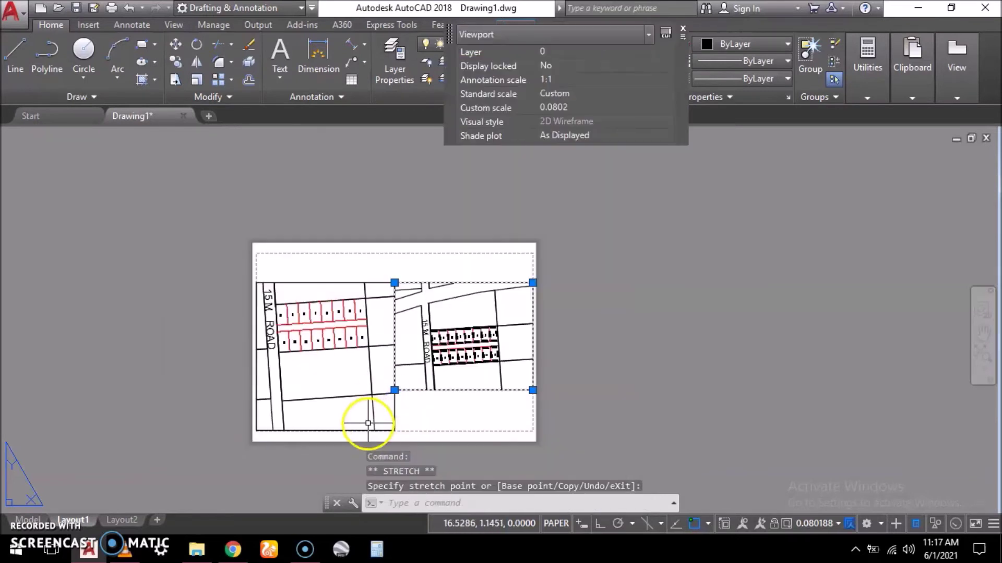
left_click(359, 432)
left_click(394, 431)
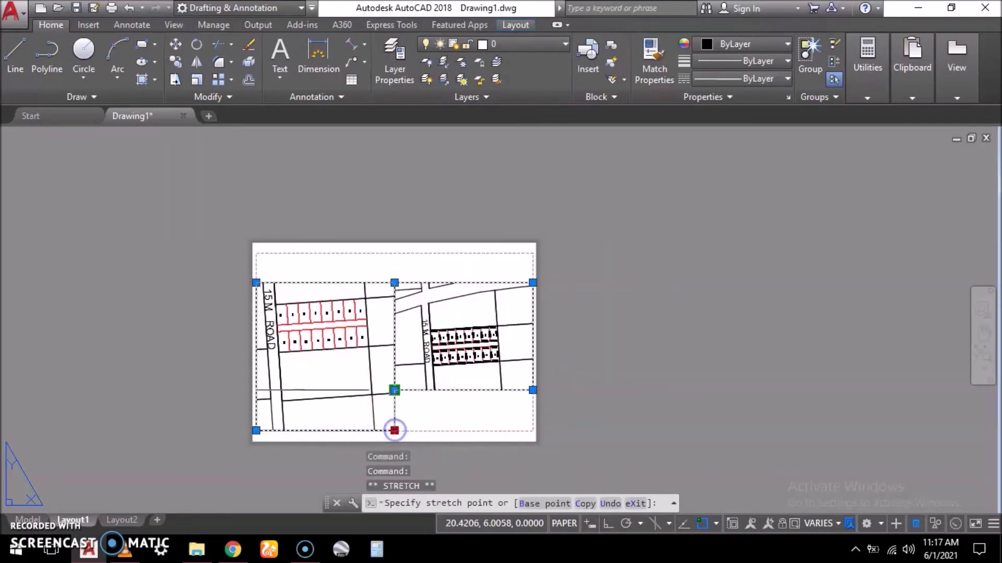
left_click(395, 389)
key("Escape")
Step: Pan the right viewport's plan to re-centre the lots, then return to paper space
scroll(397, 373, "up", 2)
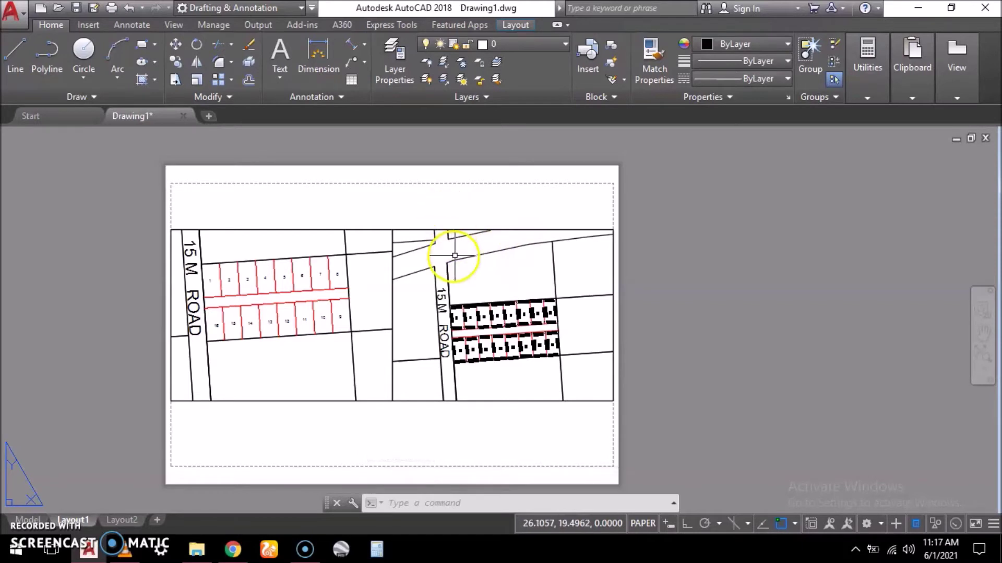
left_click(503, 281)
double_click(558, 302)
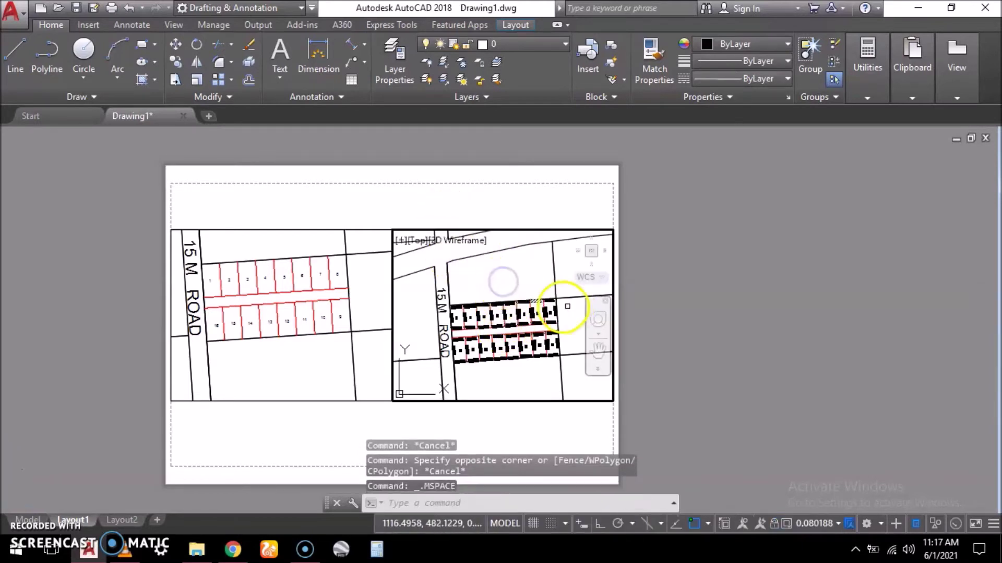
left_click(595, 349)
left_click_drag(510, 339, 507, 326)
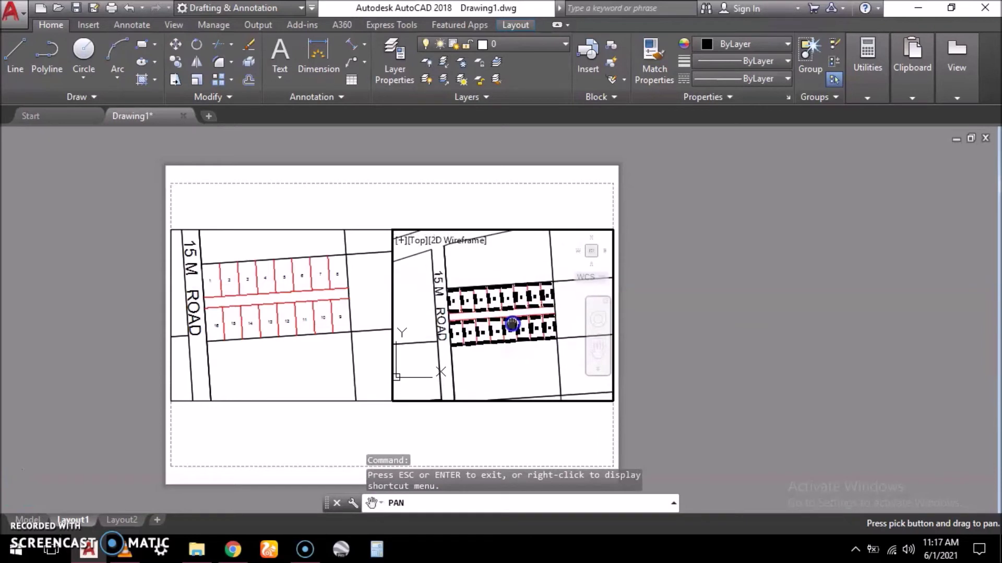
double_click(659, 279)
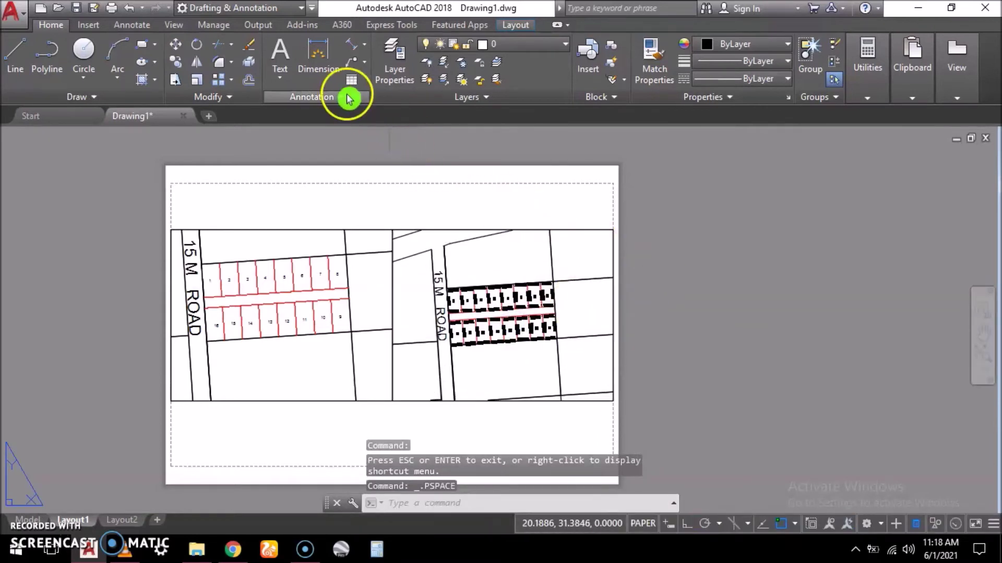
Step: Start single-line text with Fit justification on a horizontal baseline above the right viewport
left_click(279, 83)
left_click(317, 134)
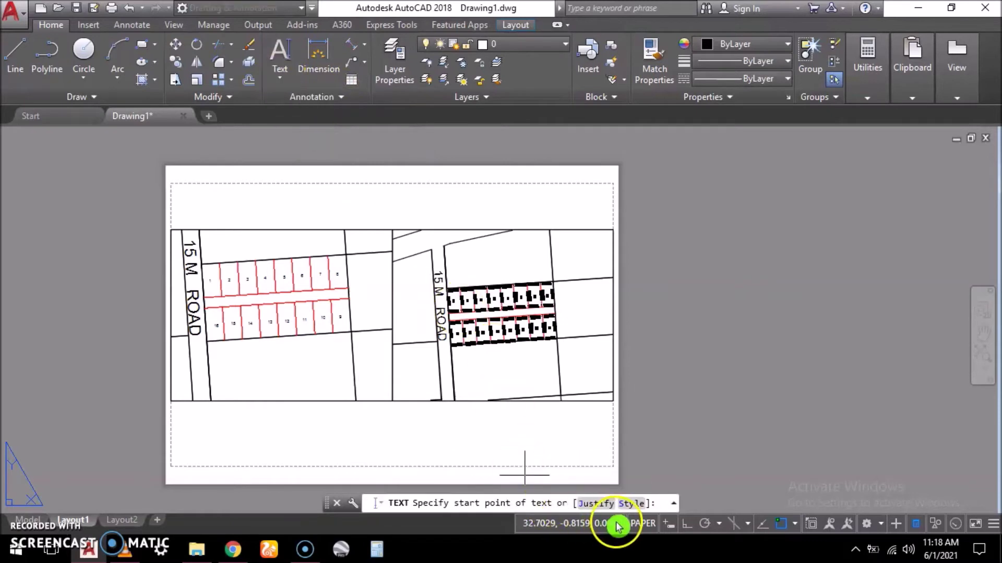
left_click(596, 503)
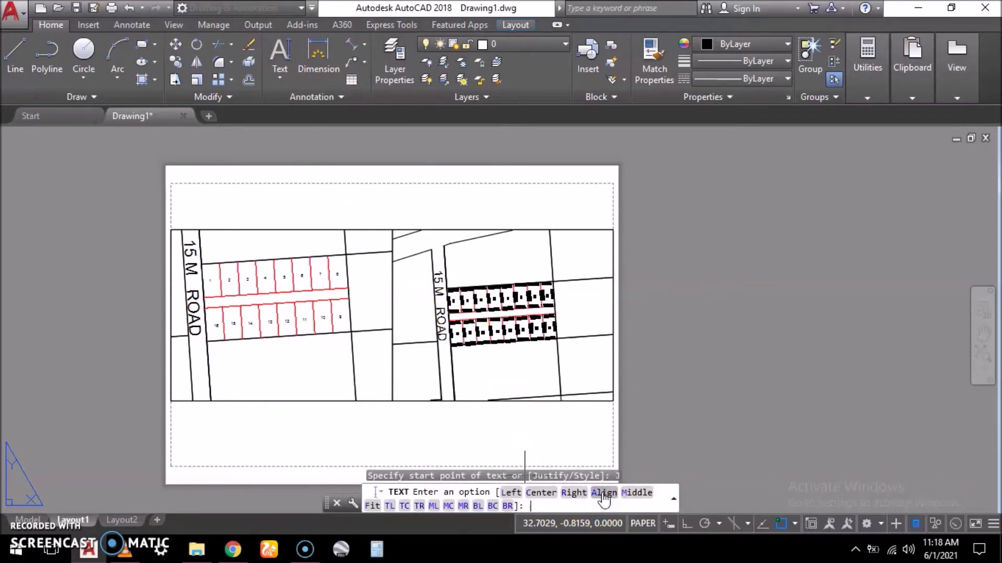
left_click(603, 493)
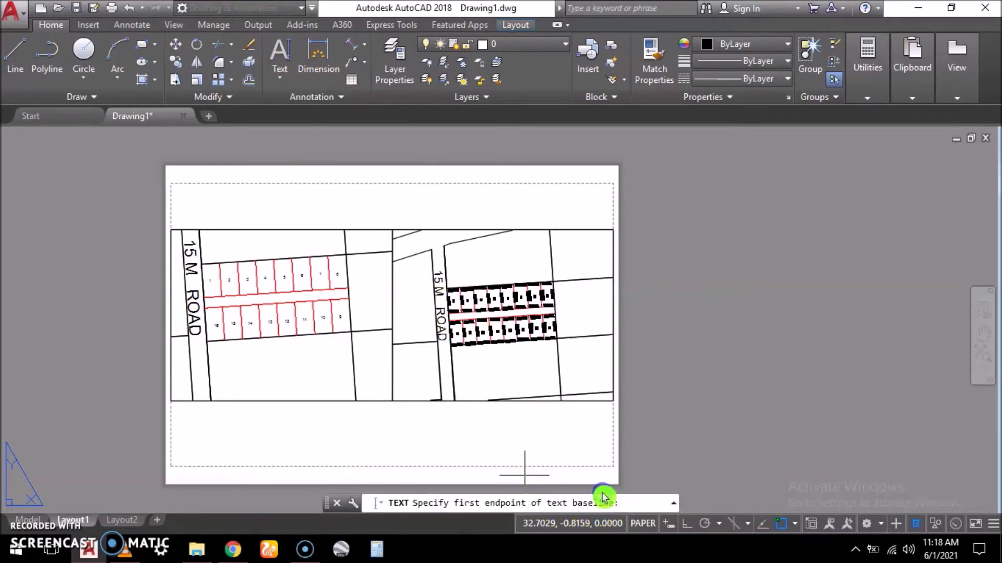
scroll(404, 230, "up", 5)
left_click(396, 217)
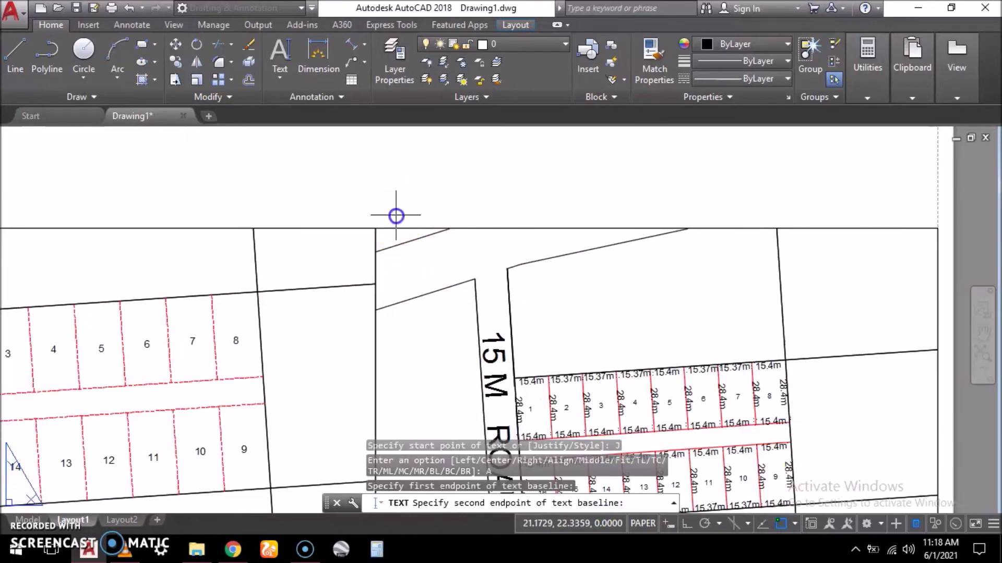
scroll(397, 217, "down", 5)
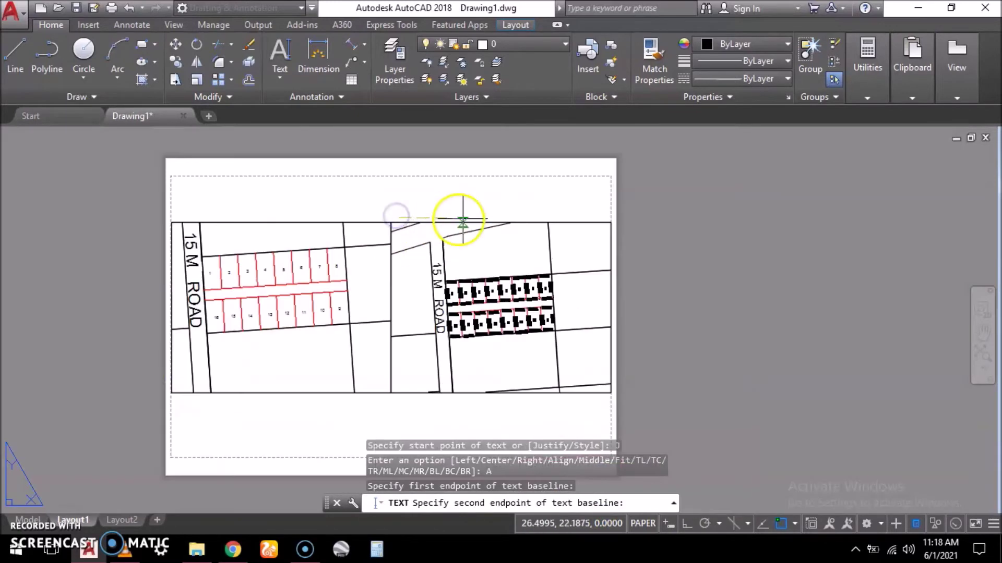
left_click(673, 523)
scroll(521, 213, "up", 4)
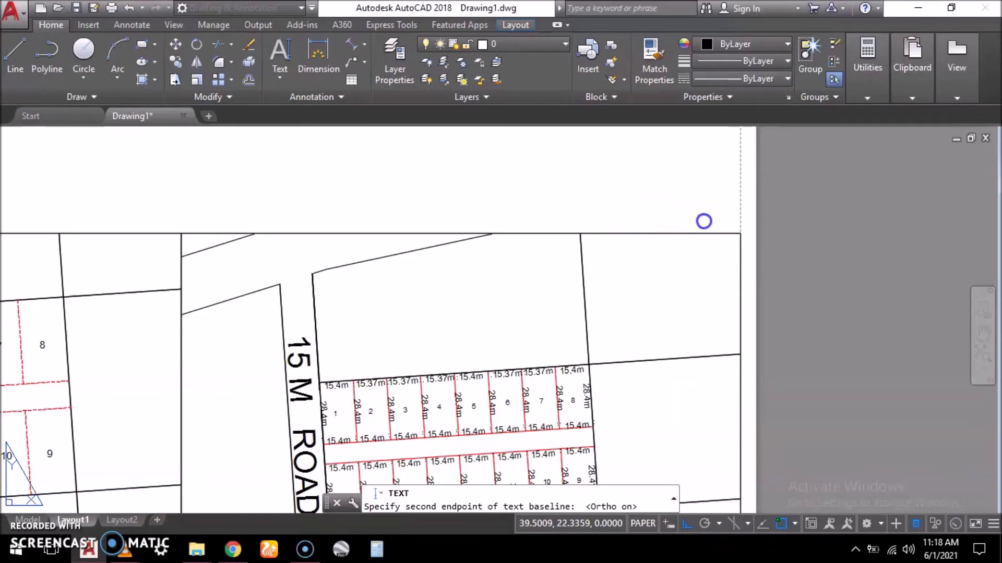
scroll(704, 221, "down", 5)
left_click(532, 338)
Step: Enter the title 'KONZA SOUTH/KONZA SOUTH BLOCK 5(KONZA)/300', correcting the misplaced slash
type("KO")
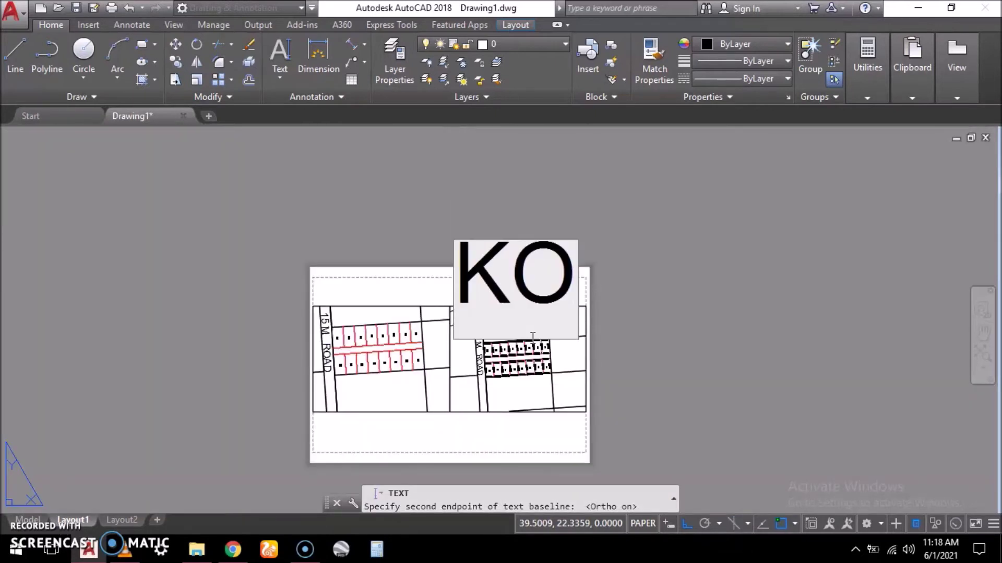
type("NZA")
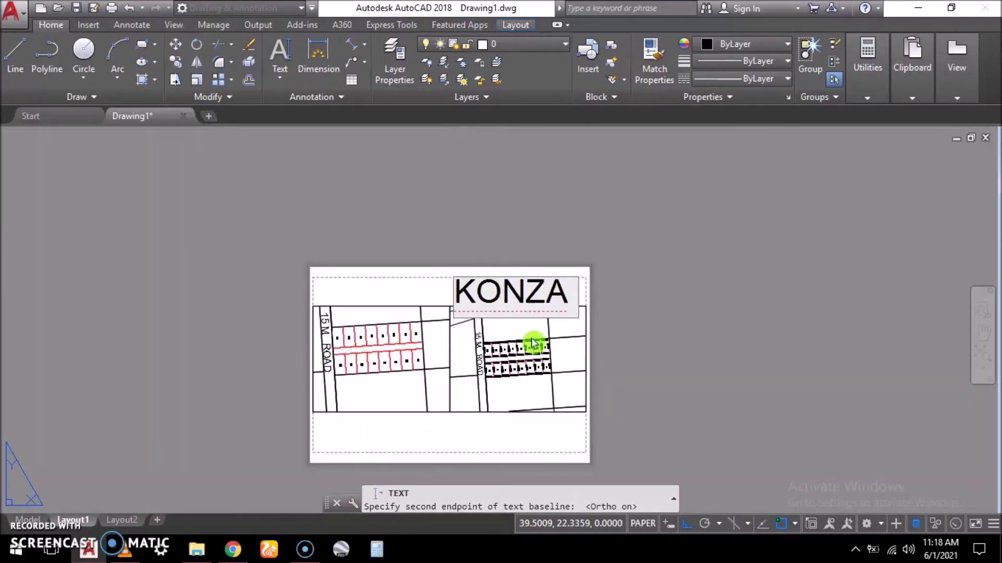
type(" SOUTH/")
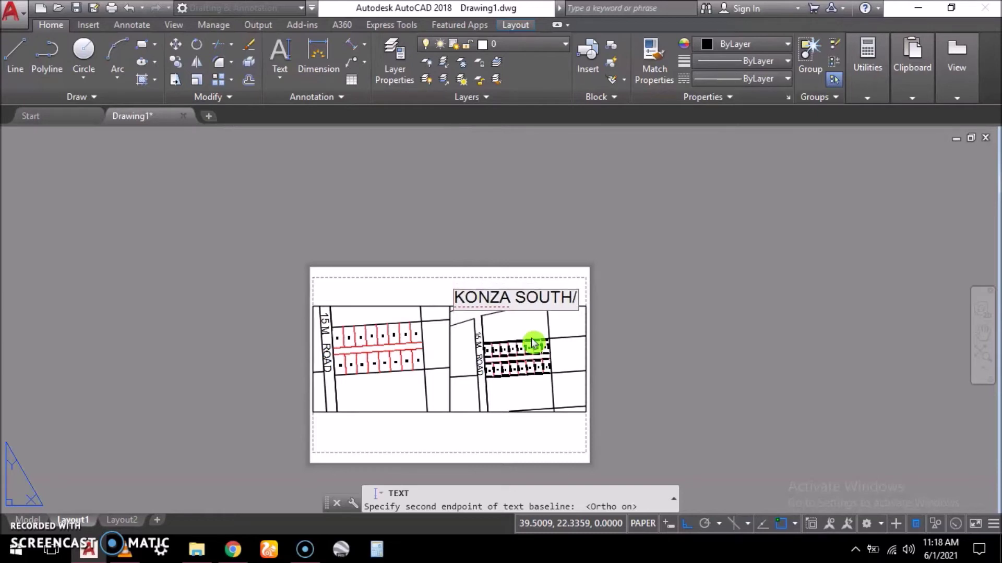
type("KONZA")
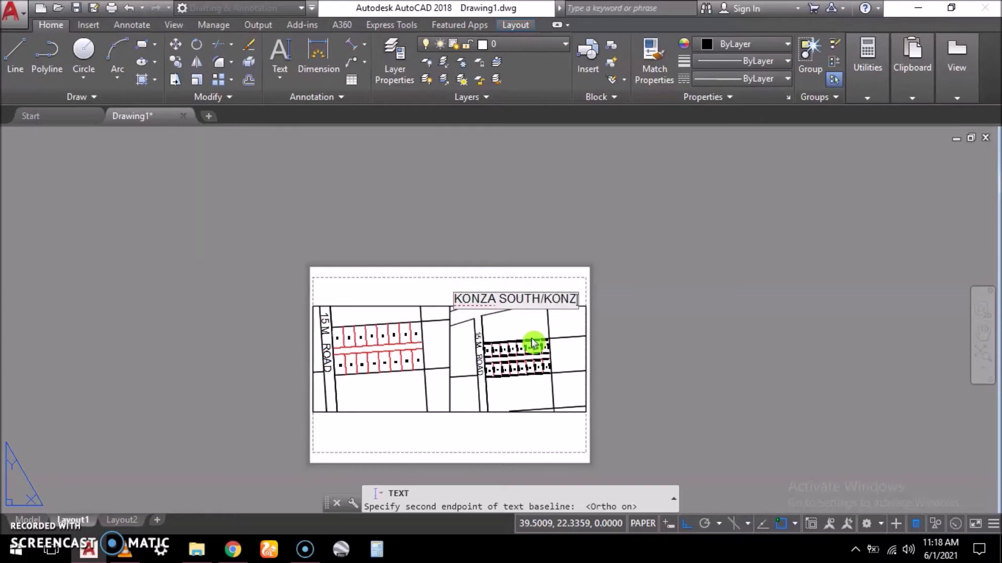
type(" SOUTH")
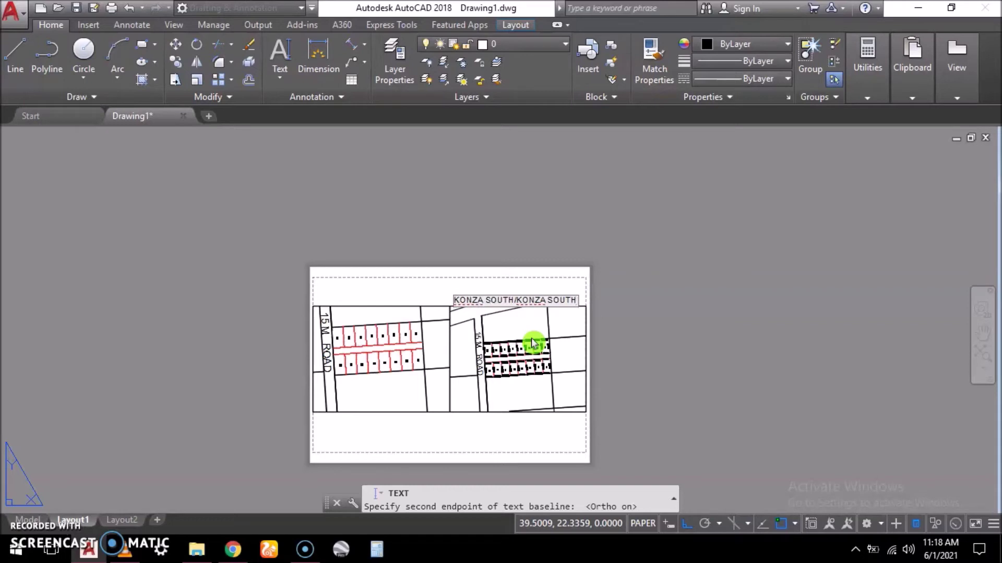
type(" BLOC")
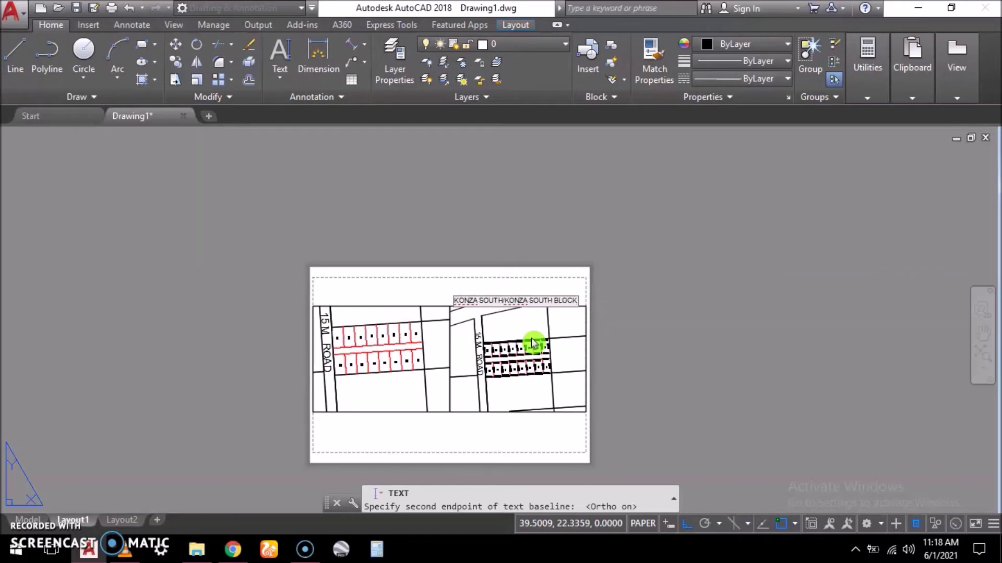
type("K 5")
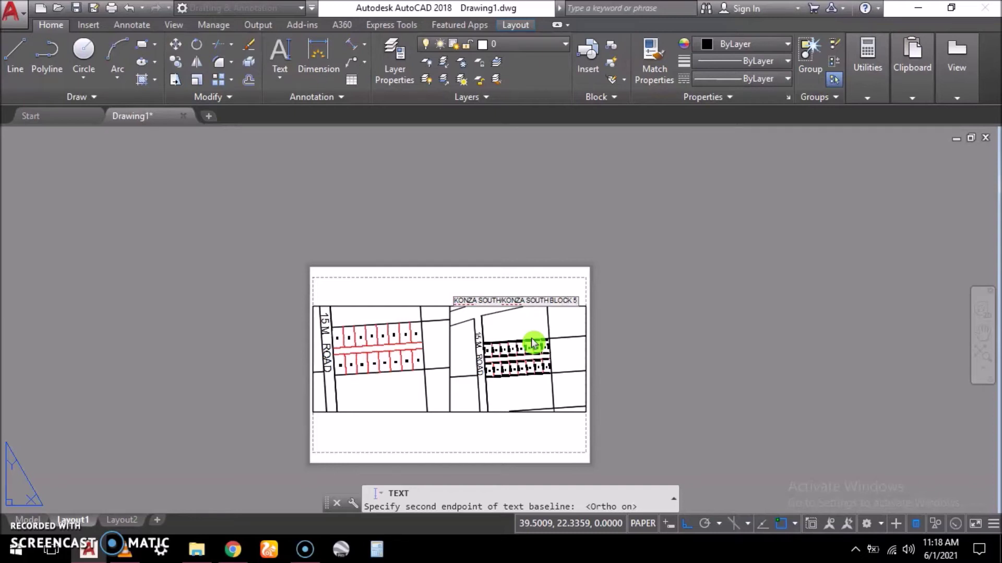
type("()")
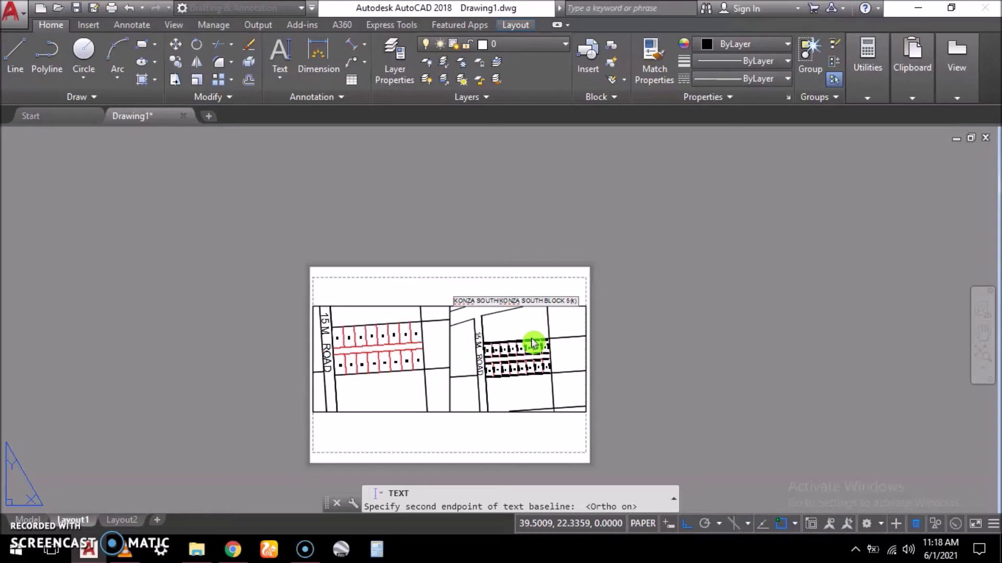
type("KONZA")
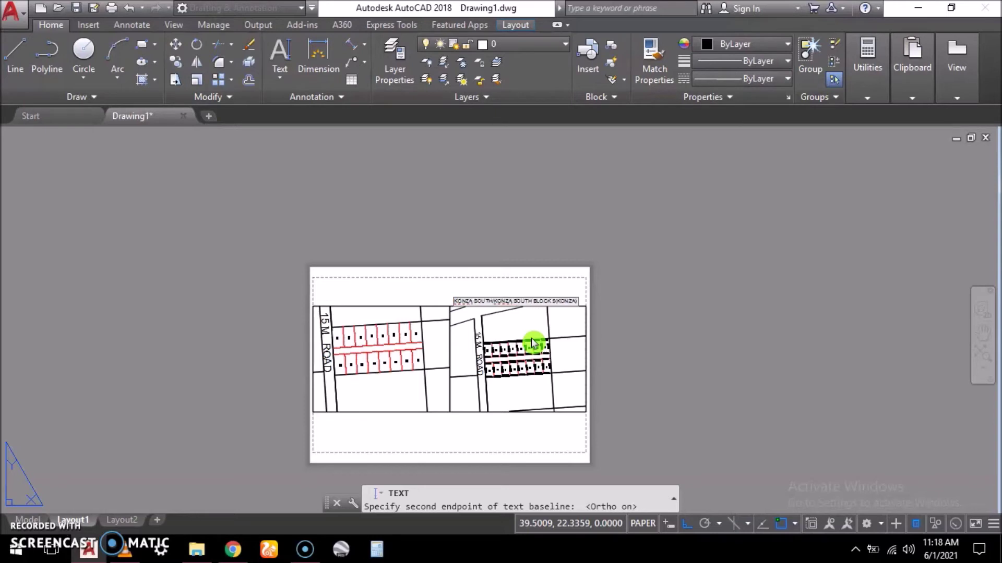
type("/")
scroll(555, 314, "up", 4)
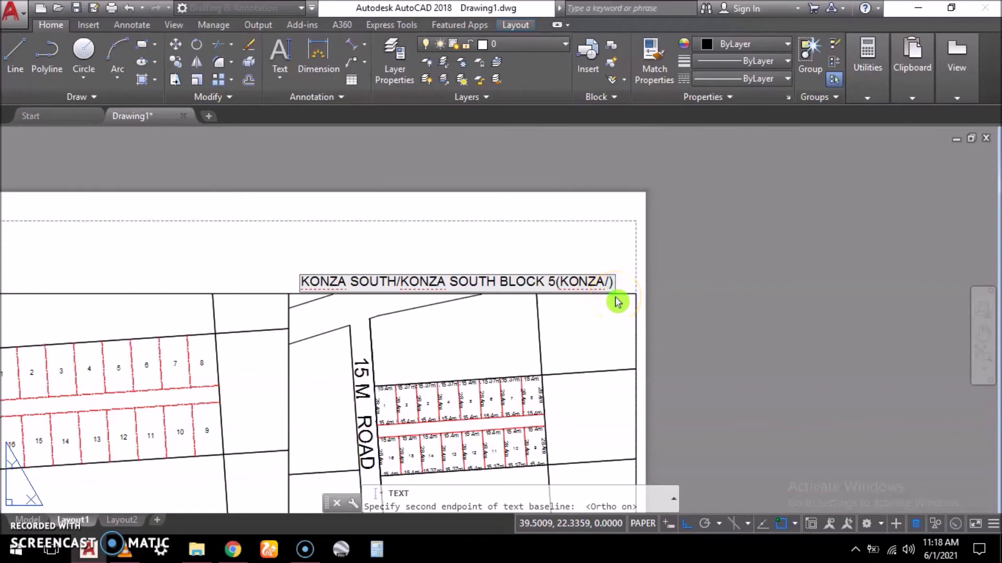
type("300")
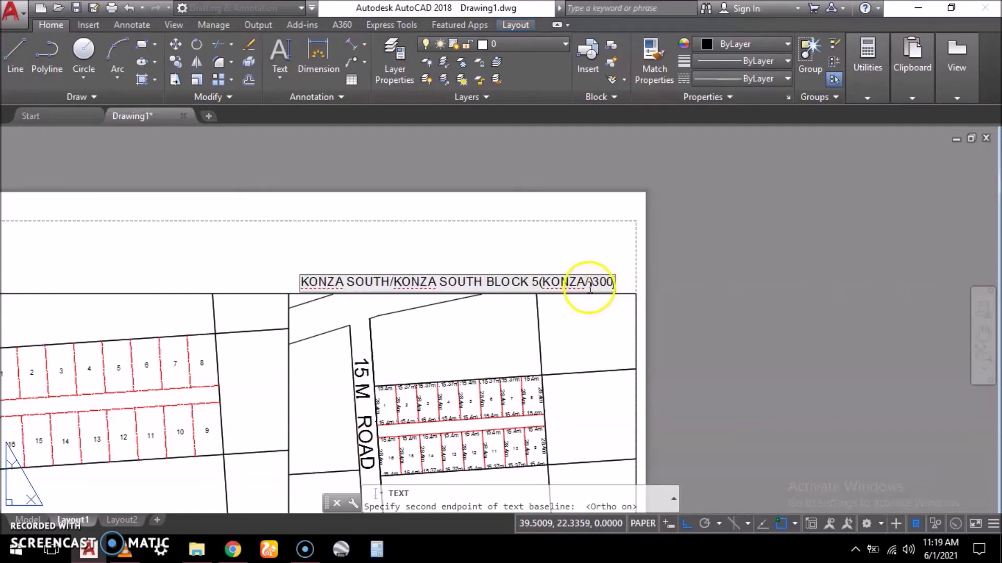
key("BackSpace")
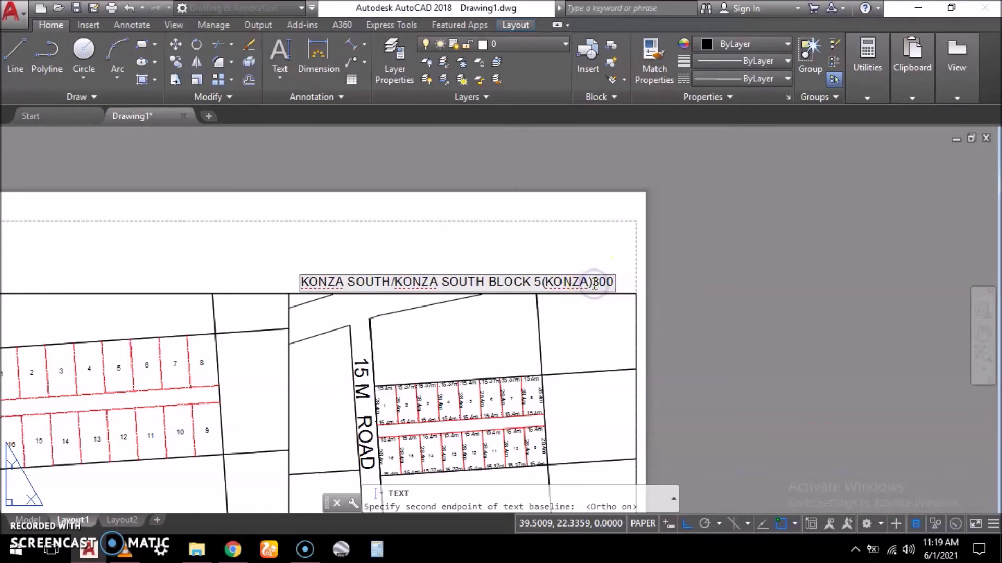
type("/")
left_click(420, 353)
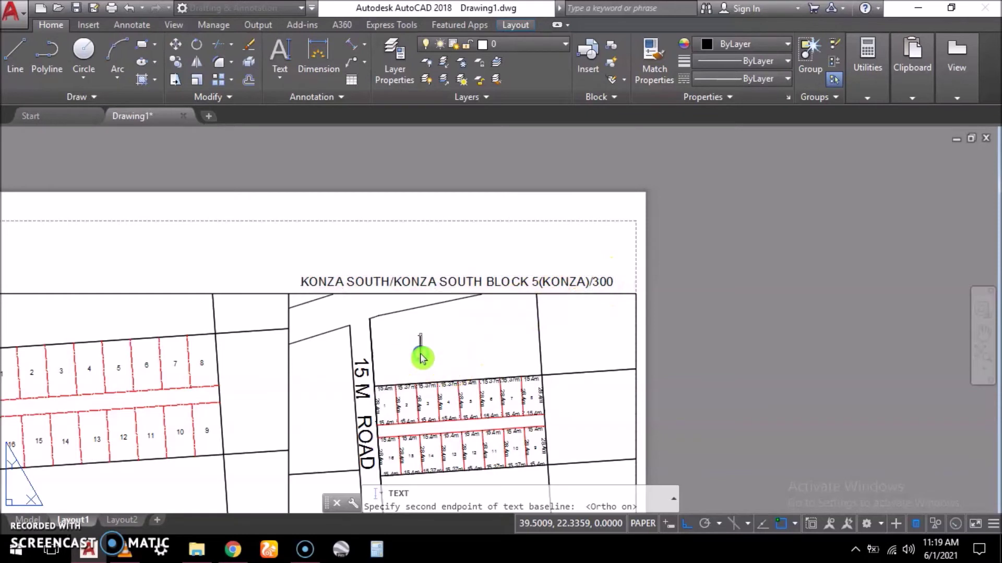
key("Escape")
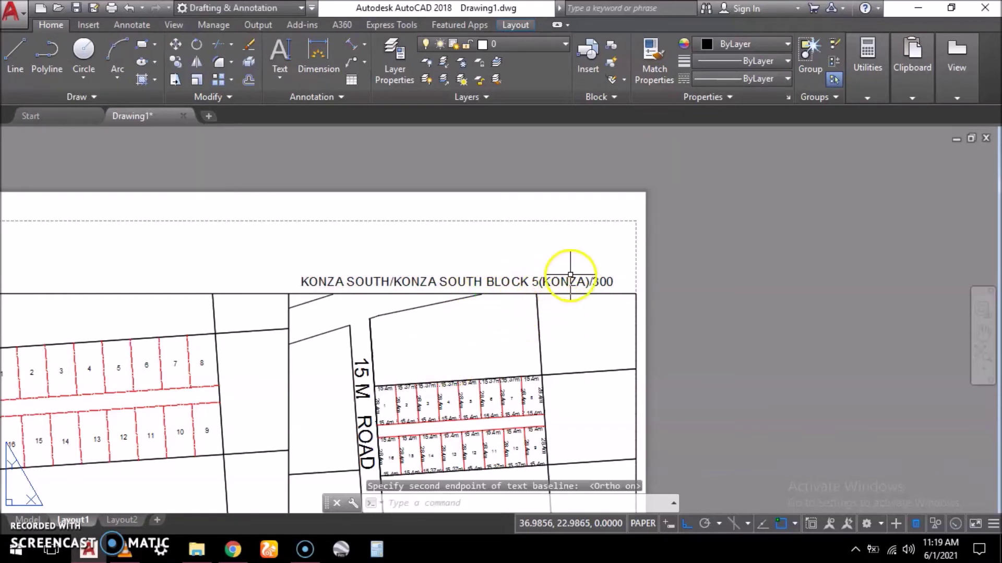
scroll(465, 272, "down", 2)
Step: Start Align-justified single-line text between two baseline points under the title
left_click(278, 75)
left_click(302, 128)
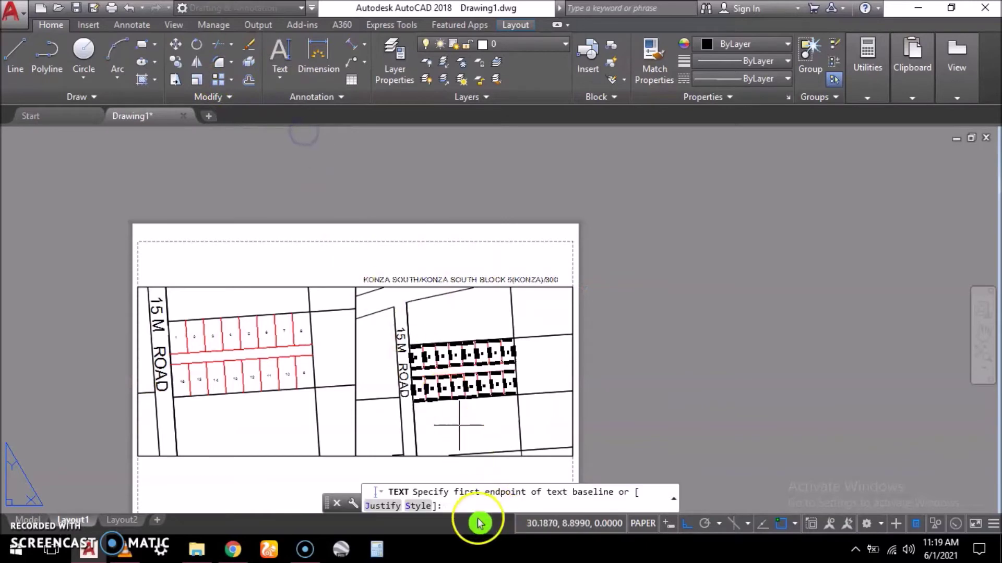
left_click(383, 506)
left_click(590, 499)
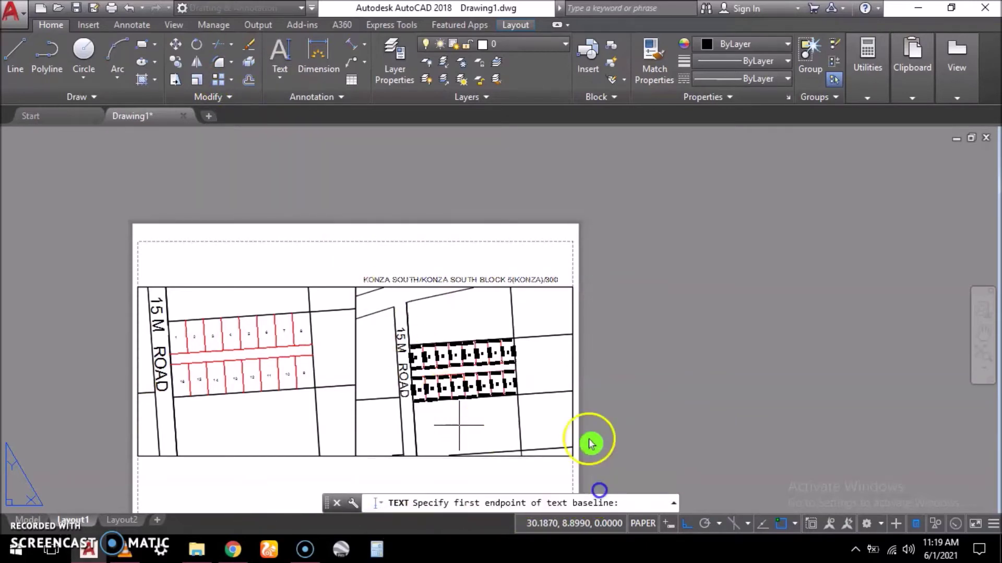
scroll(528, 297, "up", 5)
left_click(497, 285)
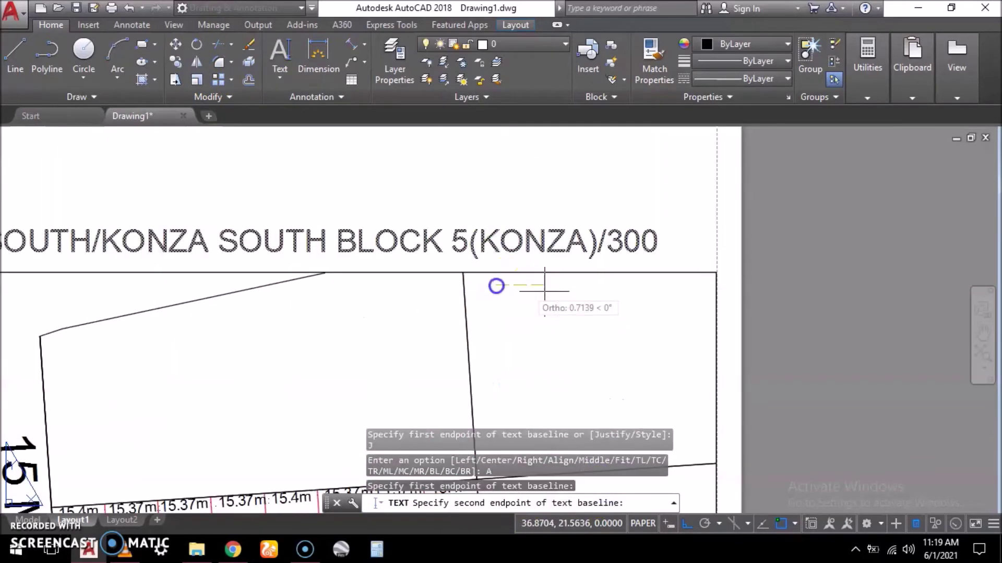
left_click(673, 295)
Step: Enter the label 'Sheet No. 19' and zoom out to show the whole sheet
type("S")
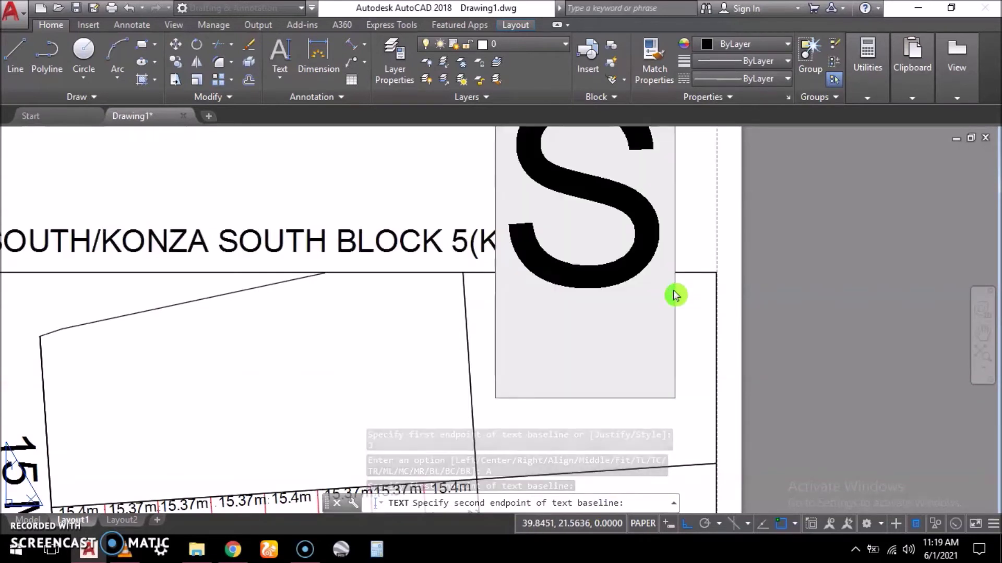
type("heet No.")
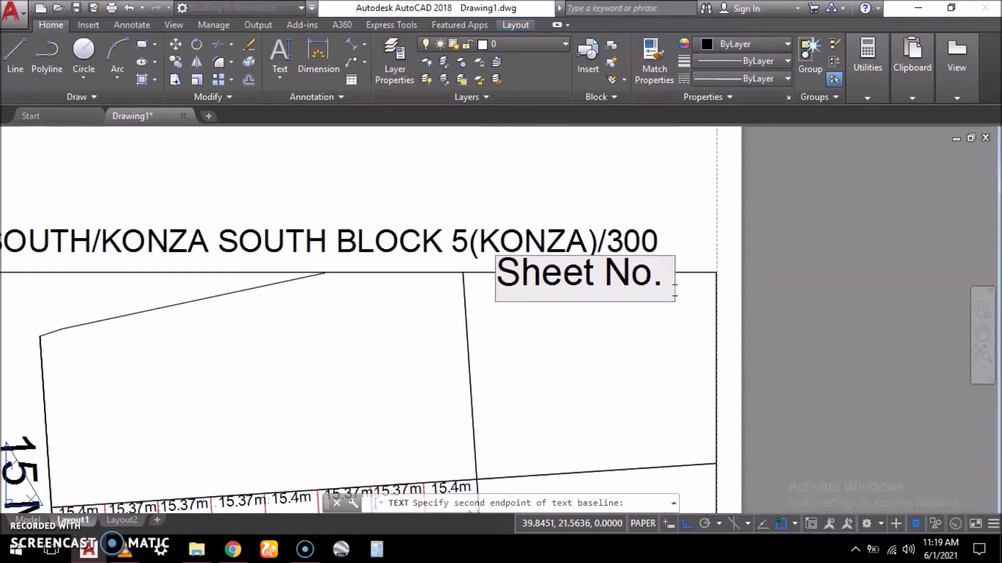
type(" 19")
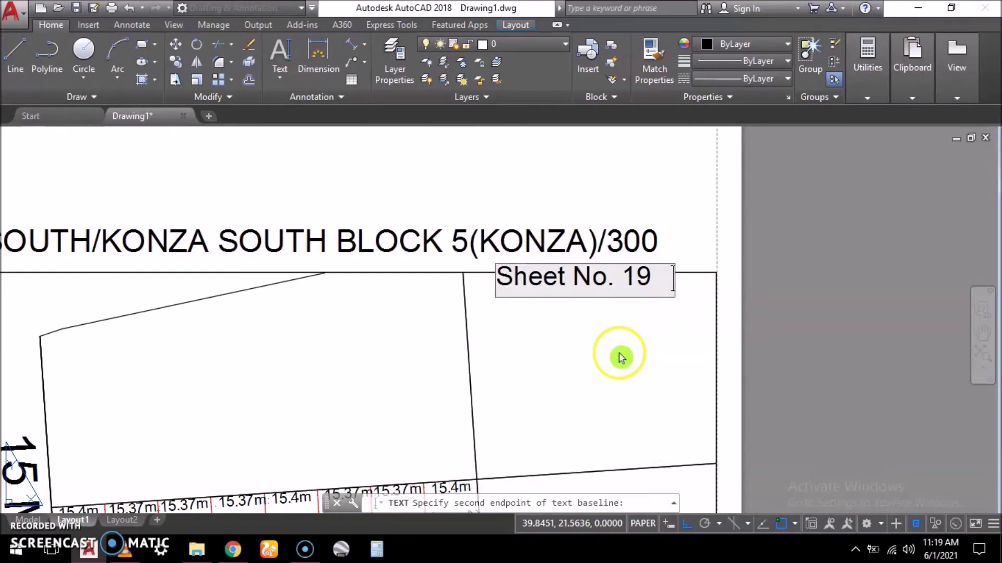
left_click(576, 361)
scroll(576, 361, "down", 5)
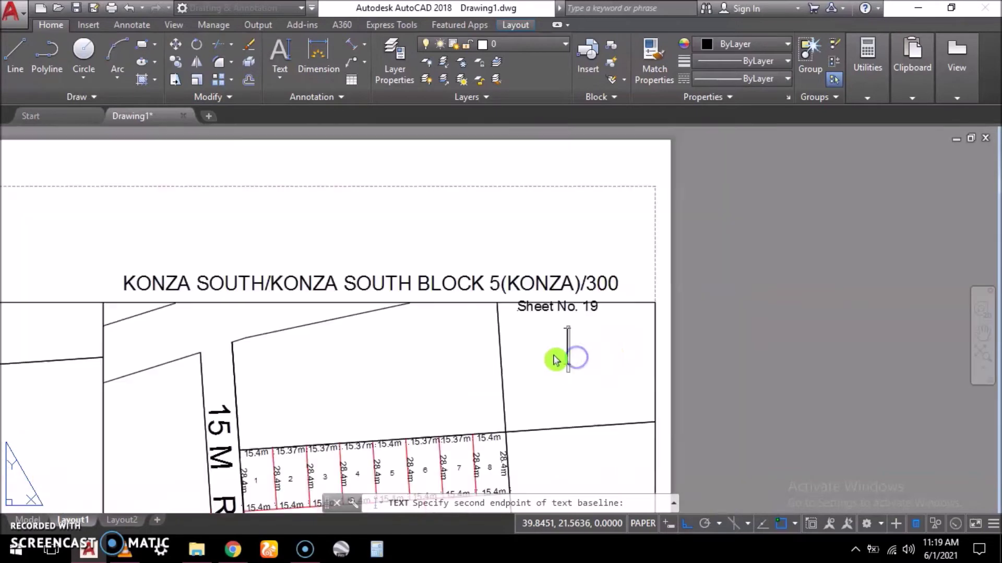
key("Escape")
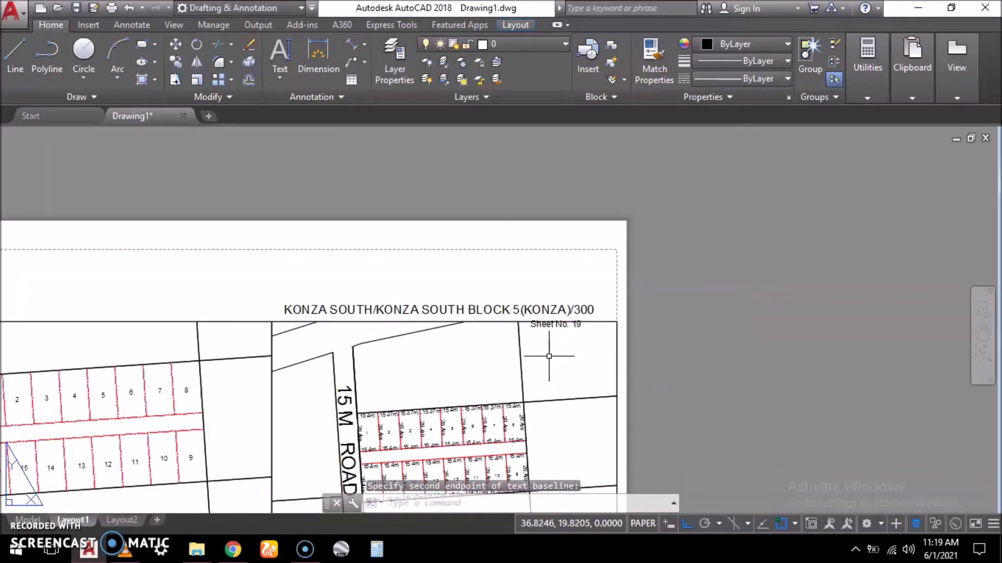
scroll(549, 357, "up", 1)
middle_click(543, 230)
middle_click(543, 230)
scroll(534, 268, "up", 4)
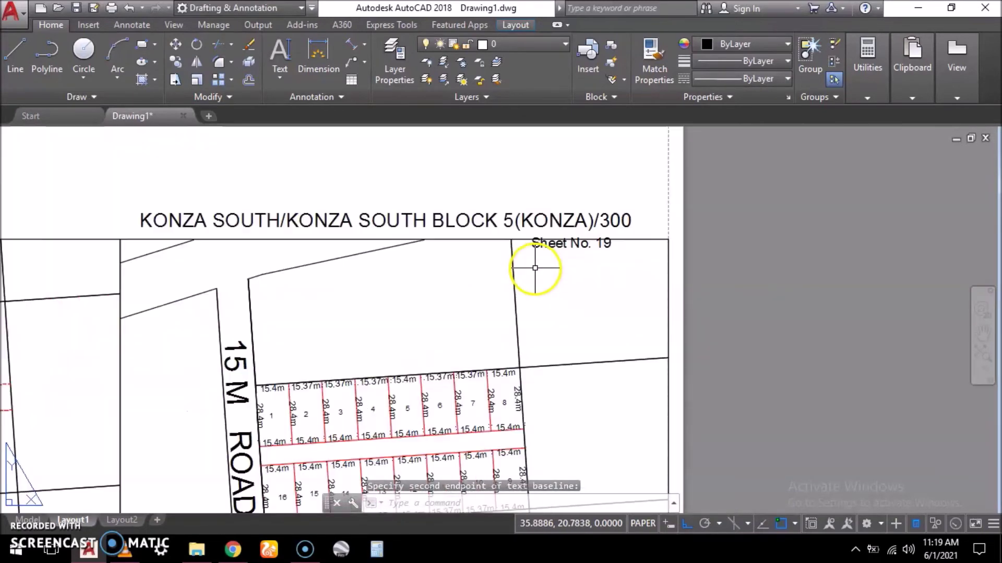
scroll(525, 234, "down", 4)
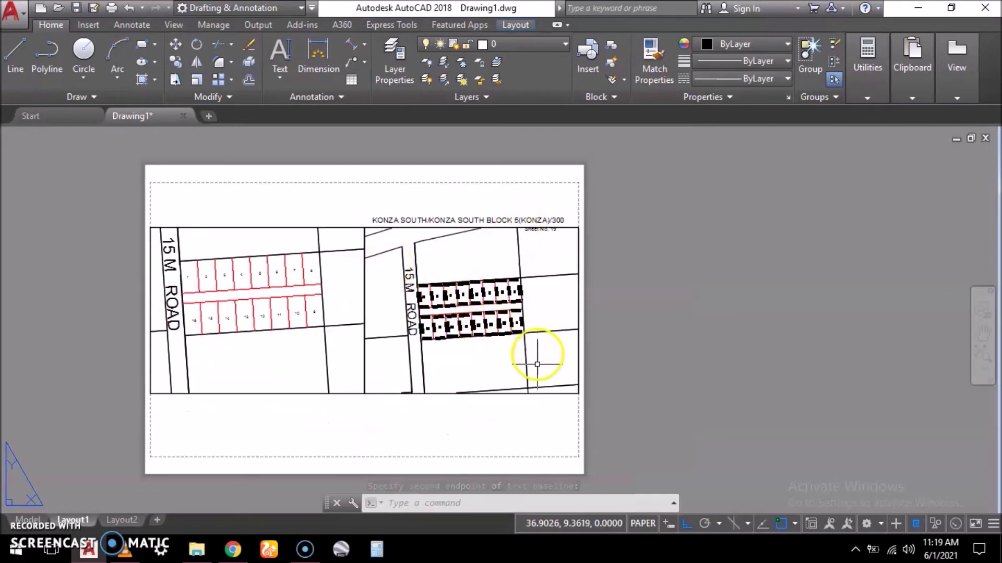
Step: Set the right viewport's scale to 1:10
left_click(557, 395)
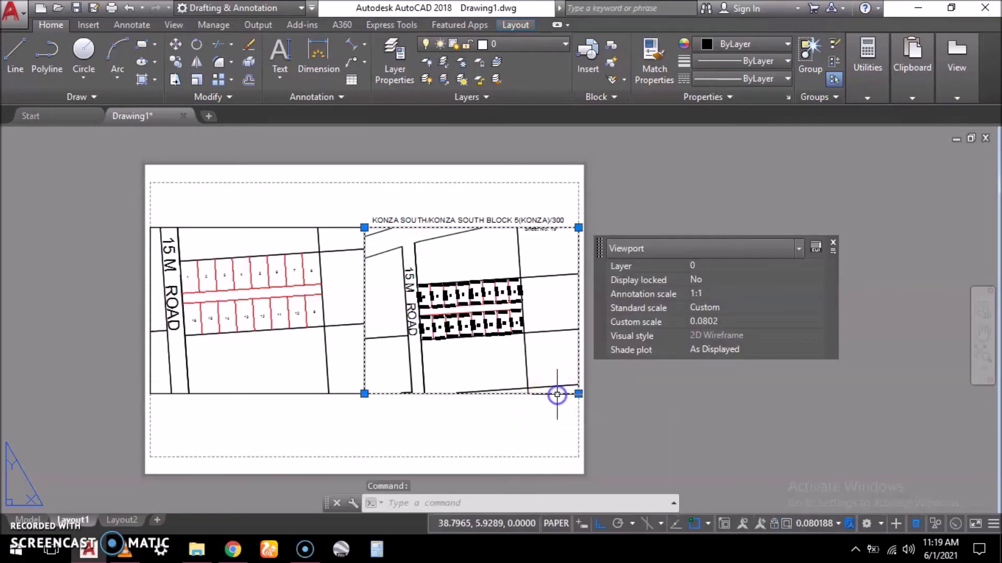
left_click(837, 528)
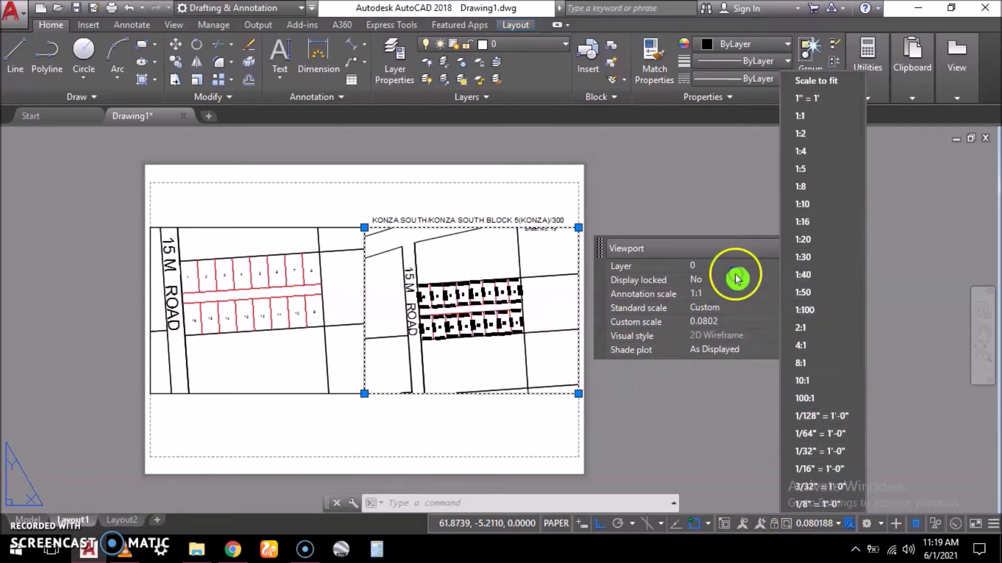
left_click(803, 204)
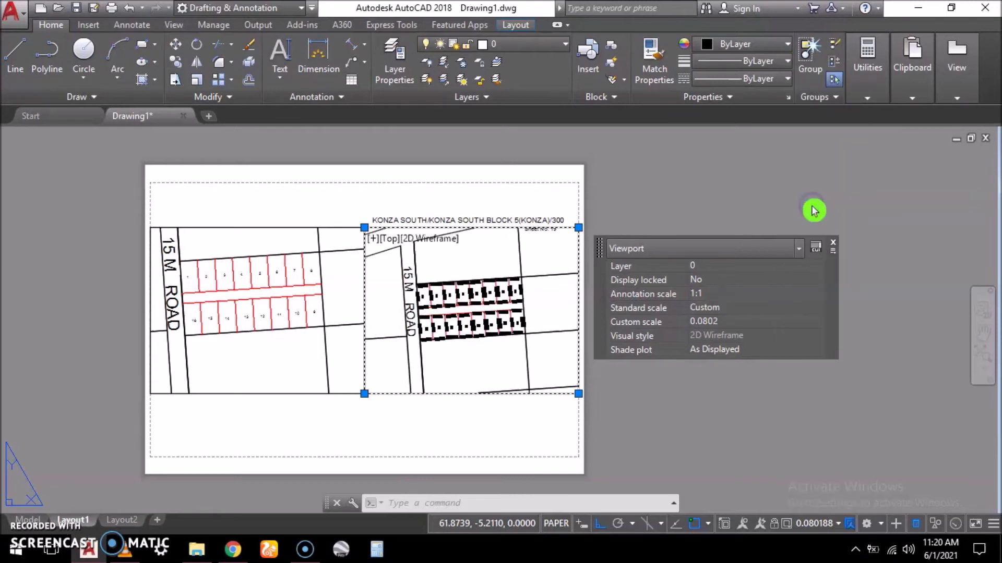
key("Escape")
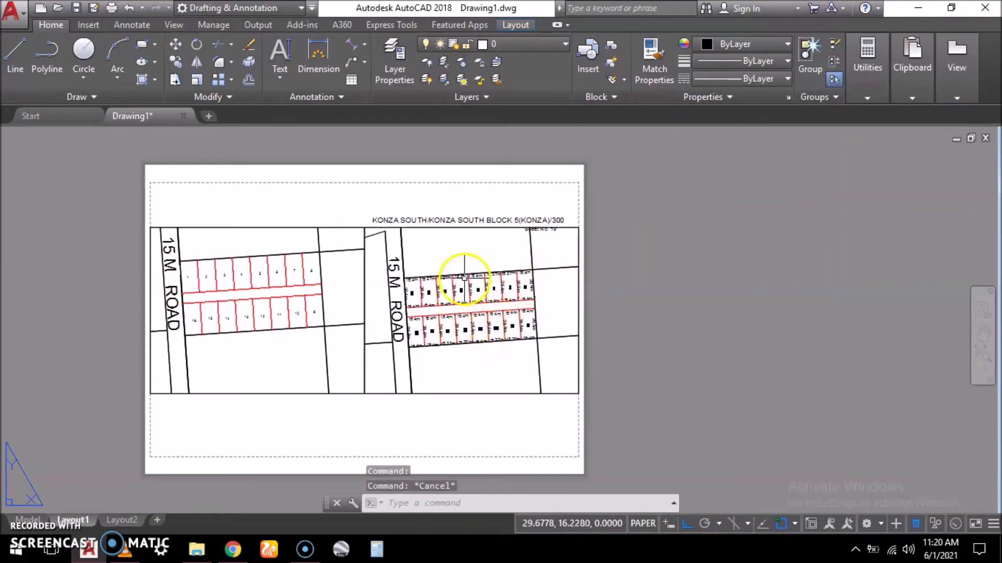
Step: Set the left viewport's scale to 1:10 as well
left_click(297, 394)
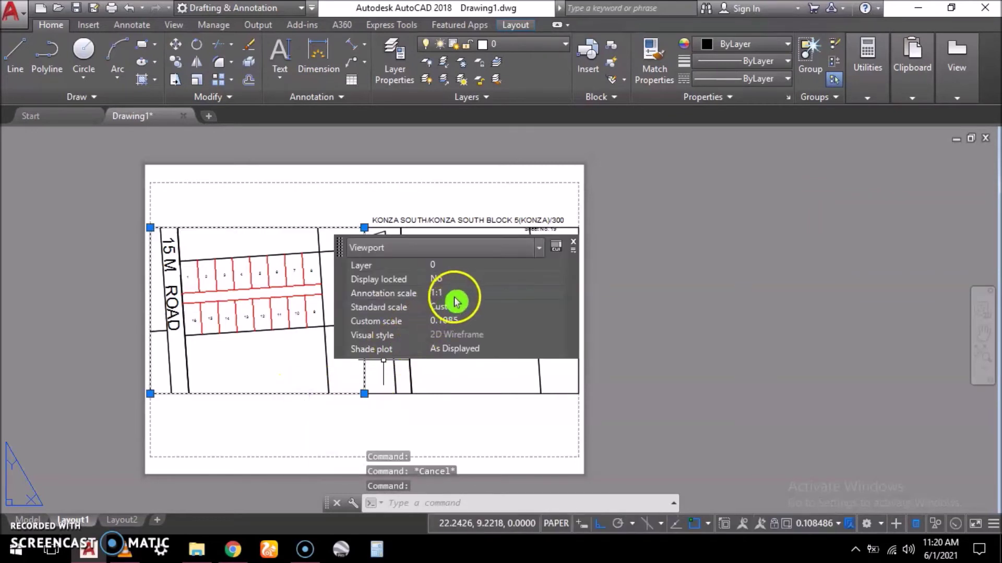
left_click(841, 530)
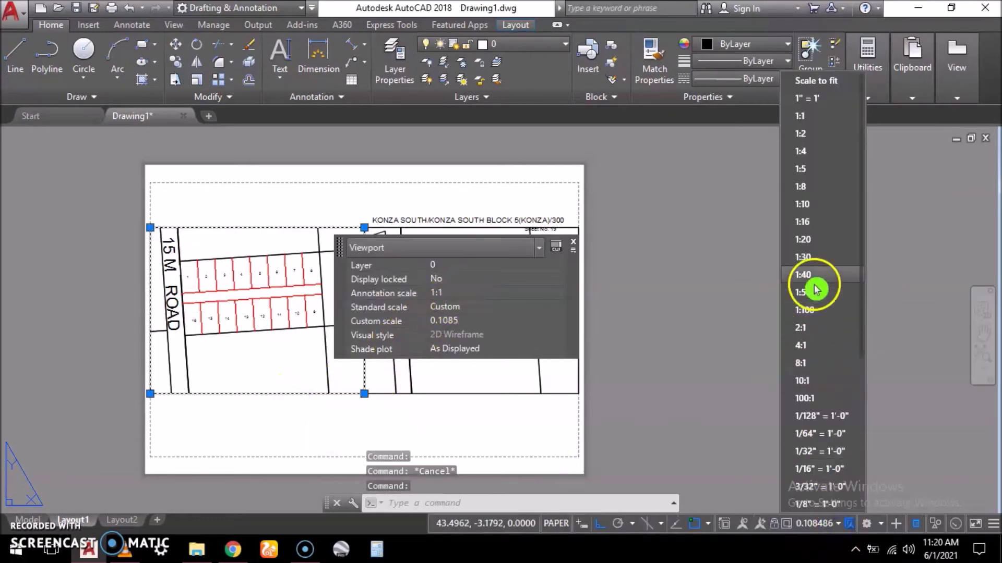
left_click(808, 210)
left_click(373, 351)
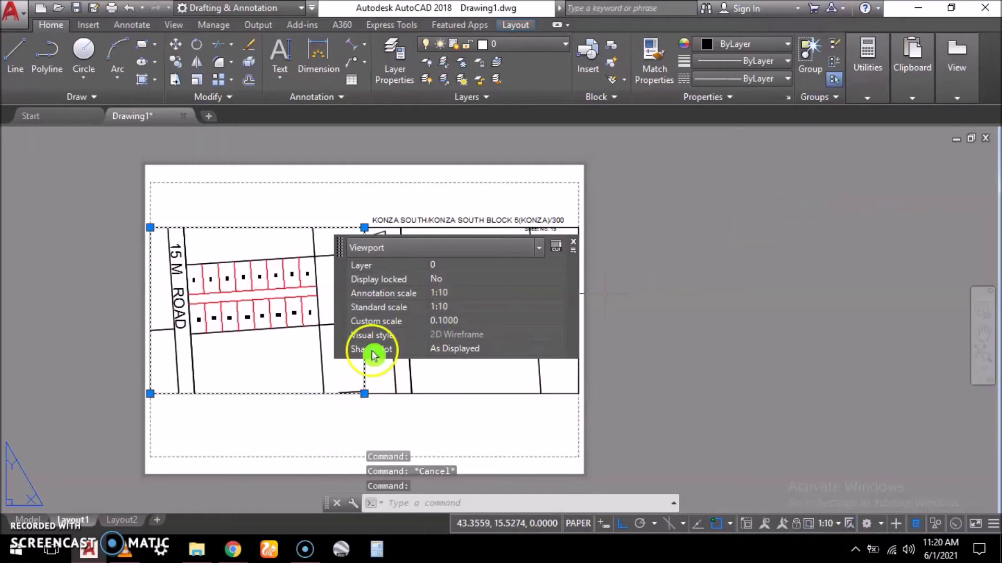
key("Escape")
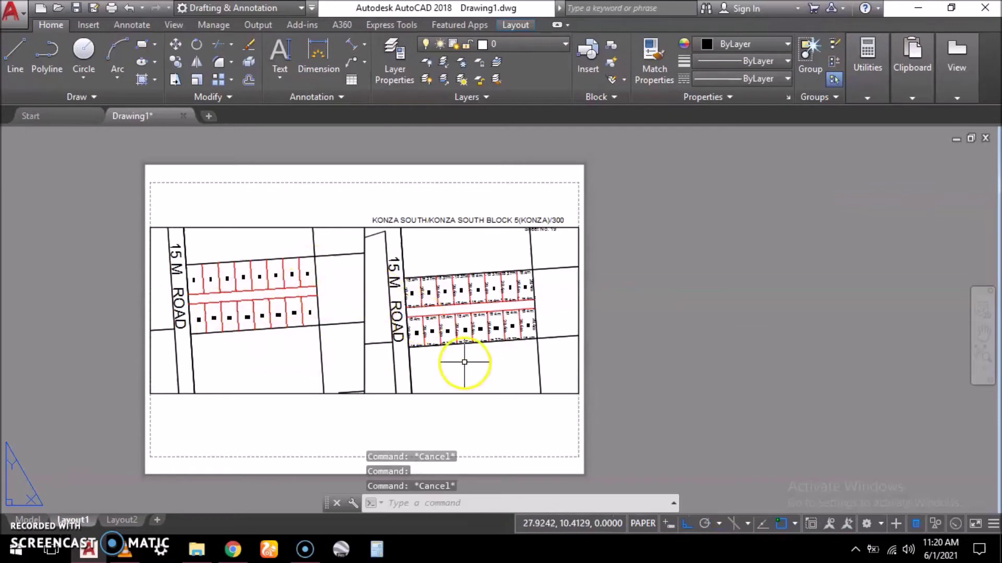
Step: Copy the Sheet No. 19 label to just below itself
scroll(534, 236, "up", 4)
scroll(535, 236, "up", 2)
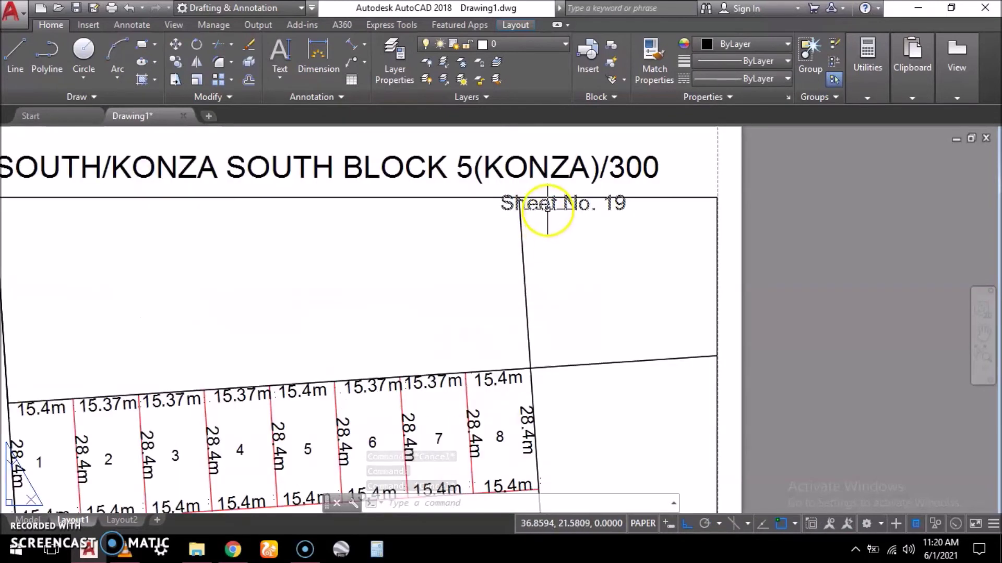
left_click(543, 206)
key("Escape")
left_click(176, 61)
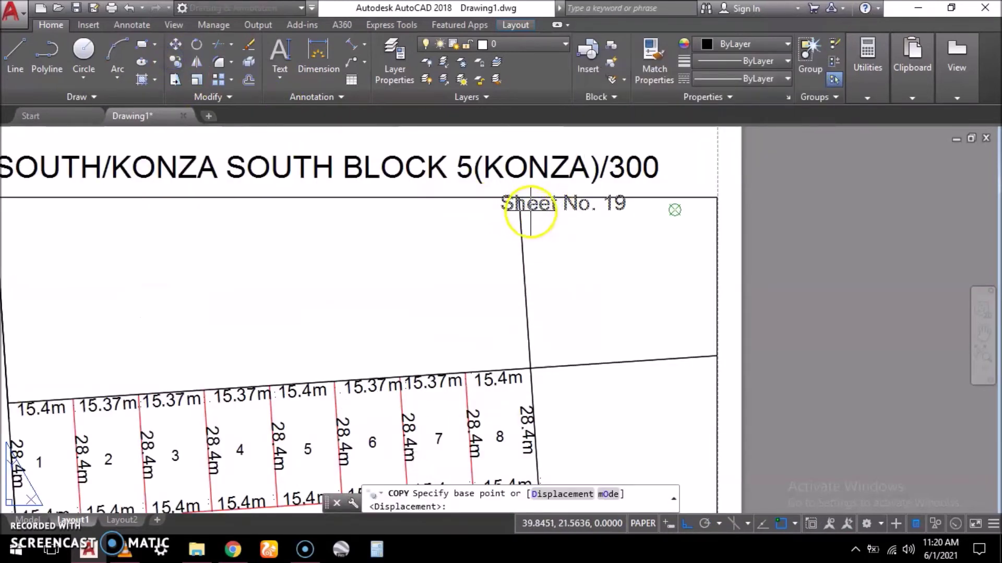
left_click(534, 216)
left_click(659, 238)
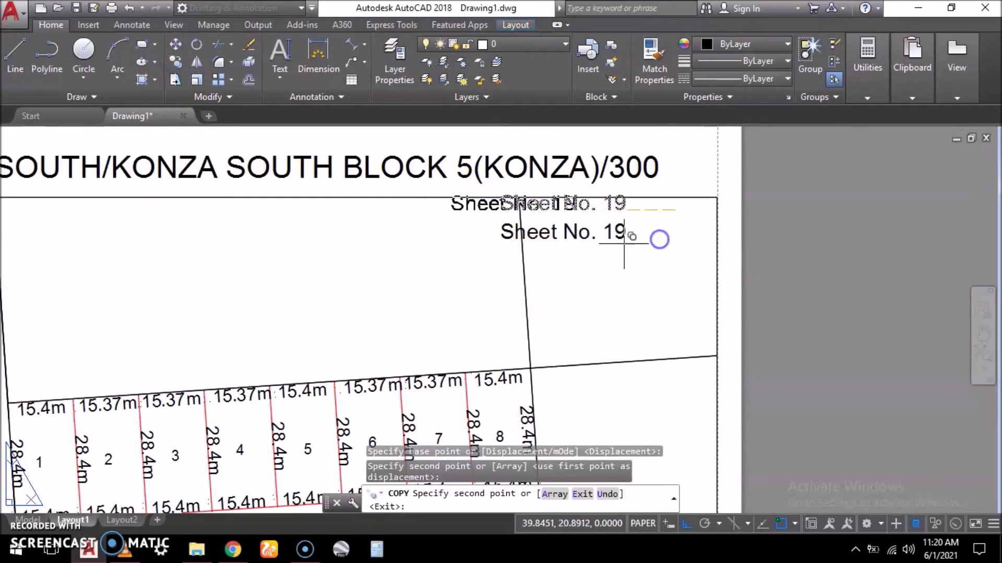
key("Escape")
Step: Retype the copied label as 'Scale 1:1,000', leaving Sheet No. 19 unchanged
left_click(533, 231)
double_click(534, 233)
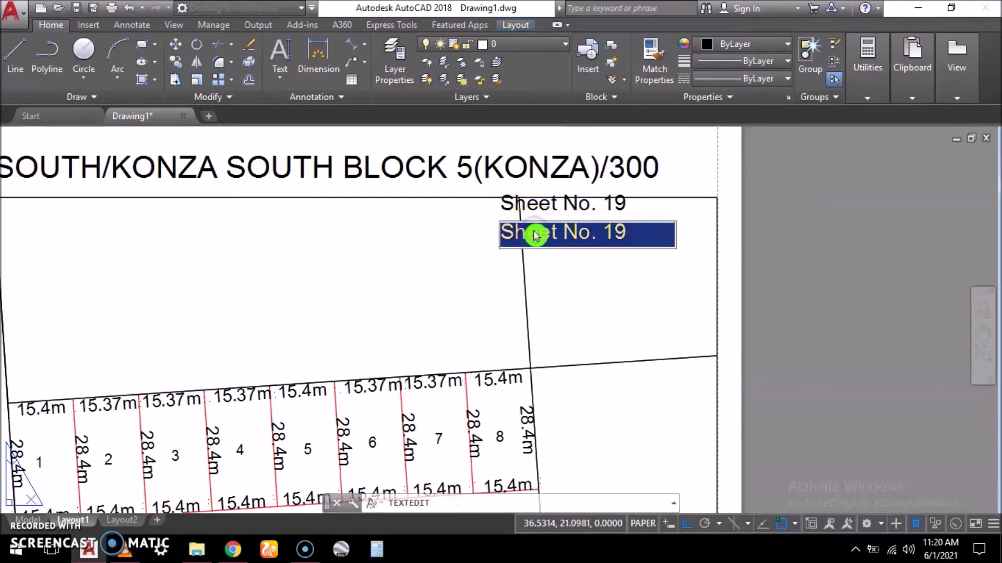
type("Sc")
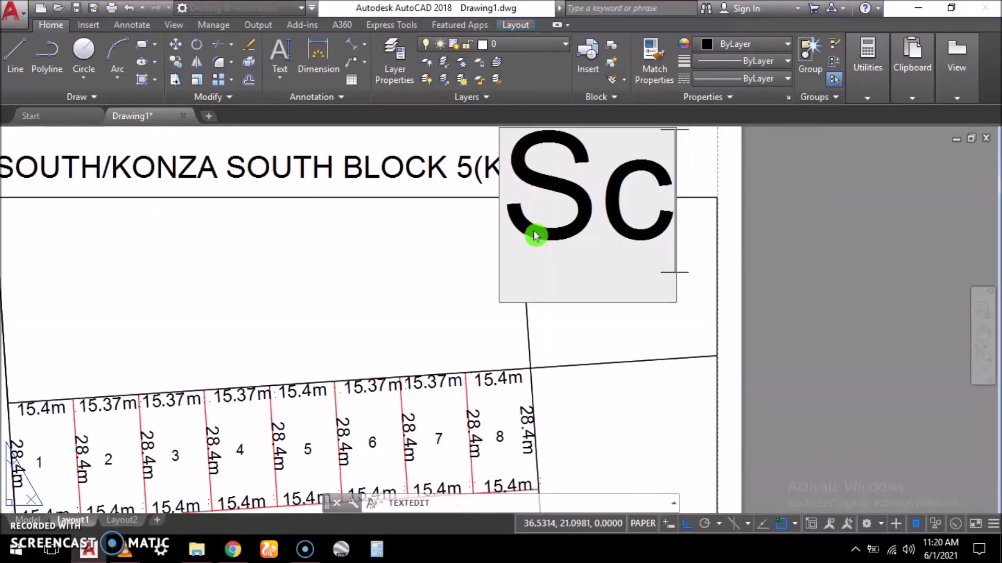
type("ale 1")
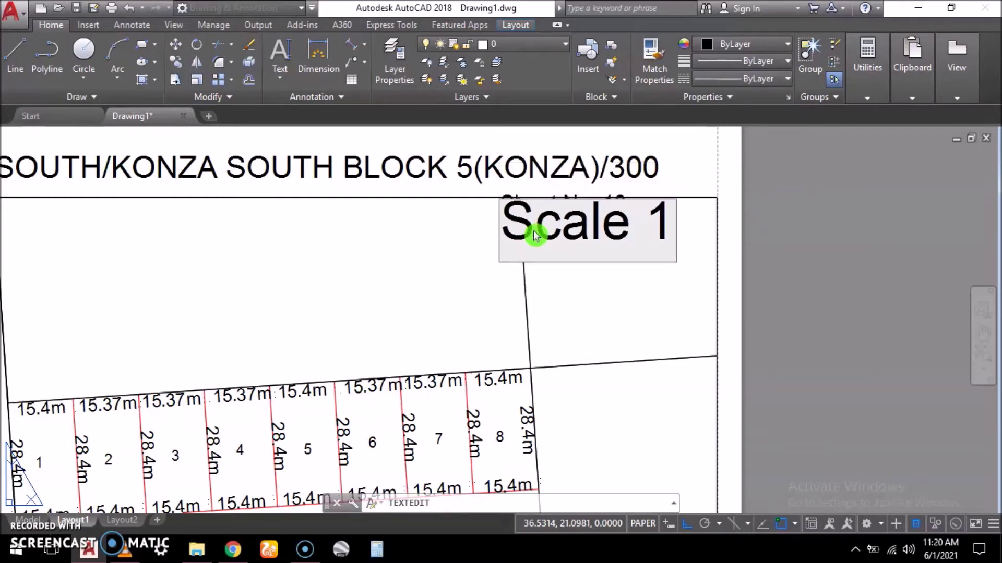
type(":1,000")
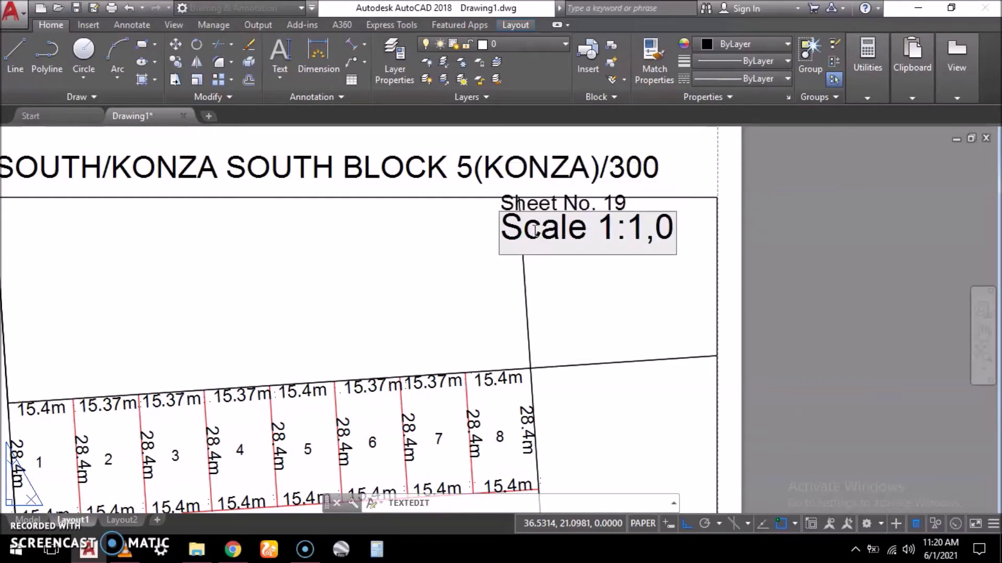
key("Return")
key("Escape")
key("Escape")
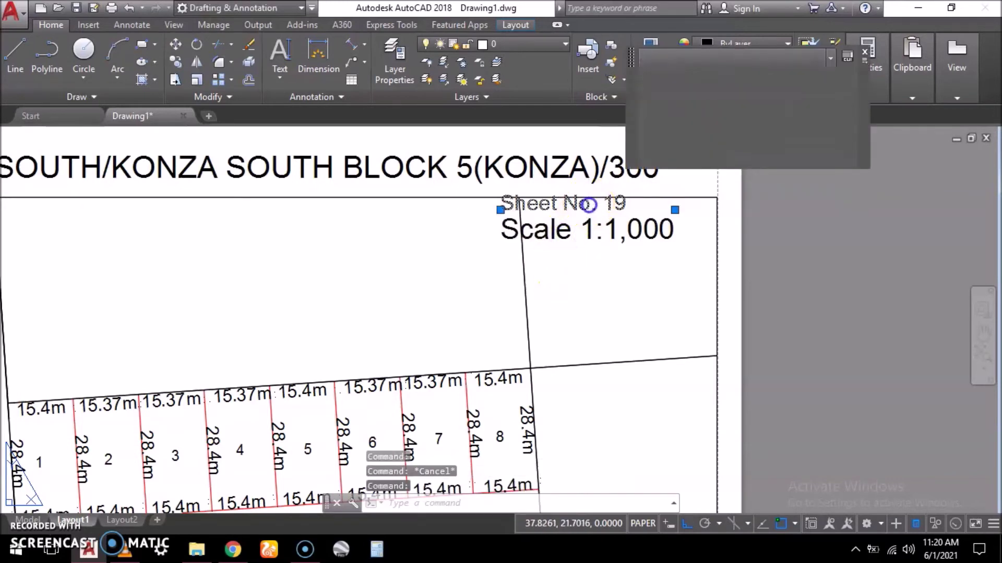
double_click(629, 211)
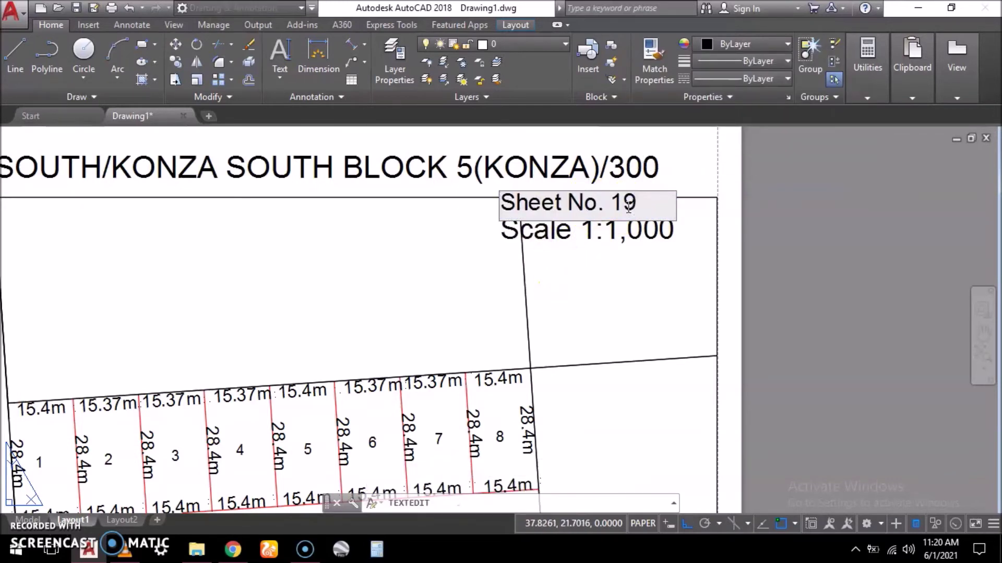
key("Escape")
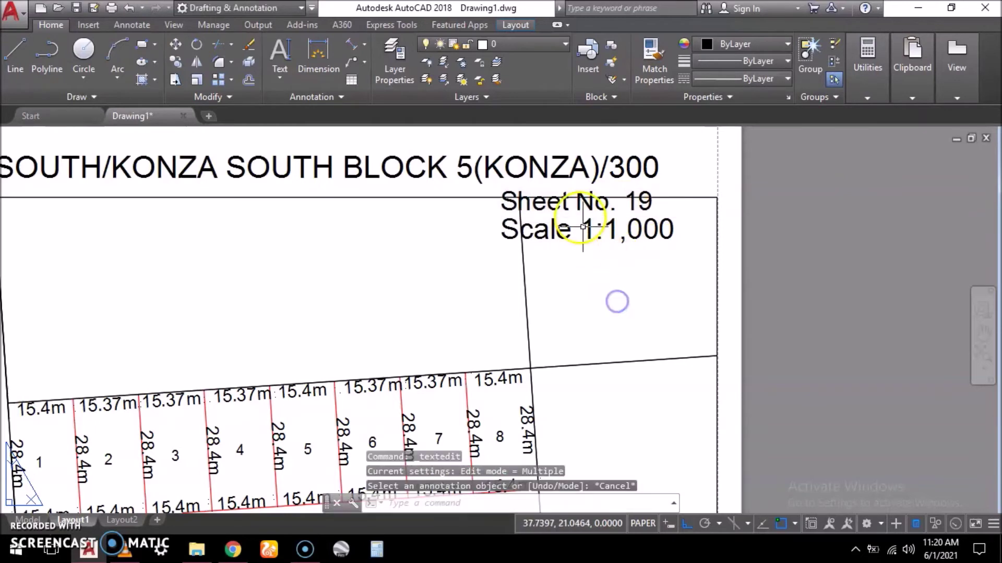
Step: Move the Scale 1:1,000 label slightly lower and to the right
scroll(600, 271, "down", 2)
scroll(586, 238, "up", 2)
left_click(585, 224)
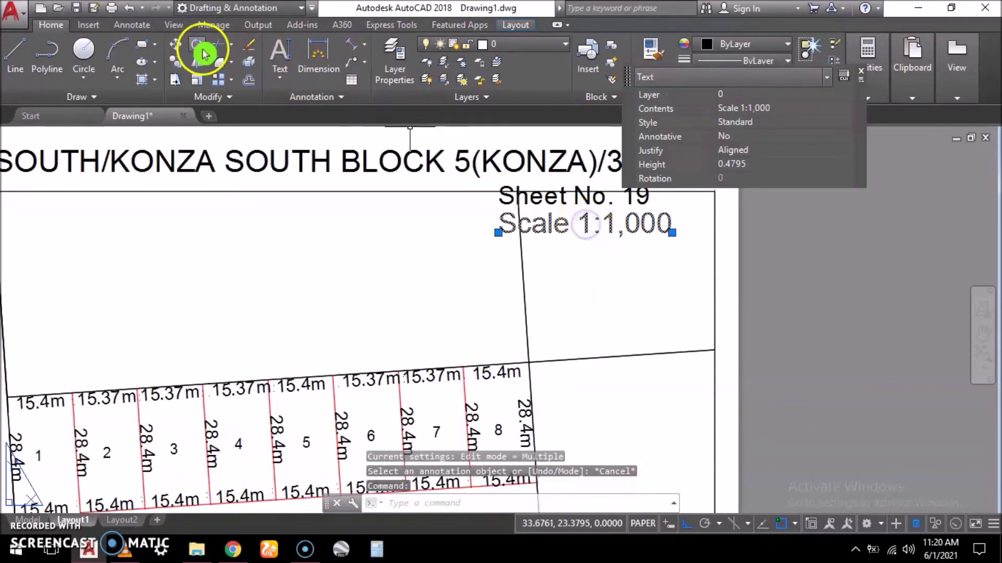
left_click(176, 44)
left_click(586, 219)
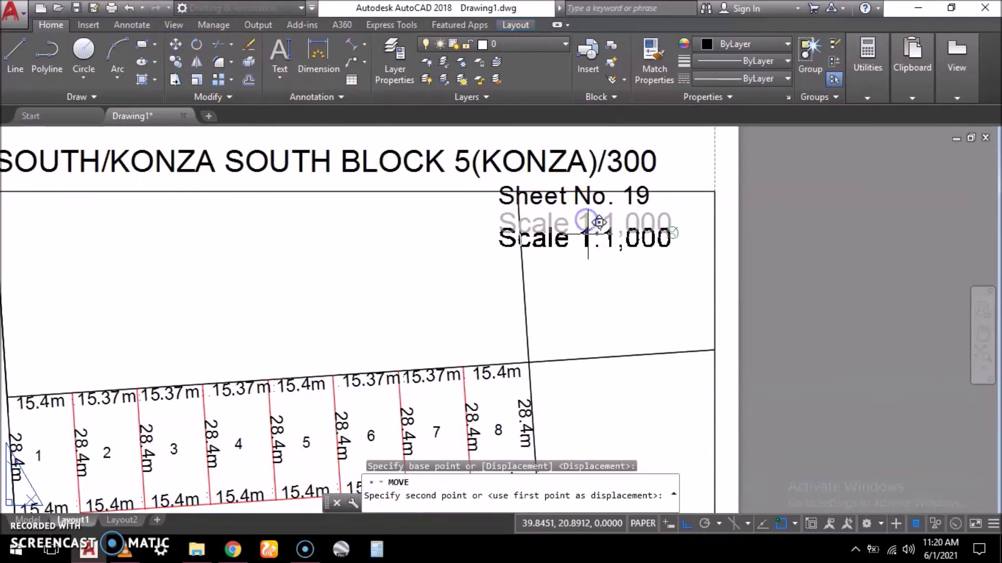
left_click(588, 234)
Step: With Object Snap off, shift the Scale 1:1,000 label left under Sheet No. 19
left_click(592, 238)
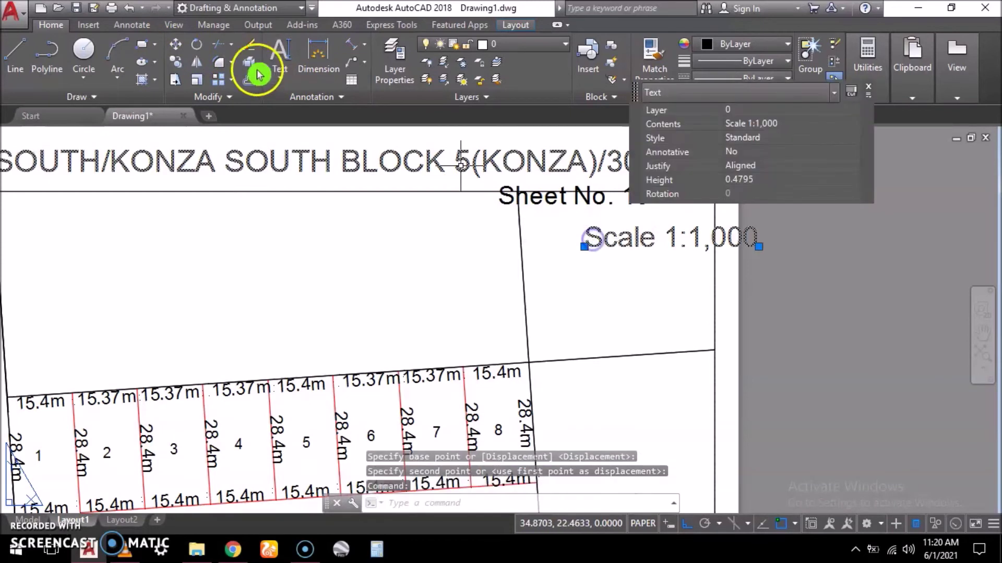
left_click(175, 44)
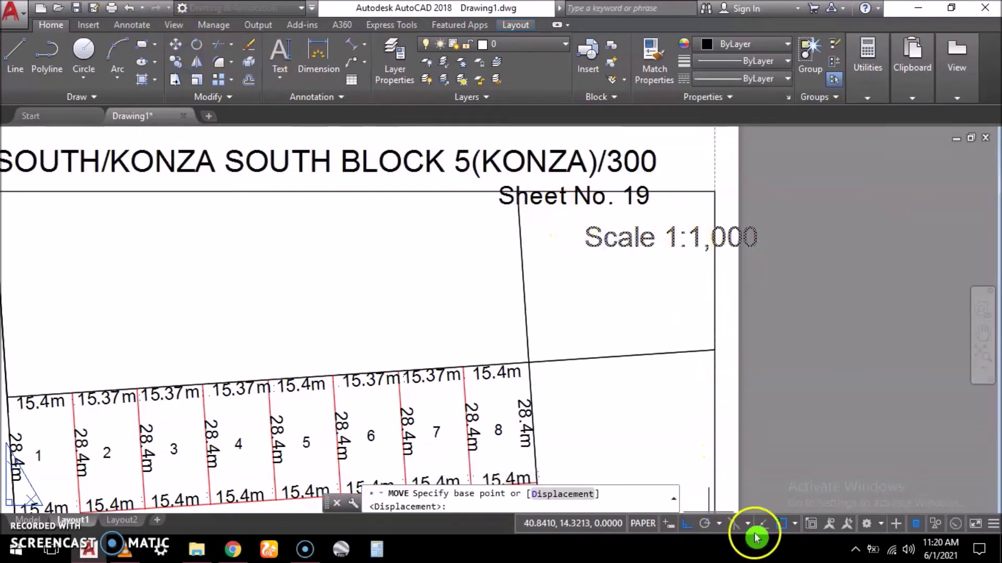
left_click(782, 525)
left_click(662, 235)
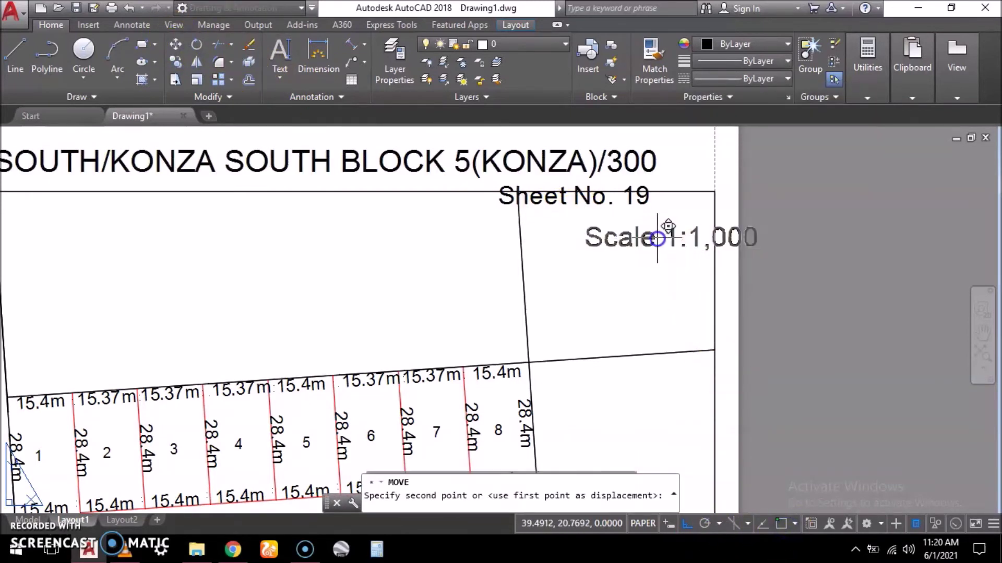
left_click(588, 232)
key("Escape")
Step: Select the block title text together with the Sheet No. 19 label
scroll(574, 177, "down", 4)
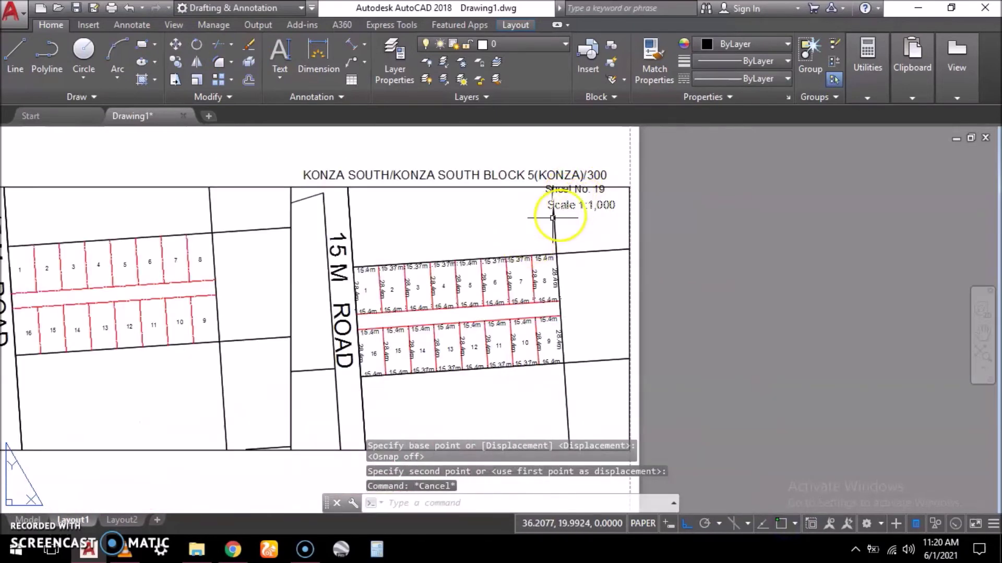
scroll(496, 206, "down", 4)
scroll(497, 190, "up", 5)
left_click(496, 190)
left_click(683, 222)
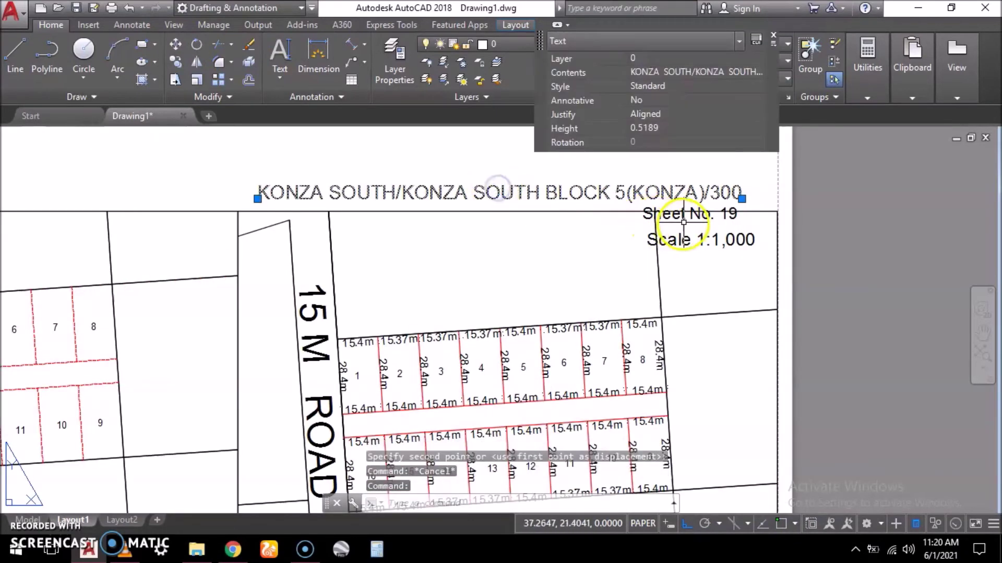
Step: Copy the KONZA SOUTH title and 'Sheet No. 19' label onto the left viewport
left_click(177, 62)
left_click(737, 204)
scroll(737, 203, "down", 5)
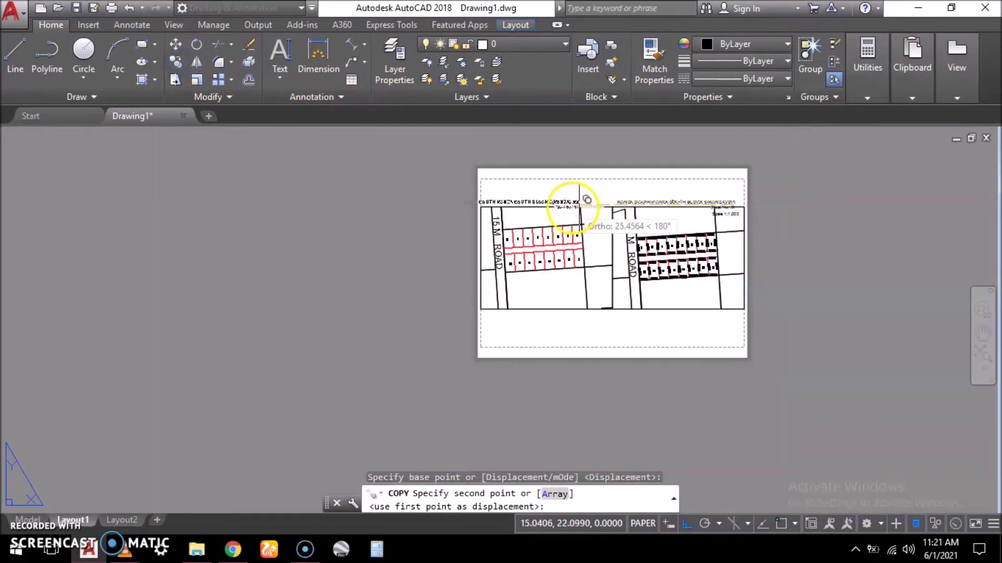
scroll(606, 208, "up", 7)
scroll(605, 207, "down", 3)
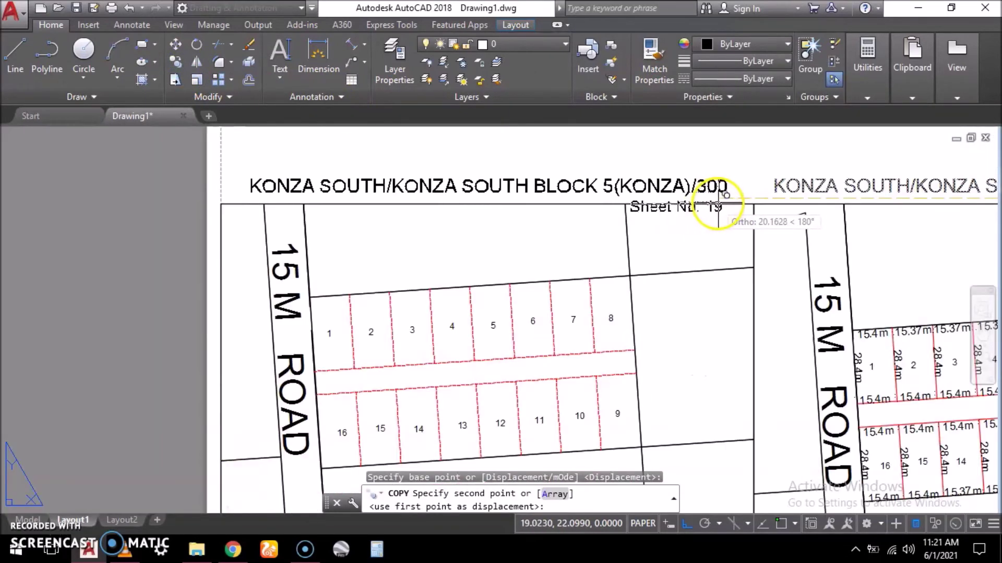
left_click(678, 198)
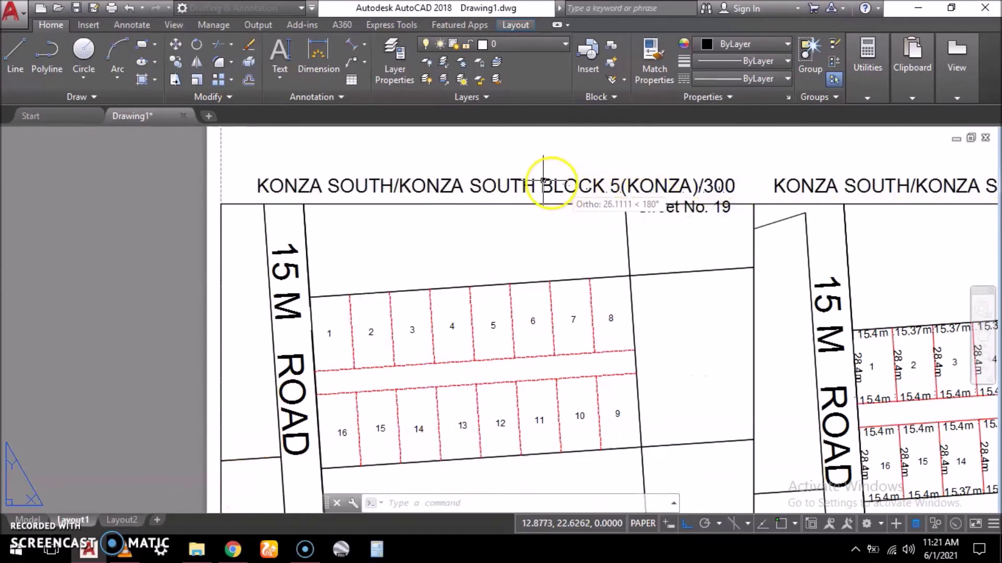
key("Escape")
Step: Zoom in and out to check the copied headings above the left viewport
scroll(521, 189, "down", 5)
scroll(643, 200, "up", 2)
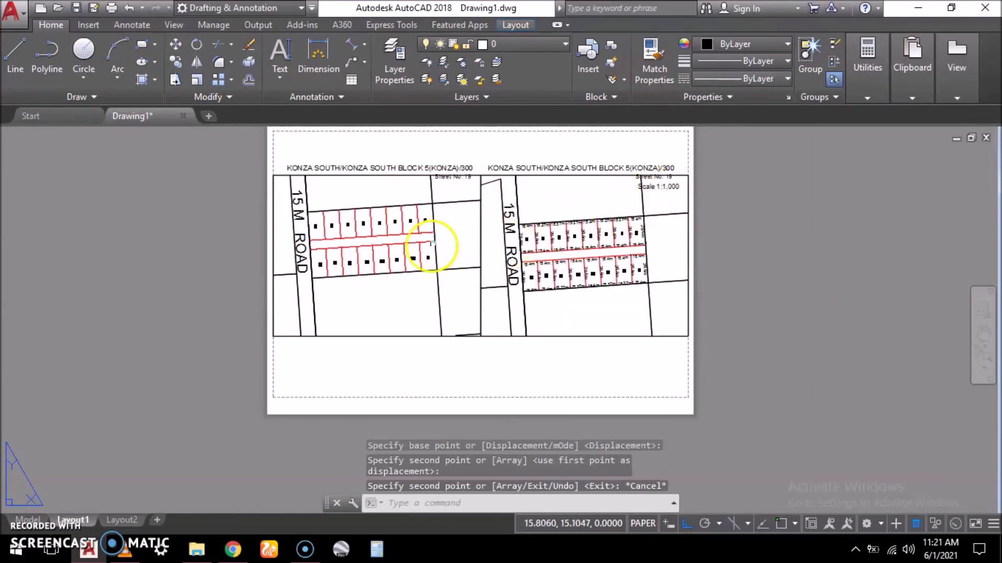
scroll(431, 244, "down", 2)
scroll(495, 243, "up", 2)
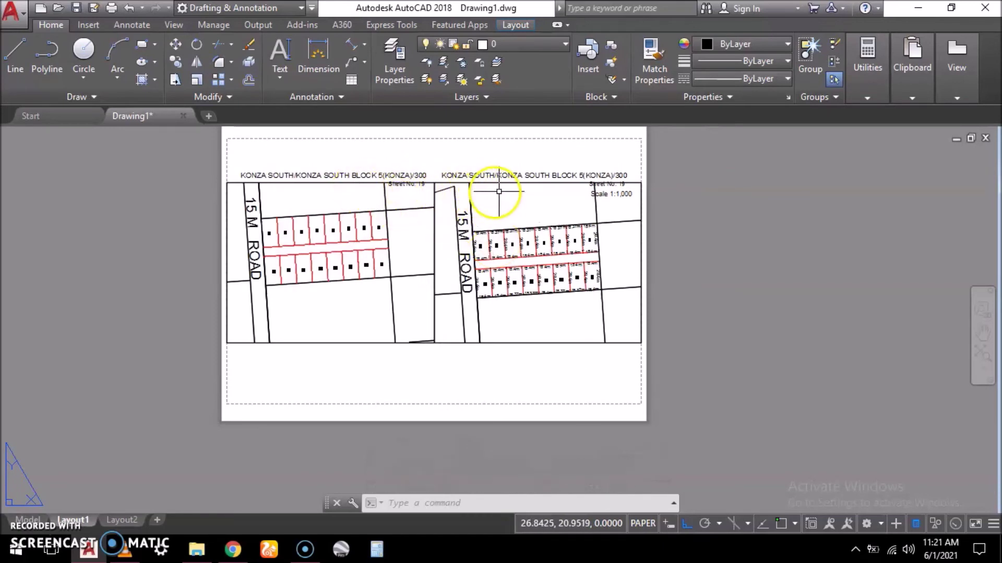
scroll(578, 243, "up", 4)
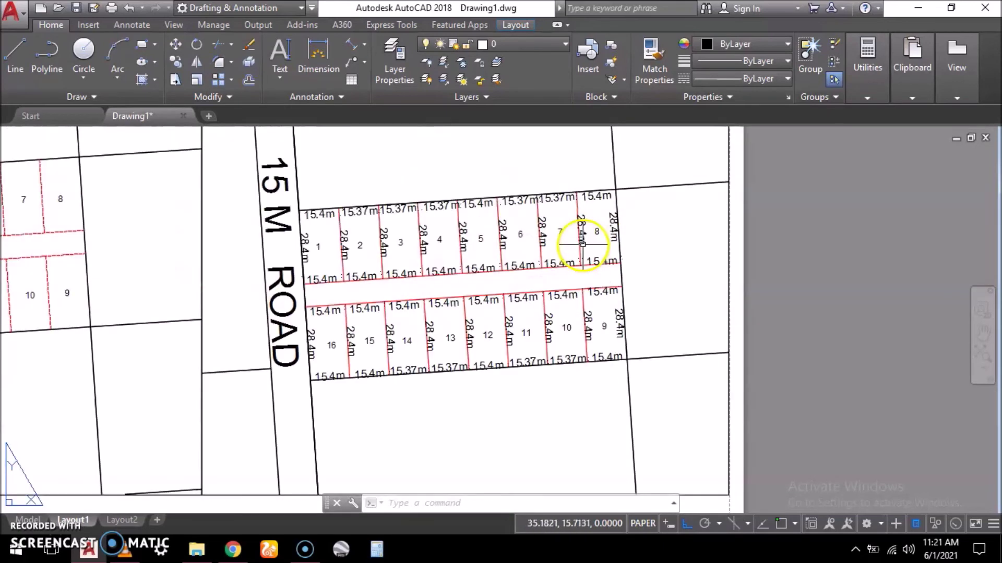
scroll(445, 269, "down", 4)
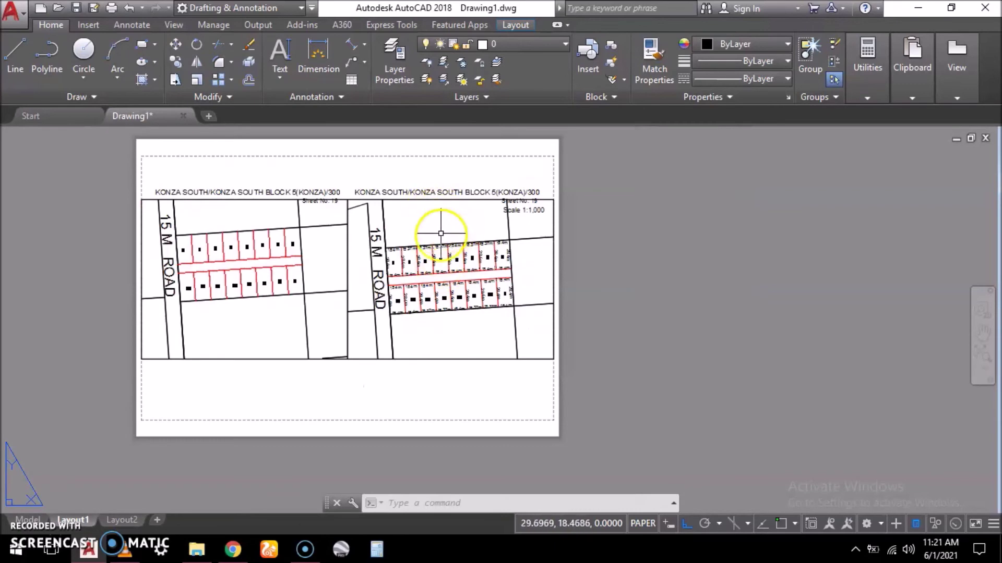
scroll(442, 221, "up", 4)
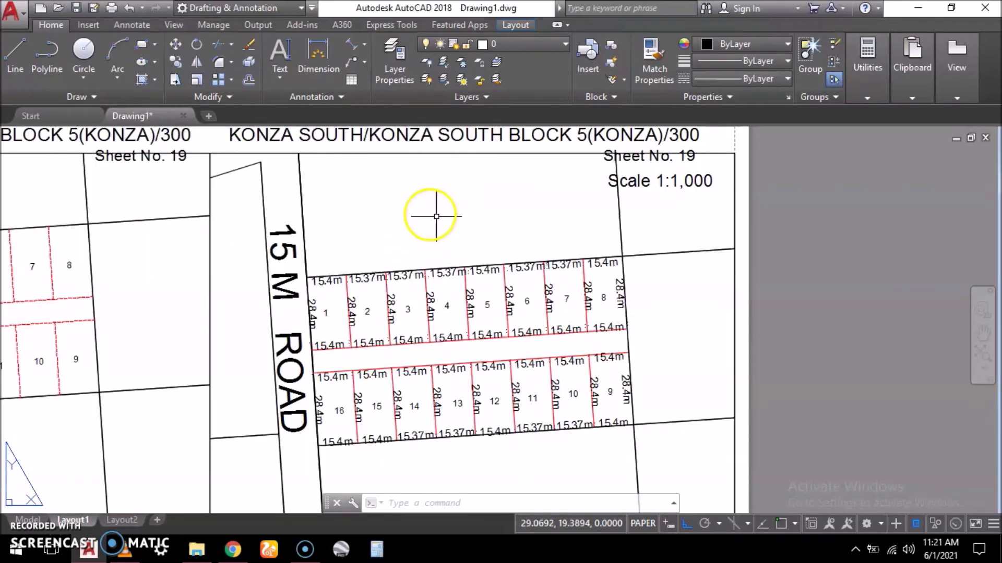
scroll(428, 209, "down", 2)
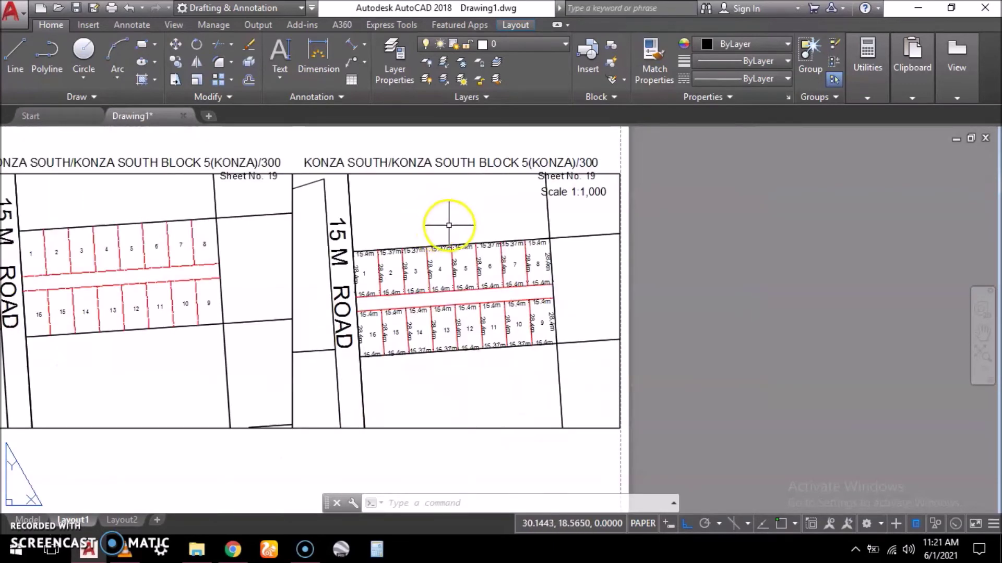
scroll(433, 220, "up", 2)
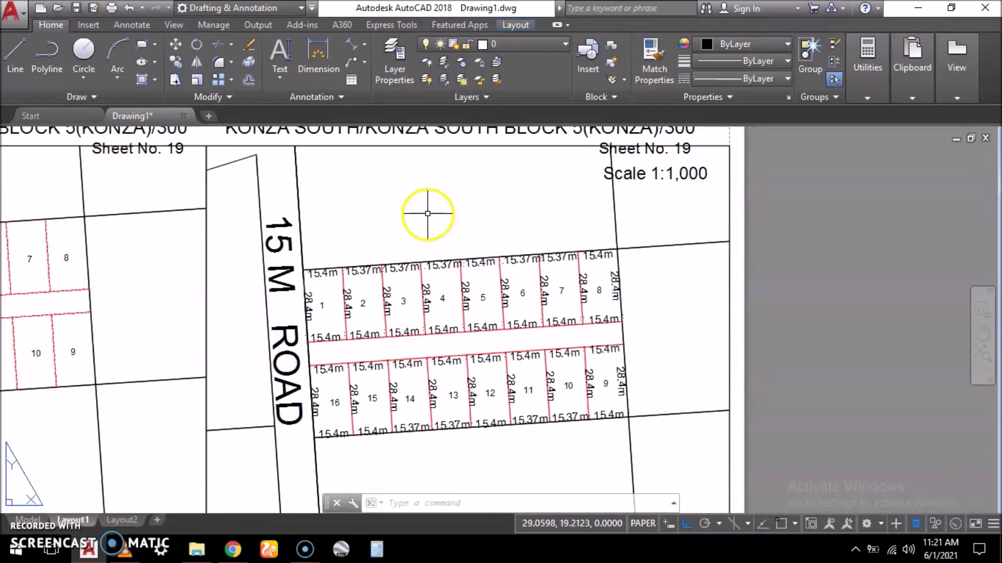
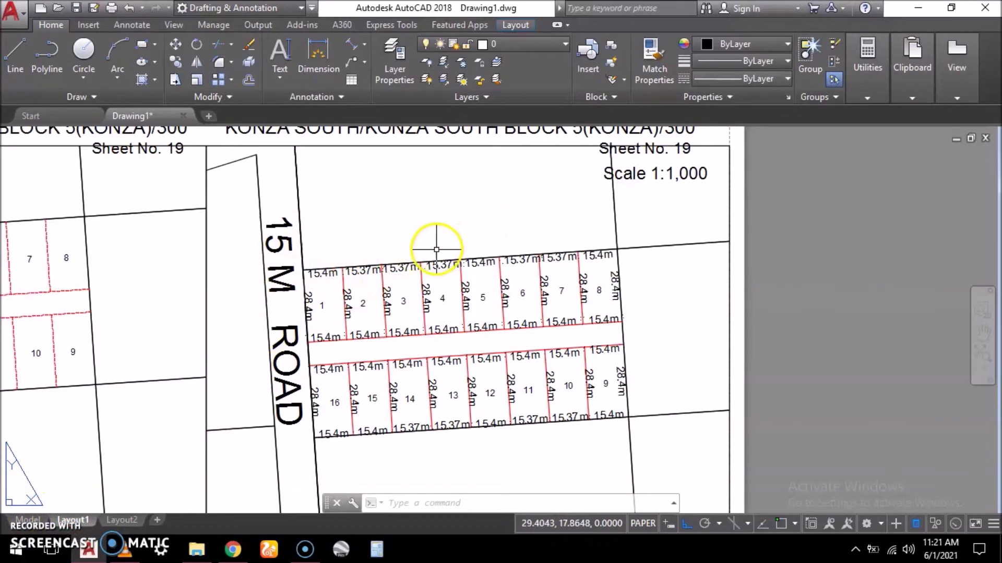
Step: Add an Align-justified single-line text label '229' above the upper row of lots in the right viewport
double_click(476, 236)
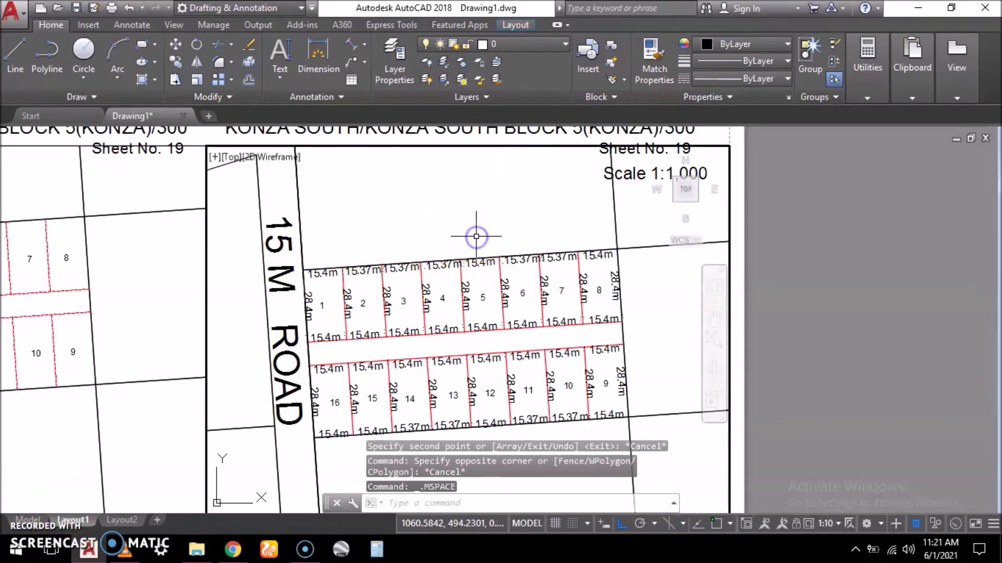
left_click(280, 79)
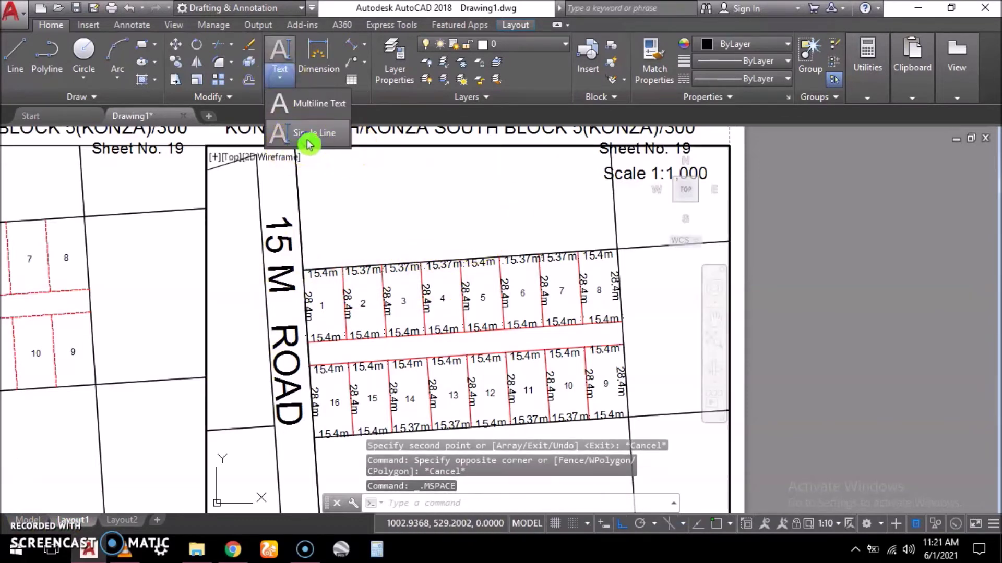
left_click(284, 135)
left_click(382, 506)
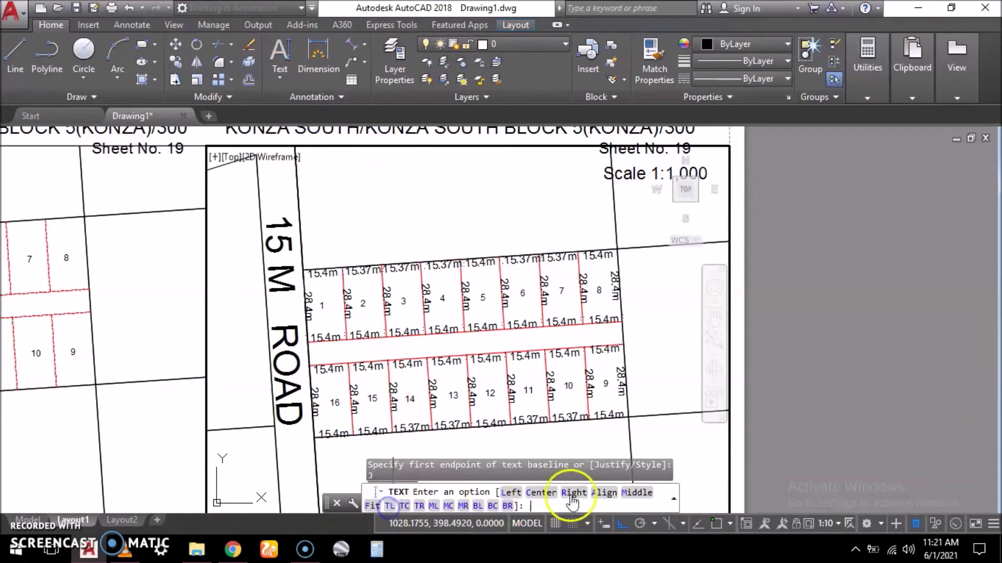
left_click(605, 493)
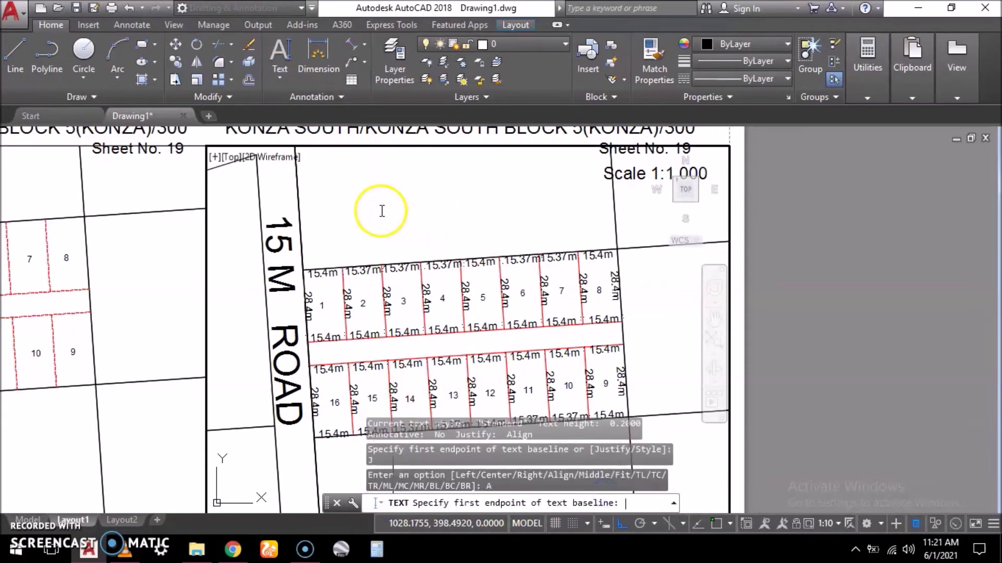
left_click(384, 217)
left_click(437, 217)
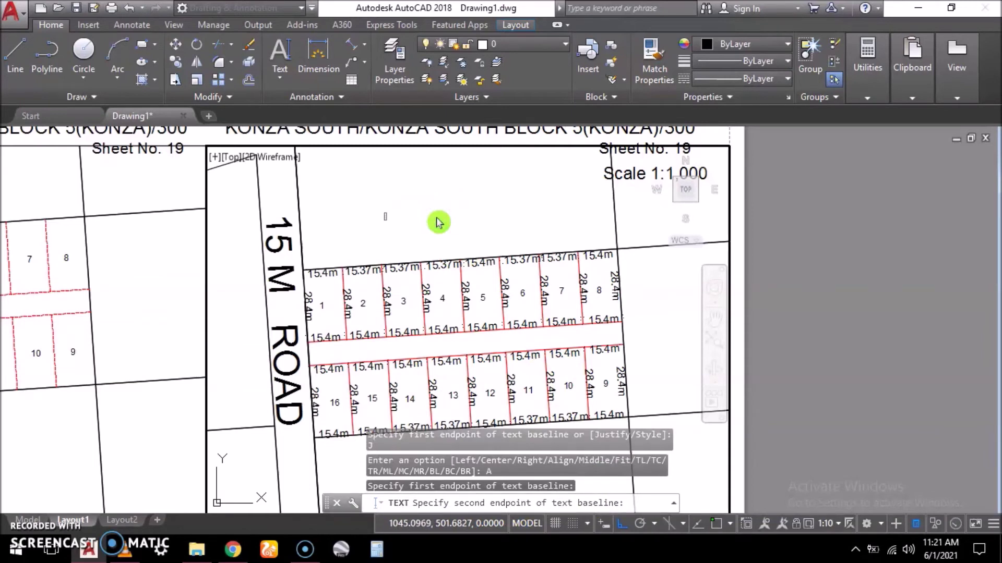
type("229")
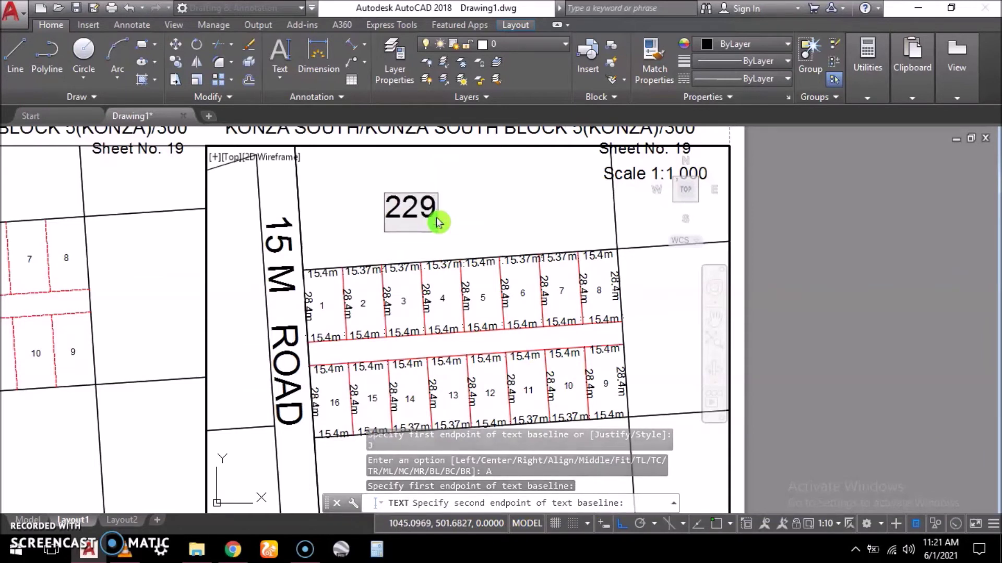
left_click(486, 221)
key("Return")
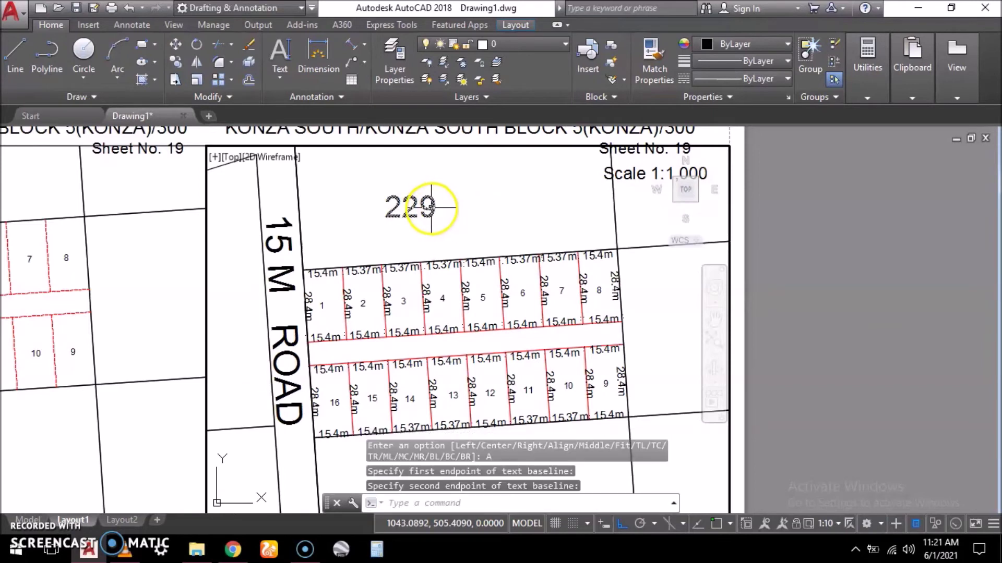
Step: Copy the 229 label to the parcel right of the lots and the upper-right parcel
left_click(436, 209)
left_click(182, 76)
left_click(410, 217)
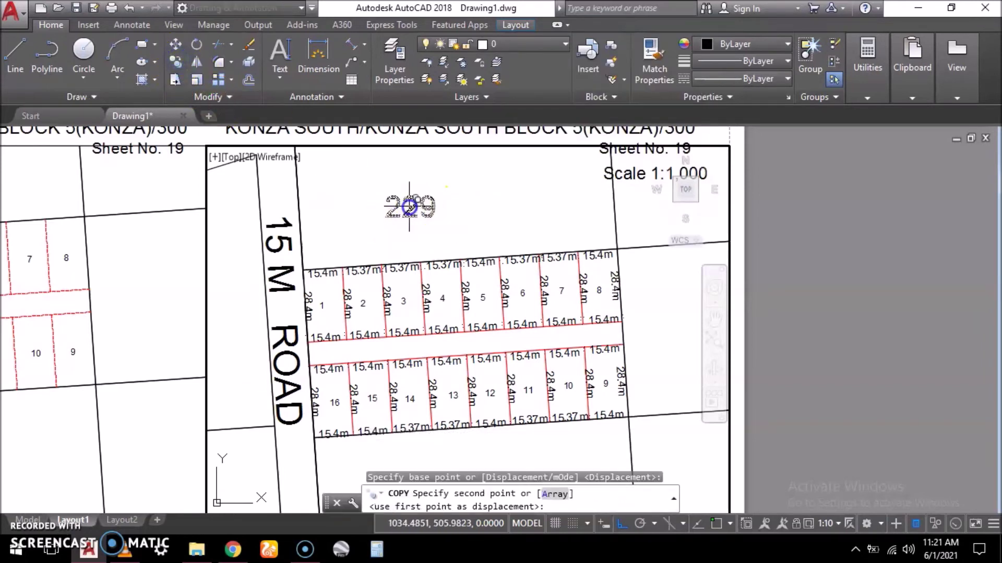
left_click(633, 522)
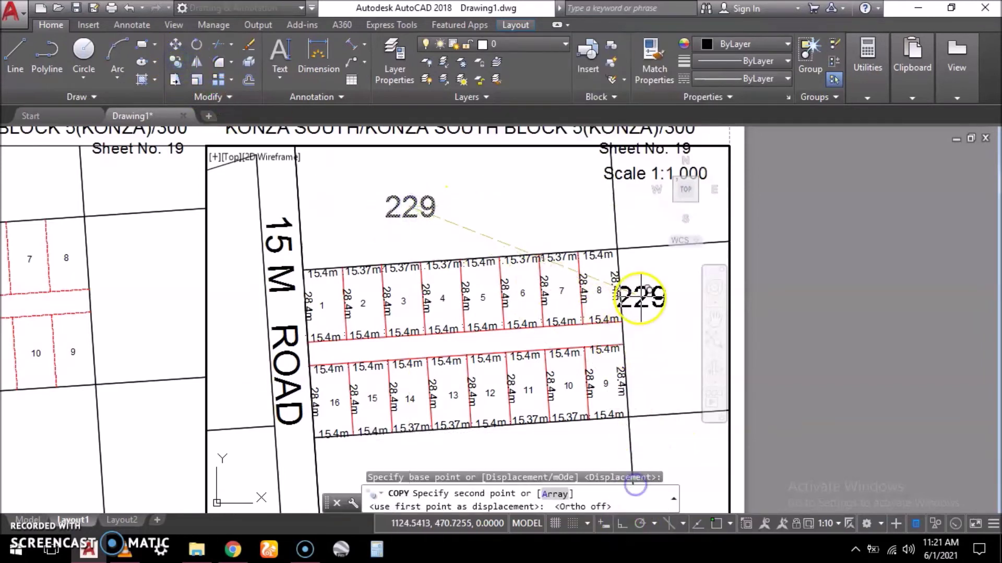
left_click(663, 310)
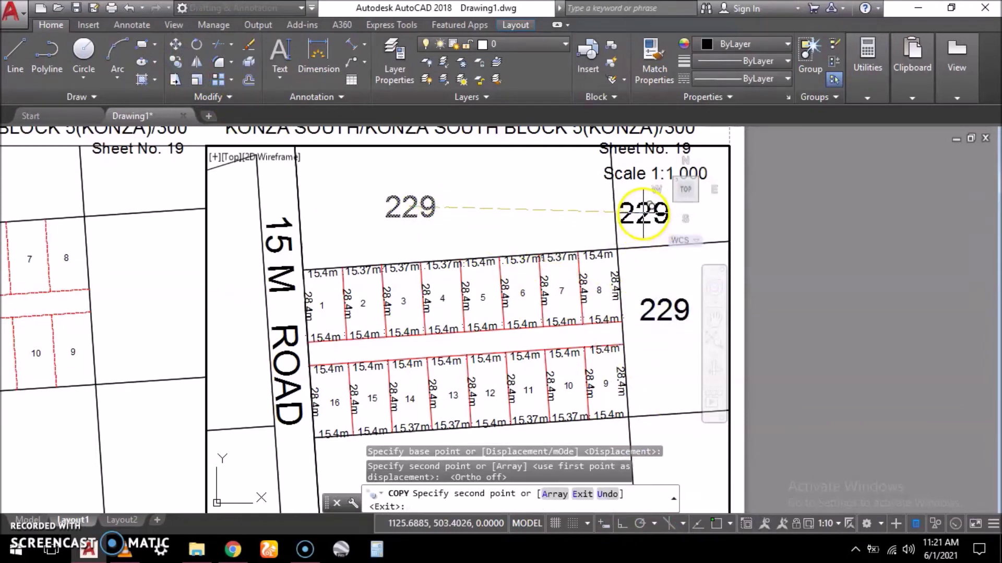
left_click(642, 216)
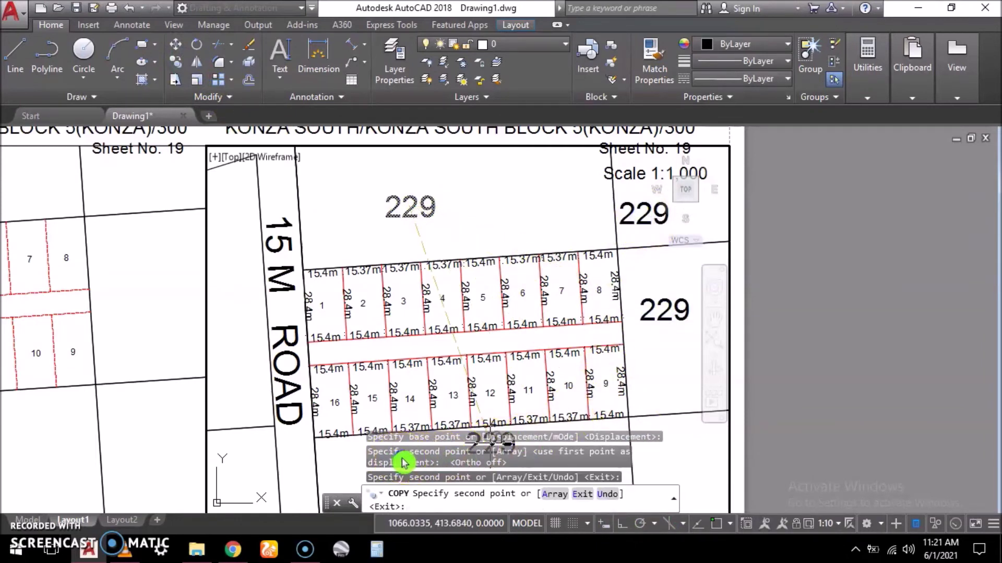
key("Escape")
Step: Renumber the upper-right copy to 228 and the right-hand copy to 227
left_click(648, 213)
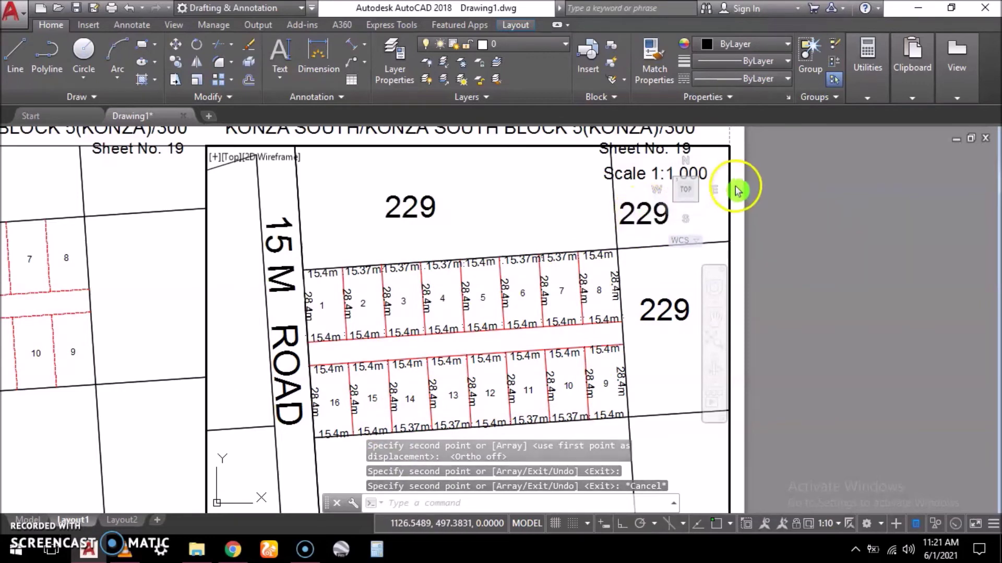
key("Escape")
left_click(647, 222)
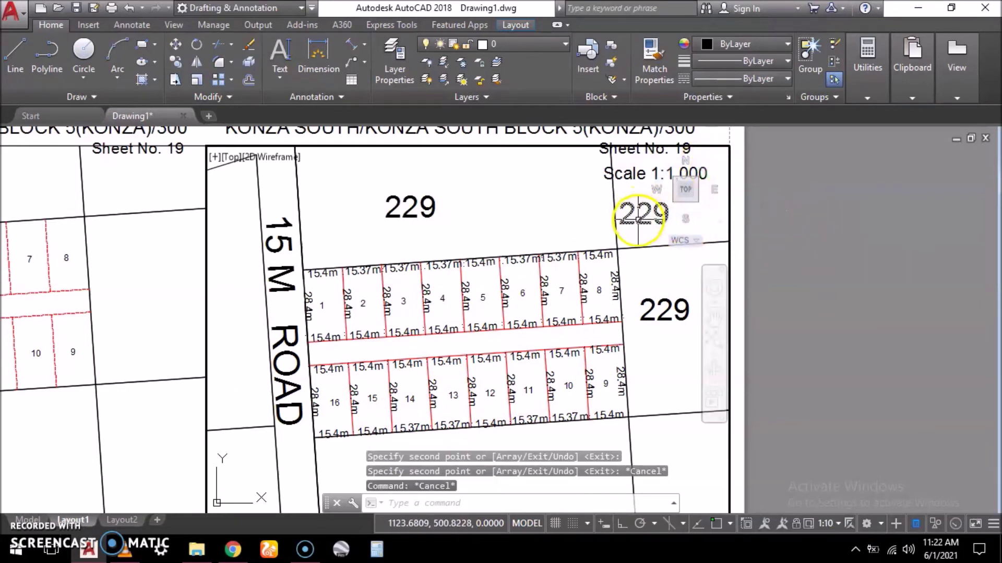
double_click(630, 225)
type("228")
left_click(831, 329)
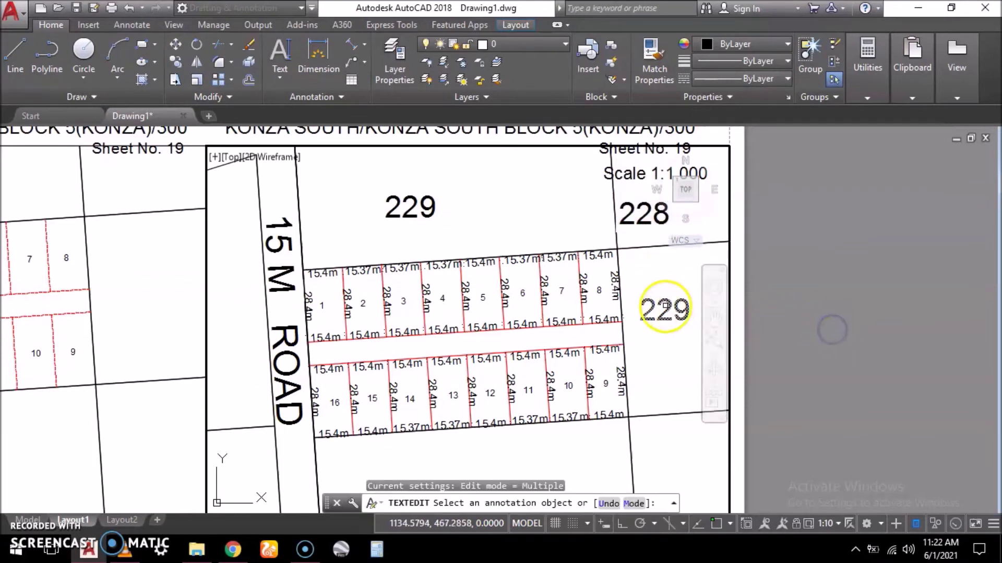
left_click(664, 306)
type("227")
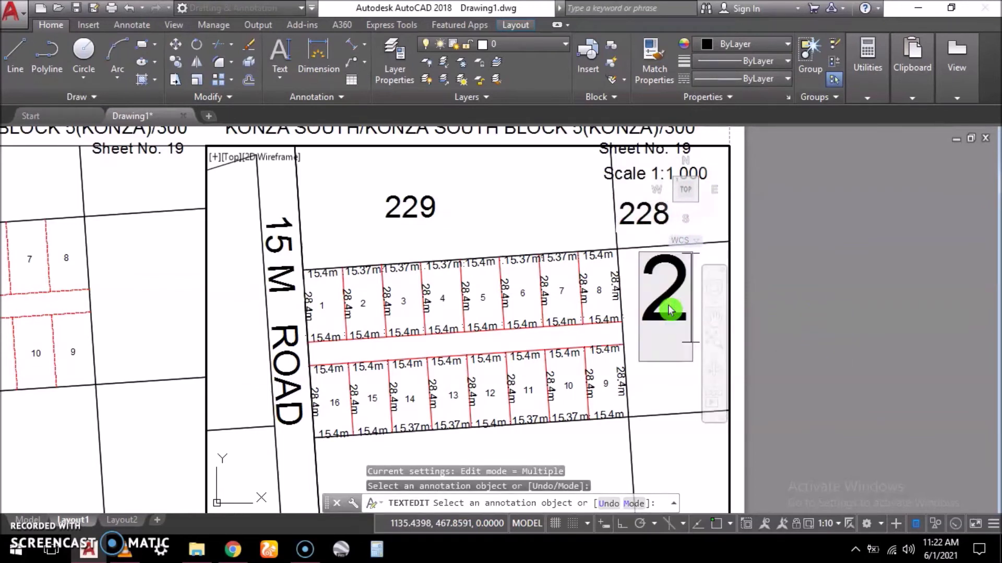
left_click(829, 339)
key("Escape")
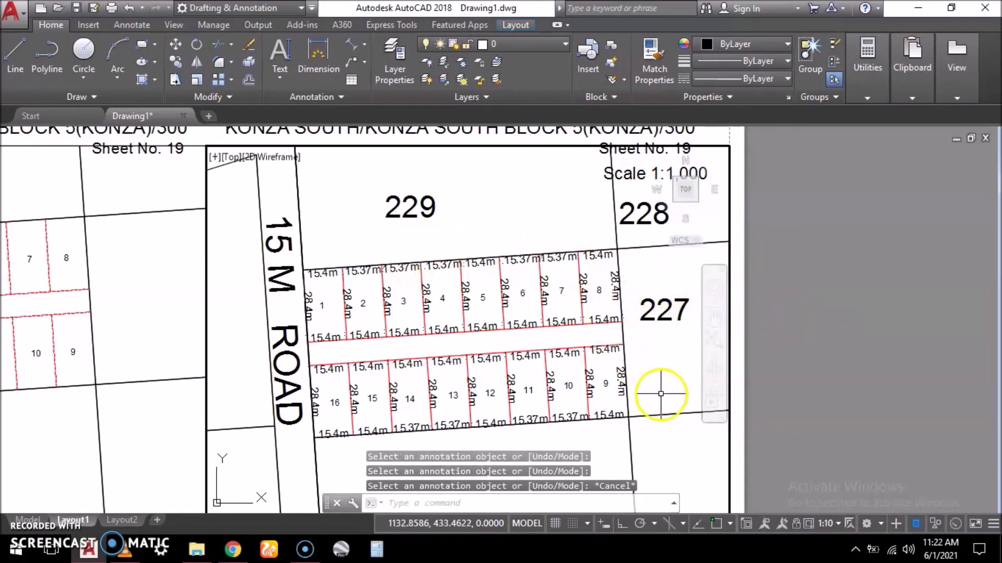
left_click(432, 457)
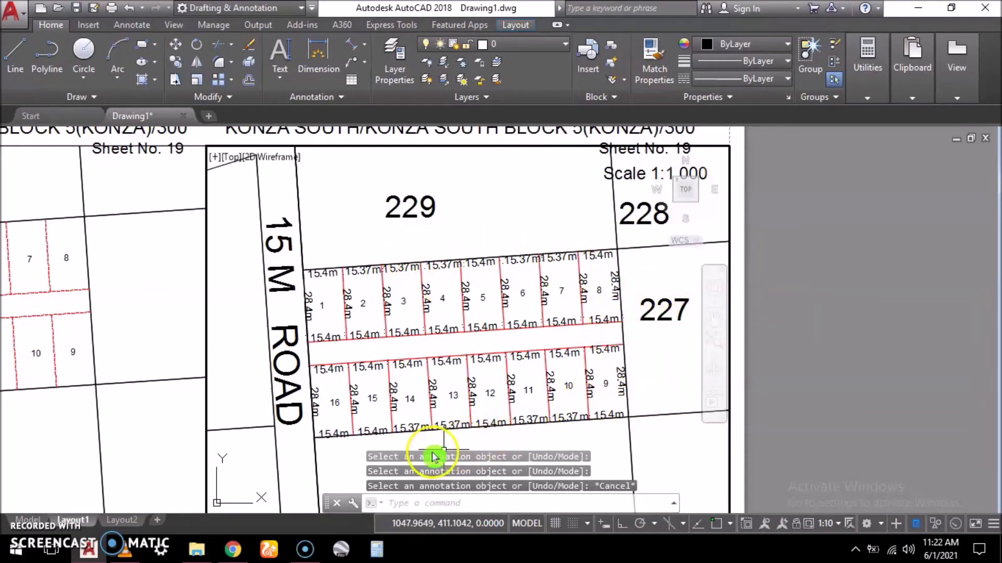
Step: Copy the 227 label to the parcel below the lots and renumber it 226
left_click(654, 308)
left_click(177, 62)
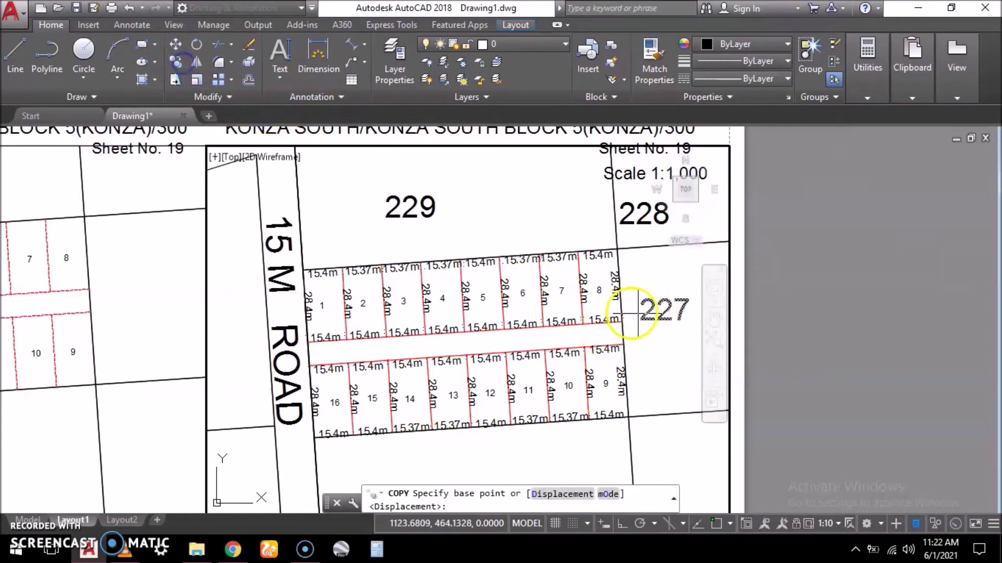
left_click(681, 315)
left_click(593, 450)
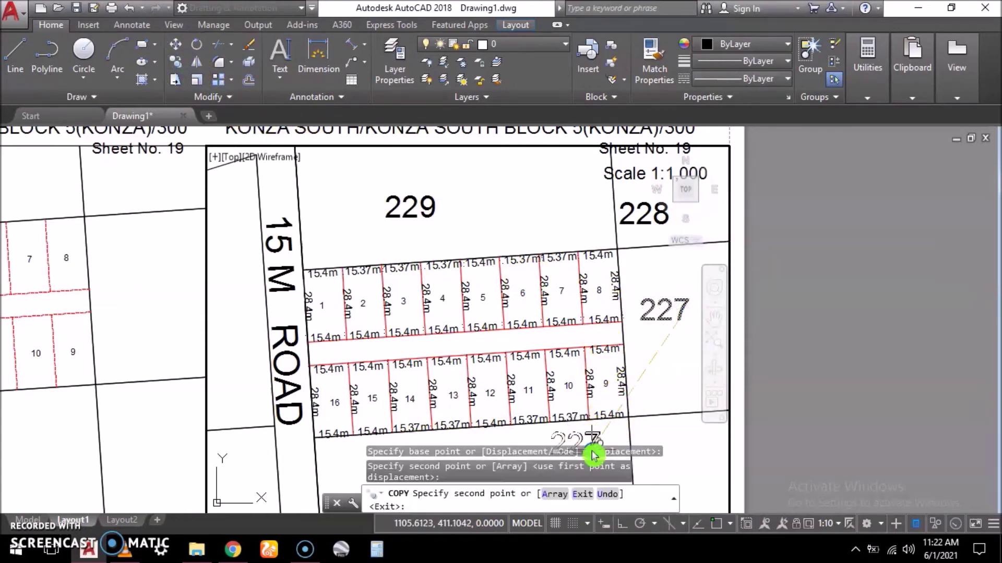
key("Escape")
double_click(595, 441)
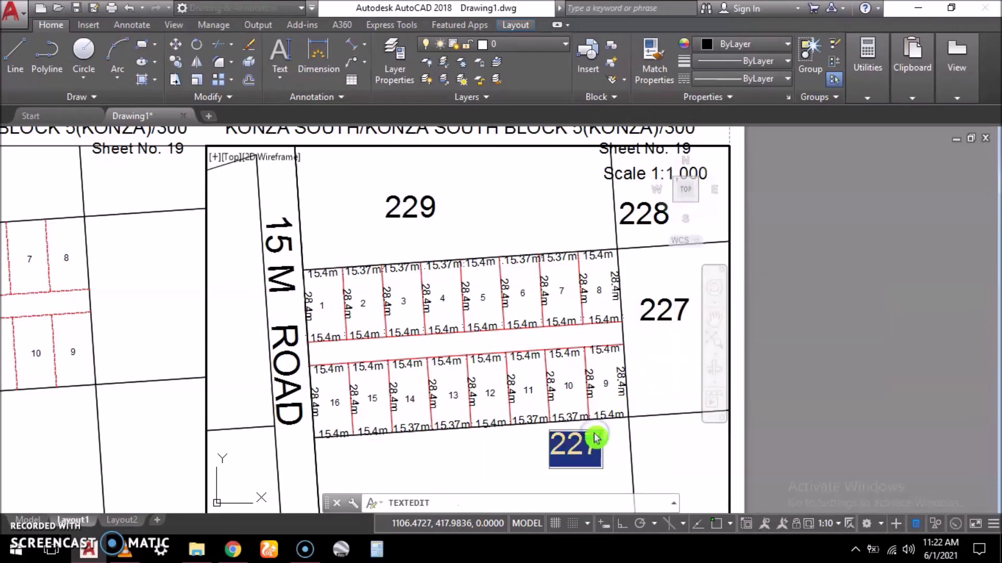
type("226")
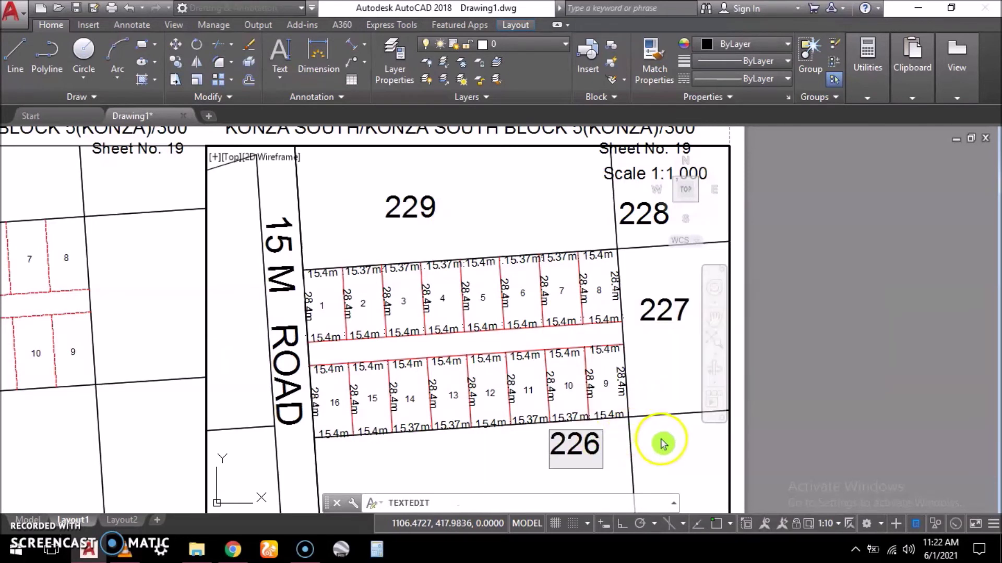
left_click(661, 439)
key("Escape")
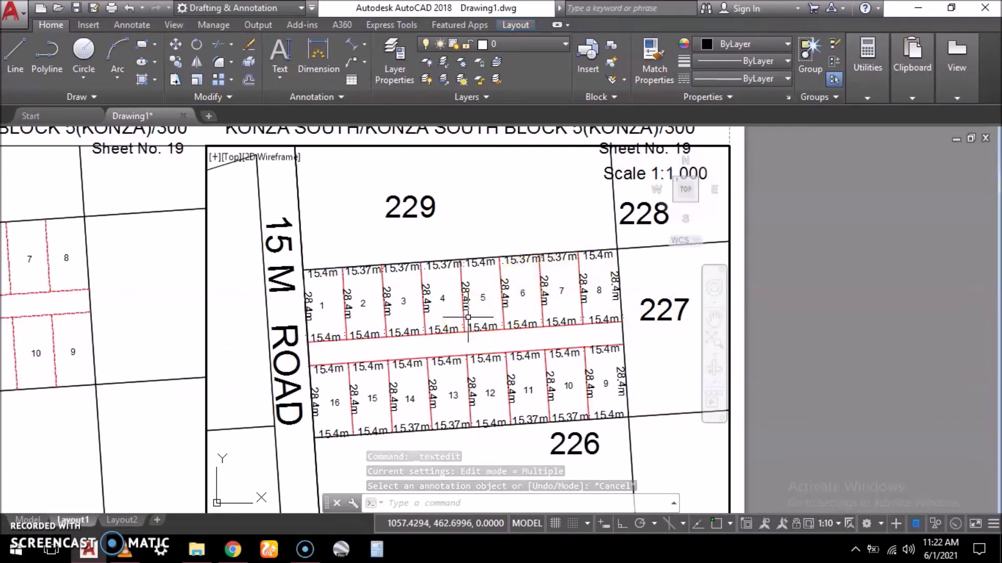
type("ps")
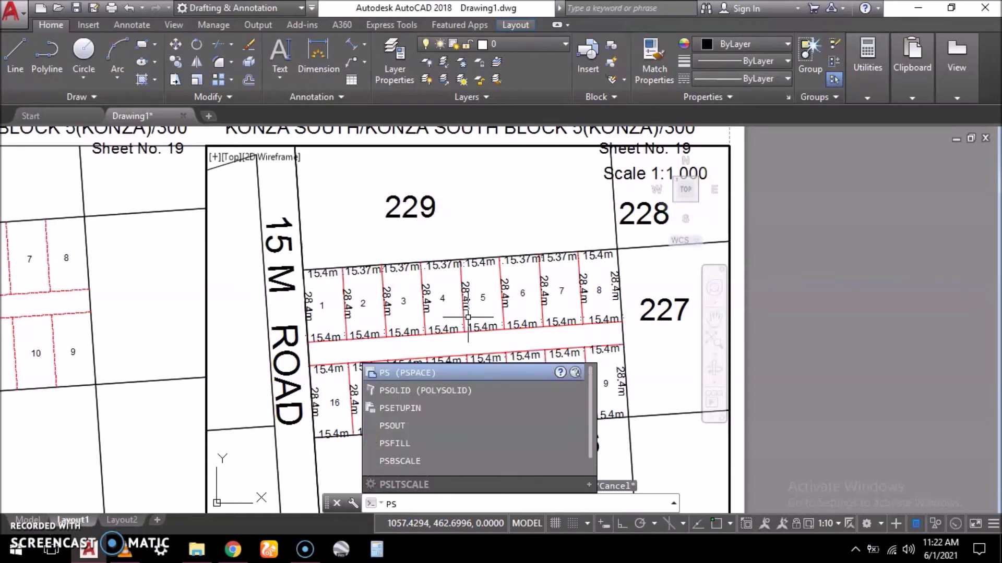
Step: Select plot numbers 229, 228, 227 and 226 in the right viewport and copy them to the clipboard
left_click(417, 373)
scroll(453, 268, "down", 5)
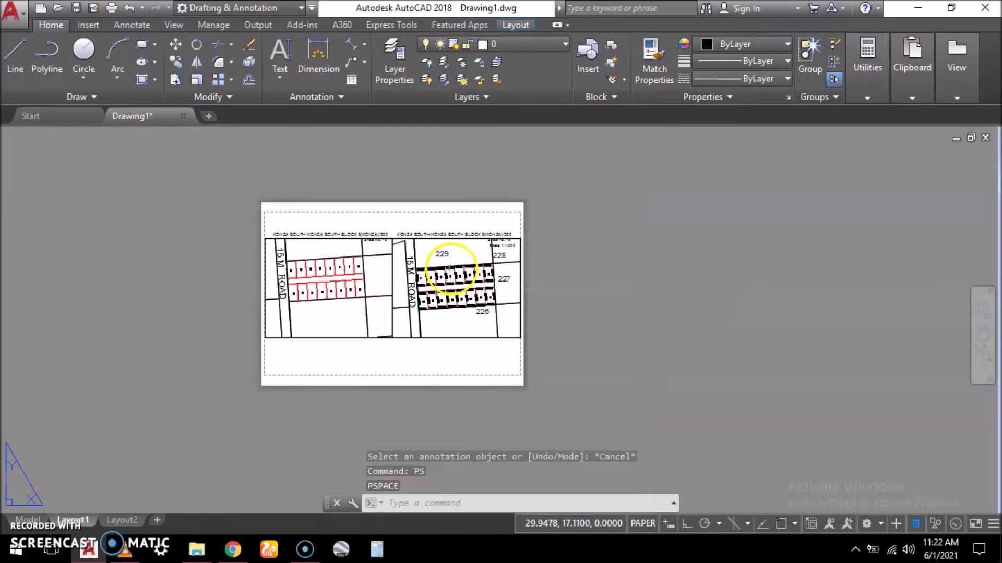
scroll(447, 302, "up", 3)
scroll(465, 293, "down", 3)
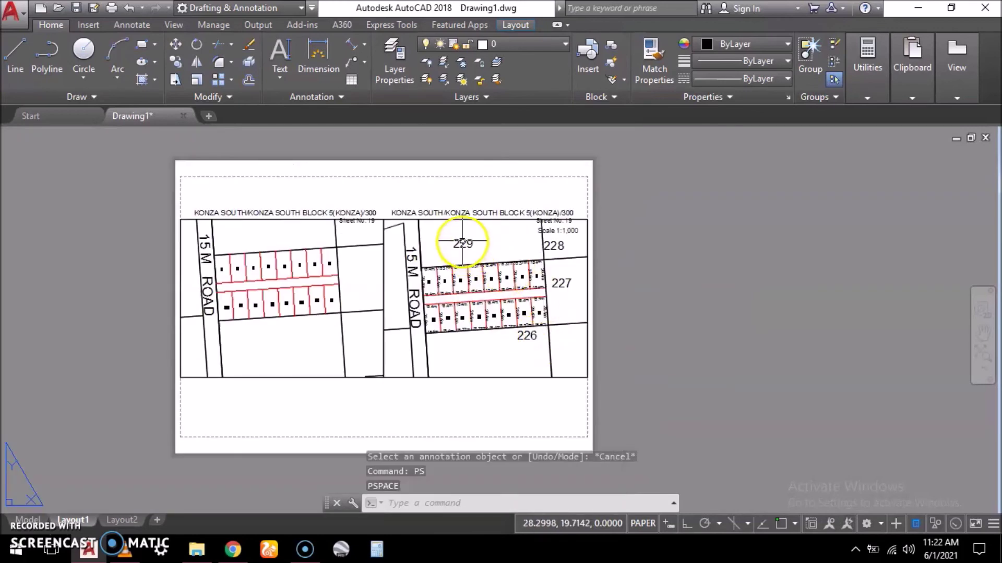
scroll(459, 241, "up", 2)
scroll(490, 235, "down", 2)
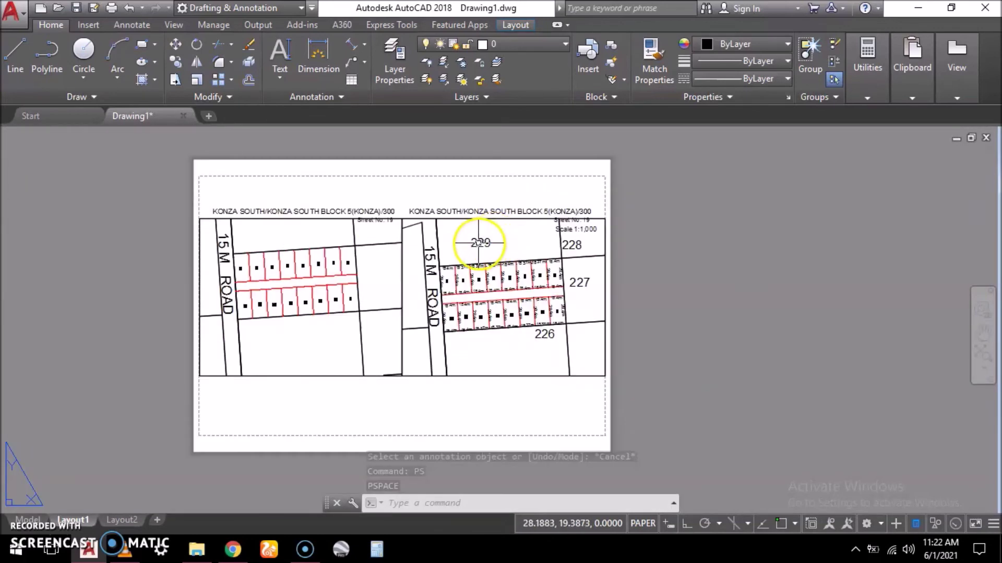
double_click(519, 248)
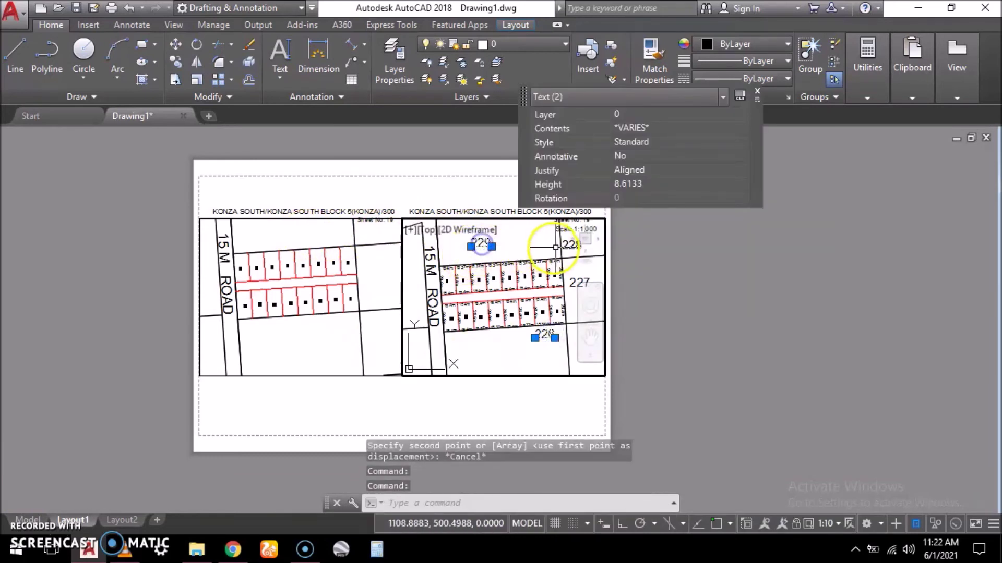
left_click(574, 246)
left_click(572, 279)
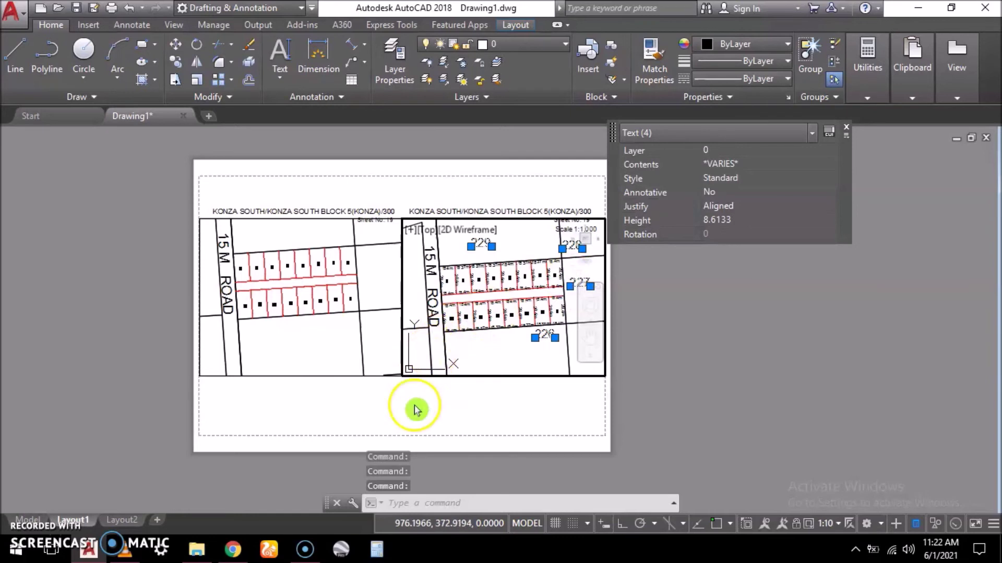
key("ctrl+c")
key("Escape")
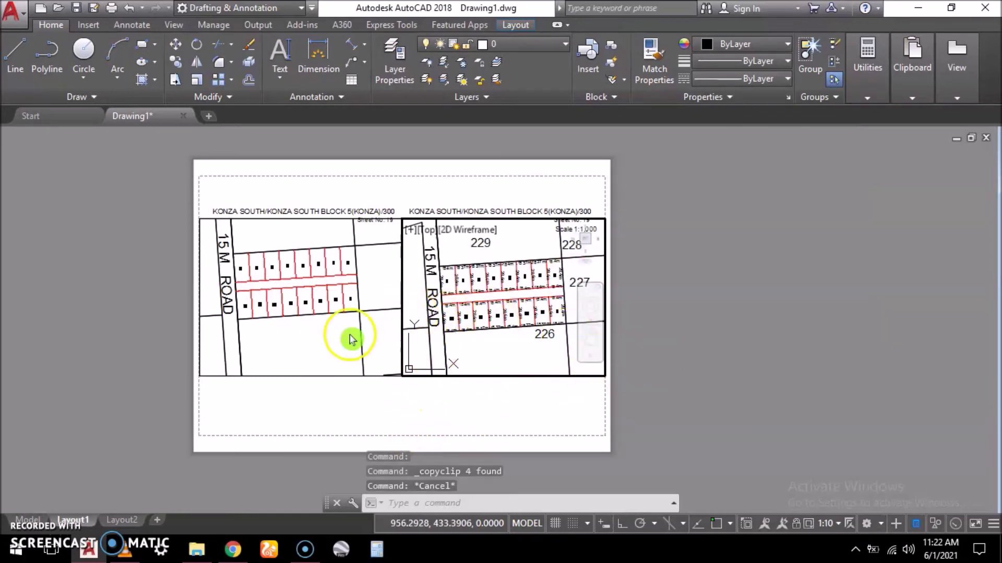
Step: Paste the four plot numbers into the left viewport, then return to paper space
left_click(292, 340)
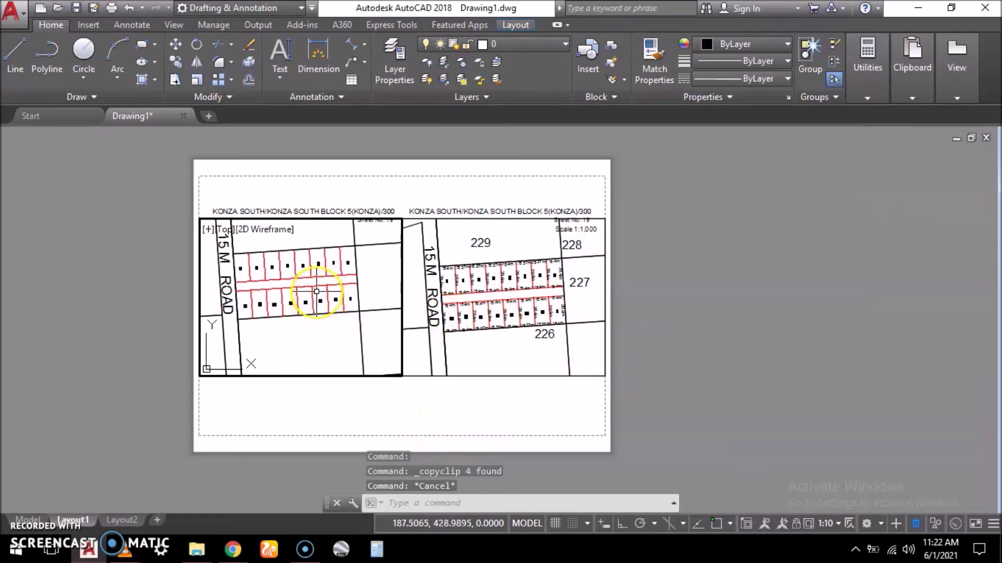
key("ctrl+v")
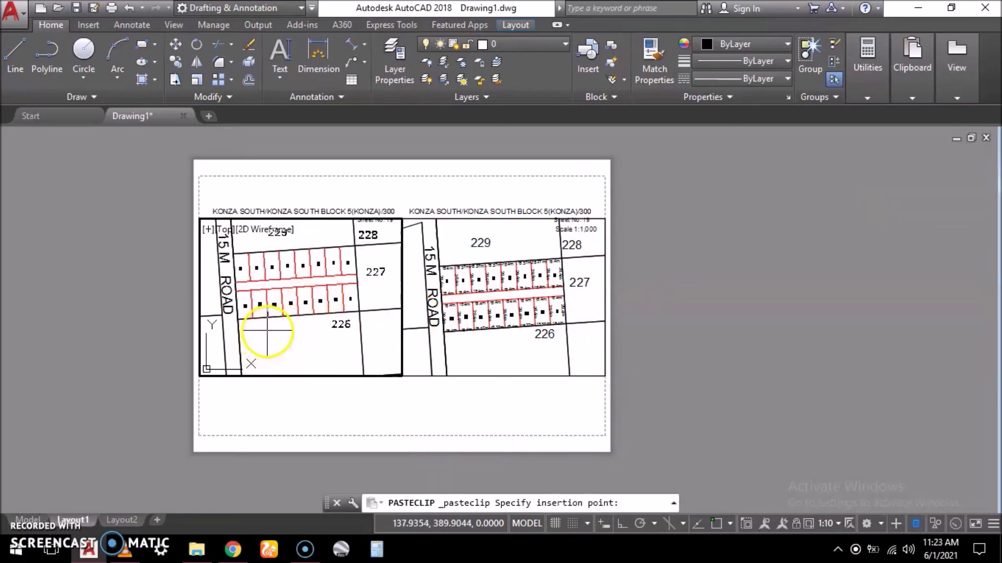
right_click(267, 332)
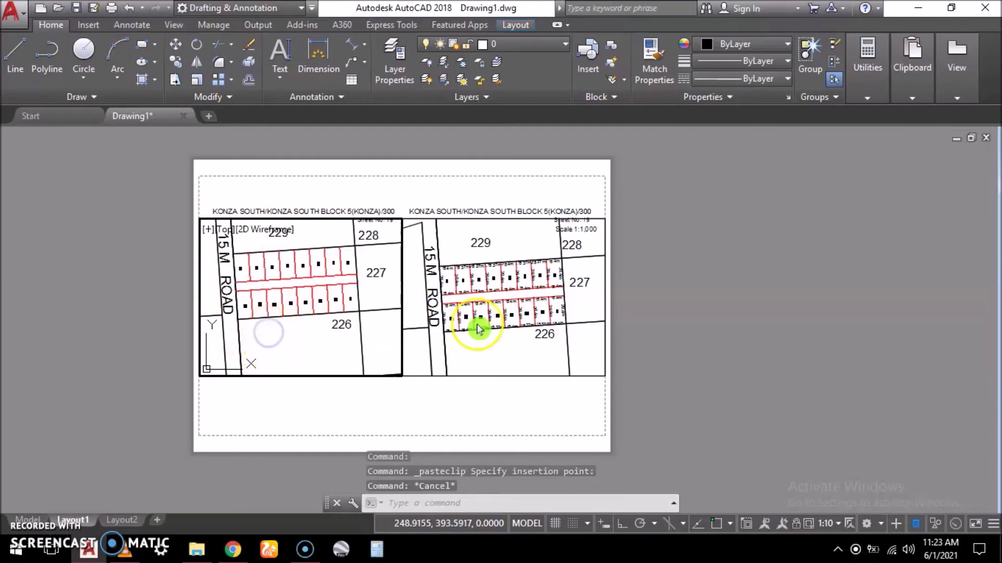
double_click(688, 307)
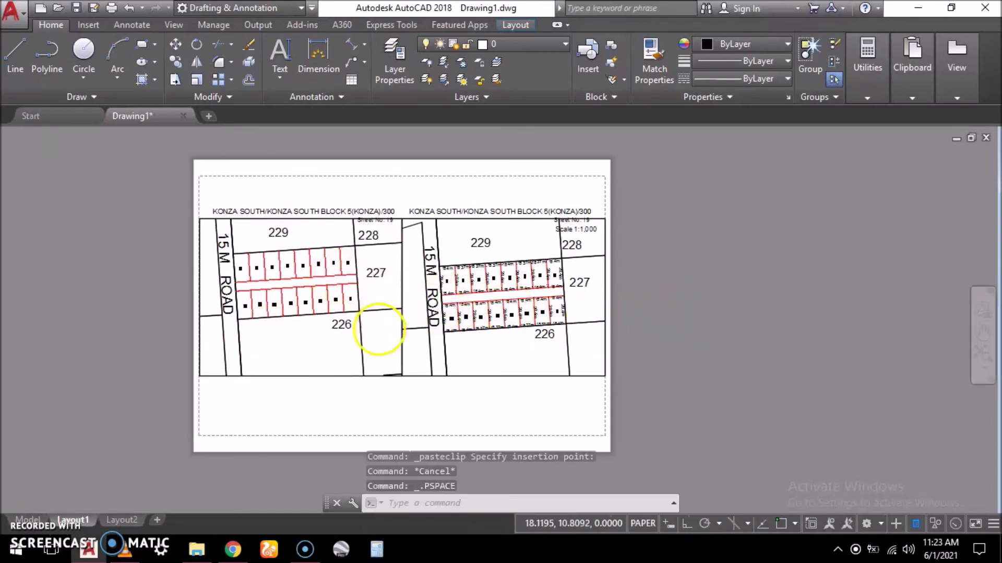
scroll(365, 321, "down", 1)
scroll(354, 313, "up", 1)
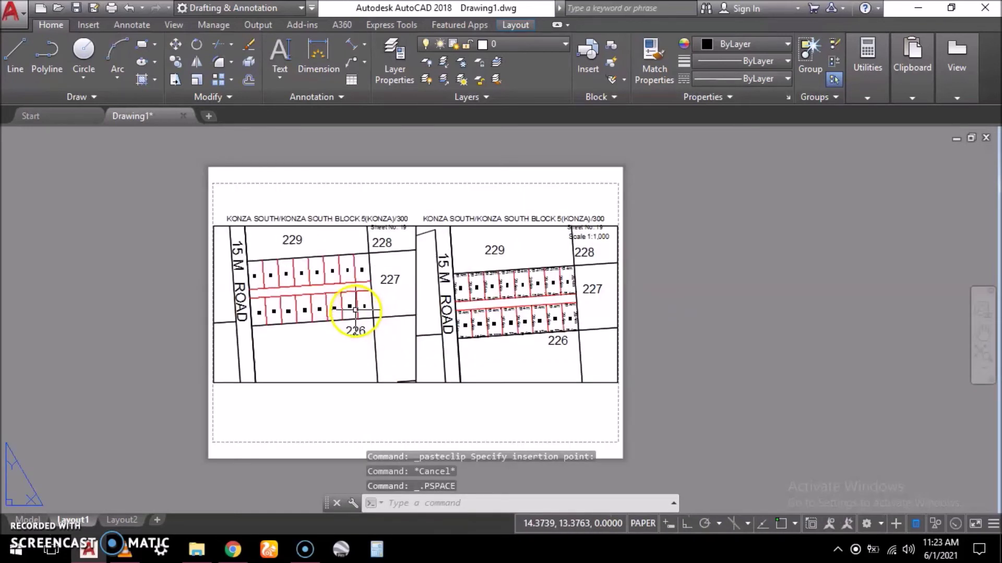
Step: Preview the Layout1 plot (DWG To PDF, ISO A3), then close the plot settings without plotting
left_click(110, 8)
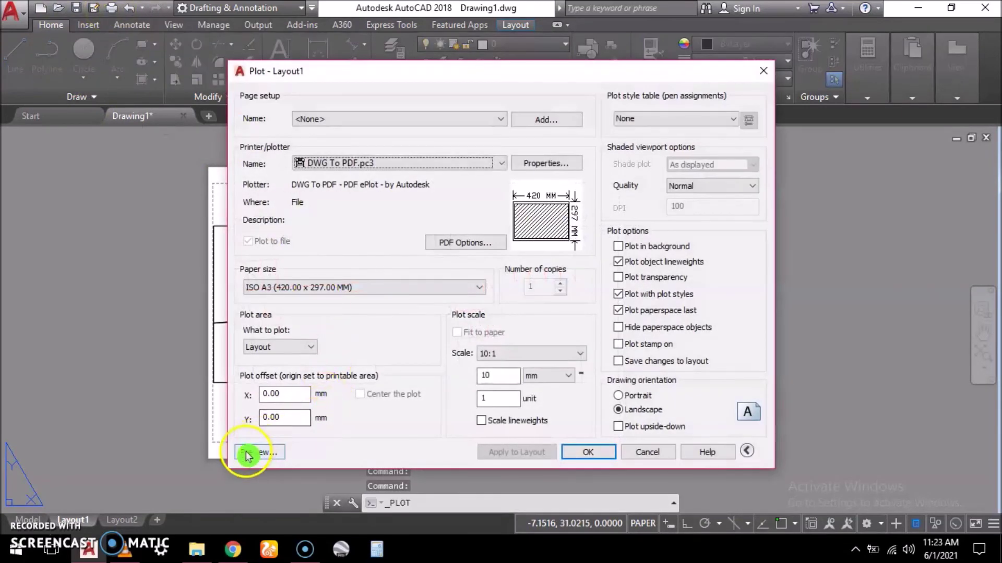
left_click(256, 453)
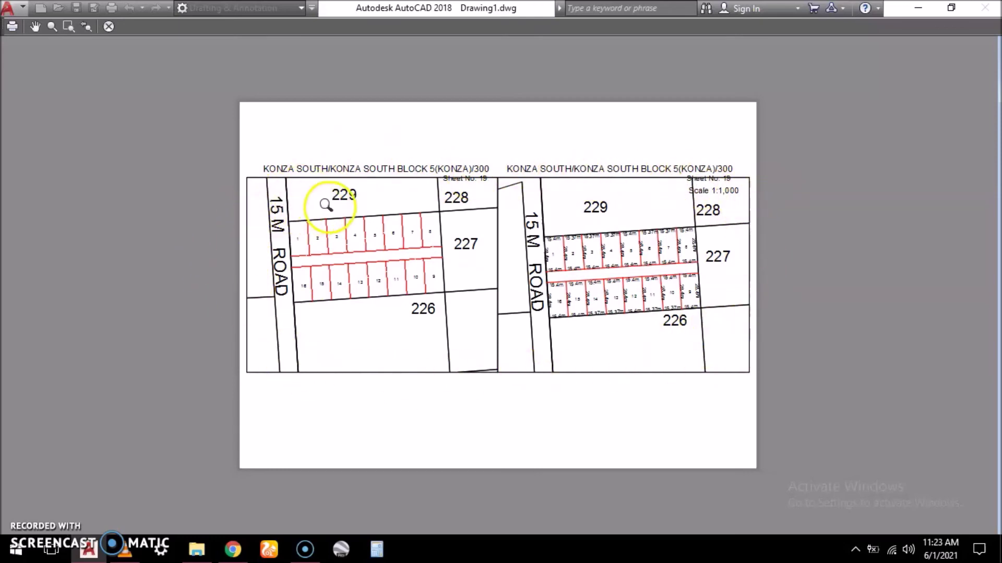
key("Escape")
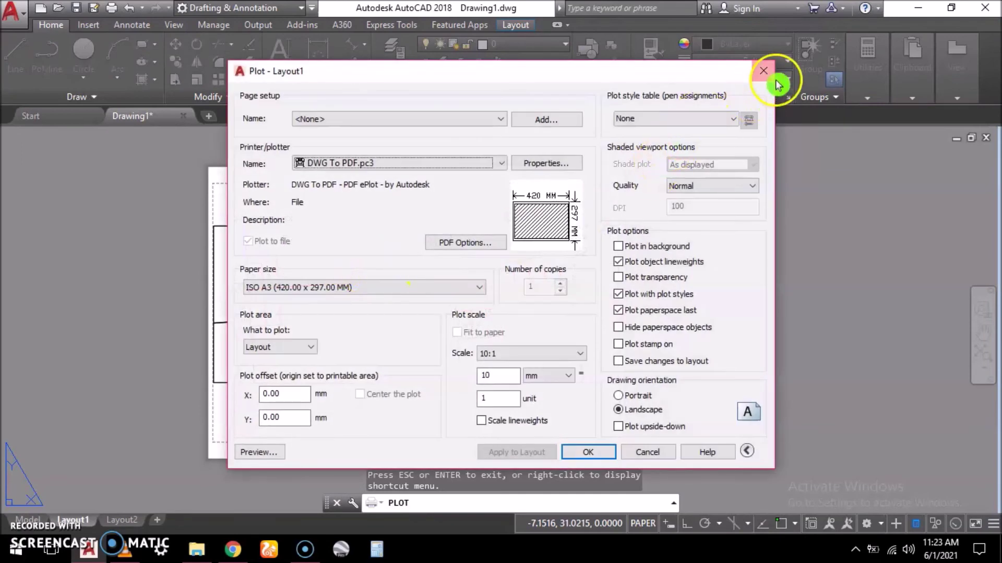
left_click(763, 71)
Step: Put both viewport frames on the Defpoints layer
left_click(341, 231)
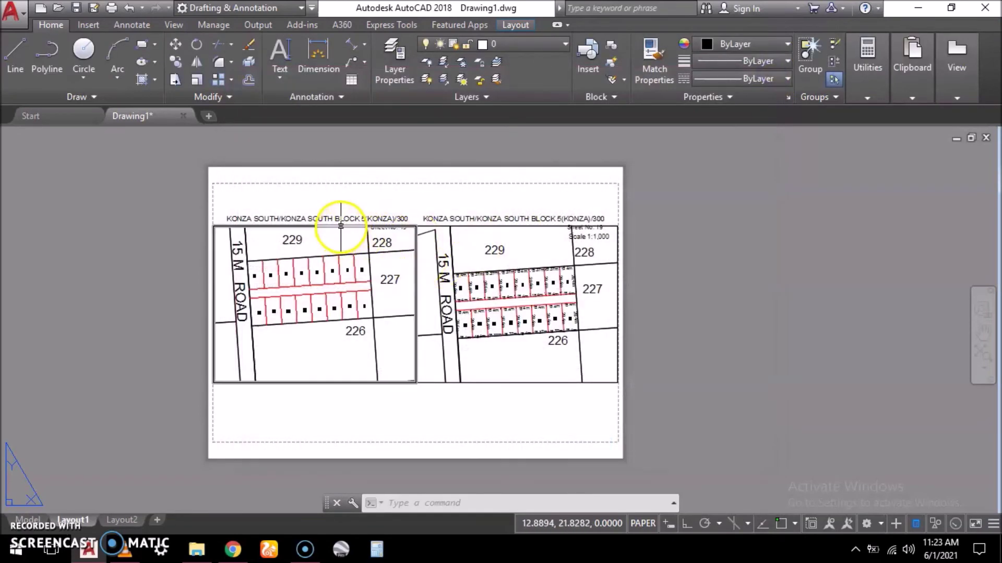
left_click(471, 224)
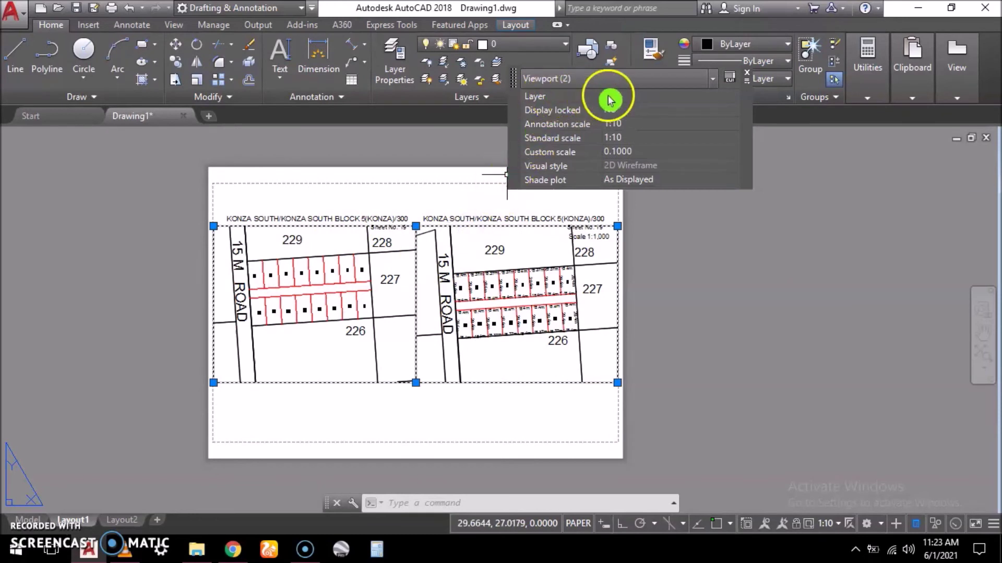
left_click(637, 98)
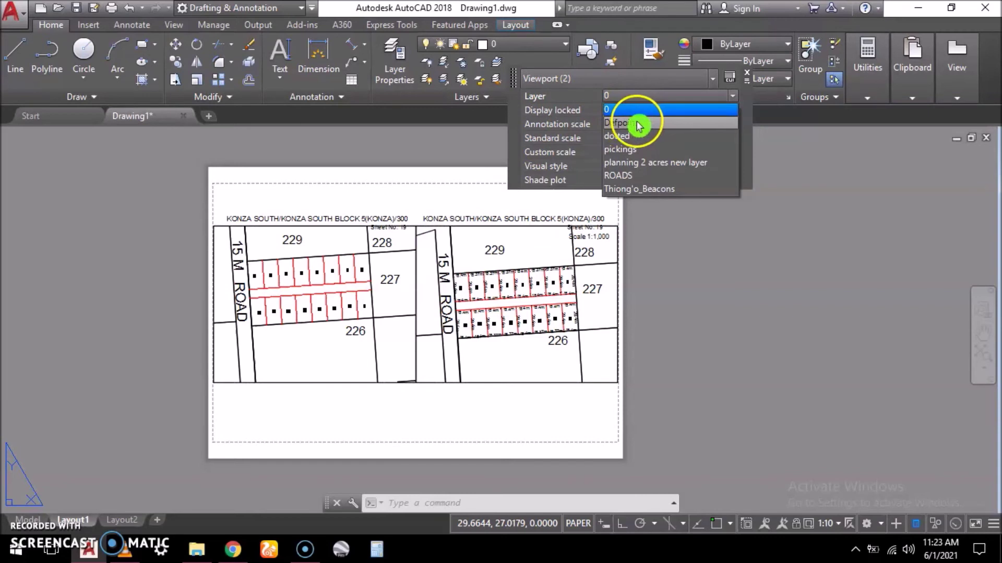
left_click(640, 124)
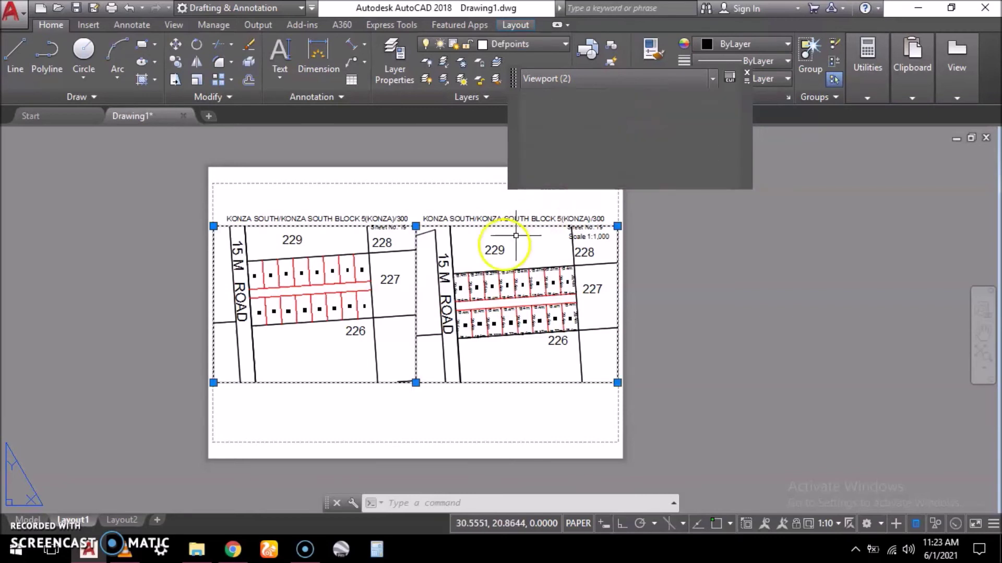
key("Escape")
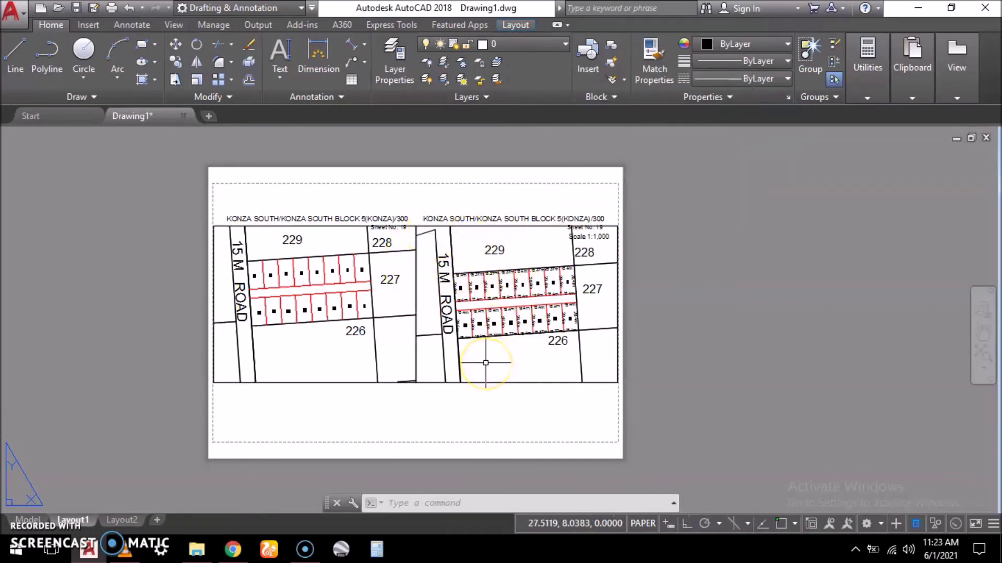
Step: Review the drawing's seven layers in the Layer Properties Manager and close it
type("1")
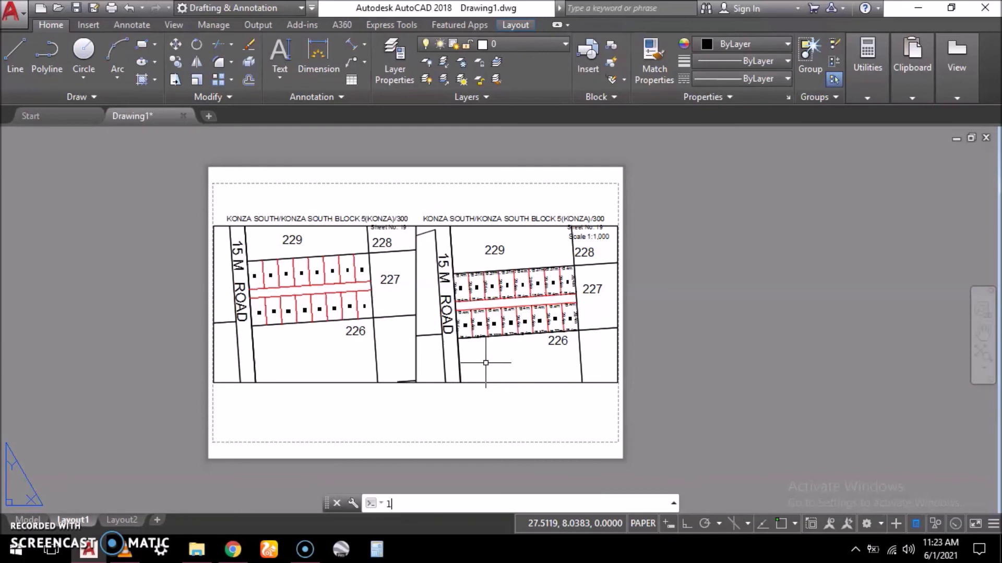
type("Ay")
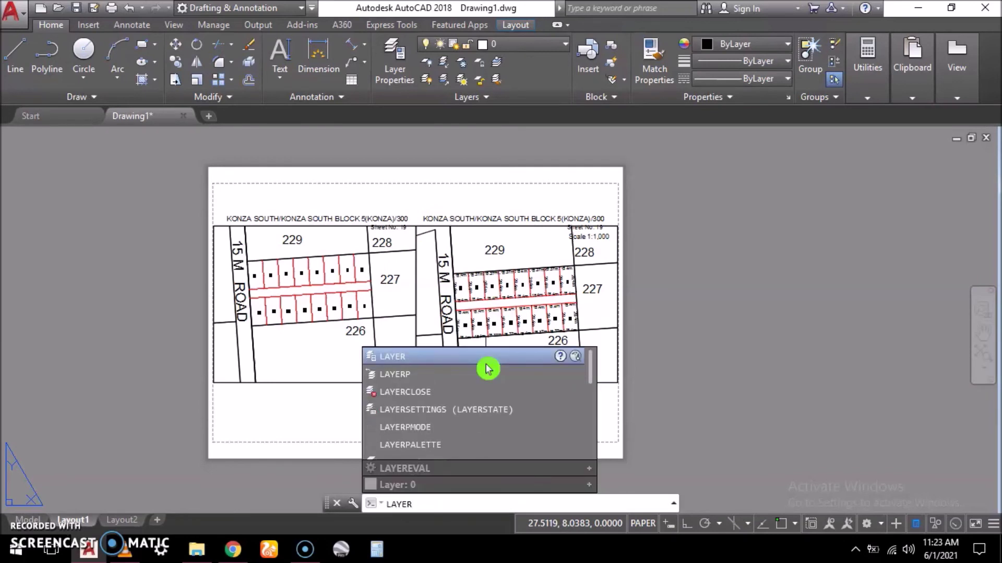
left_click(426, 357)
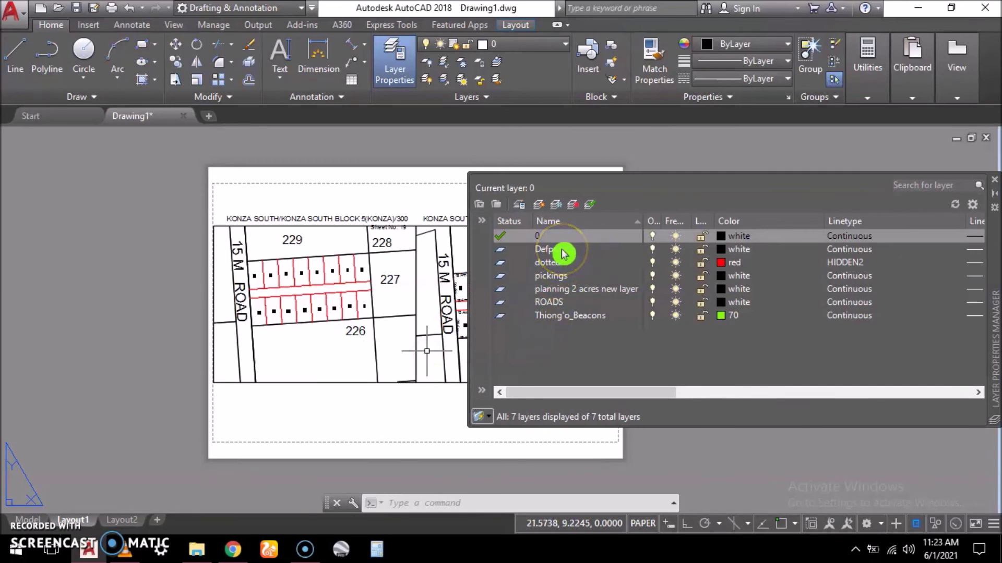
left_click_drag(586, 395, 728, 383)
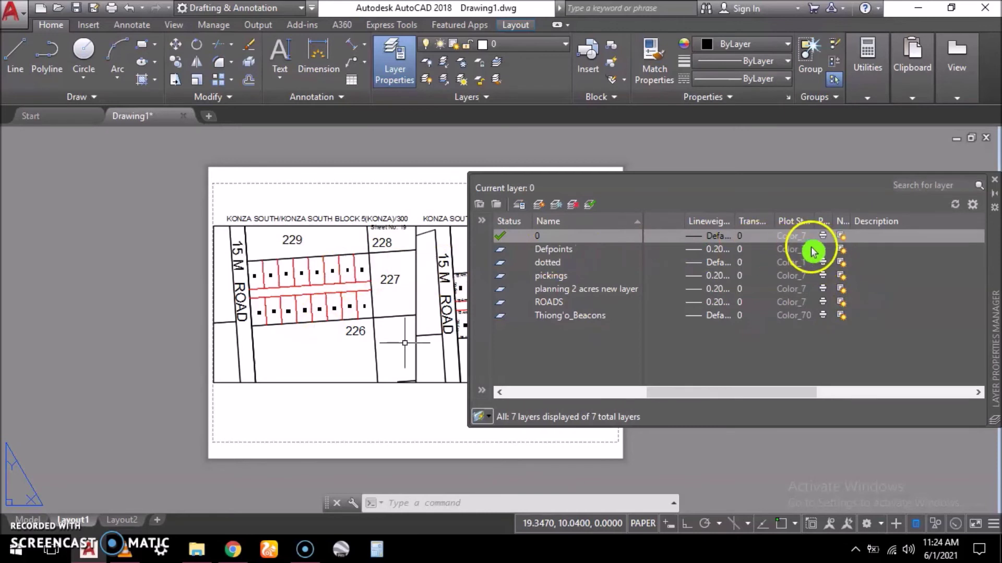
left_click(996, 185)
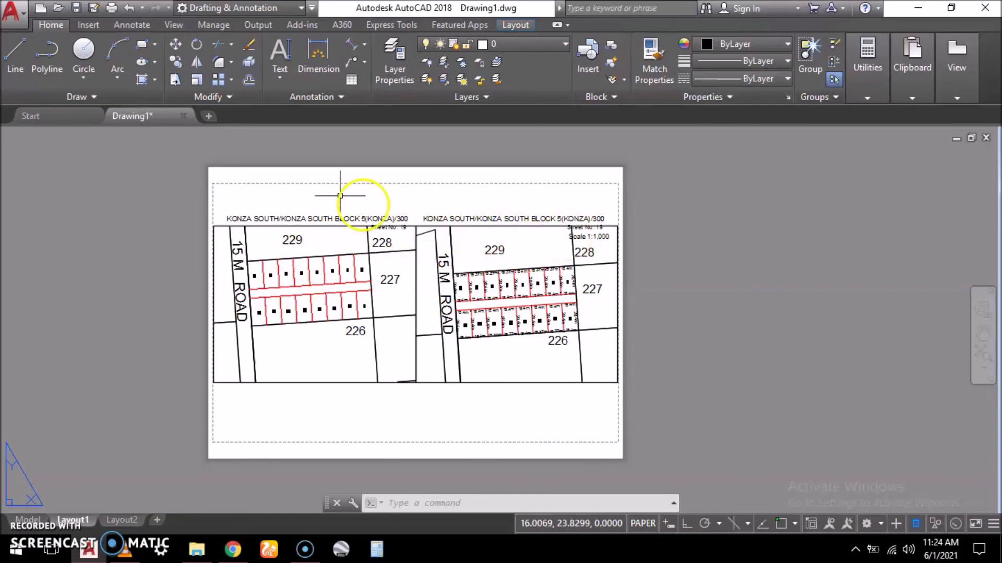
Step: Preview the Layout1 plot again and close the plot settings without plotting
left_click(112, 8)
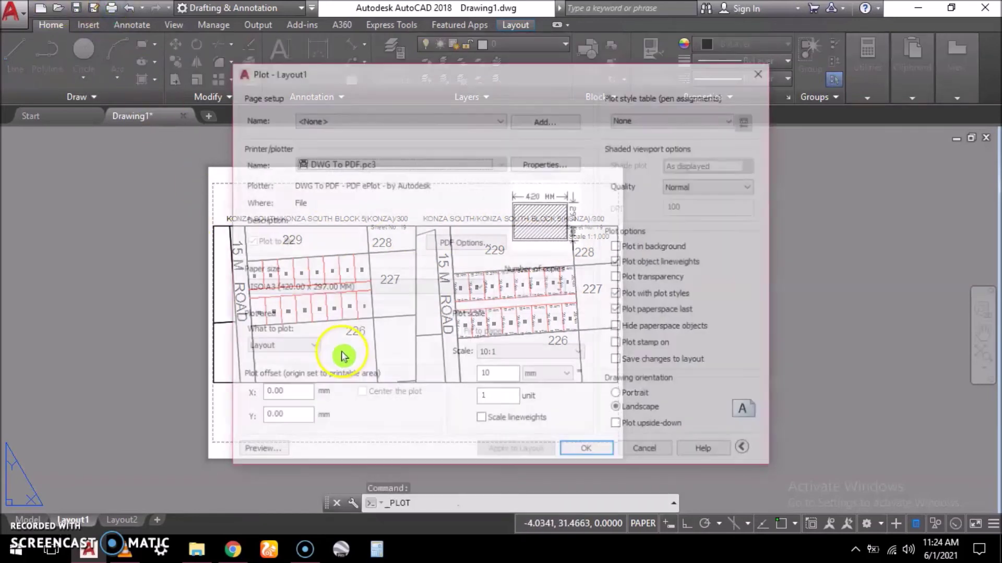
left_click(255, 454)
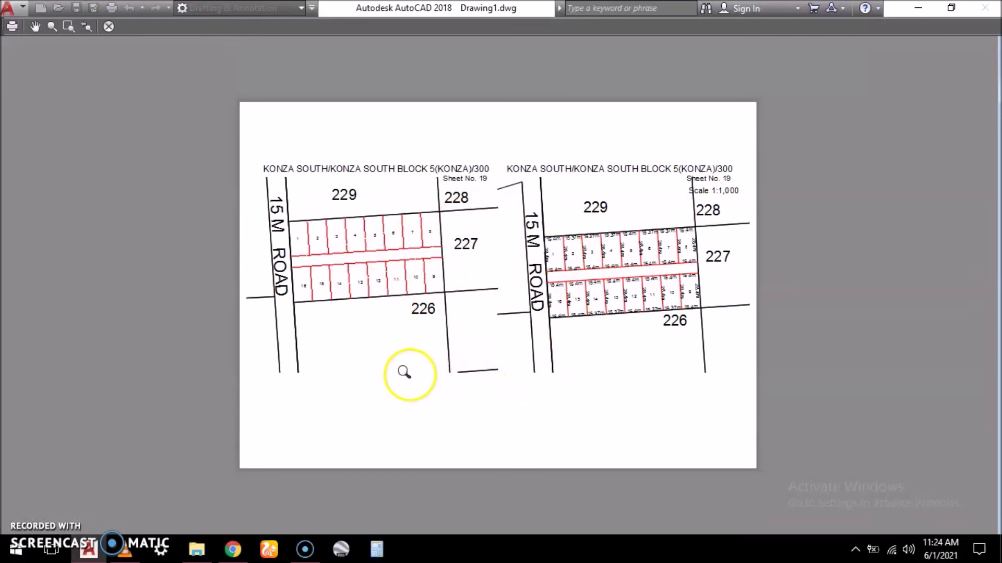
key("Escape")
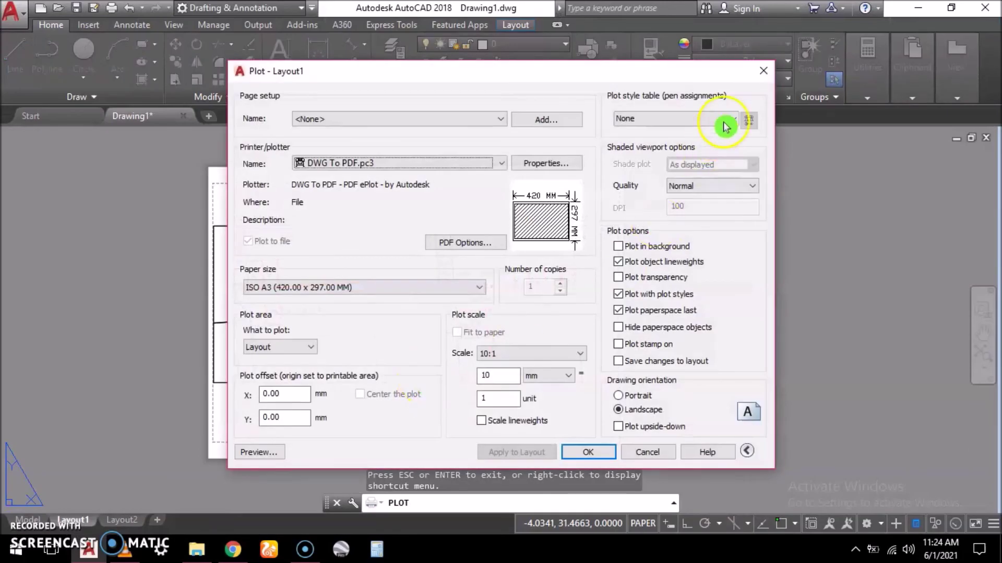
left_click(763, 70)
scroll(410, 401, "up", 5)
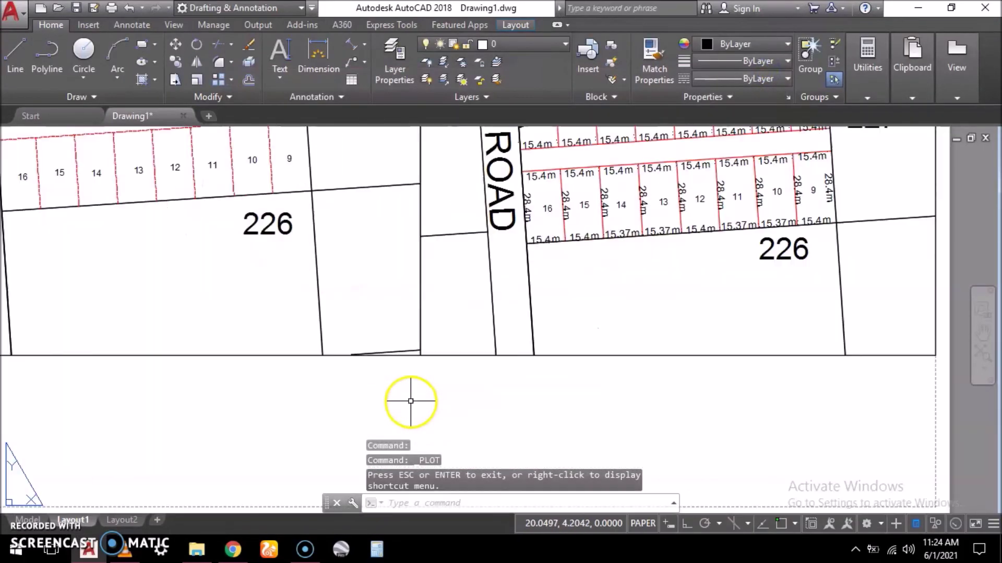
scroll(410, 401, "up", 3)
Step: Check the bottom boundary line's layer inside the viewport, undo the zoom, and return to paper space
double_click(358, 274)
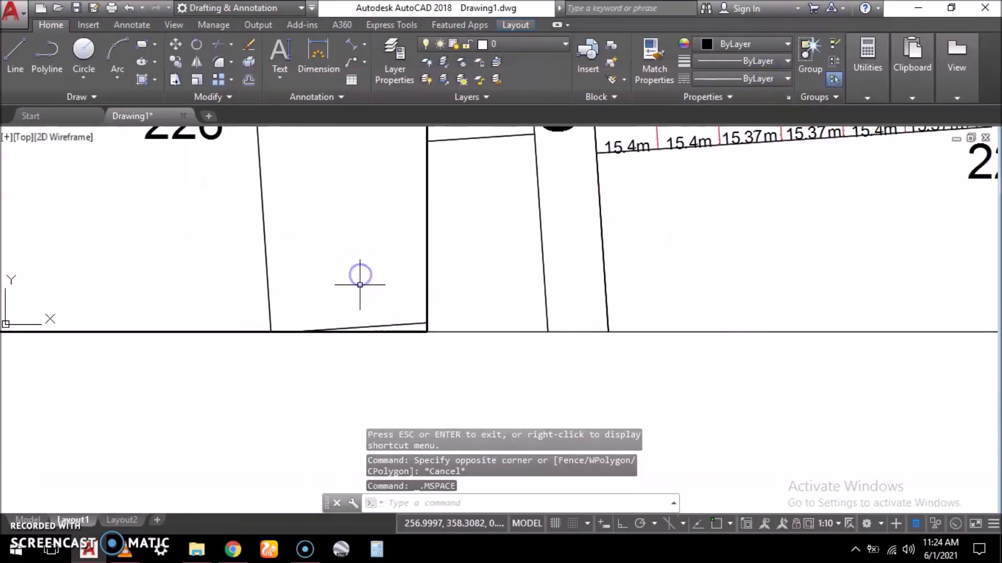
left_click(390, 323)
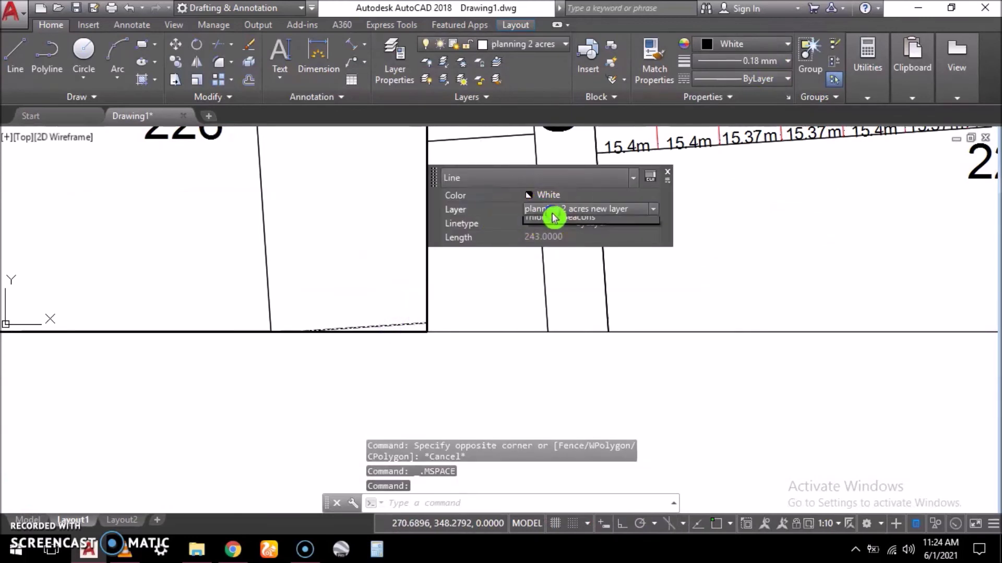
left_click(554, 218)
left_click(562, 240)
key("Escape")
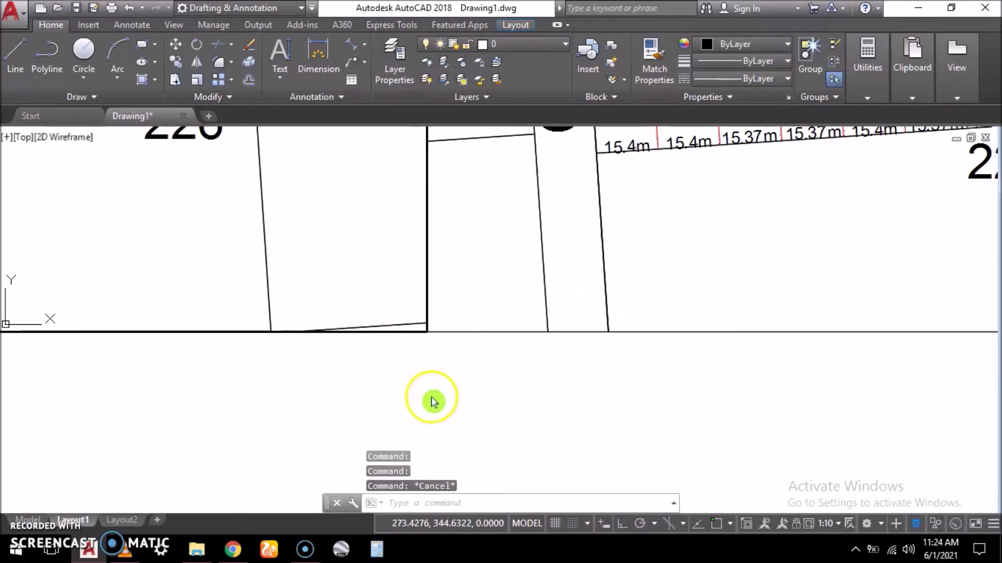
scroll(432, 401, "down", 5)
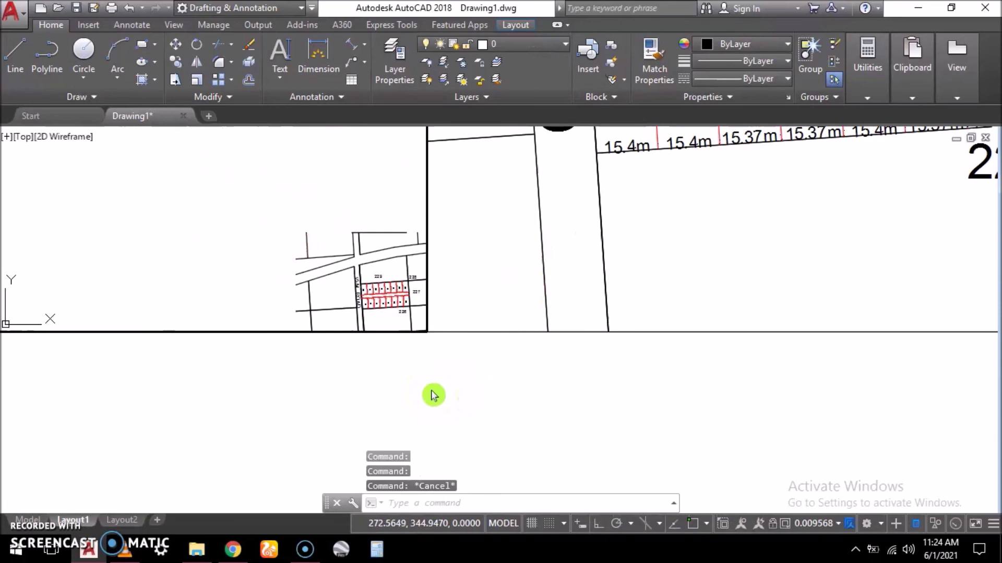
key("ctrl+z")
double_click(491, 413)
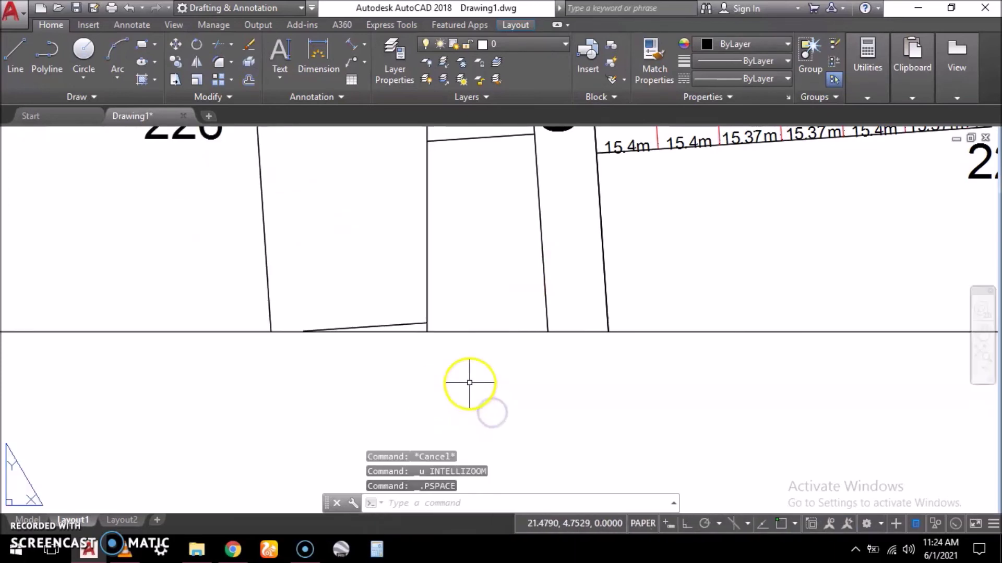
scroll(468, 383, "down", 5)
scroll(464, 381, "up", 6)
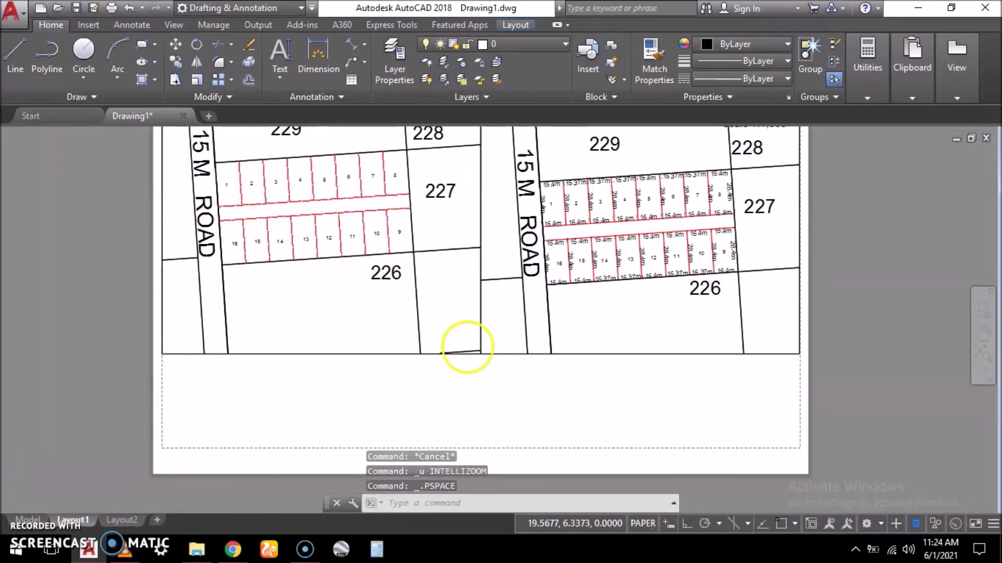
scroll(467, 347, "down", 2)
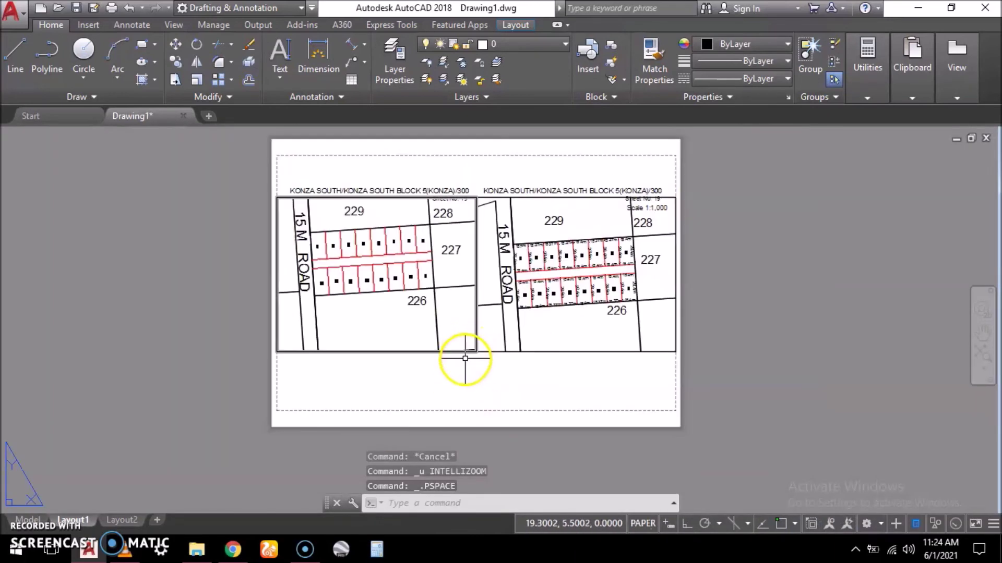
left_click(113, 8)
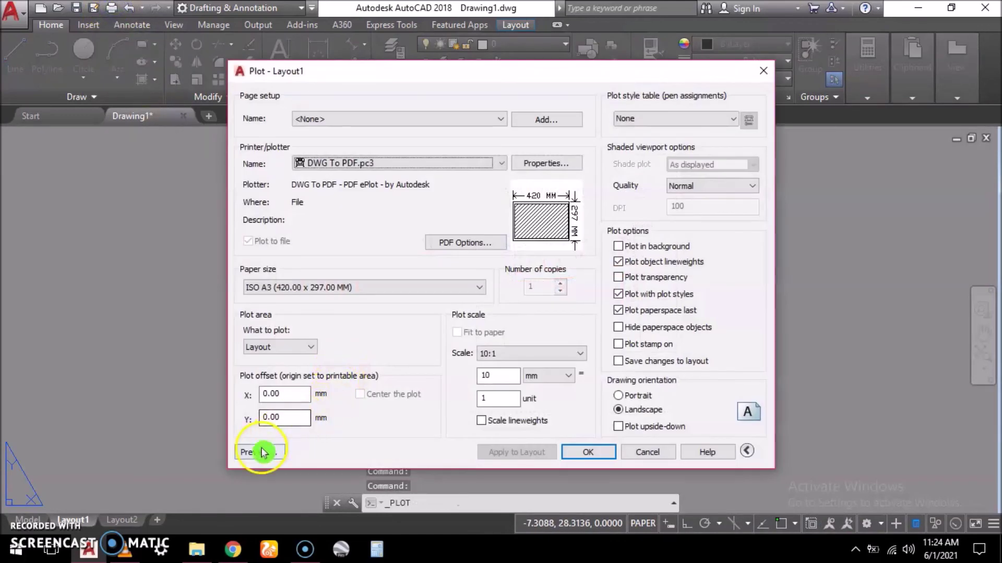
Step: Preview the plot and close the plot settings without plotting
left_click(263, 448)
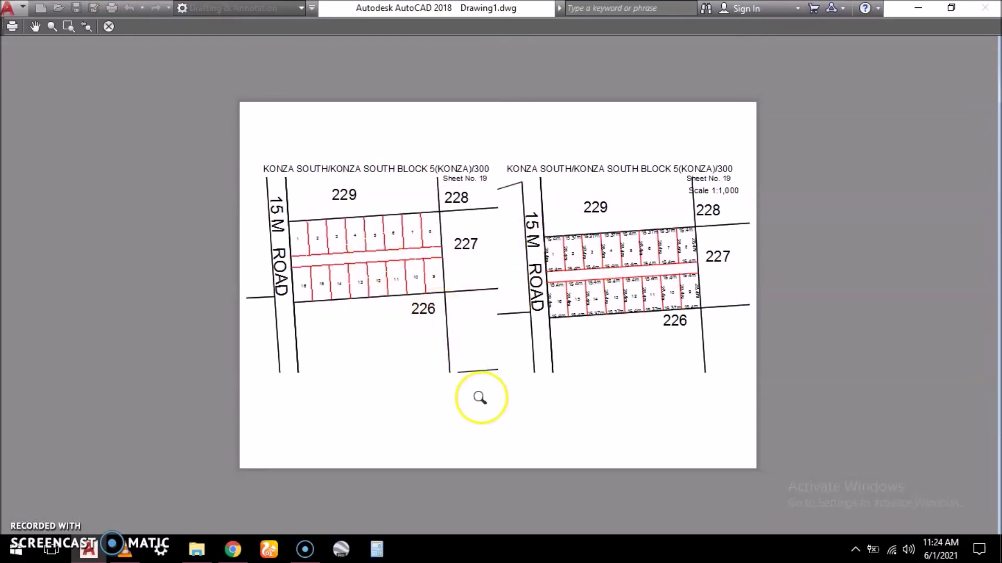
key("Escape")
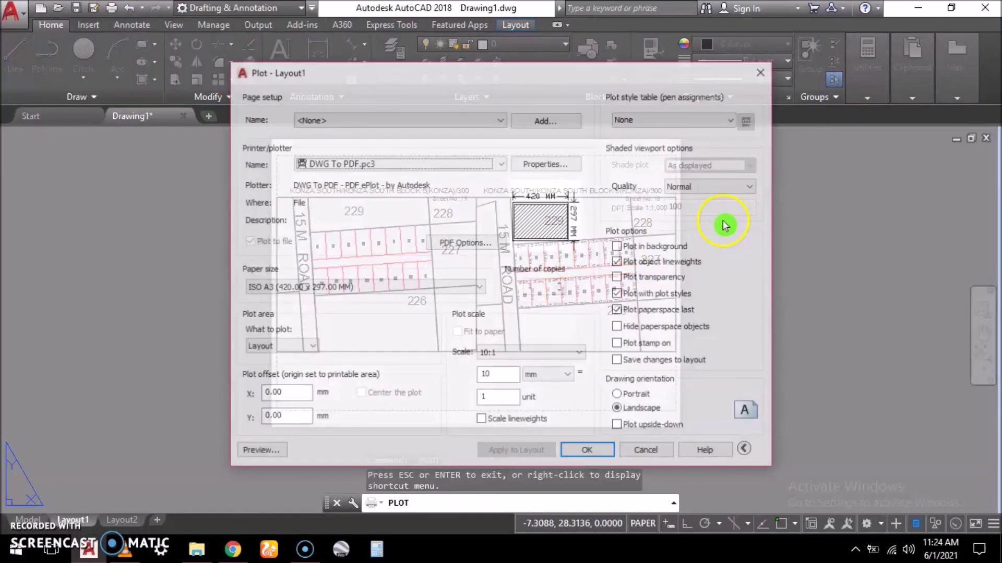
left_click(763, 70)
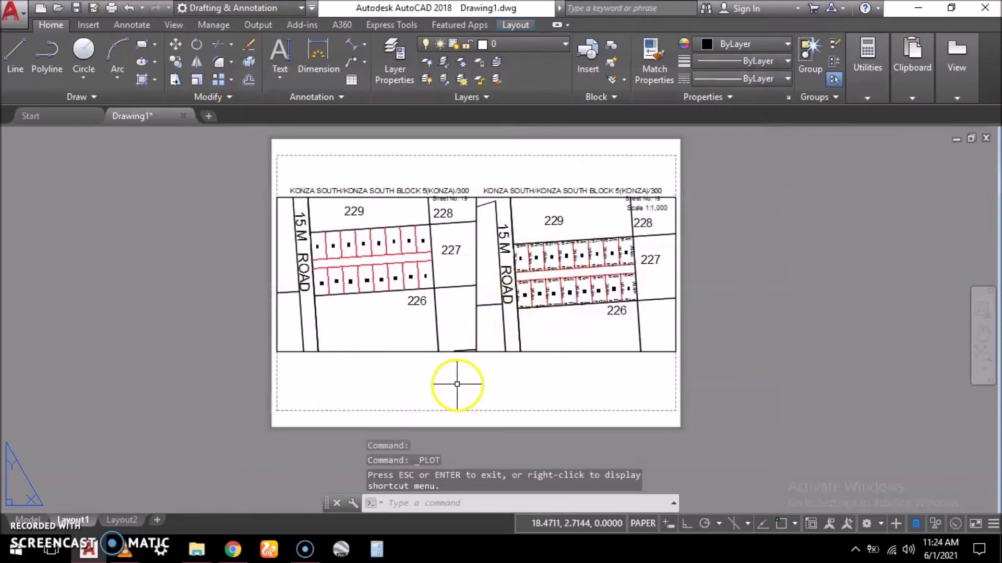
scroll(478, 335, "up", 5)
scroll(477, 336, "up", 3)
Step: Move the two stray lines below the left viewport onto Defpoints and return to paper space
double_click(461, 235)
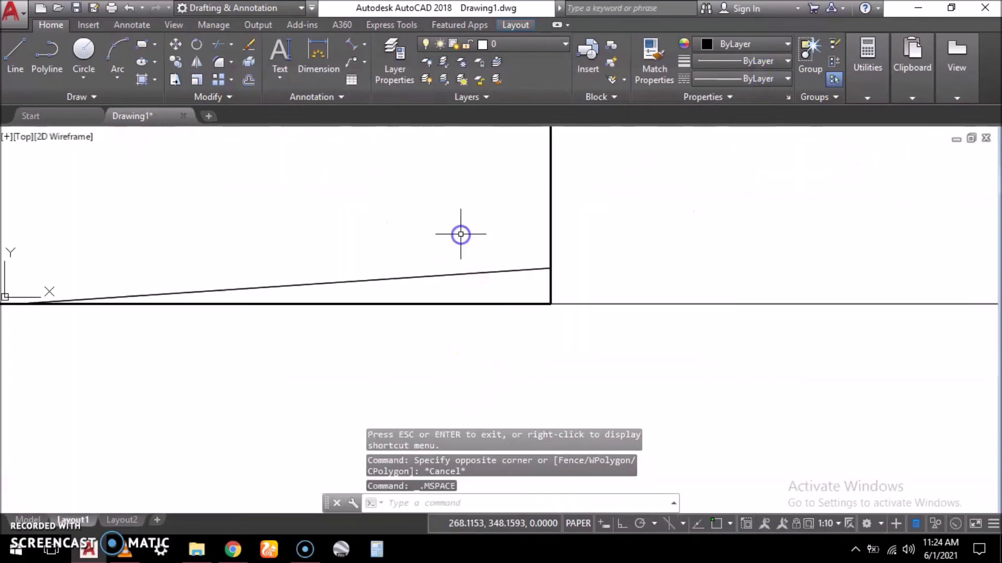
left_click(486, 241)
left_click(463, 279)
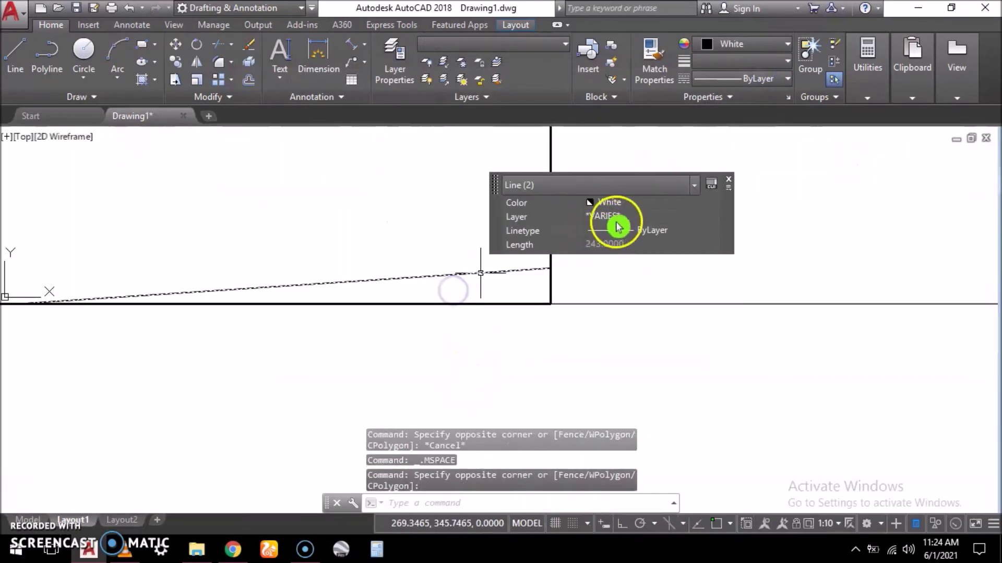
left_click(629, 221)
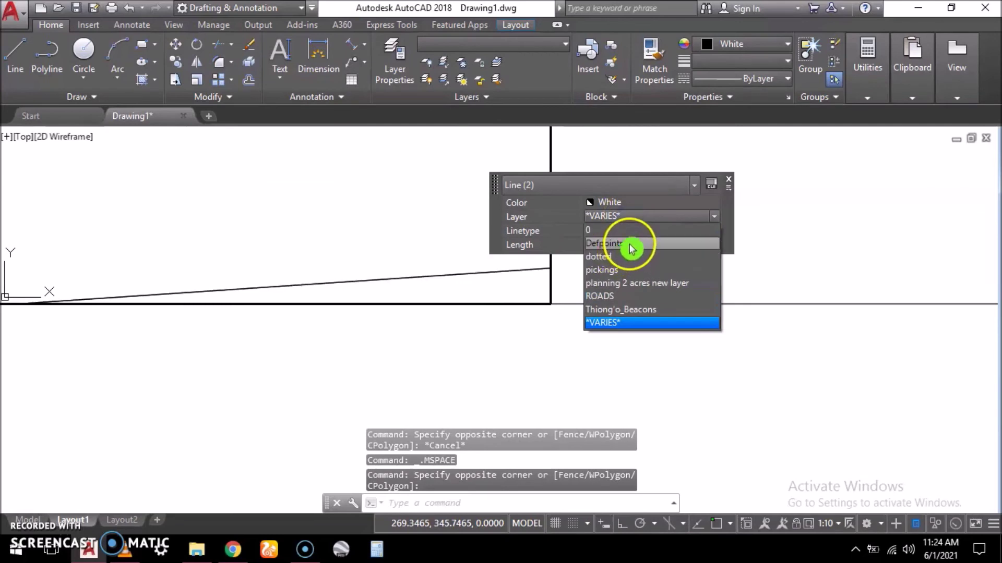
left_click(631, 243)
key("Escape")
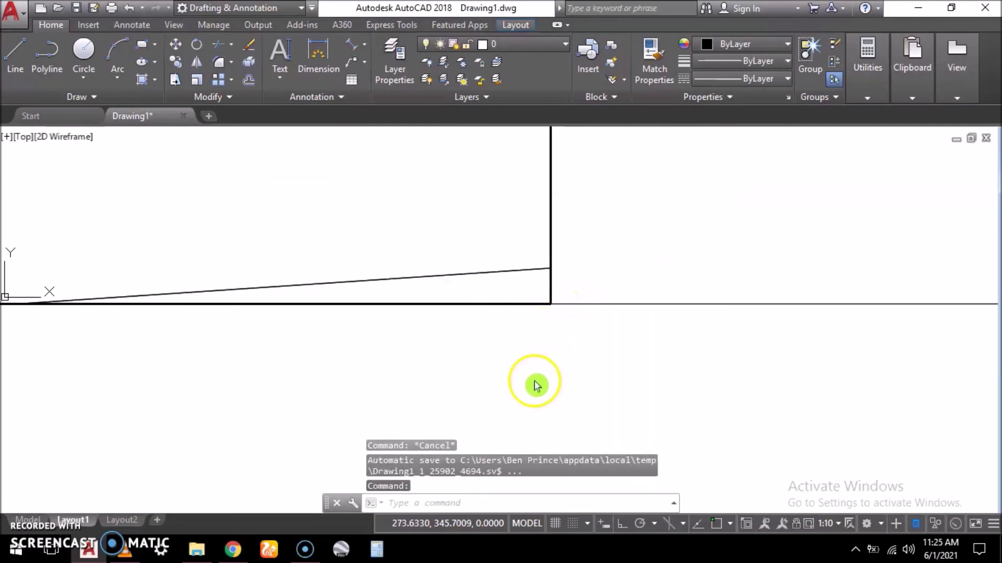
double_click(536, 385)
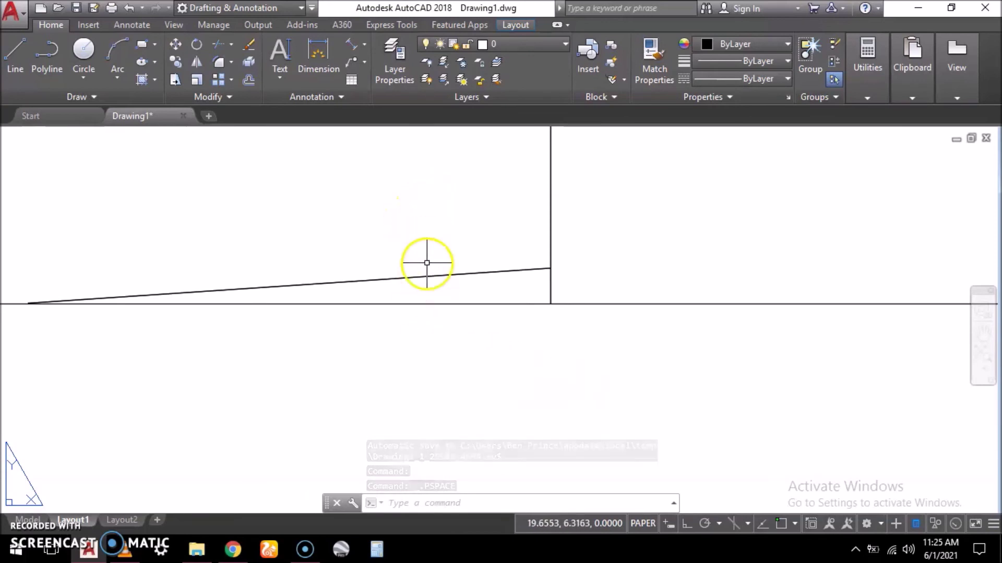
scroll(503, 380, "down", 8)
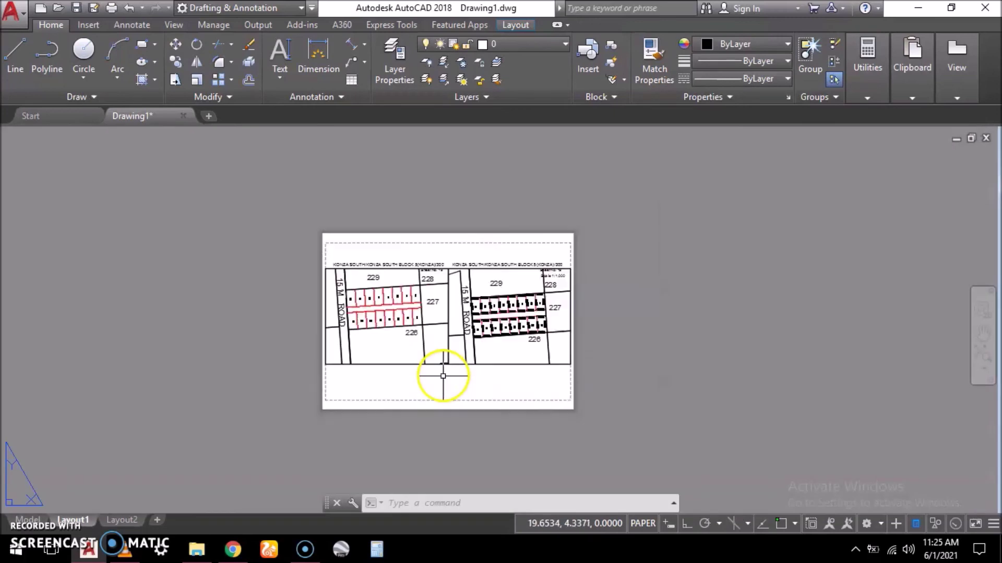
Step: Preview the plot, zooming in to check both labelled viewports and the right sheet's lot dimensions
left_click(113, 8)
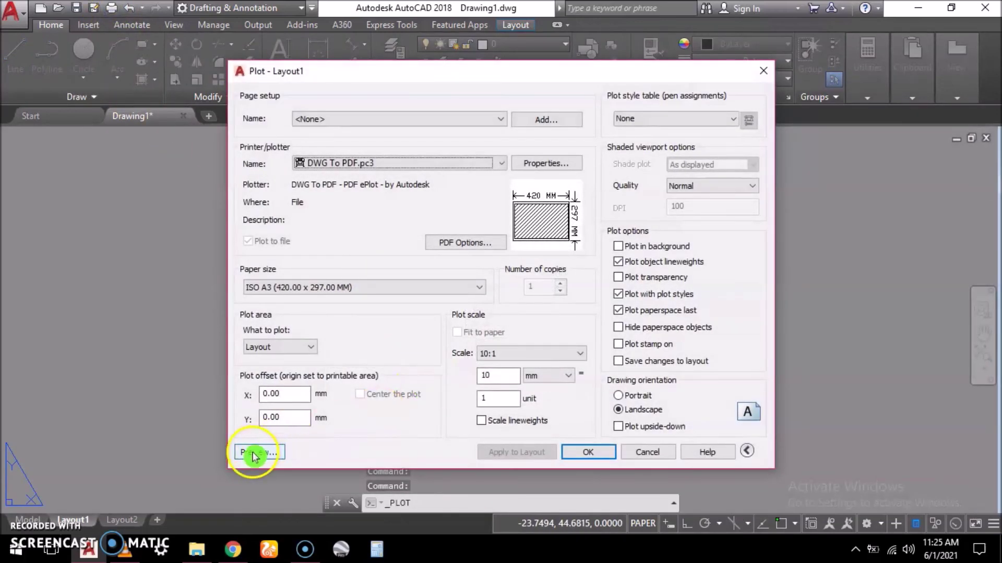
left_click(254, 449)
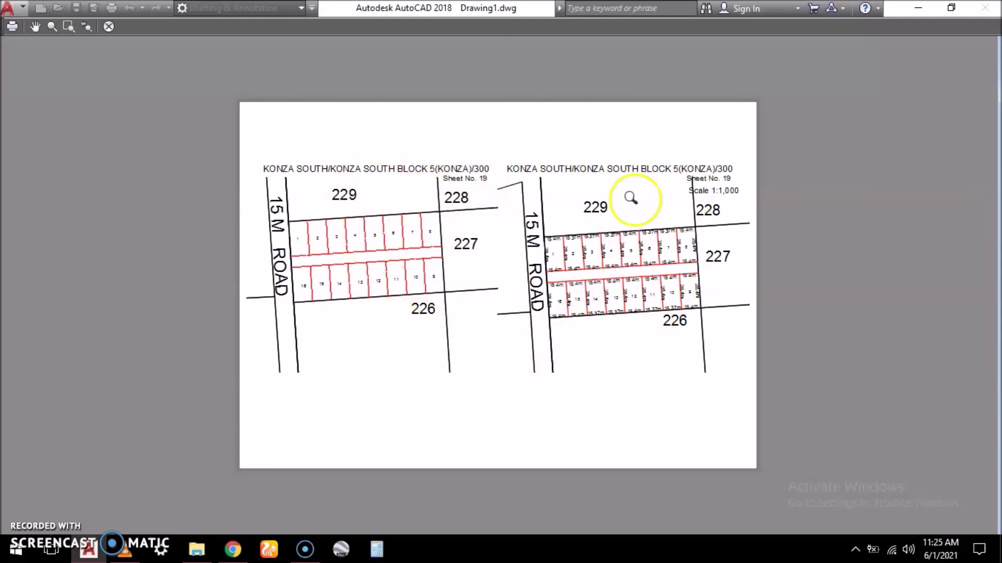
scroll(361, 234, "up", 6)
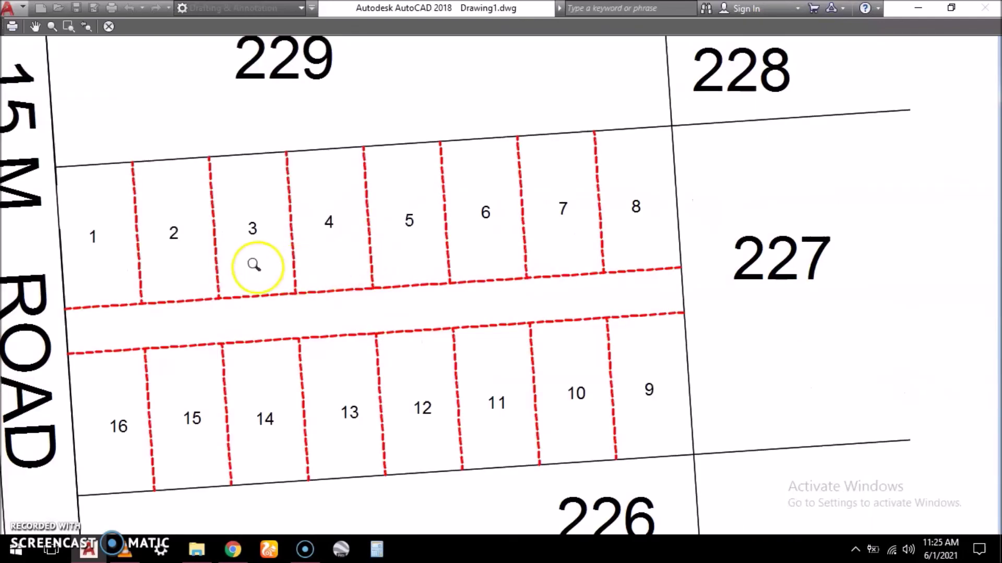
scroll(201, 227, "up", 2)
scroll(232, 272, "down", 6)
scroll(376, 271, "up", 6)
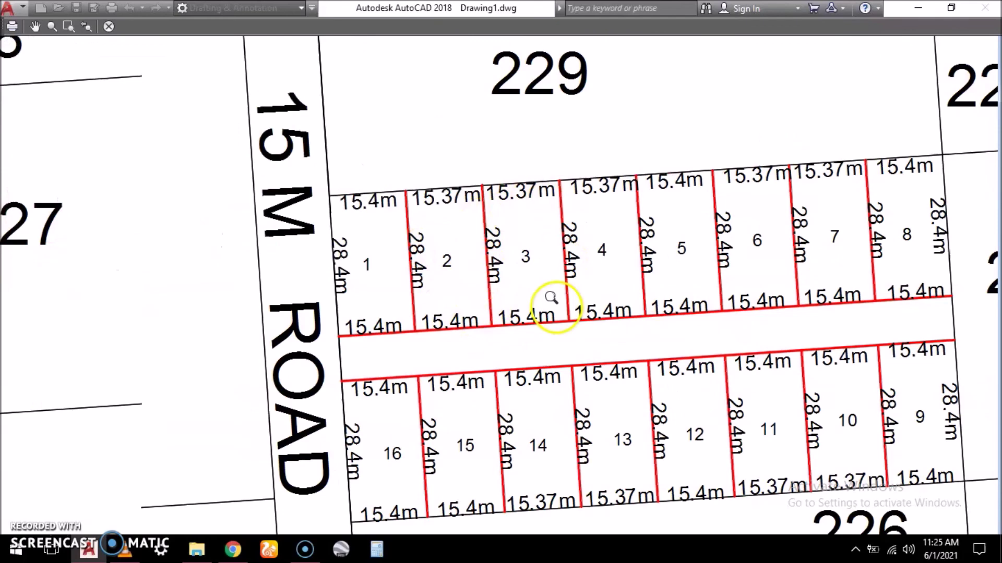
scroll(553, 305, "down", 4)
scroll(543, 219, "down", 2)
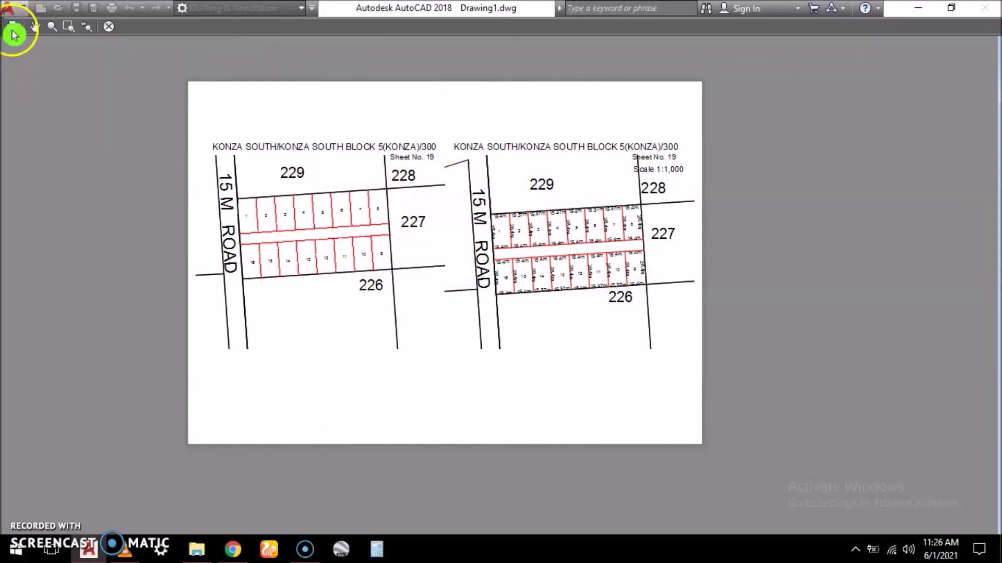
Step: Plot the layout to a PDF named 'MUTATION 300' on the Desktop
left_click(15, 35)
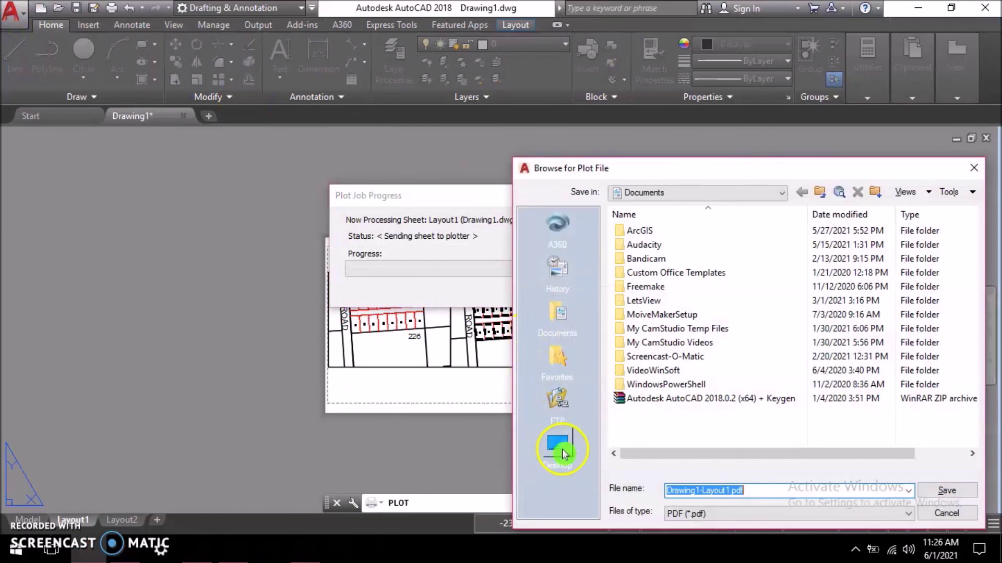
left_click(558, 444)
double_click(771, 493)
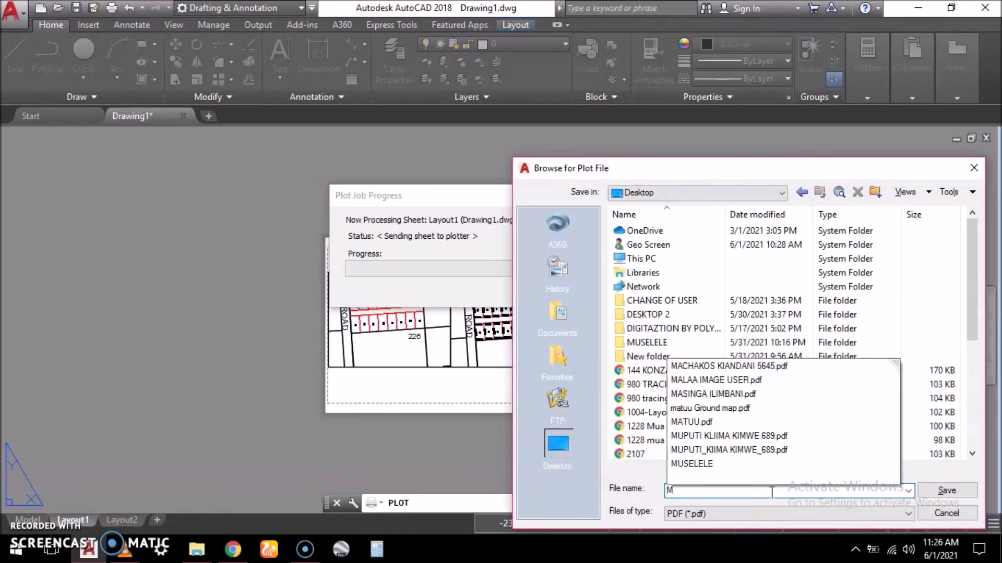
type("UTATION 300")
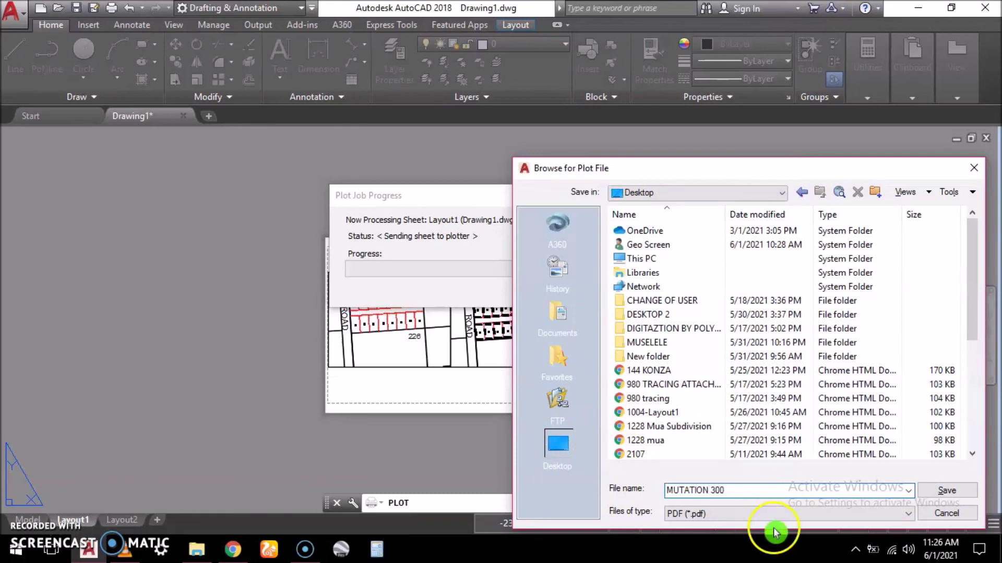
left_click(948, 494)
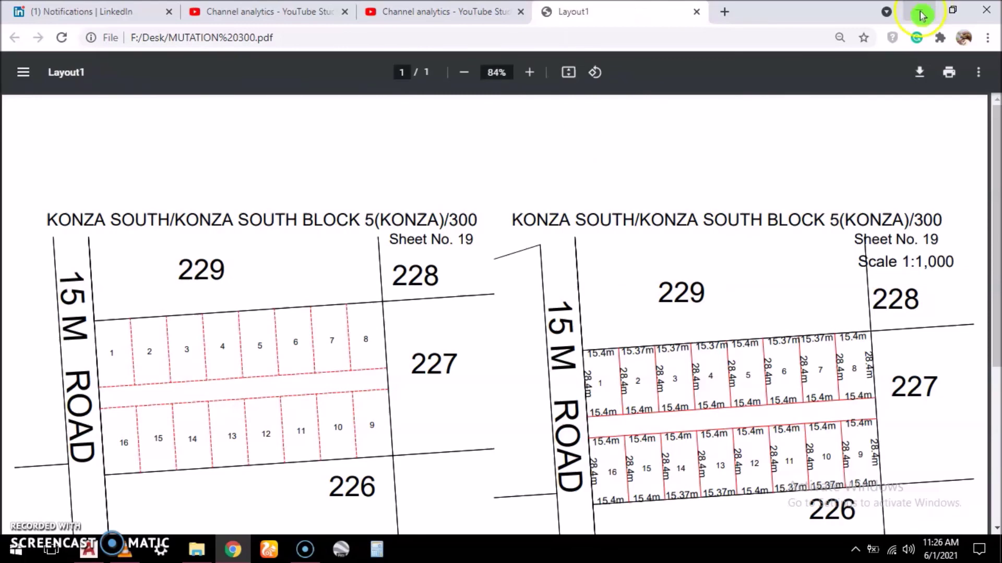
Step: Review the MUTATION 300 PDF in Chrome, then switch back to AutoCAD's Layout1 sheet
scroll(464, 286, "down", 2)
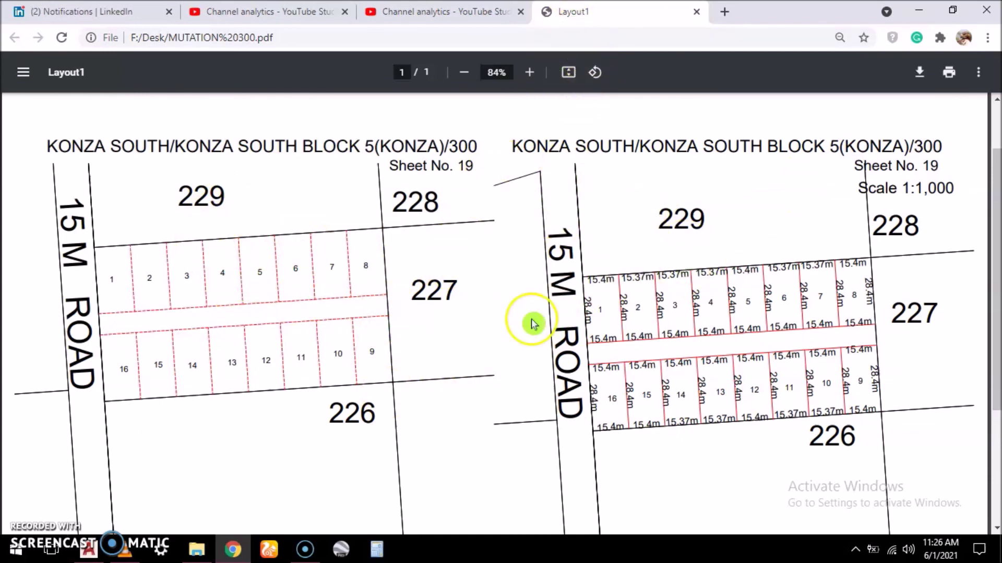
left_click(459, 287)
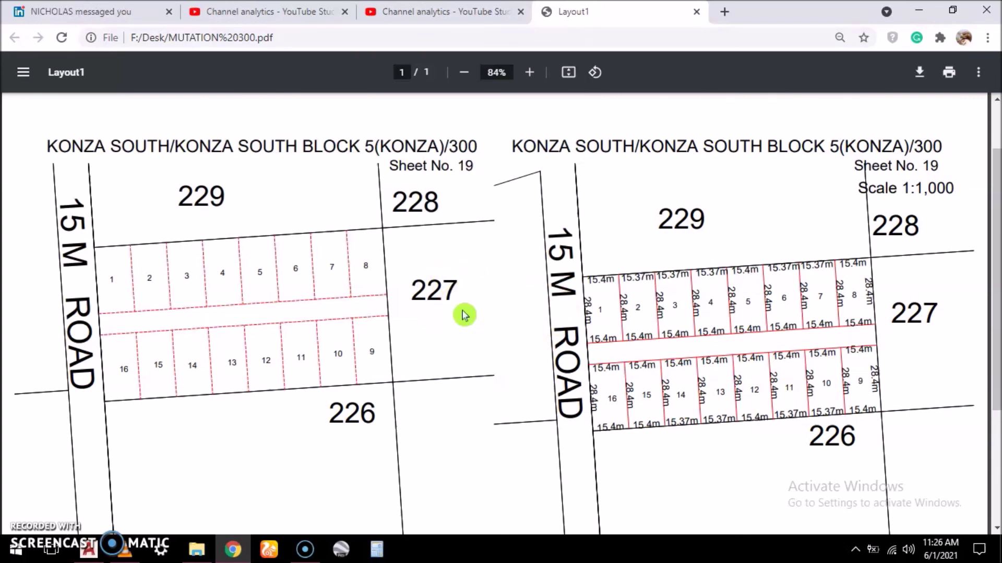
left_click(509, 272)
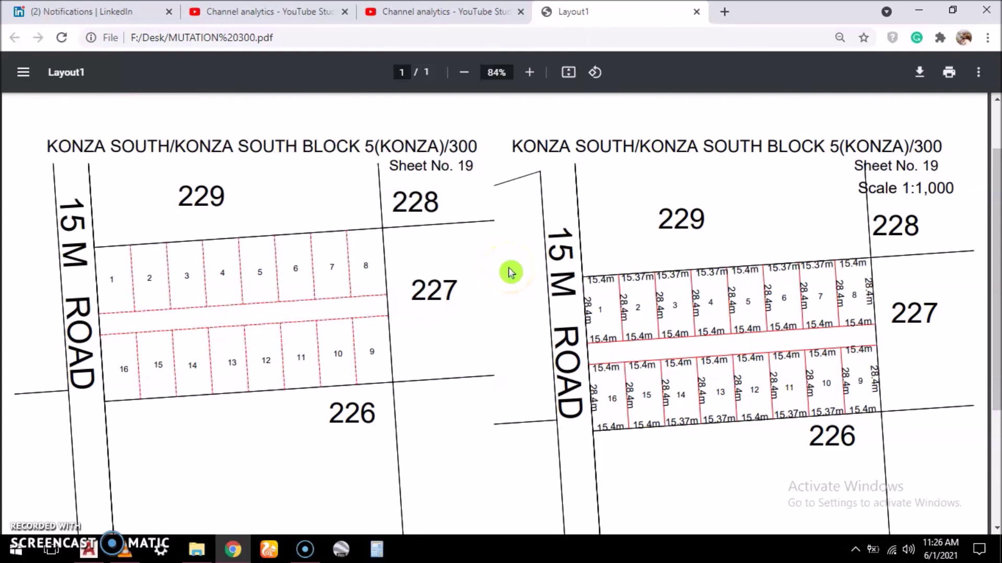
left_click(89, 549)
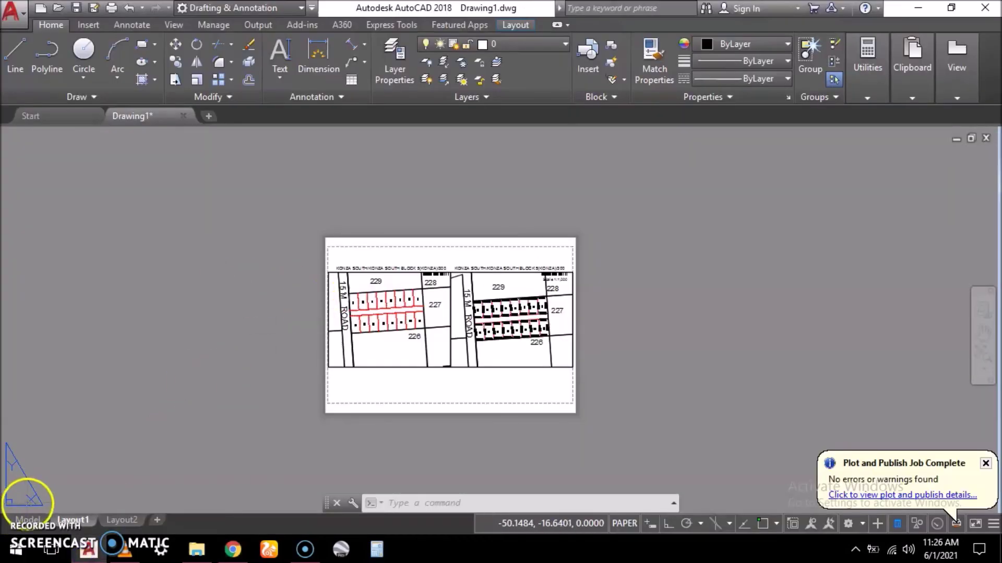
Step: Look over model space, then return to the Layout1 sheet and zoom around it
left_click(27, 520)
scroll(266, 272, "down", 5)
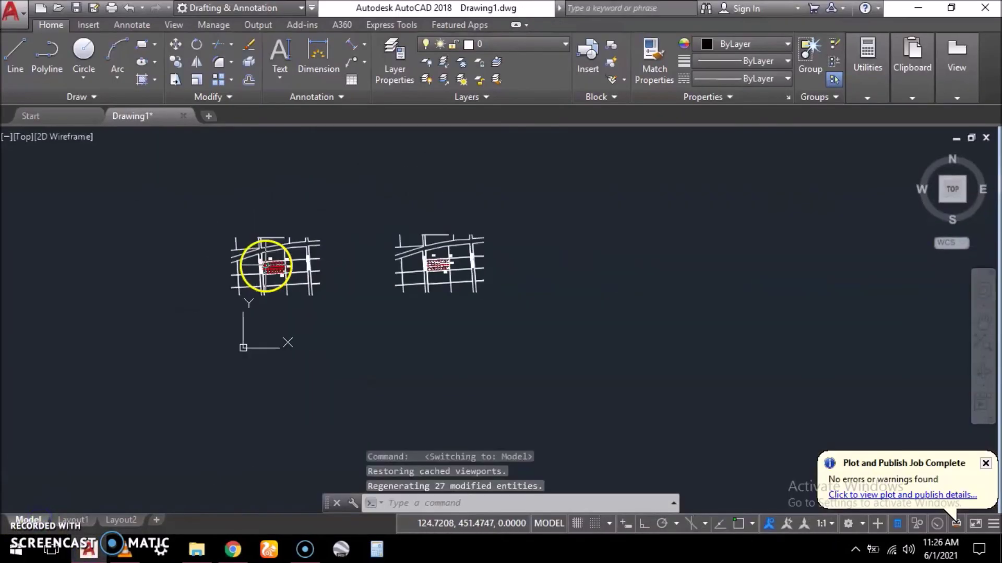
left_click(88, 521)
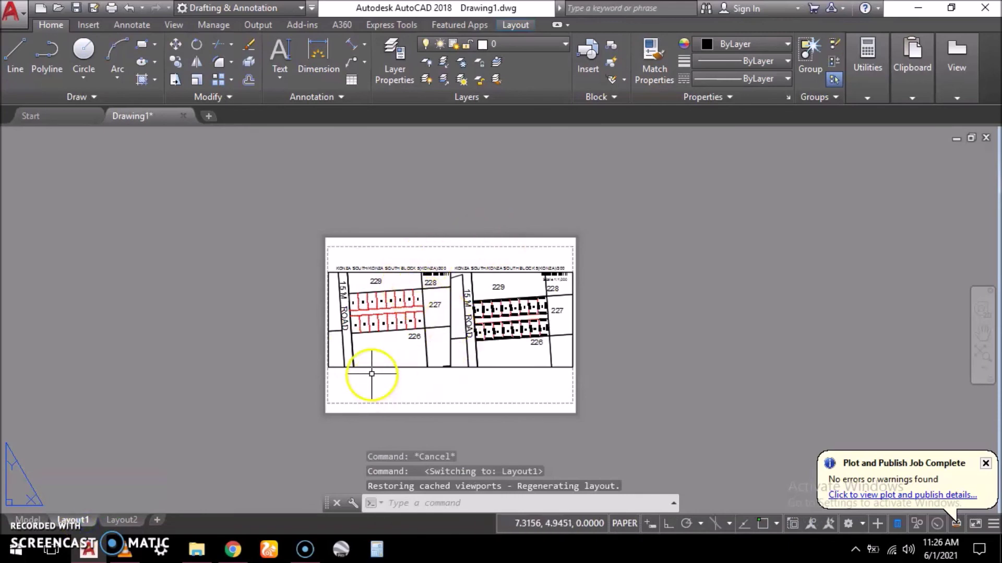
scroll(475, 353, "up", 4)
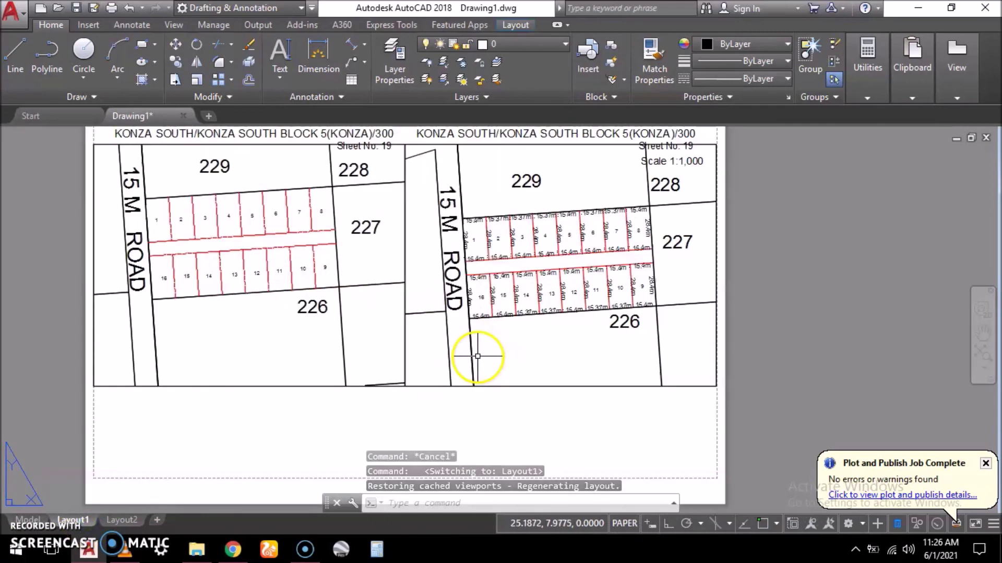
scroll(475, 346, "down", 2)
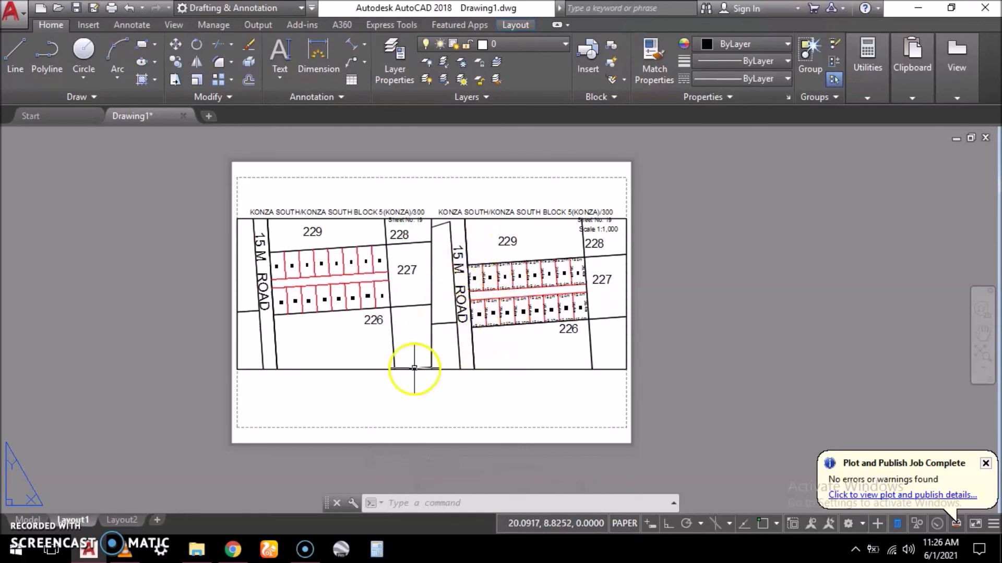
Step: Bring the plotted PDF back into view and zoom through it
left_click(233, 550)
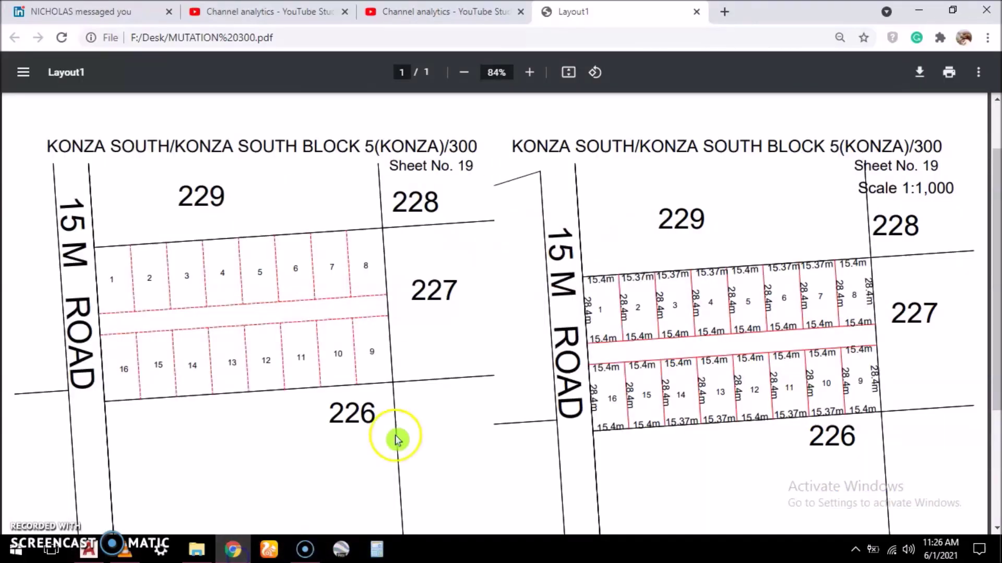
scroll(486, 223, "down", 3)
scroll(469, 263, "up", 3)
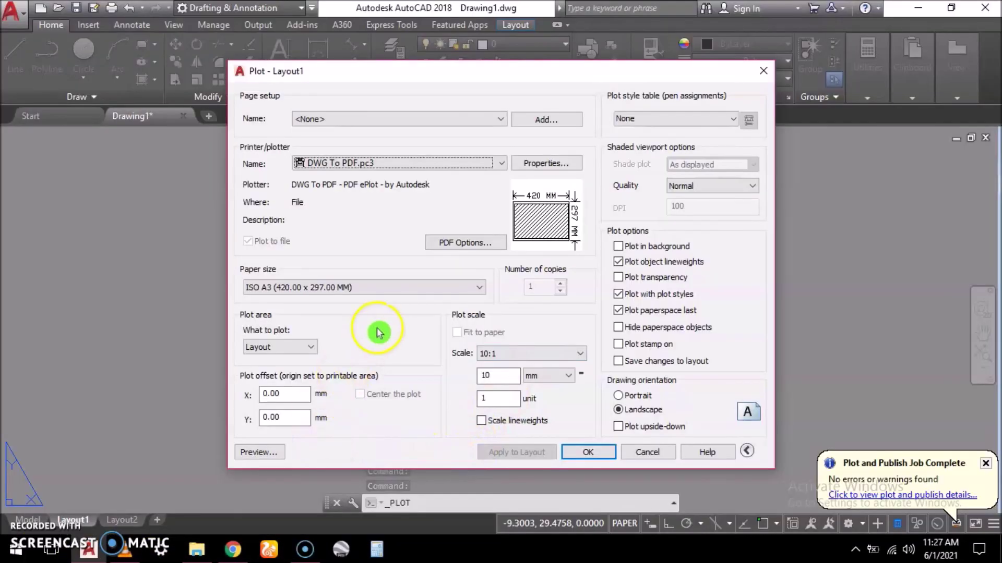
Step: Confirm the plot scale of 10, close the plot settings unplotted, and select the right viewport
left_click(501, 381)
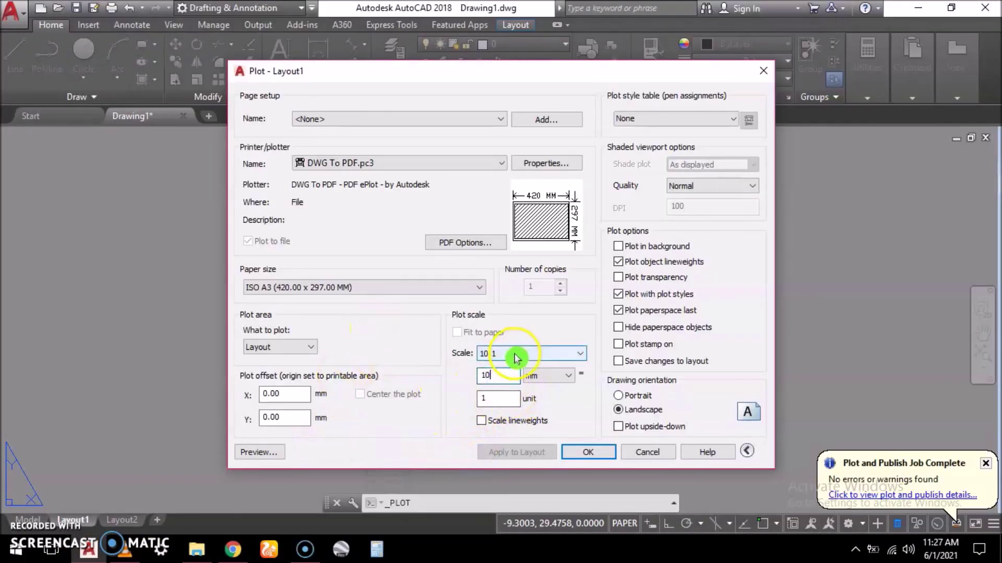
left_click(763, 70)
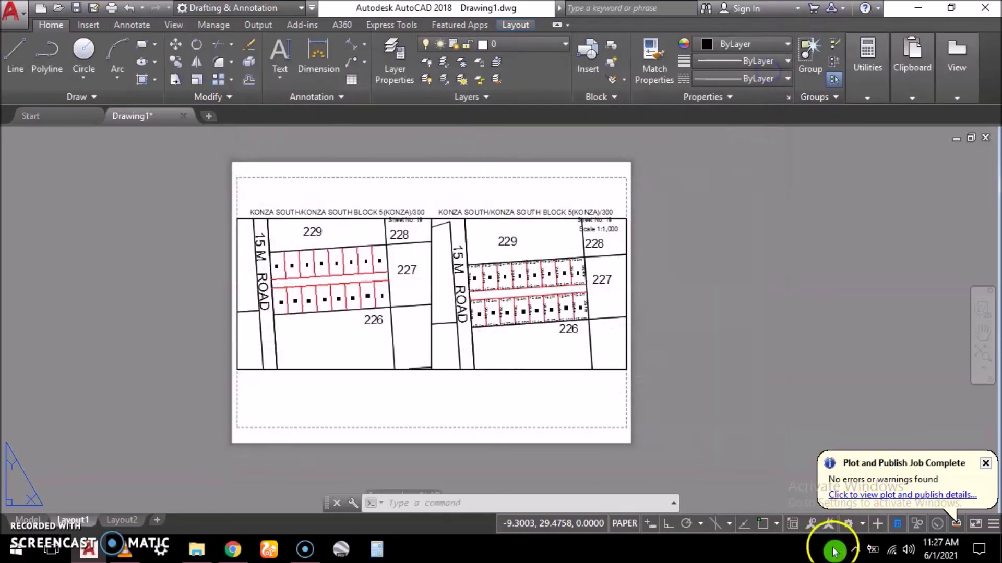
left_click(577, 365)
left_click(494, 400)
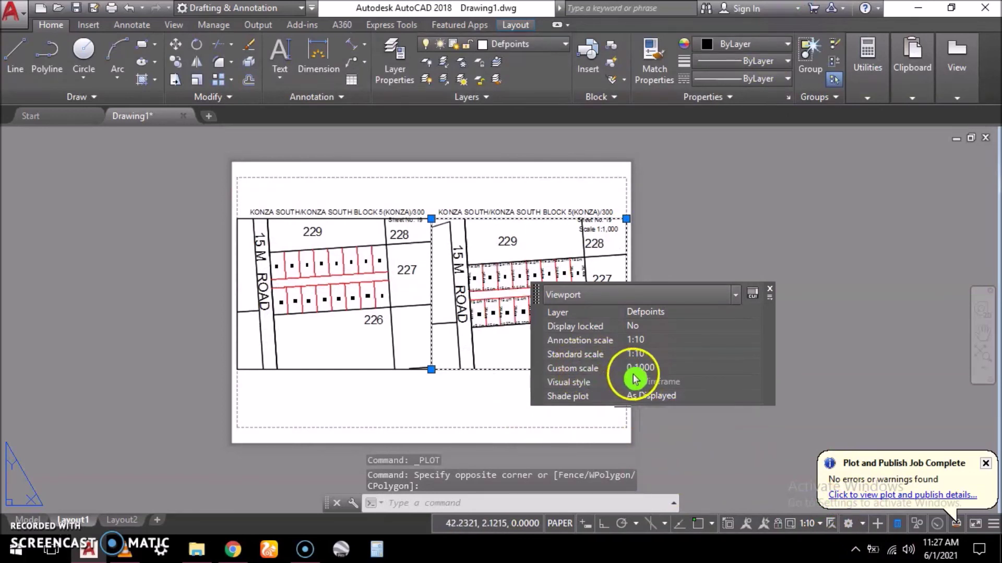
Step: Leave the right viewport at 1:10, close its properties panel and deselect it
left_click(818, 524)
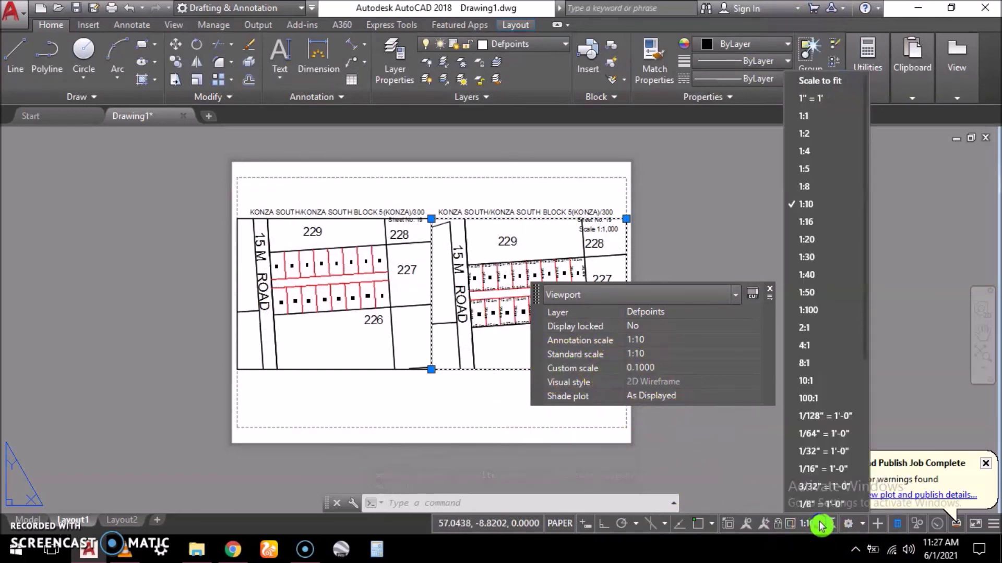
left_click(773, 292)
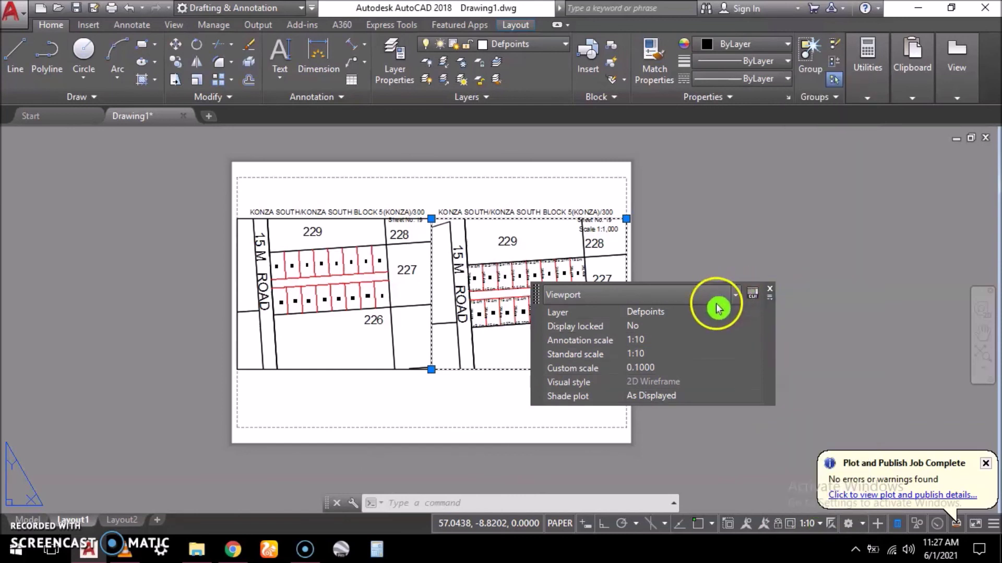
left_click(774, 294)
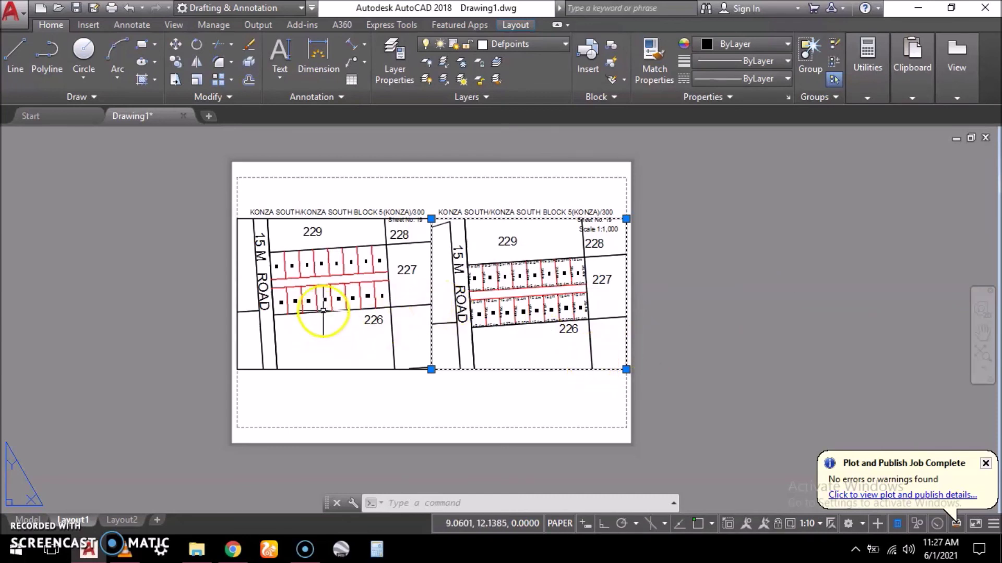
left_click(359, 272)
key("Escape")
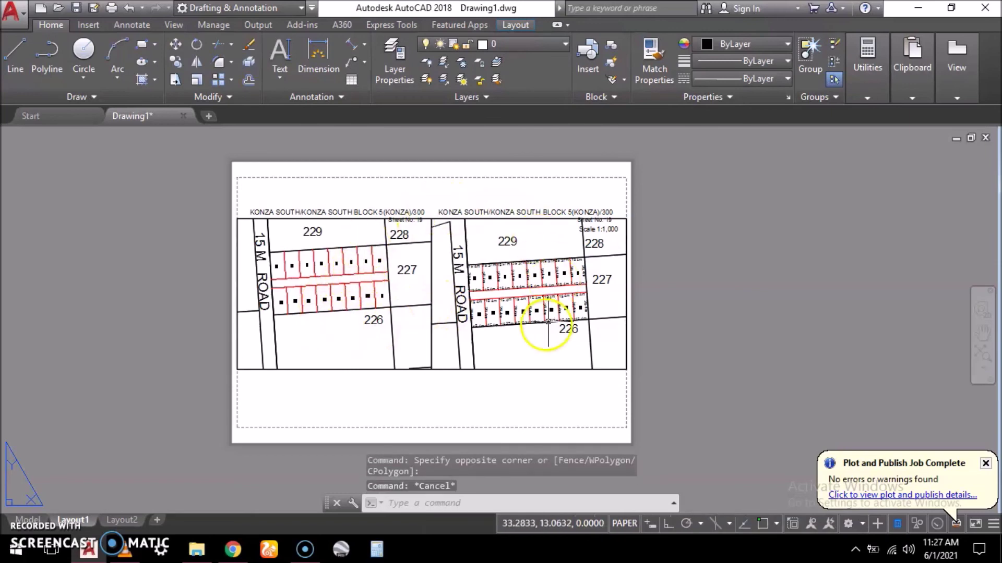
scroll(590, 239, "up", 5)
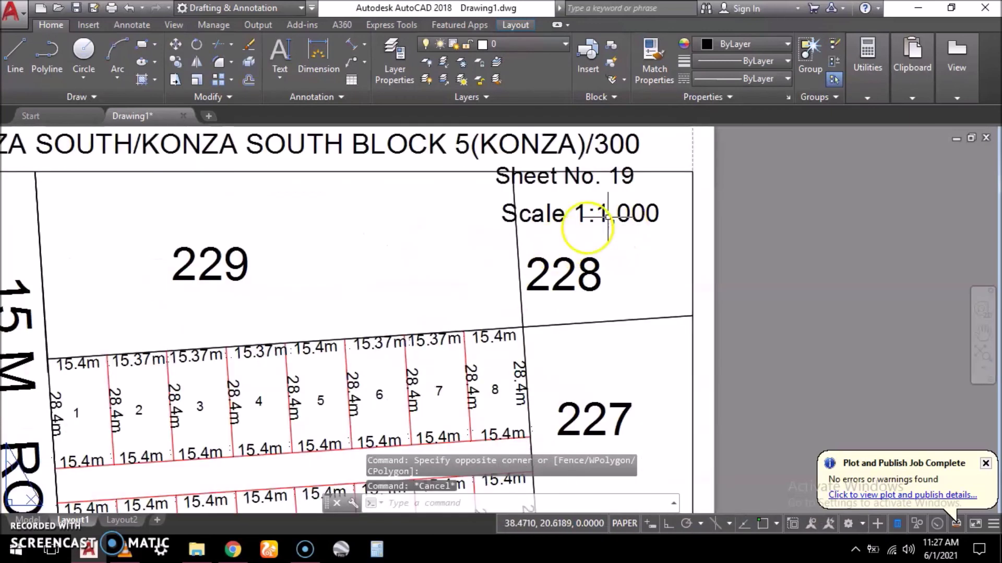
scroll(605, 232, "down", 5)
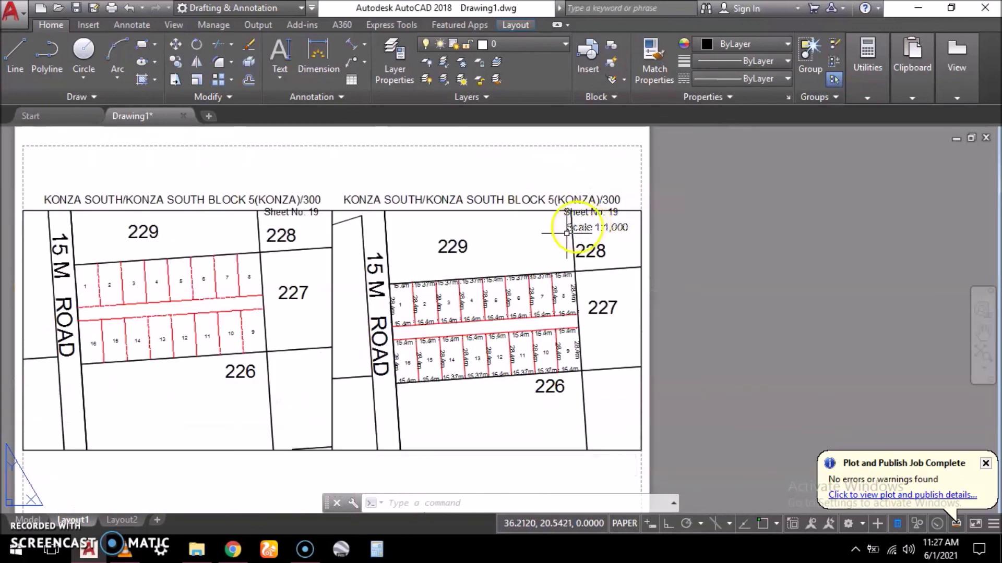
scroll(486, 326, "up", 4)
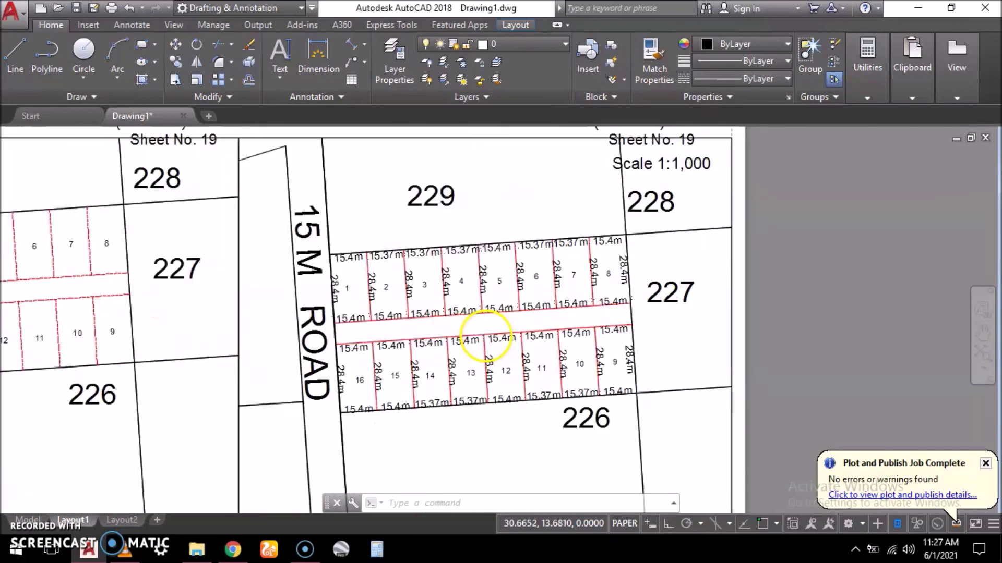
scroll(447, 287, "down", 4)
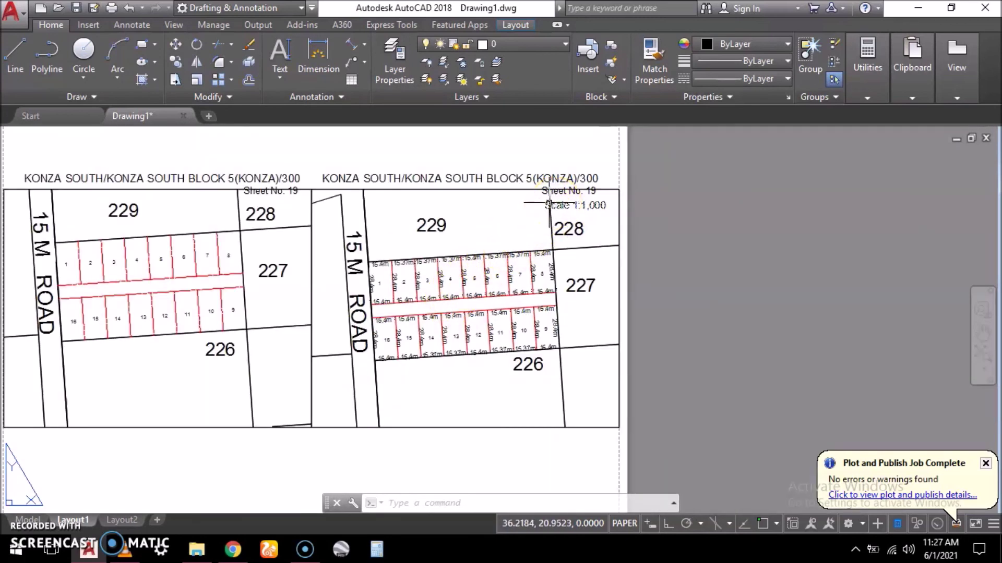
left_click(529, 213)
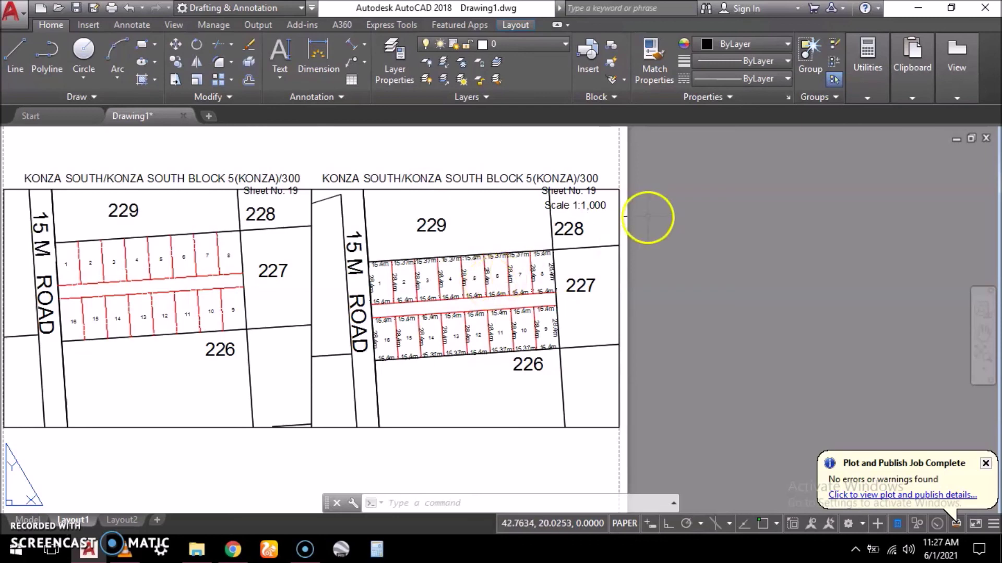
scroll(548, 280, "down", 4)
scroll(511, 281, "up", 4)
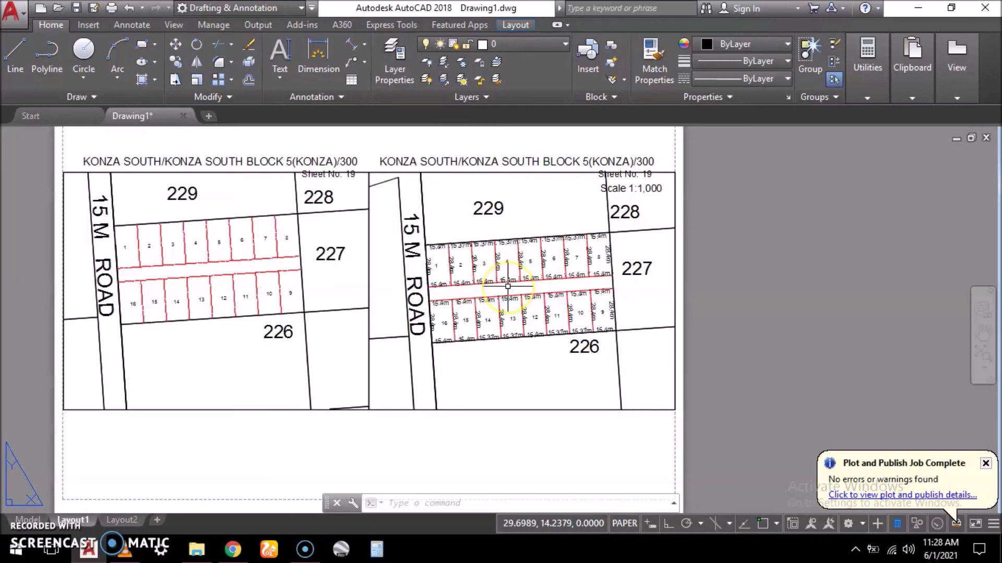